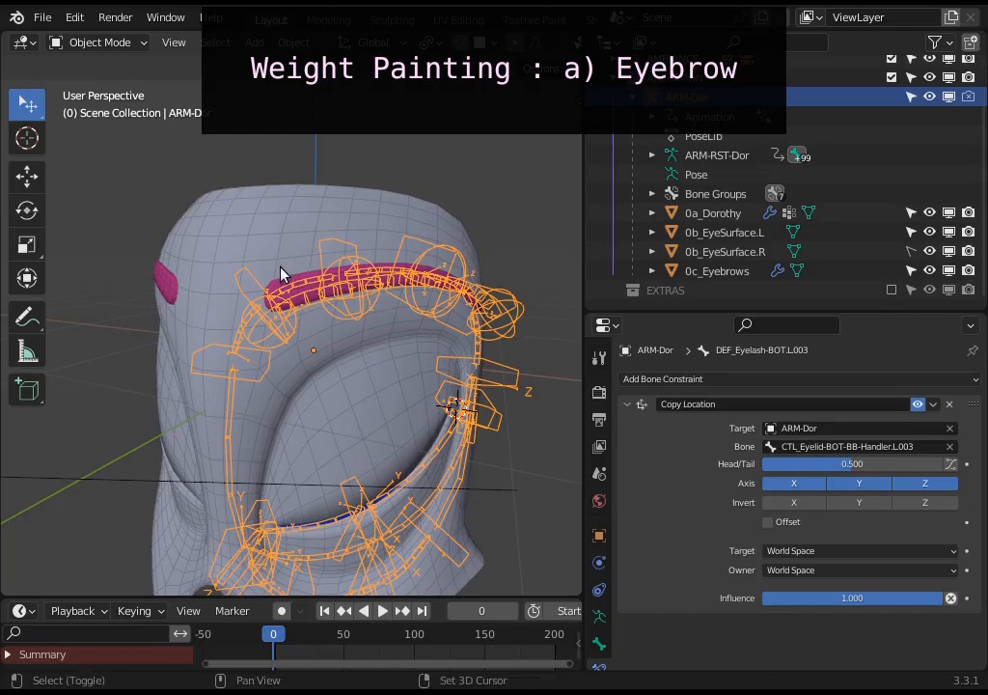
# Step: Enter Weight Paint on 0c_Eyebrows with the armature also selected, and paint DEF_Eyebrow-BB.L.001 at weight 1.000 with a 55 px Draw brush
pyautogui.keyDown('shift'); pyautogui.click(302, 280); pyautogui.keyUp('shift')
pyautogui.hotkey('ctrl', 'Tab')
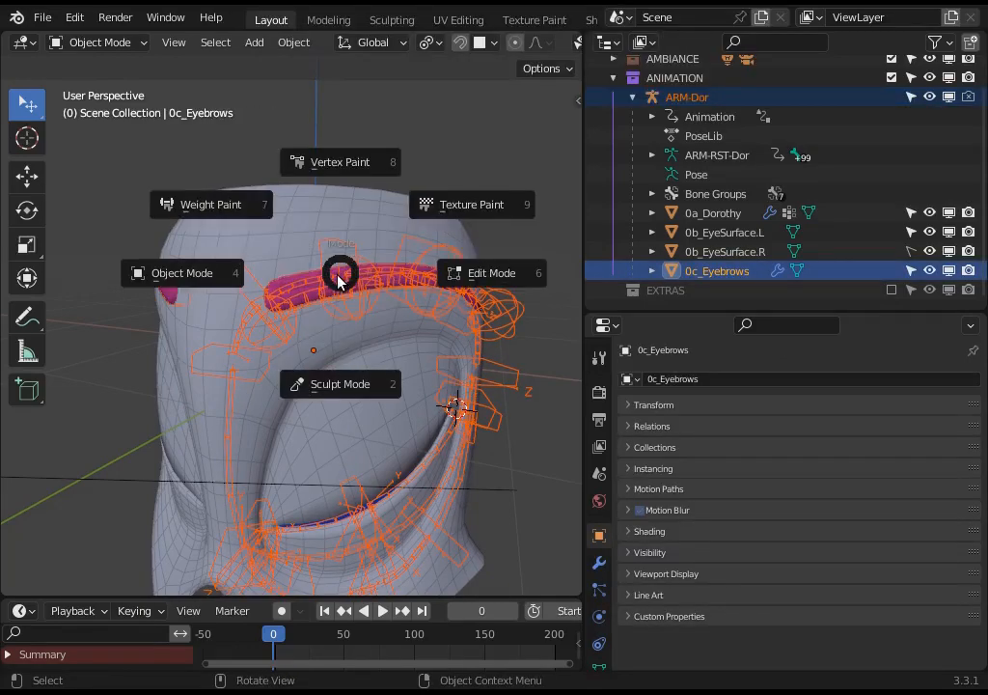
pyautogui.click(213, 204)
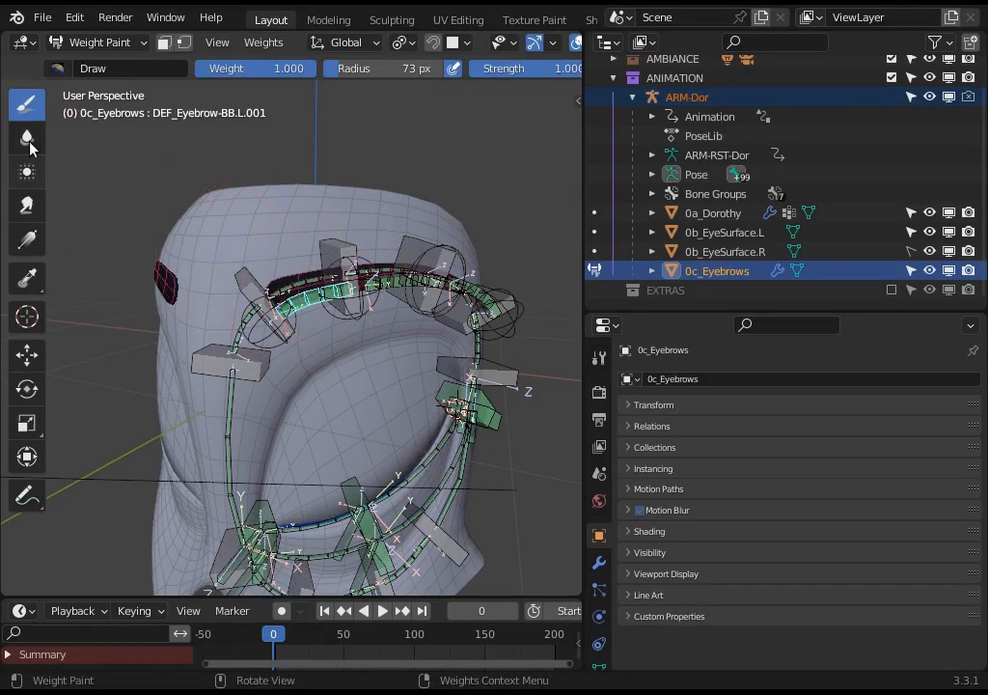
pyautogui.press('f')
pyautogui.click(248, 302)
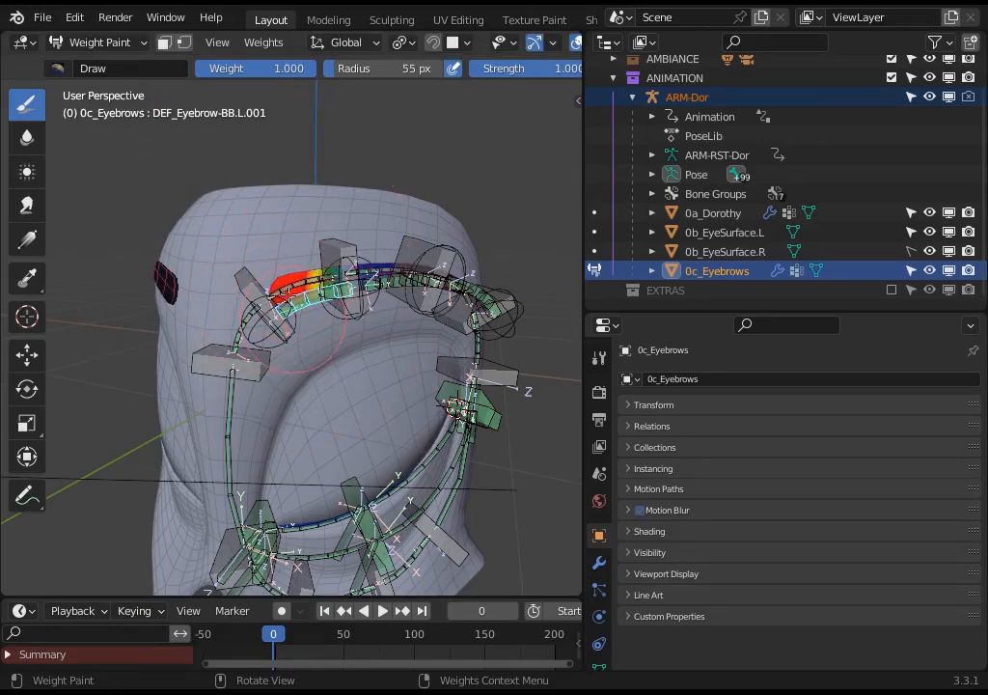
# Step: Soften the DEF_Eyebrow-BB.L.001 weights along the eyebrow with the Smear and Blur brushes
pyautogui.click(27, 204)
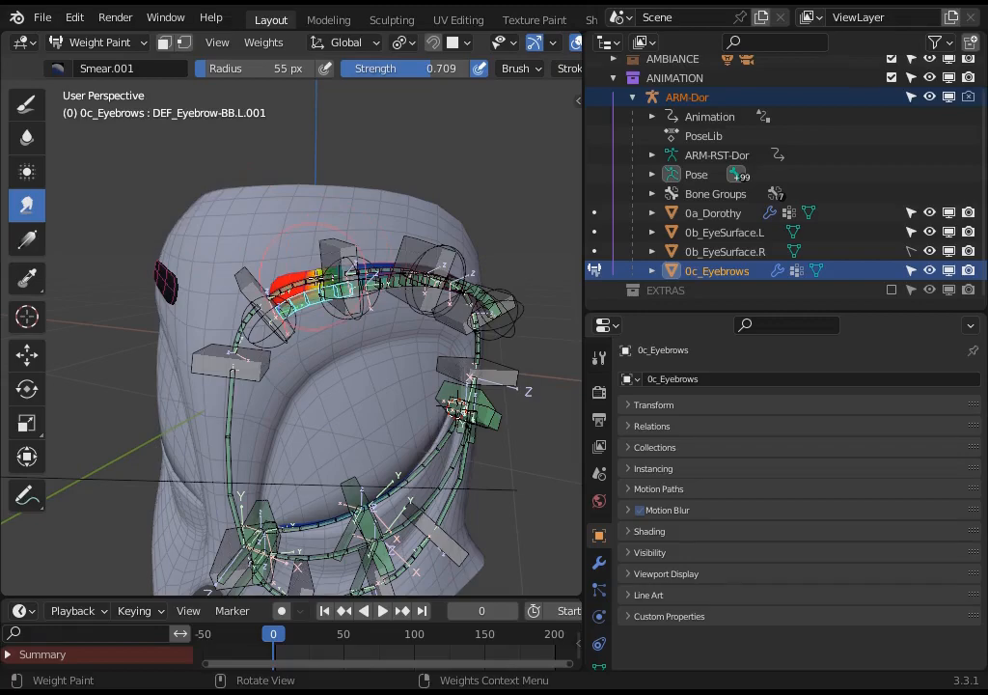
pyautogui.scroll(-3, 376, 260)
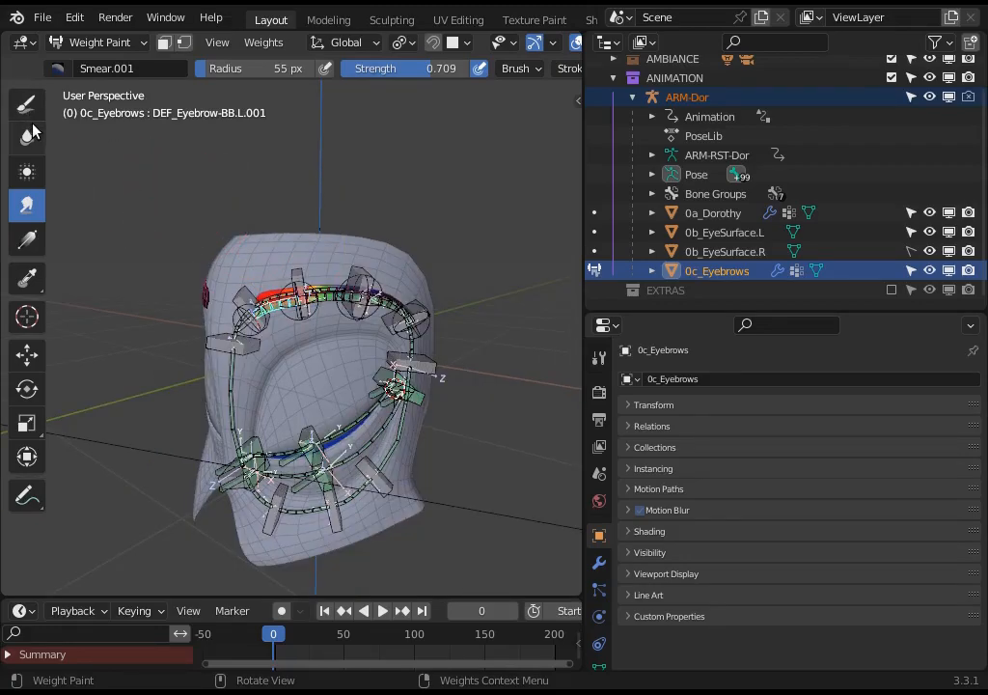
pyautogui.click(29, 136)
pyautogui.moveTo(435, 356); pyautogui.dragTo(401, 313, button='middle')
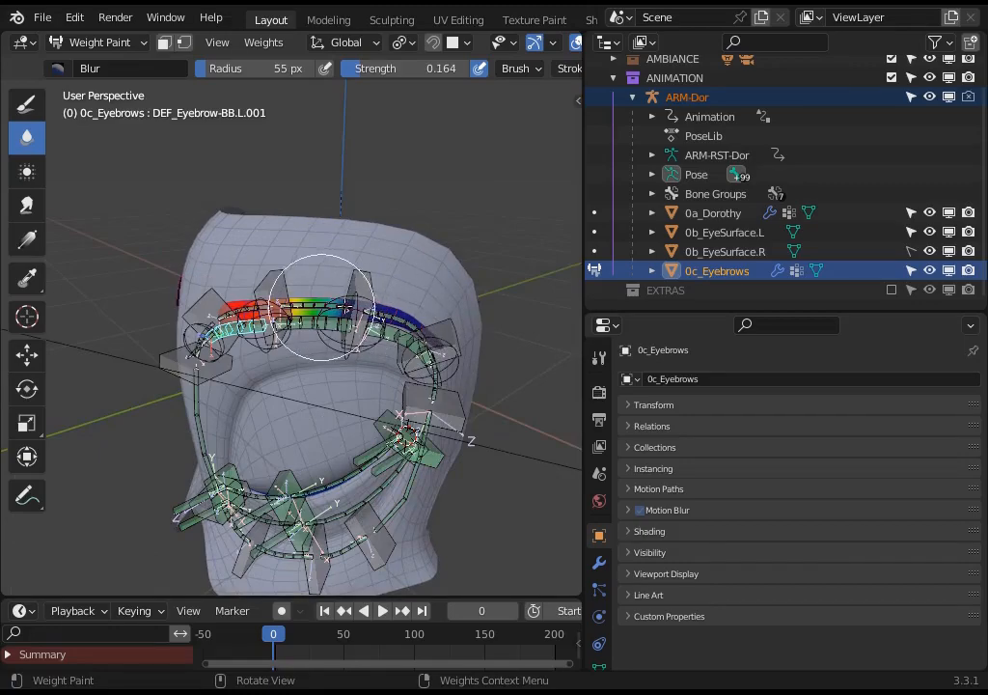
pyautogui.moveTo(286, 304); pyautogui.dragTo(359, 266, button='middle')
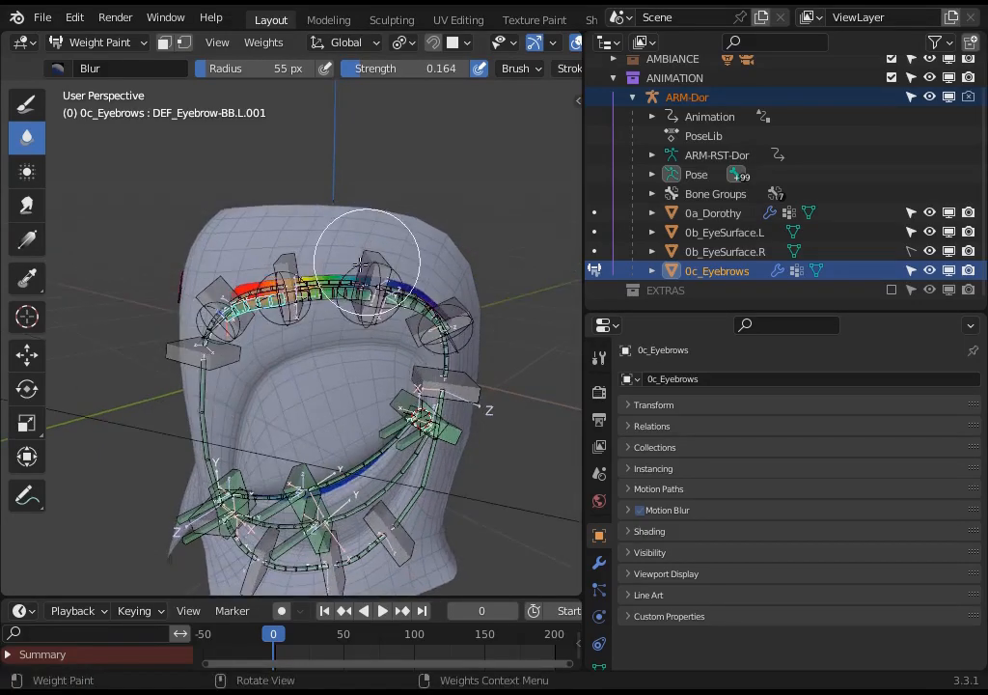
# Step: Paint the middle of the eyebrow at weight 1.000 for DEF_Eyebrow-BB.L.002 with a 58 px Draw brush and blur its edges
pyautogui.click(27, 104)
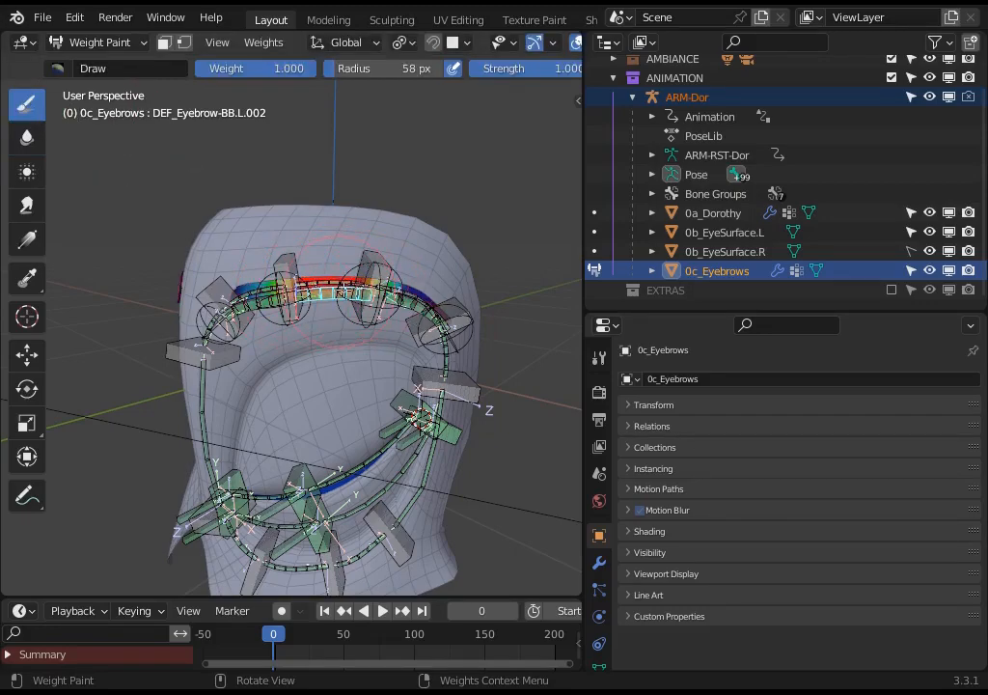
pyautogui.click(27, 136)
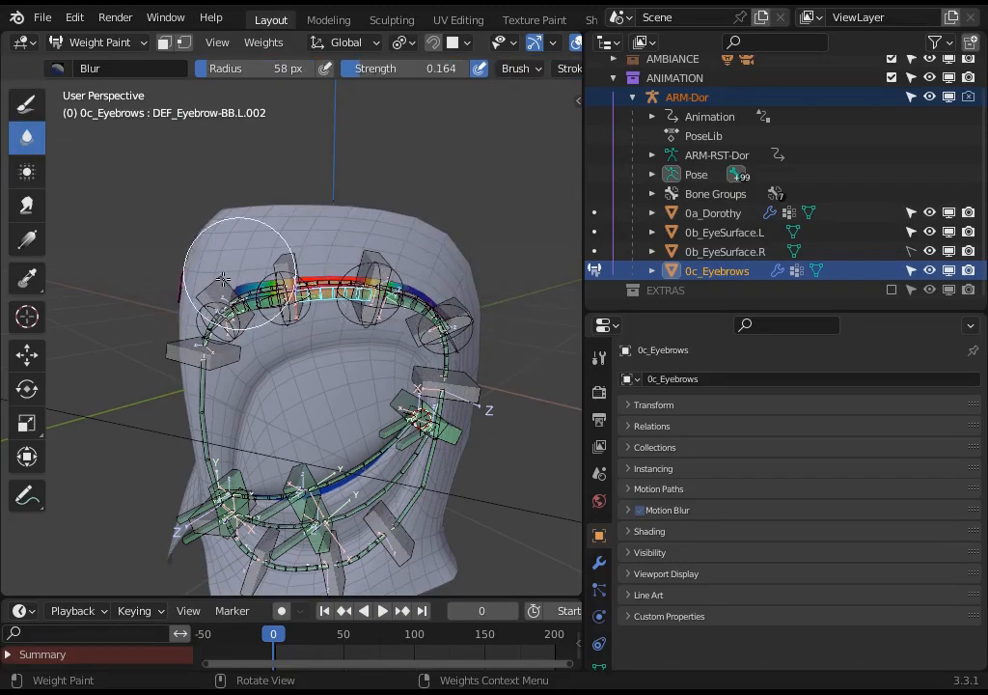
# Step: Paint the outer end of the eyebrow at weight 1.000 for DEF_Eyebrow-BB.L.003 and blur the transition toward the middle
pyautogui.keyDown('ctrl'); pyautogui.click(410, 307); pyautogui.keyUp('ctrl')
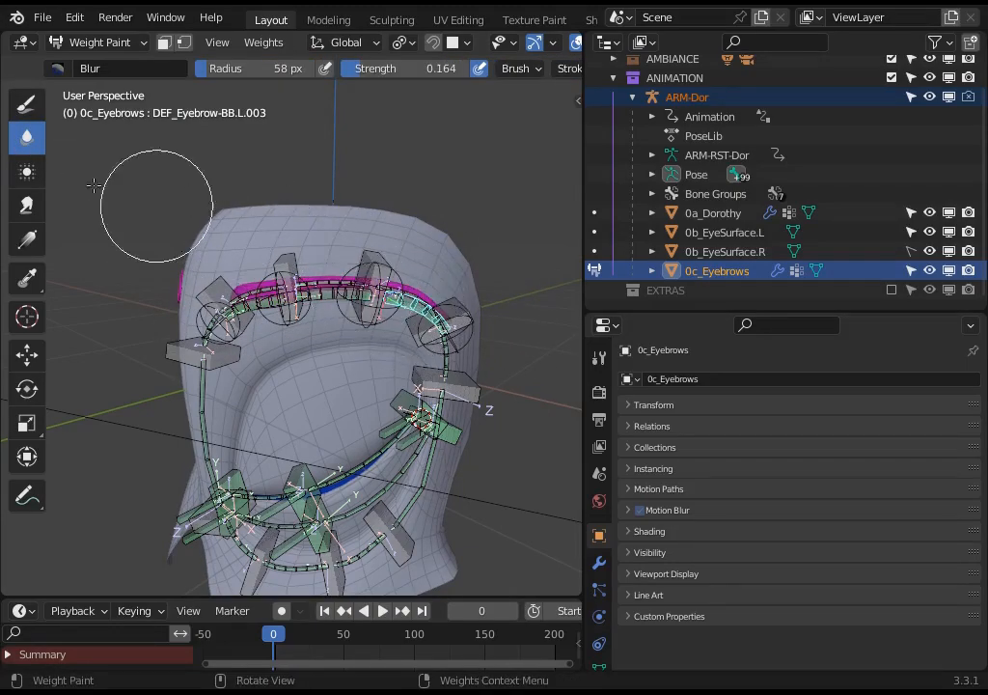
pyautogui.click(27, 102)
pyautogui.moveTo(449, 302); pyautogui.dragTo(415, 282, button='middle')
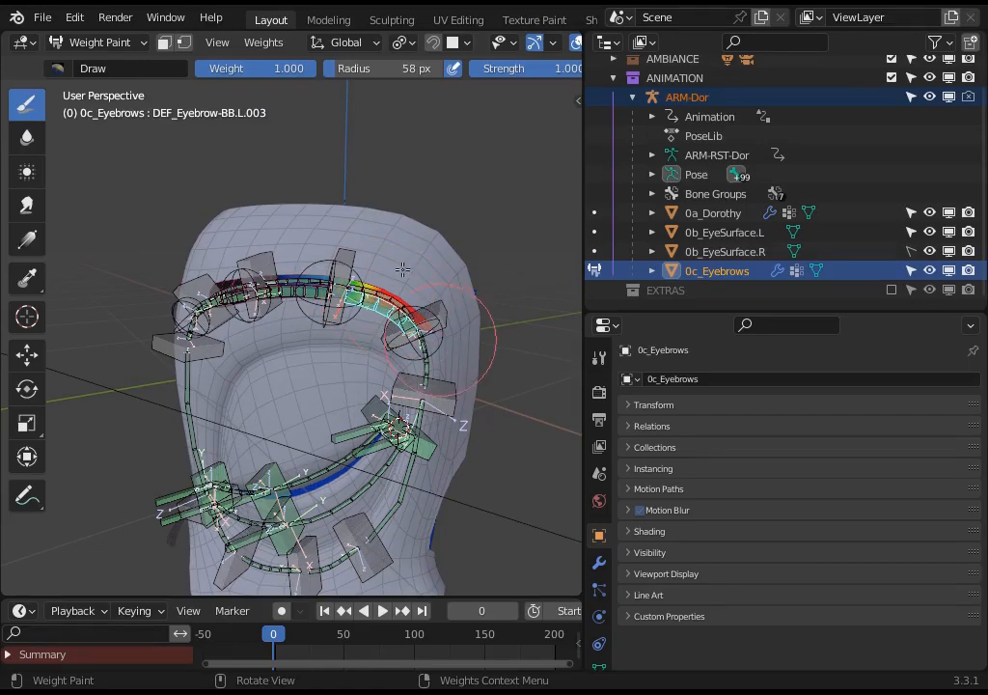
pyautogui.click(27, 137)
pyautogui.moveTo(367, 328); pyautogui.dragTo(403, 287, button='middle')
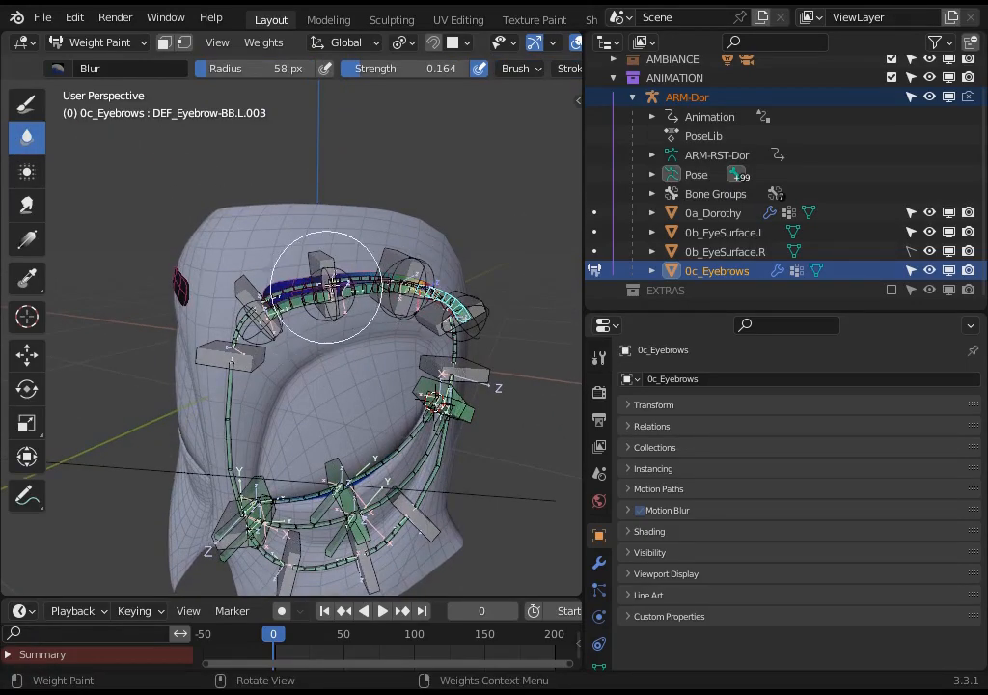
pyautogui.moveTo(326, 287); pyautogui.dragTo(284, 286, button='middle')
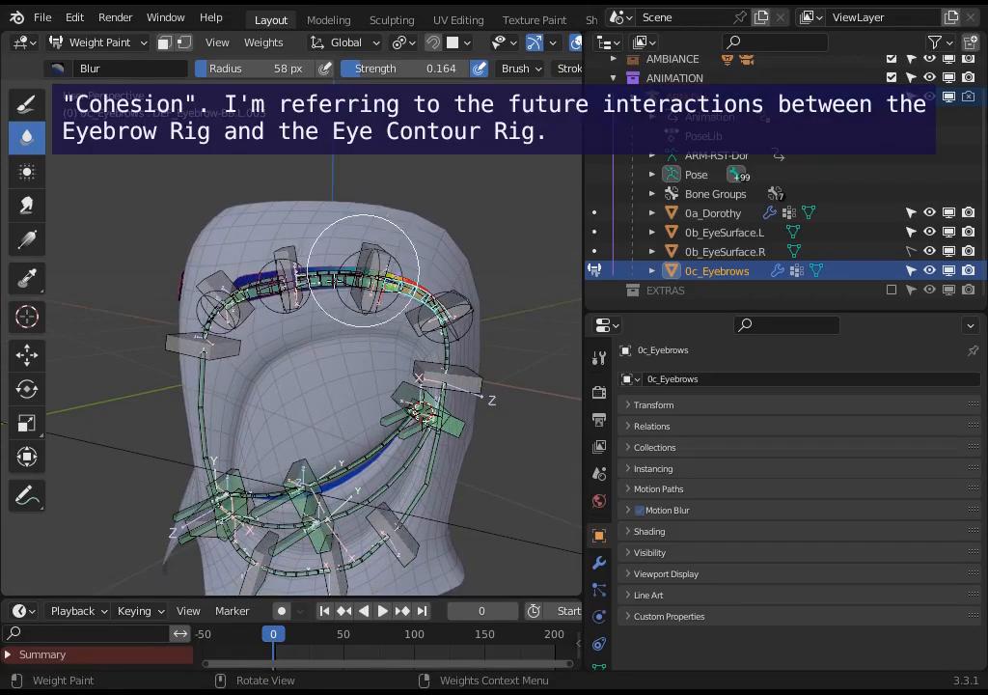
pyautogui.moveTo(363, 271); pyautogui.dragTo(354, 265, button='middle')
# Step: Rotate CTL_Eyebrow-BB-Handler.L.001 and move it up the forehead to test how the inner eyebrow deforms
pyautogui.keyDown('ctrl'); pyautogui.click(196, 303); pyautogui.keyUp('ctrl')
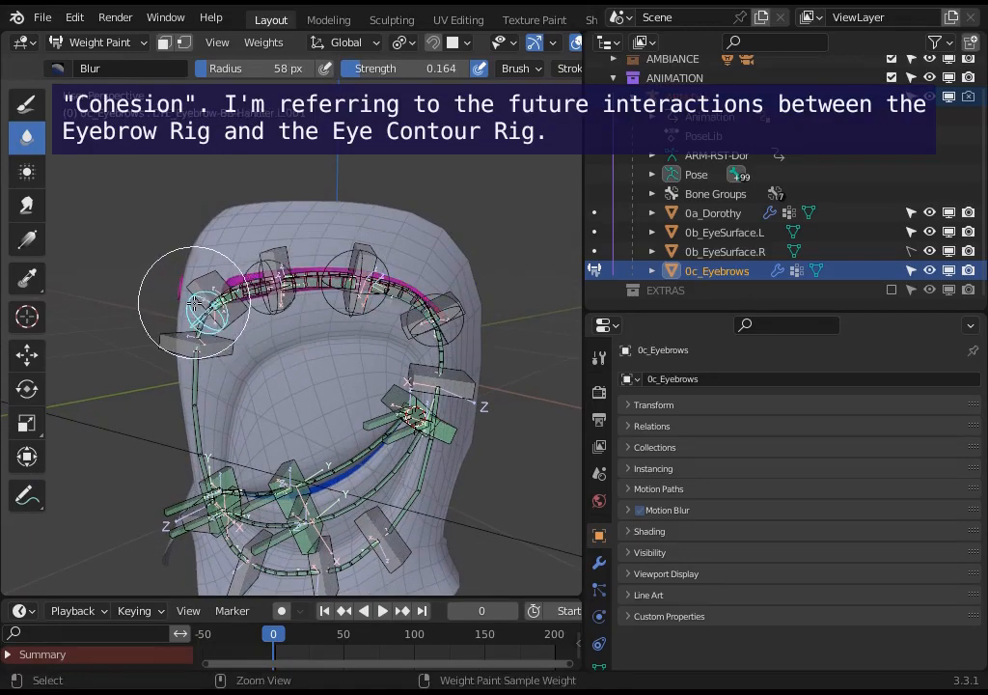
pyautogui.moveTo(216, 300); pyautogui.dragTo(263, 282, button='middle')
pyautogui.press('r')
pyautogui.click(289, 324)
pyautogui.press('g')
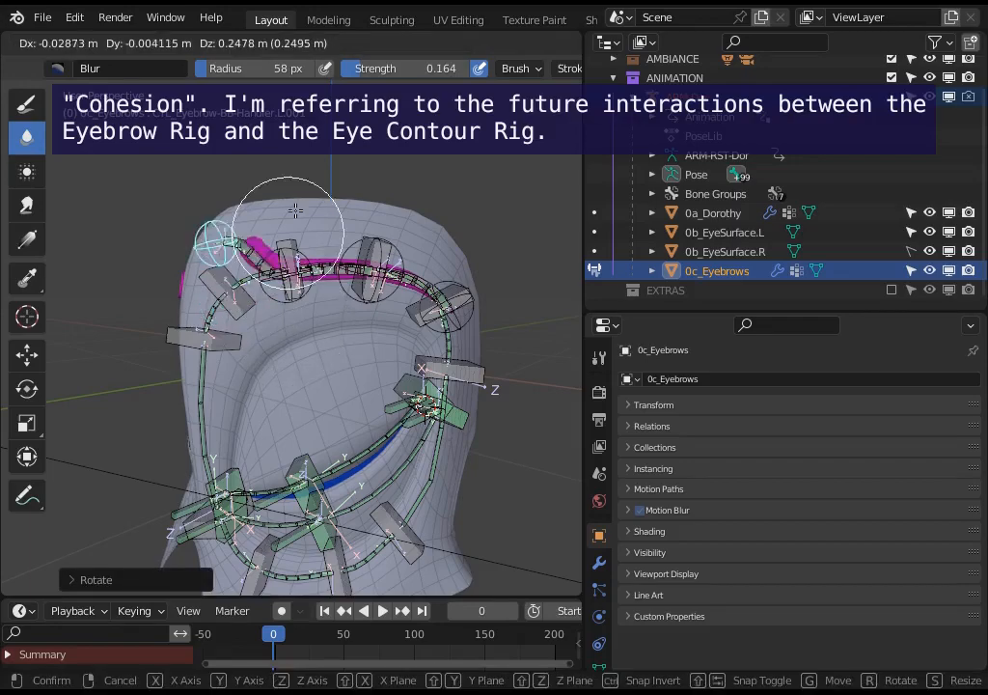
pyautogui.click(295, 286)
# Step: Raise CTL_Eyebrow-BB-Handler.L.002 so the eyebrow mesh follows the raised inner handler
pyautogui.keyDown('ctrl'); pyautogui.click(295, 286); pyautogui.keyUp('ctrl')
pyautogui.press('g')
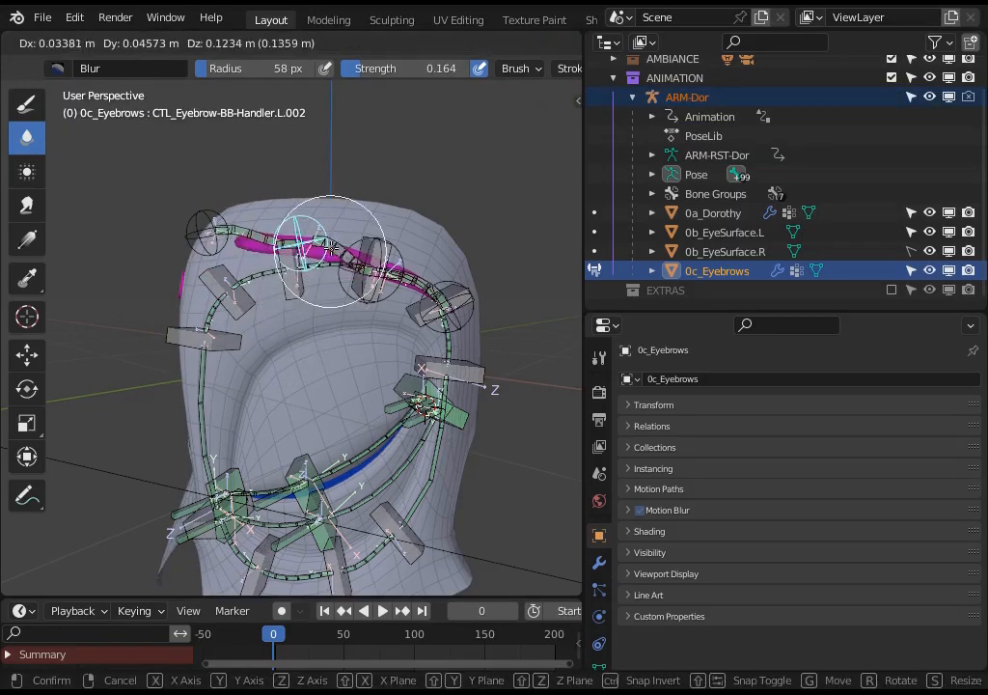
pyautogui.click(339, 286)
# Step: Hide the CTL-EyeContour, DEF-EyeContour, BON-Eyelids and BON-Eyelashes bone layers, leaving only BON-Eyebrows shown
pyautogui.press('n')
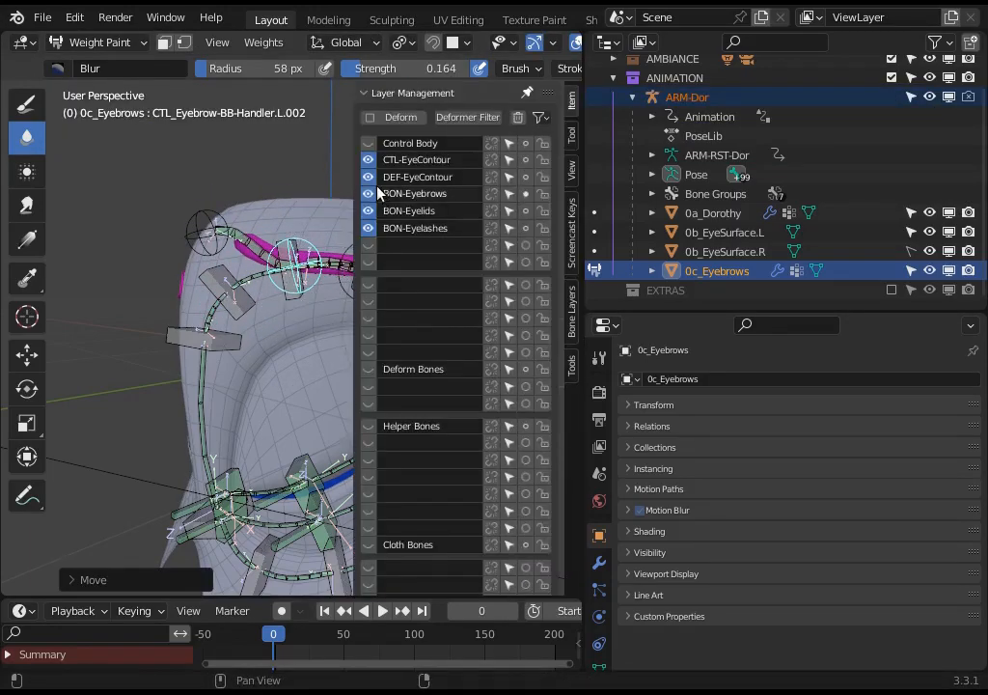
pyautogui.click(368, 160)
pyautogui.click(369, 178)
pyautogui.click(369, 229)
pyautogui.click(368, 211)
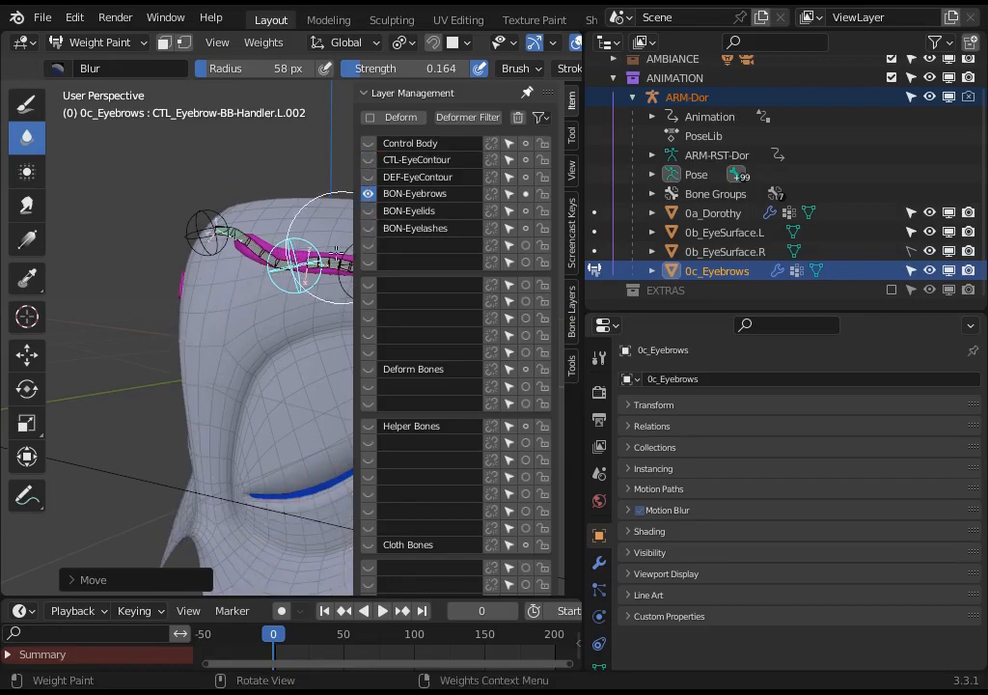
pyautogui.press('n')
# Step: Test CTL_Eyebrow-BB-Handler.L.003 by moving it down and up, leaving it raised above the eye
pyautogui.moveTo(343, 249); pyautogui.dragTo(349, 284, button='middle')
pyautogui.keyDown('ctrl'); pyautogui.click(366, 287); pyautogui.keyUp('ctrl')
pyautogui.press('g')
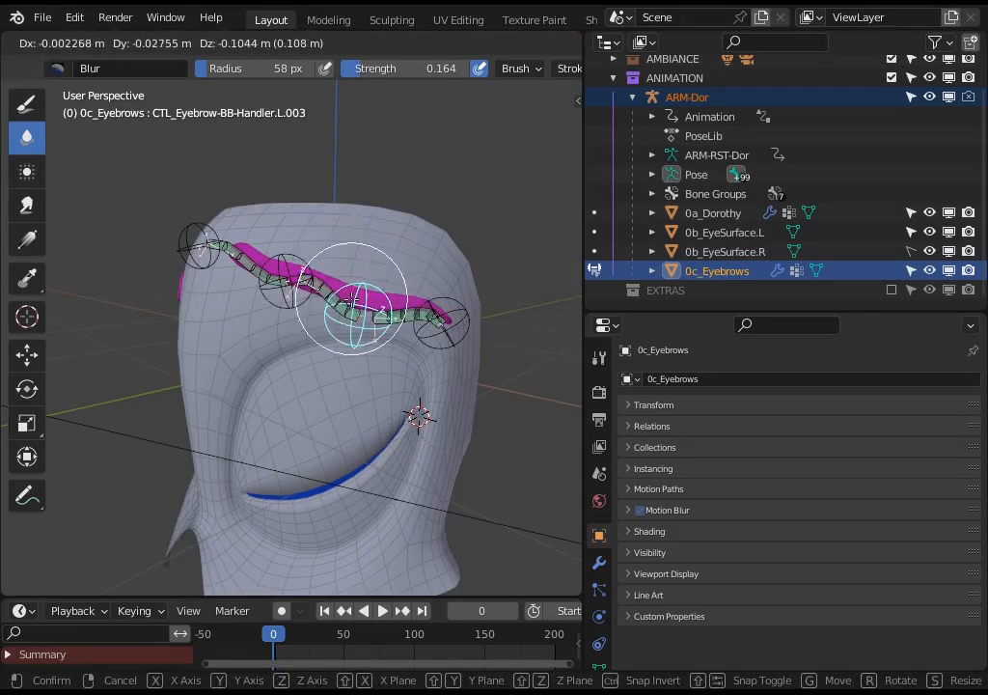
pyautogui.click(419, 273)
pyautogui.press('g')
pyautogui.click(420, 267)
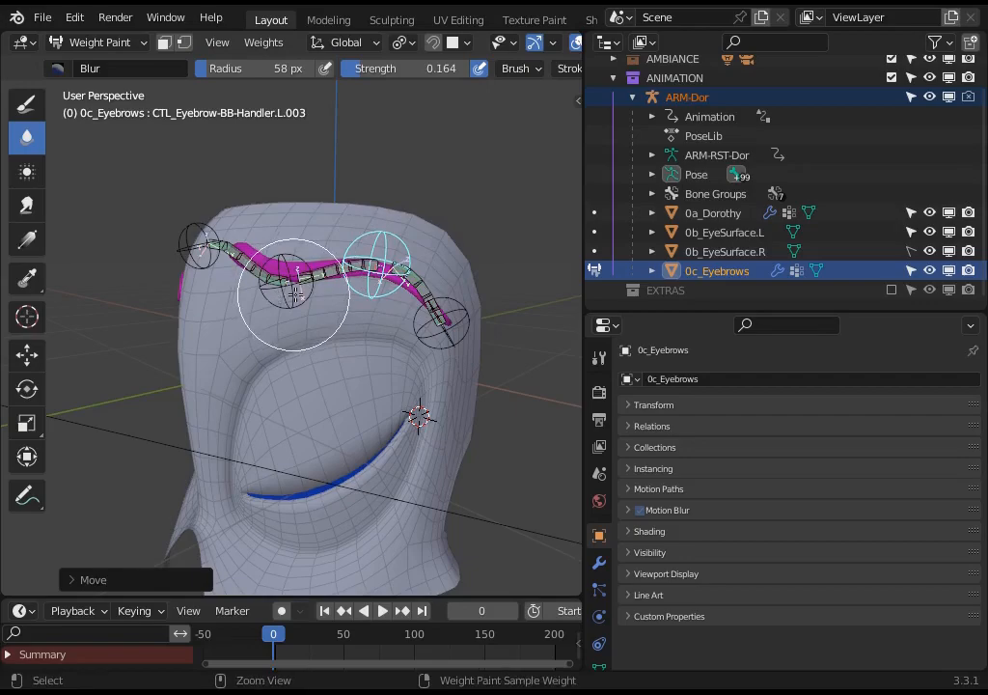
# Step: Move CTL_Eyebrow-BB-Handler.L.002 slightly upward to even out the eyebrow curve
pyautogui.keyDown('ctrl'); pyautogui.click(296, 294); pyautogui.keyUp('ctrl')
pyautogui.press('g')
pyautogui.click(287, 267)
# Step: Move CTL_Eyebrow-BB-Handler.L.004 outward and up, rotate it, and reposition it against the side of the head
pyautogui.moveTo(391, 271); pyautogui.dragTo(401, 286, button='middle')
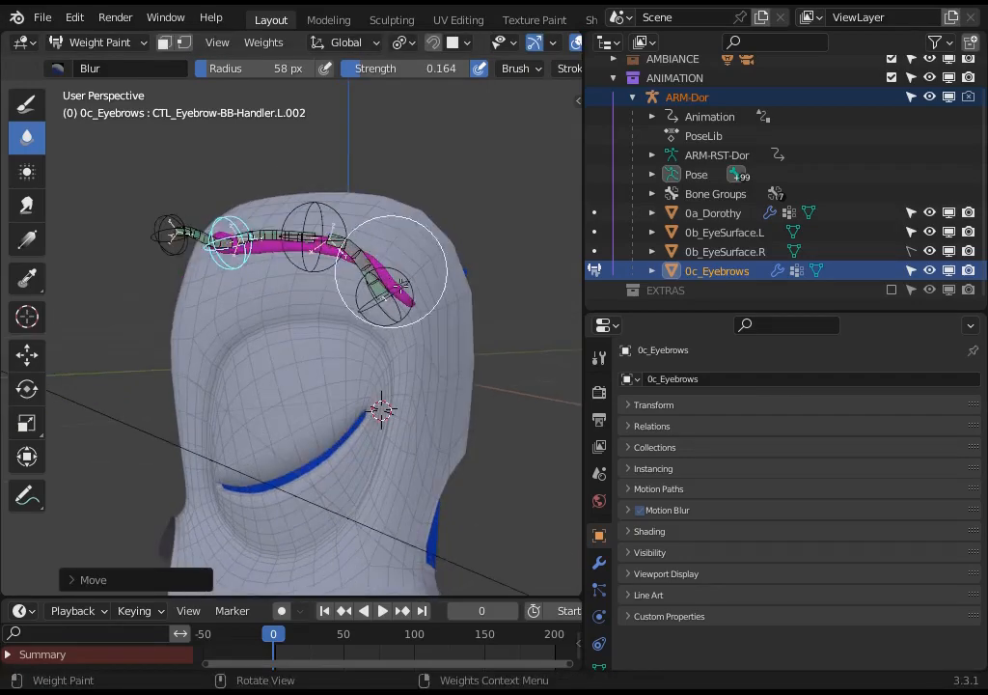
pyautogui.keyDown('ctrl'); pyautogui.click(406, 284); pyautogui.keyUp('ctrl')
pyautogui.press('g')
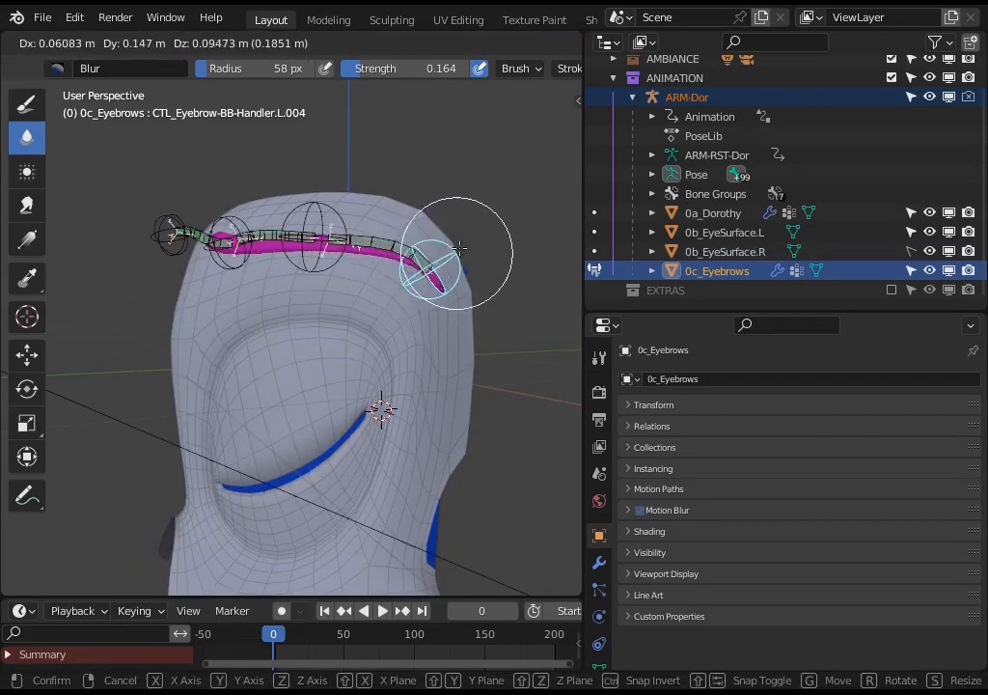
pyautogui.click(425, 261)
pyautogui.moveTo(426, 261); pyautogui.dragTo(414, 280, button='middle')
pyautogui.press('r')
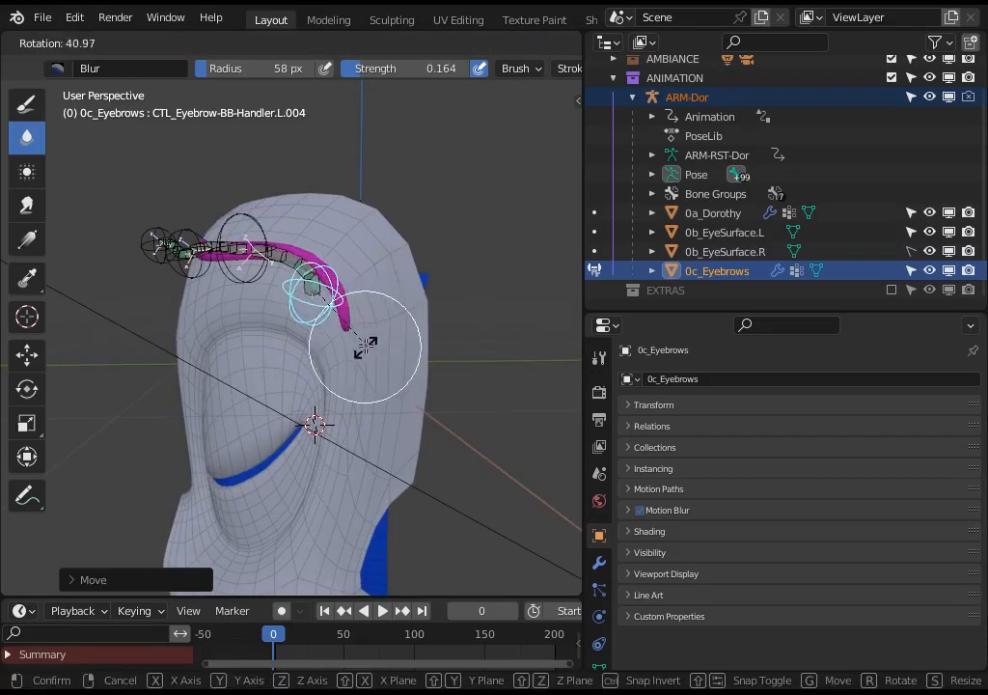
pyautogui.click(378, 333)
pyautogui.press('g')
pyautogui.click(359, 331)
# Step: Rotate and reposition CTL_Eyebrow-BB-Handler.L.004 until the eyebrow tail slopes down toward the temple
pyautogui.moveTo(359, 331); pyautogui.dragTo(410, 321, button='middle')
pyautogui.press('r')
pyautogui.click(461, 321)
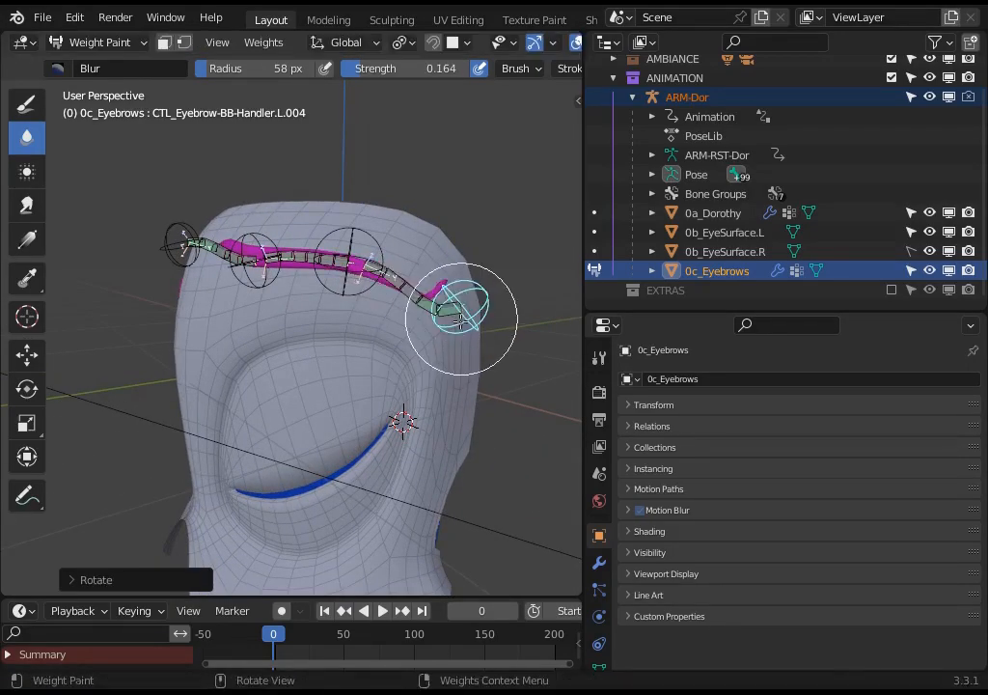
pyautogui.press('g')
pyautogui.click(434, 359)
pyautogui.press('r')
pyautogui.click(384, 370)
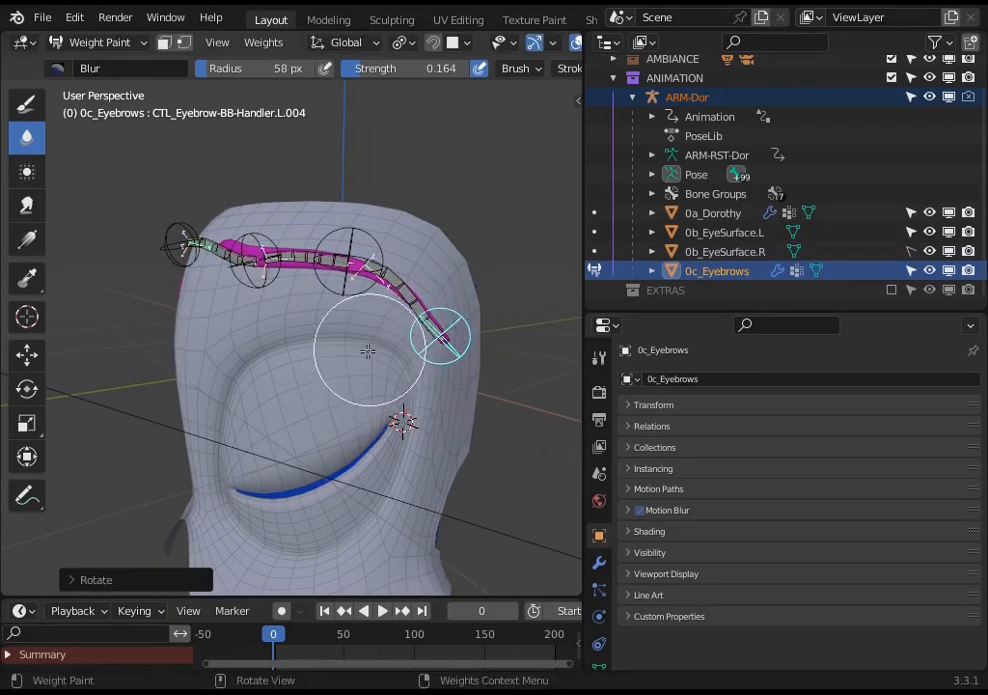
pyautogui.moveTo(368, 350); pyautogui.dragTo(395, 322, button='middle')
pyautogui.press('g')
pyautogui.click(397, 309)
# Step: Test CTL_Eyebrow-BB-Handler.L.003 by lifting it far above the forehead and bringing it back down to the brow line
pyautogui.keyDown('ctrl'); pyautogui.click(398, 269); pyautogui.keyUp('ctrl')
pyautogui.press('g')
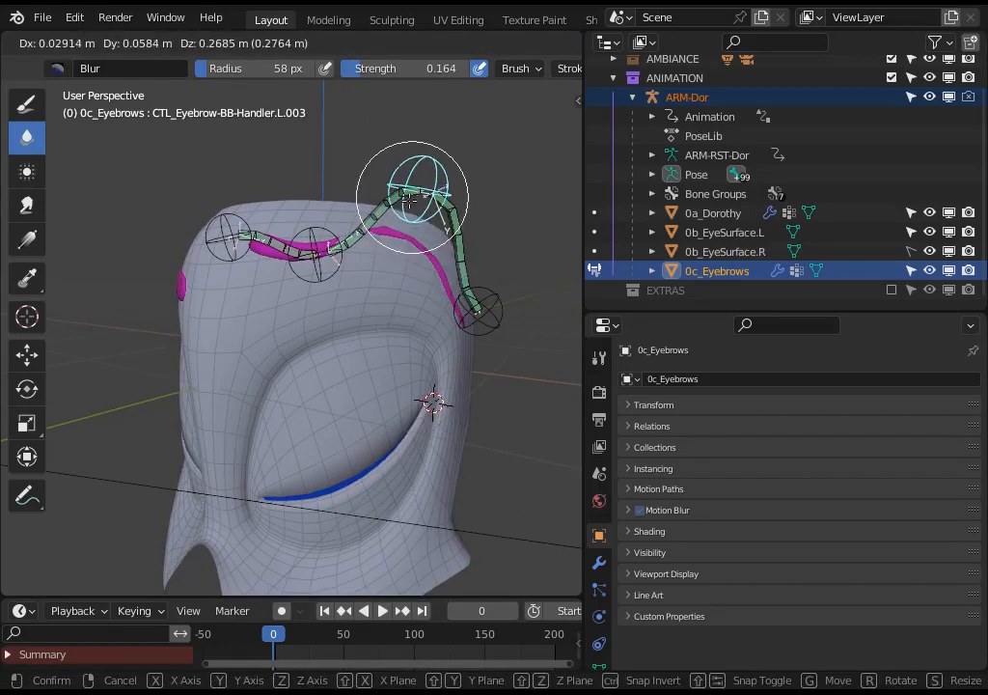
pyautogui.click(419, 175)
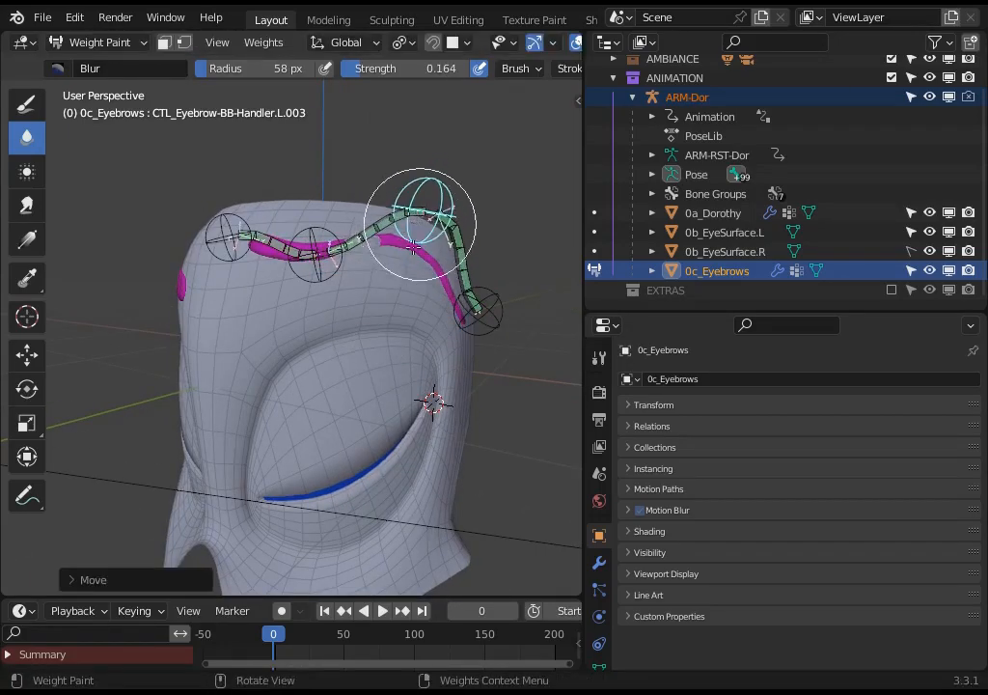
pyautogui.moveTo(419, 175)
pyautogui.mouseDown(button='middle')
pyautogui.moveTo(441, 263)
pyautogui.moveTo(430, 174)
pyautogui.mouseUp(button='middle')
pyautogui.press('g')
pyautogui.click(439, 277)
pyautogui.press('g')
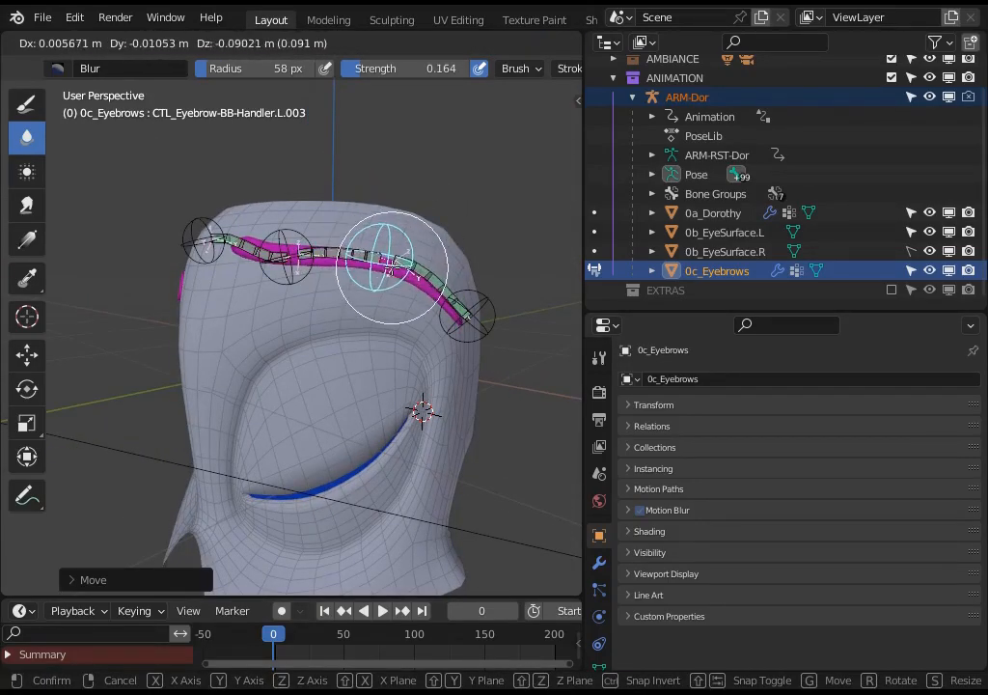
pyautogui.click(389, 267)
# Step: Move CTL_Eyebrow-BB-Handler.L.002 down and inward toward the nose to test the bend of the inner eyebrow
pyautogui.keyDown('ctrl'); pyautogui.click(294, 268); pyautogui.keyUp('ctrl')
pyautogui.moveTo(306, 291); pyautogui.dragTo(365, 298, button='middle')
pyautogui.press('g')
pyautogui.click(300, 290)
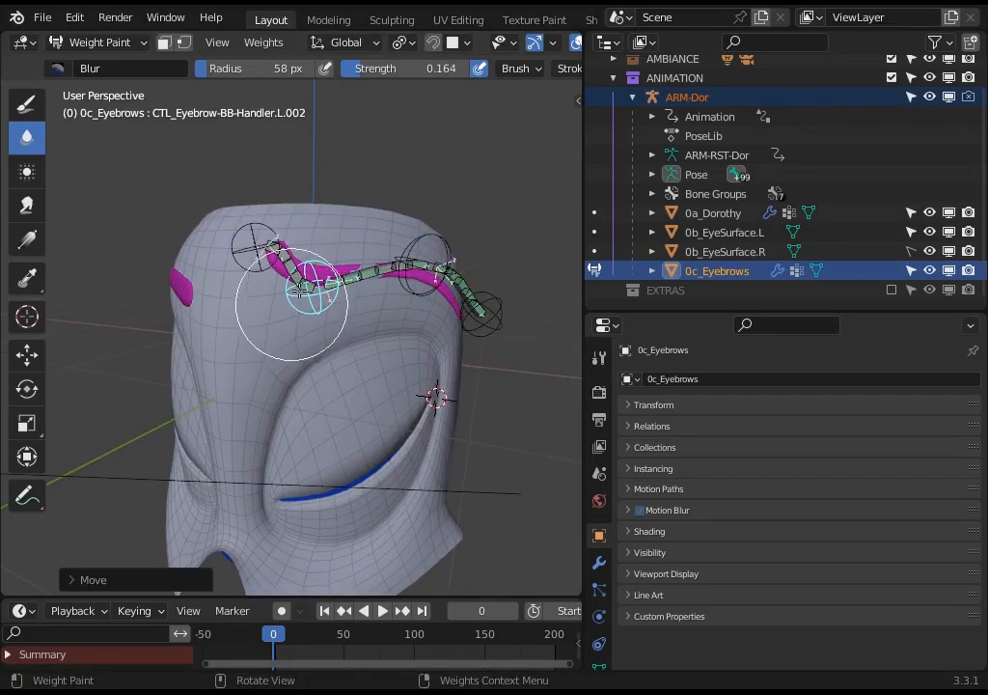
pyautogui.press('g')
pyautogui.click(299, 288)
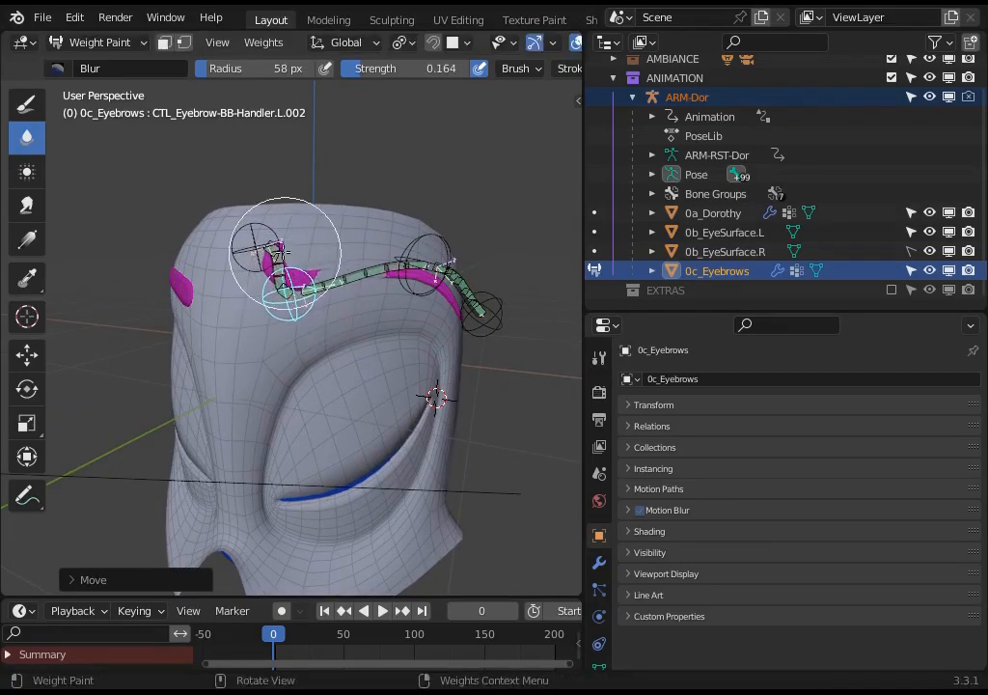
# Step: Move CTL_Eyebrow-BB-Handler.L.001 down toward the brow centre and alternately rotate and reposition it to shape the inner eyebrow end
pyautogui.keyDown('ctrl'); pyautogui.click(252, 244); pyautogui.keyUp('ctrl')
pyautogui.press('g')
pyautogui.click(236, 258)
pyautogui.press('r')
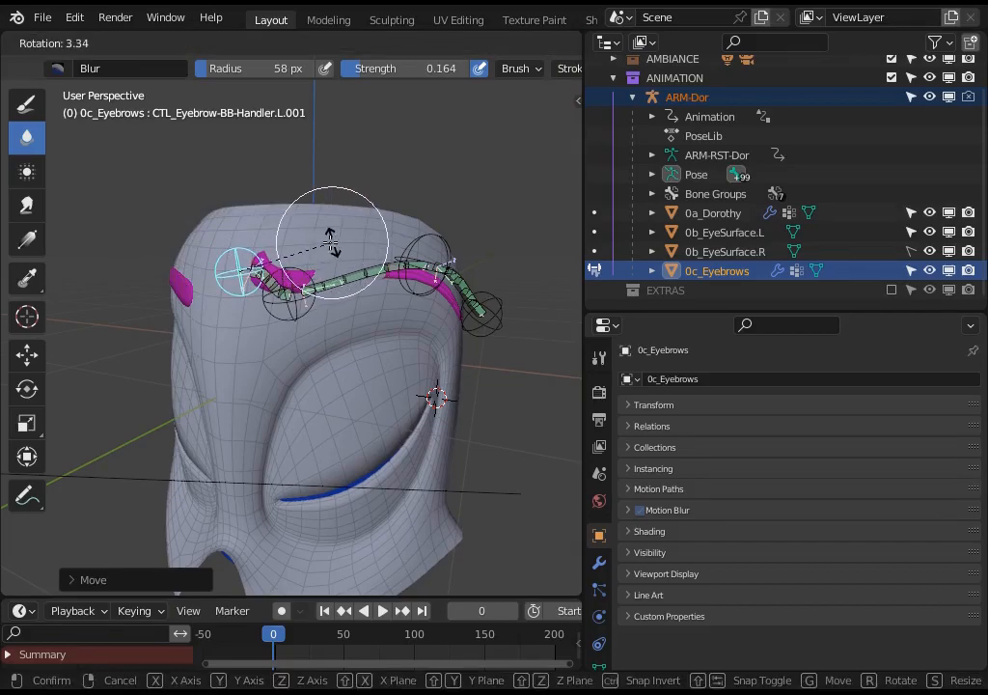
pyautogui.click(320, 222)
pyautogui.press('g')
pyautogui.click(318, 260)
pyautogui.press('r')
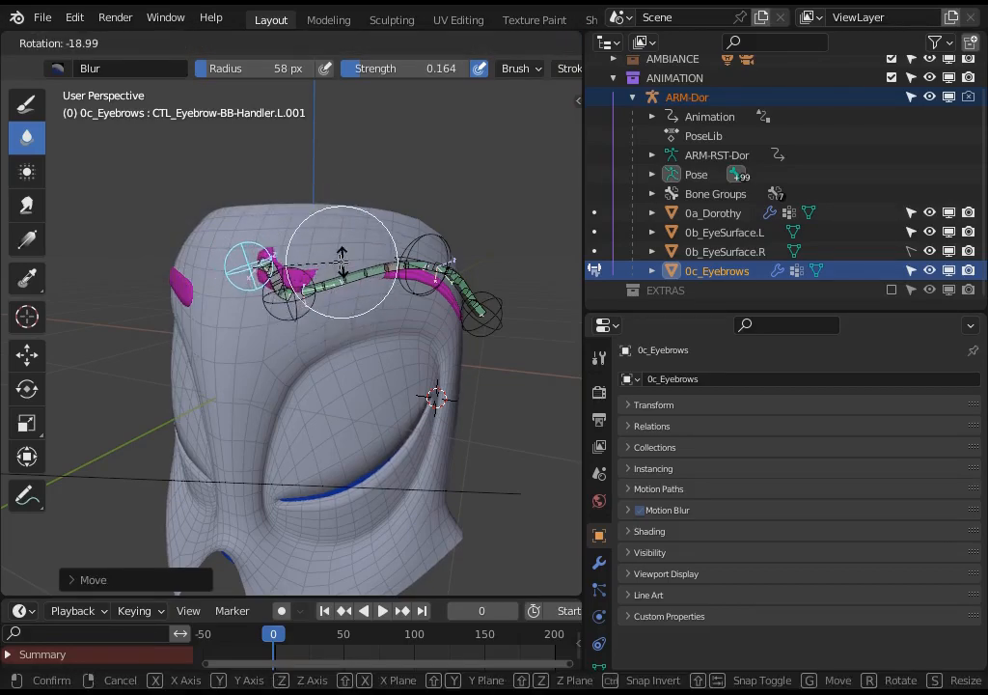
pyautogui.click(353, 304)
pyautogui.press('g')
pyautogui.click(322, 303)
# Step: Raise CTL_Eyebrow-BB-Handler.L.002 and shift it outward so the eyebrow arches upward
pyautogui.keyDown('ctrl'); pyautogui.click(321, 303); pyautogui.keyUp('ctrl')
pyautogui.press('g')
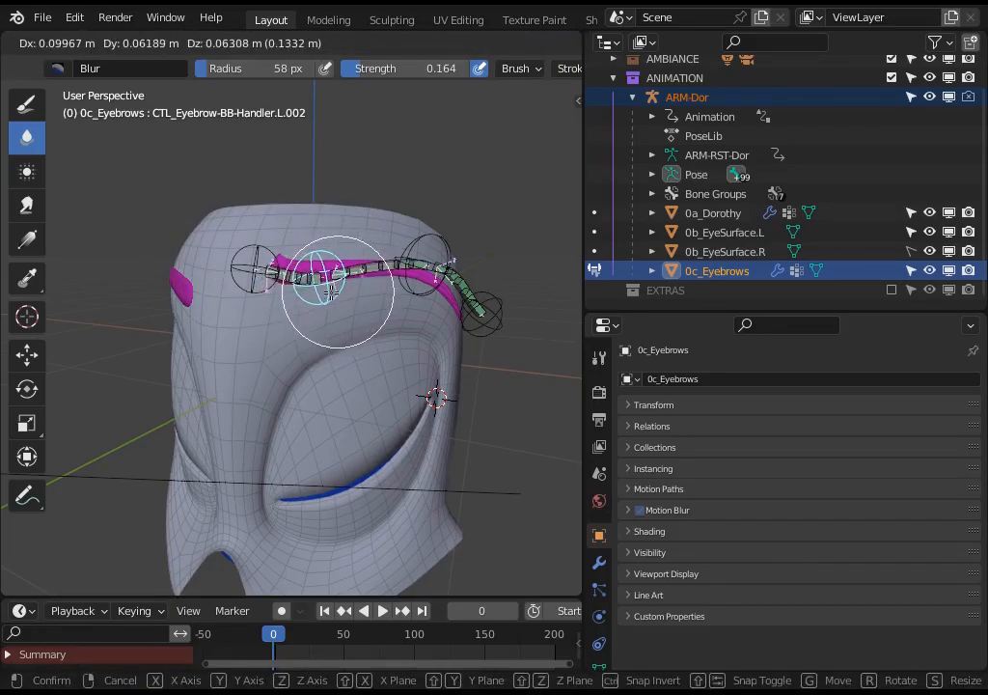
pyautogui.click(337, 256)
# Step: Try scaling the DEF_Eyebrow-BB.L.001 bone, and move CTL_Eyebrow-BB-Handler.L.001 down toward the inner eye corner
pyautogui.keyDown('ctrl'); pyautogui.click(272, 273); pyautogui.keyUp('ctrl')
pyautogui.press('s')
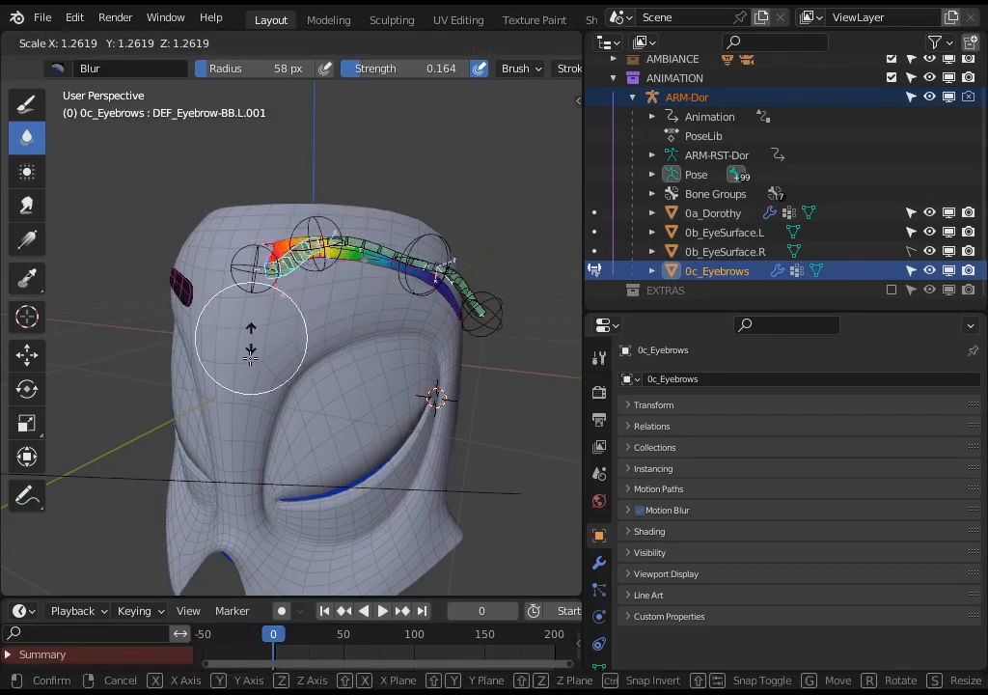
pyautogui.click(266, 323)
pyautogui.keyDown('ctrl'); pyautogui.click(258, 262); pyautogui.keyUp('ctrl')
pyautogui.press('g')
pyautogui.click(264, 342)
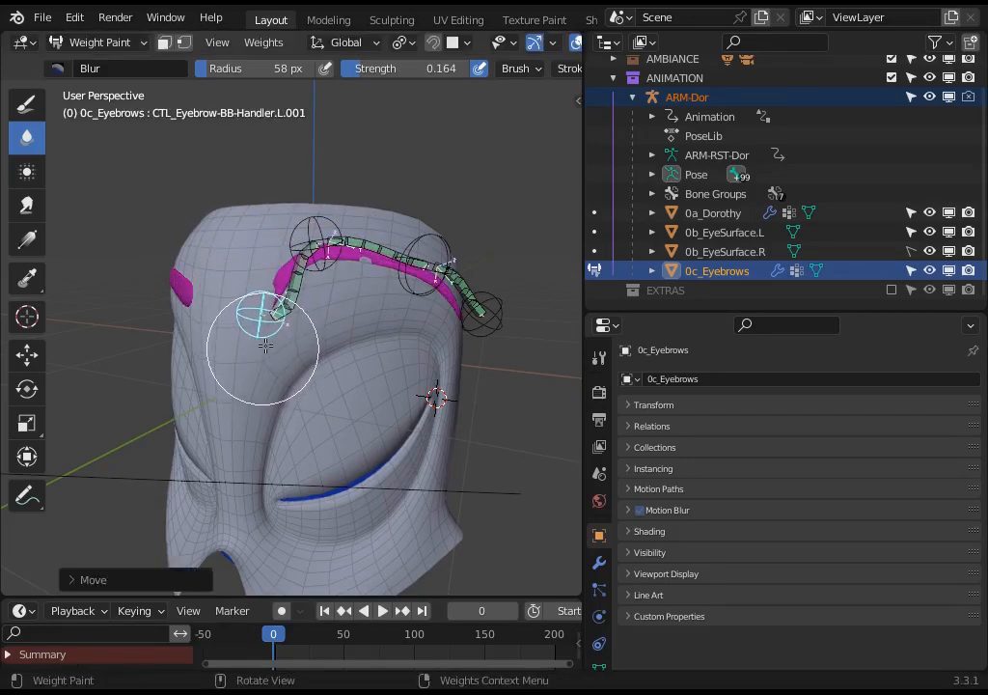
# Step: Rotate CTL_Eyebrow-BB-Handler.L.001 and nudge it upward, and lower CTL_Eyebrow-BB-Handler.L.002 to flatten the inner eyebrow arch
pyautogui.press('r')
pyautogui.click(301, 264)
pyautogui.press('g')
pyautogui.click(305, 270)
pyautogui.keyDown('ctrl'); pyautogui.click(322, 255); pyautogui.keyUp('ctrl')
pyautogui.press('g')
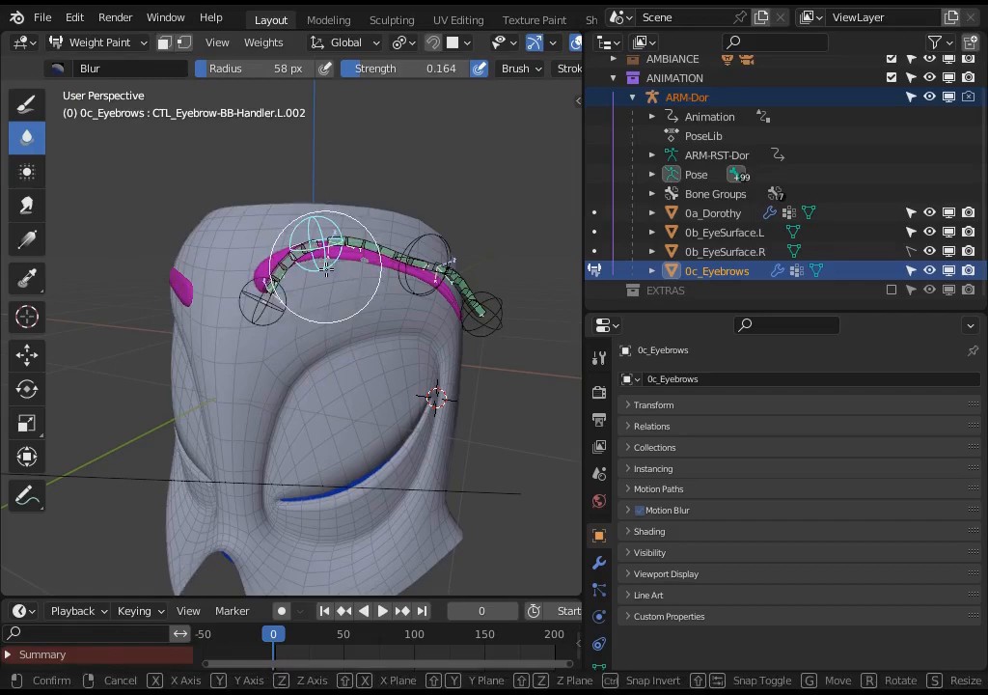
pyautogui.click(327, 272)
# Step: Reset the pose of all eyebrow bones to their rest position and clear the selection
pyautogui.keyDown('ctrl'); pyautogui.click(282, 273); pyautogui.keyUp('ctrl')
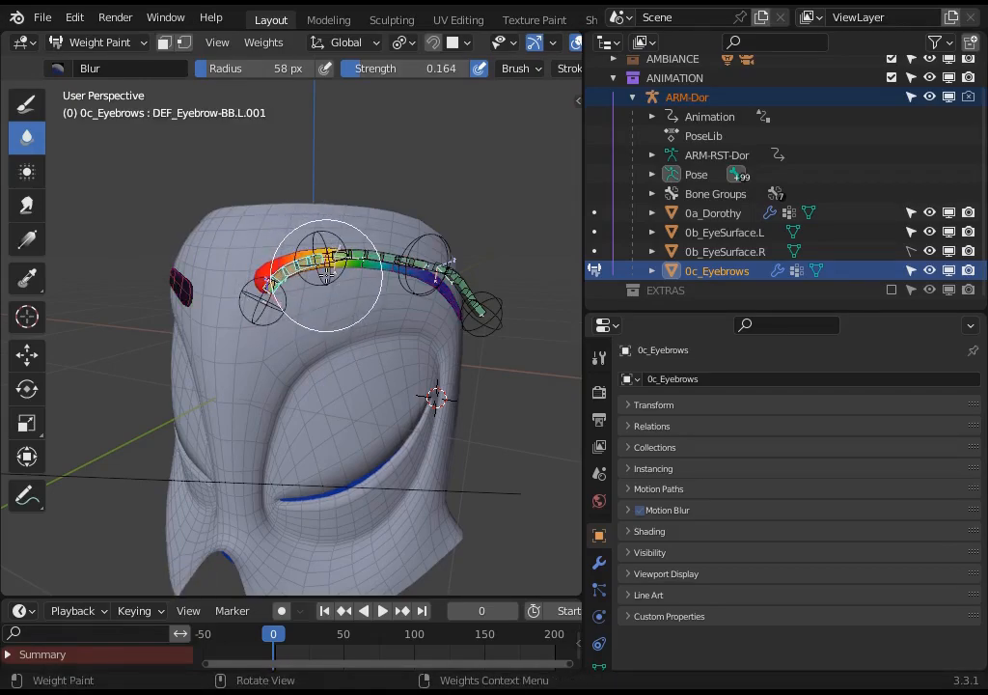
pyautogui.press('a')
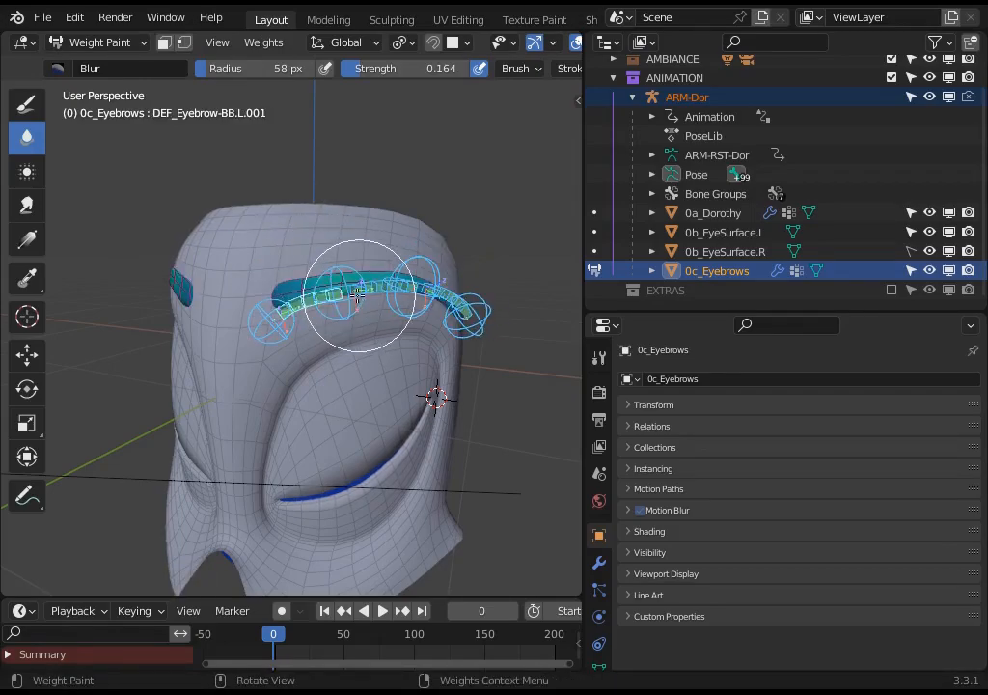
pyautogui.hotkey('alt', 'a')
# Step: Move CTL_Eyebrow-BB-Handler.L.002 inward toward the nose
pyautogui.keyDown('ctrl'); pyautogui.click(341, 300); pyautogui.keyUp('ctrl')
pyautogui.moveTo(342, 300); pyautogui.dragTo(360, 288, button='middle')
pyautogui.press('g')
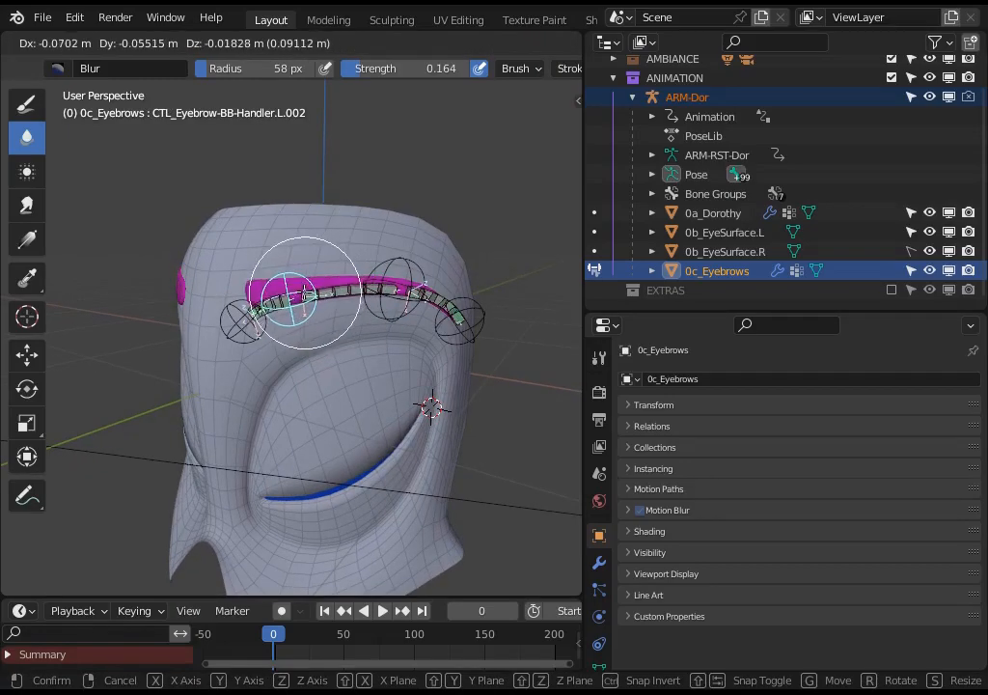
pyautogui.click(306, 302)
# Step: Raise CTL_Eyebrow-BB-Handler.L.001 on the forehead and rotate it in stages so the inner eyebrow end turns upward
pyautogui.keyDown('ctrl'); pyautogui.click(280, 320); pyautogui.keyUp('ctrl')
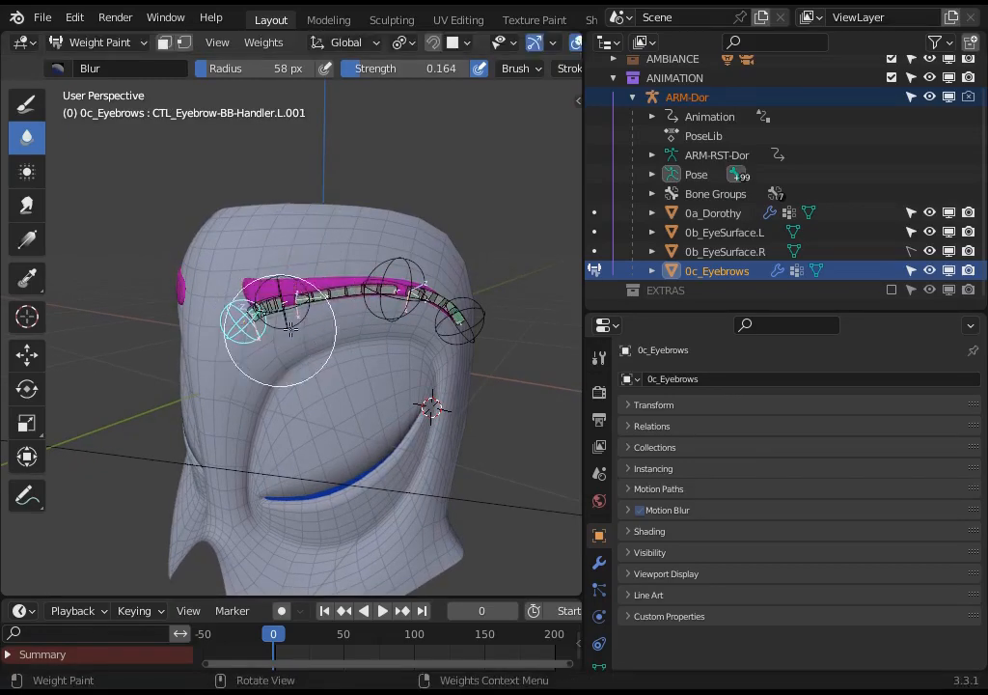
pyautogui.press('r')
pyautogui.click(257, 330)
pyautogui.press('g')
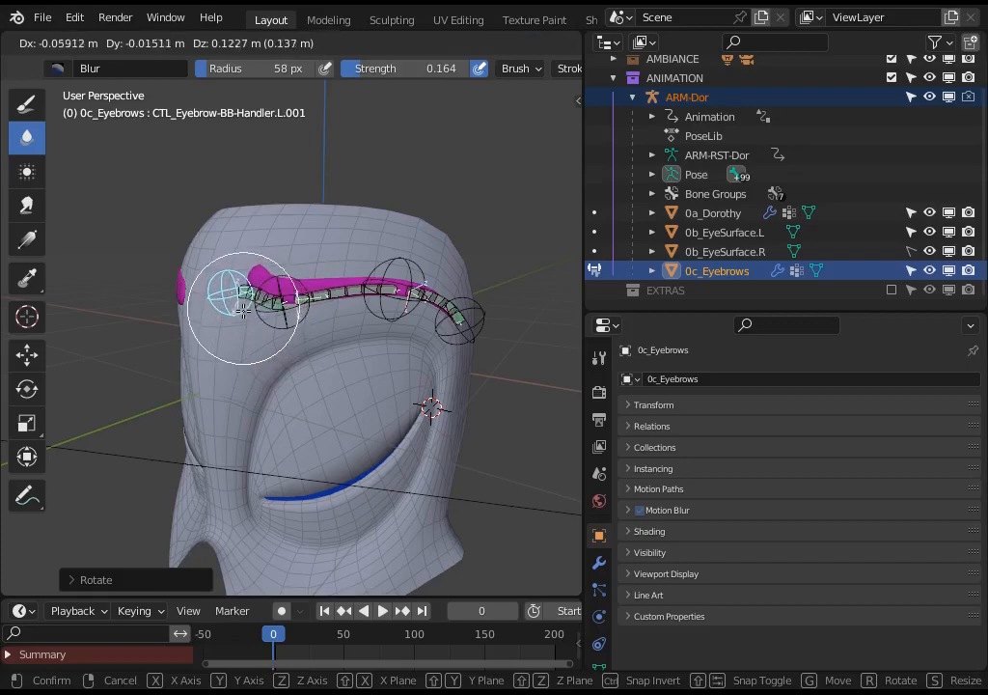
pyautogui.click(249, 317)
pyautogui.moveTo(253, 315); pyautogui.dragTo(295, 306, button='middle')
pyautogui.press('r')
pyautogui.click(299, 307)
pyautogui.press('g')
pyautogui.click(309, 270)
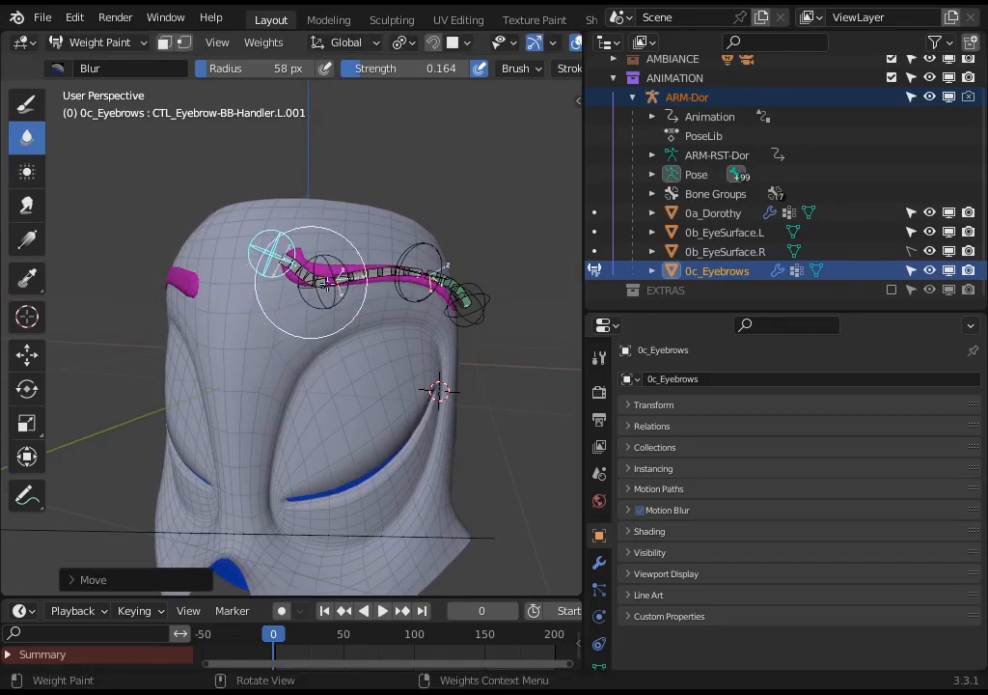
pyautogui.press('r')
pyautogui.click(366, 270)
# Step: Lower CTL_Eyebrow-BB-Handler.L.003 toward the eye to flatten the outer half of the eyebrow
pyautogui.moveTo(375, 264); pyautogui.dragTo(318, 254, button='middle')
pyautogui.keyDown('ctrl'); pyautogui.click(385, 269); pyautogui.keyUp('ctrl')
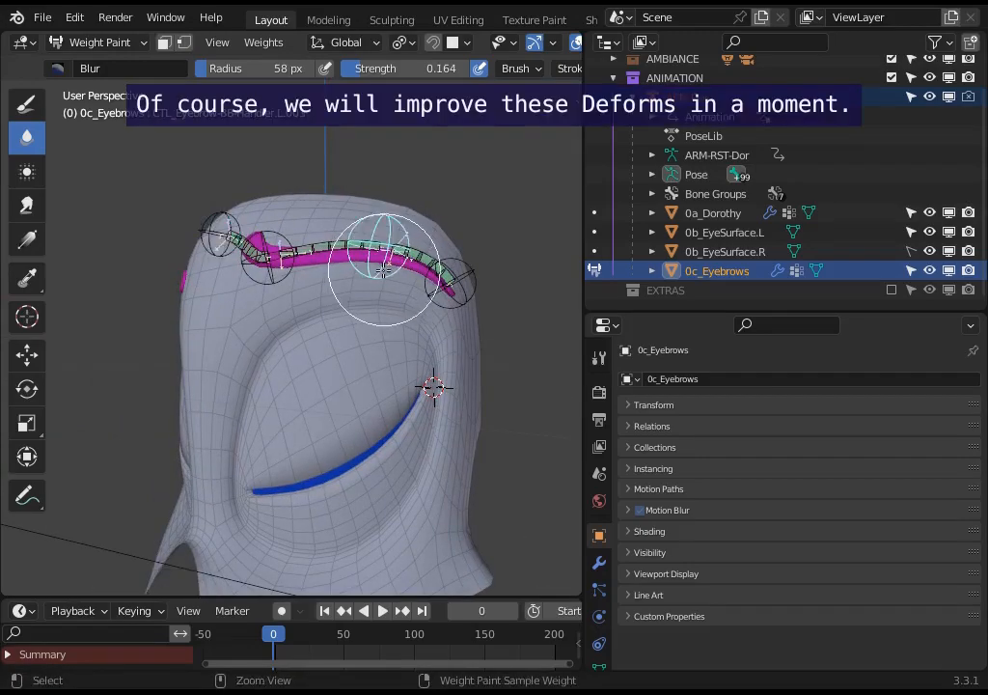
pyautogui.press('g')
pyautogui.click(374, 301)
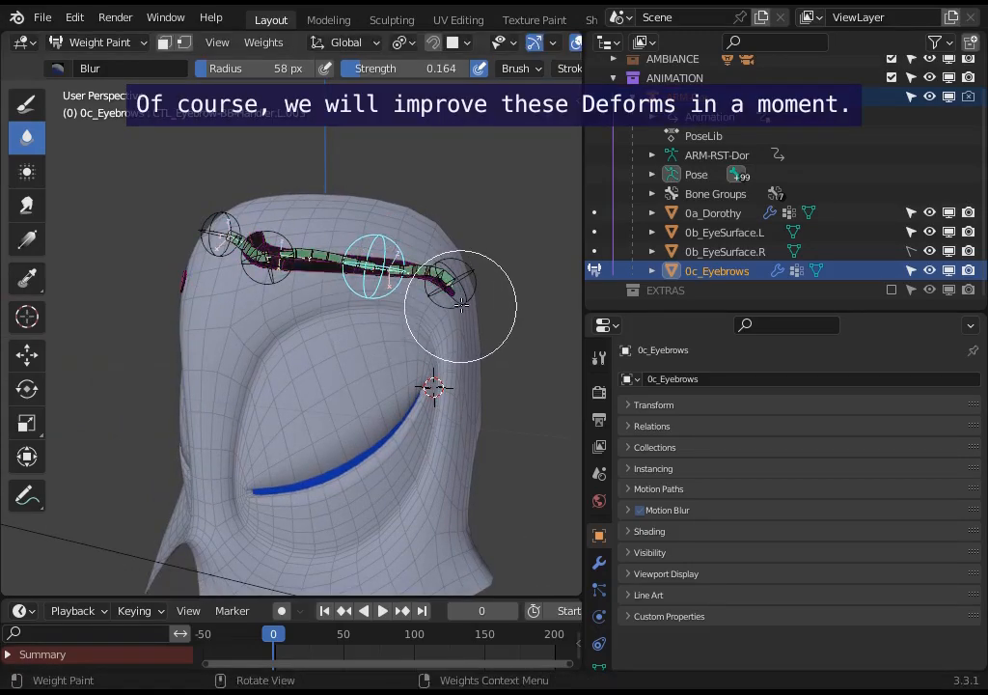
# Step: Move CTL_Eyebrow-BB-Handler.L.004 down and outward and rotate it to shape the eyebrow's outer end
pyautogui.keyDown('ctrl'); pyautogui.click(463, 303); pyautogui.keyUp('ctrl')
pyautogui.press('g')
pyautogui.click(470, 336)
pyautogui.press('r')
pyautogui.click(485, 311)
pyautogui.press('g')
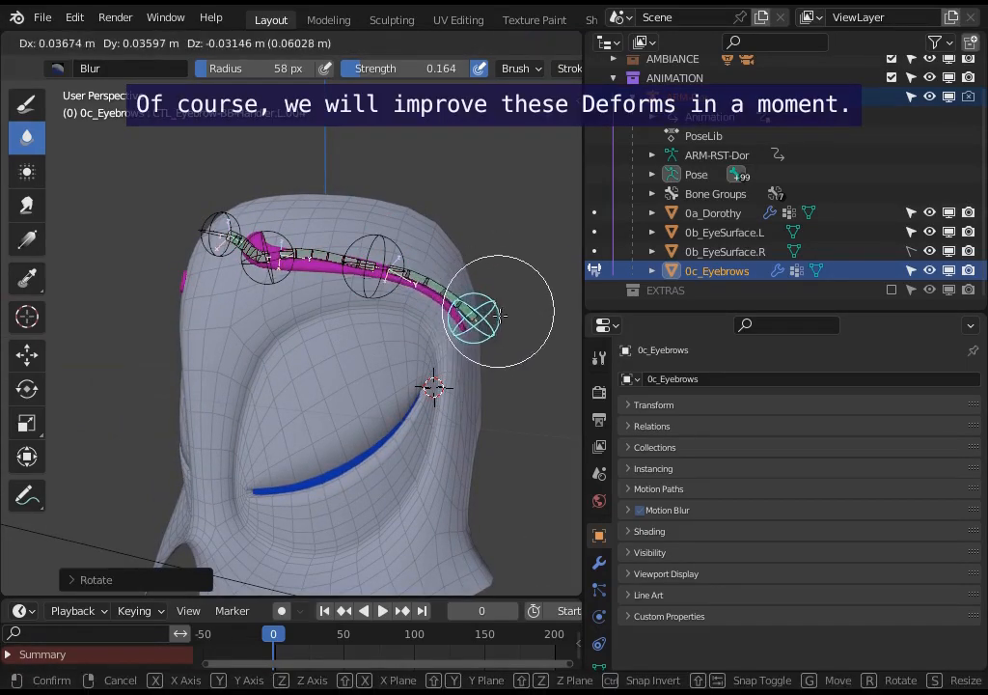
pyautogui.click(495, 319)
# Step: Lower CTL_Eyebrow-BB-Handler.L.001 toward the nose and rotate it to bend the inner end of the raised eyebrow
pyautogui.moveTo(494, 271); pyautogui.dragTo(364, 262, button='middle')
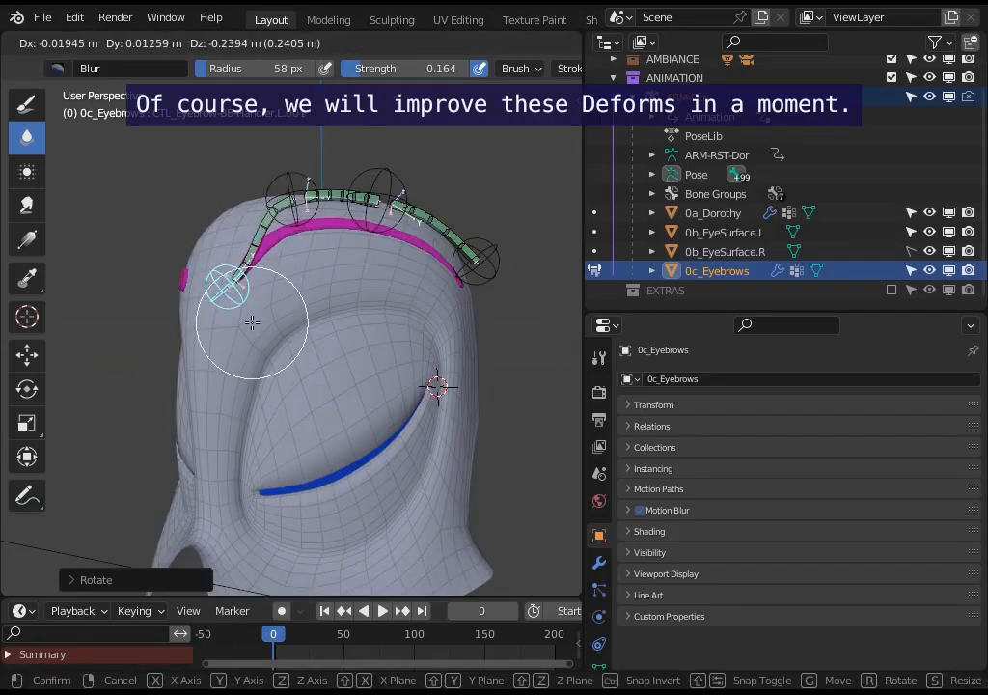
pyautogui.click(261, 311)
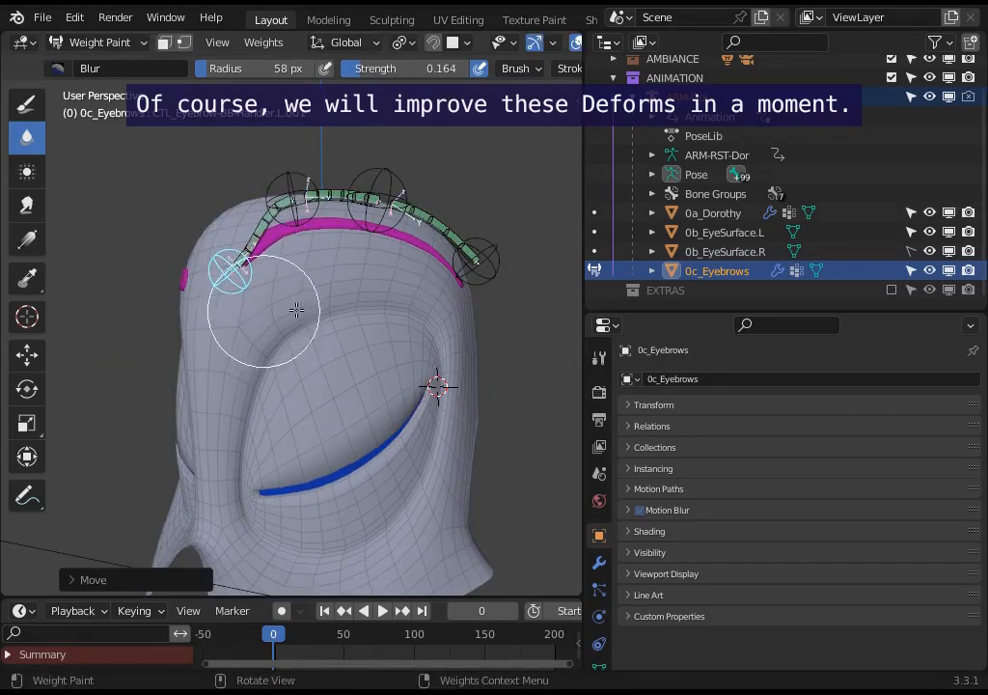
pyautogui.press('r')
pyautogui.click(320, 278)
# Step: Raise CTL_Eyebrow-BB-Handler.L.003 above the forehead to lift the outer part of the arch
pyautogui.moveTo(320, 280); pyautogui.dragTo(391, 247, button='middle')
pyautogui.keyDown('ctrl'); pyautogui.click(335, 213); pyautogui.keyUp('ctrl')
pyautogui.keyDown('ctrl'); pyautogui.click(394, 213); pyautogui.keyUp('ctrl')
pyautogui.press('g')
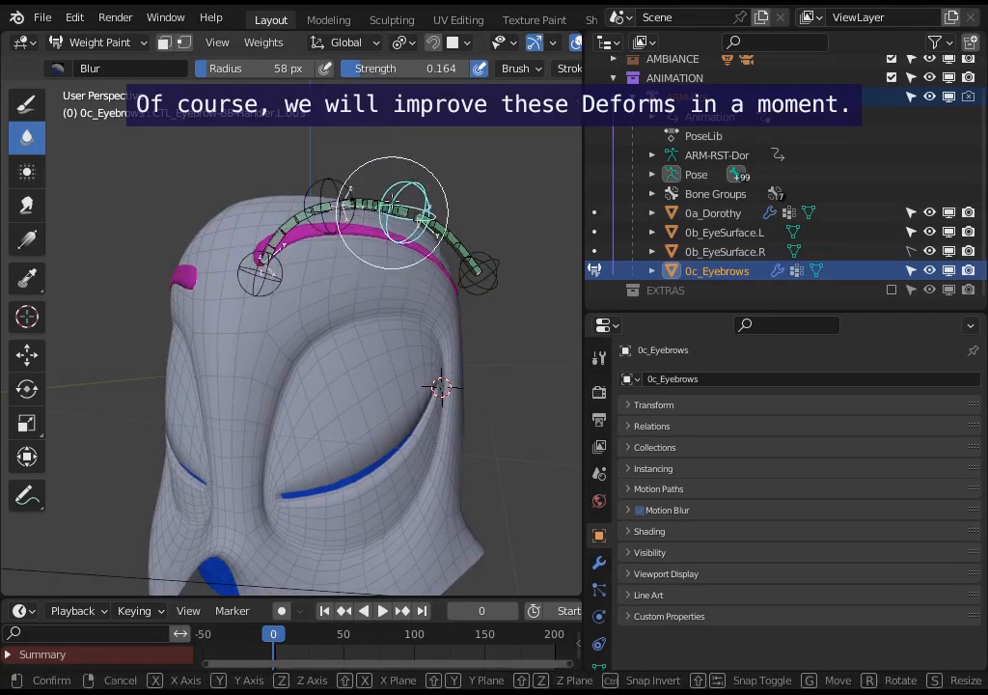
pyautogui.click(401, 181)
# Step: Nudge CTL_Eyebrow-BB-Handler.L.002 upward to adjust the inner part of the arch
pyautogui.moveTo(401, 180); pyautogui.dragTo(332, 255, button='middle')
pyautogui.scroll(-2, 328, 259)
pyautogui.keyDown('ctrl'); pyautogui.click(292, 276); pyautogui.keyUp('ctrl')
pyautogui.press('g')
pyautogui.click(287, 258)
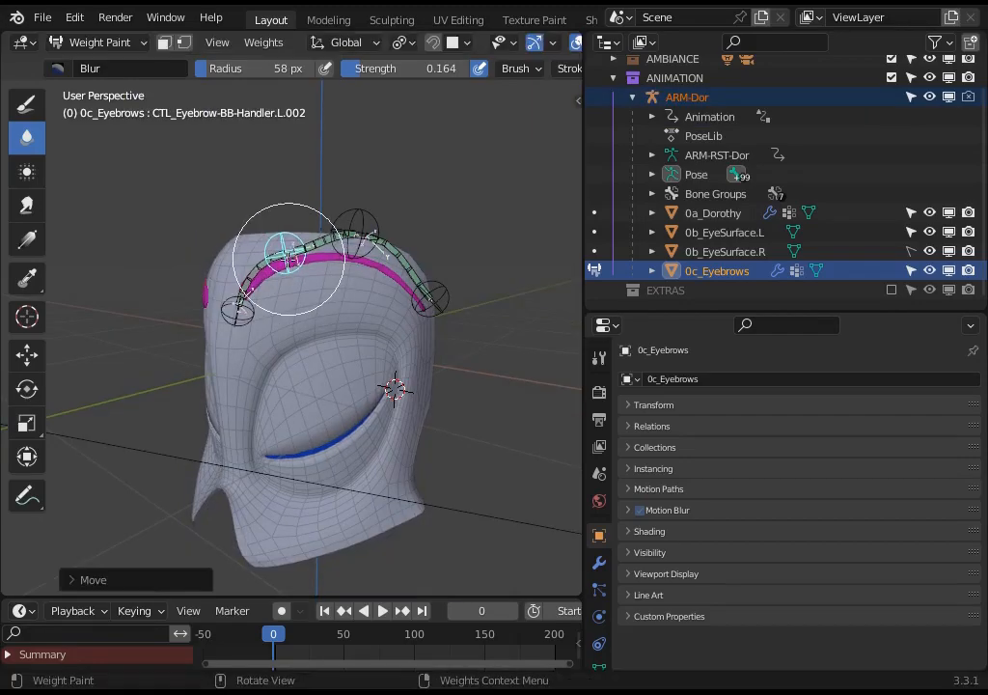
# Step: Leave Weight Paint for Object Mode, select only the 0c_Eyebrows mesh and show its modifier stack
pyautogui.hotkey('ctrl', 'Tab')
pyautogui.press('4')
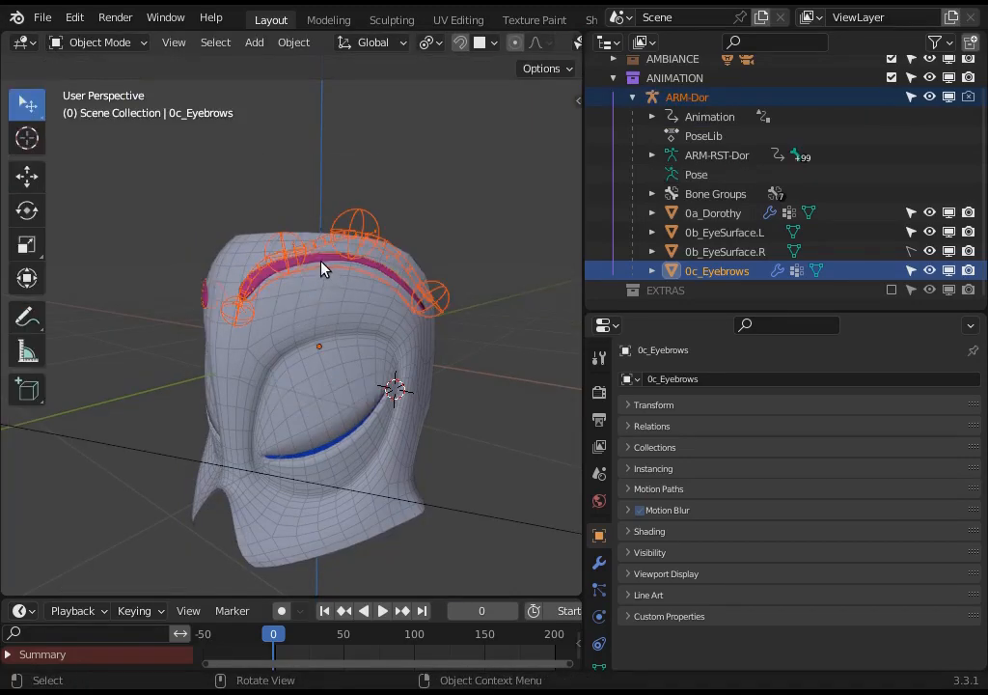
pyautogui.click(321, 262)
pyautogui.moveTo(320, 263); pyautogui.dragTo(295, 262, button='middle')
pyautogui.moveTo(295, 262); pyautogui.dragTo(461, 469, button='middle')
pyautogui.click(598, 562)
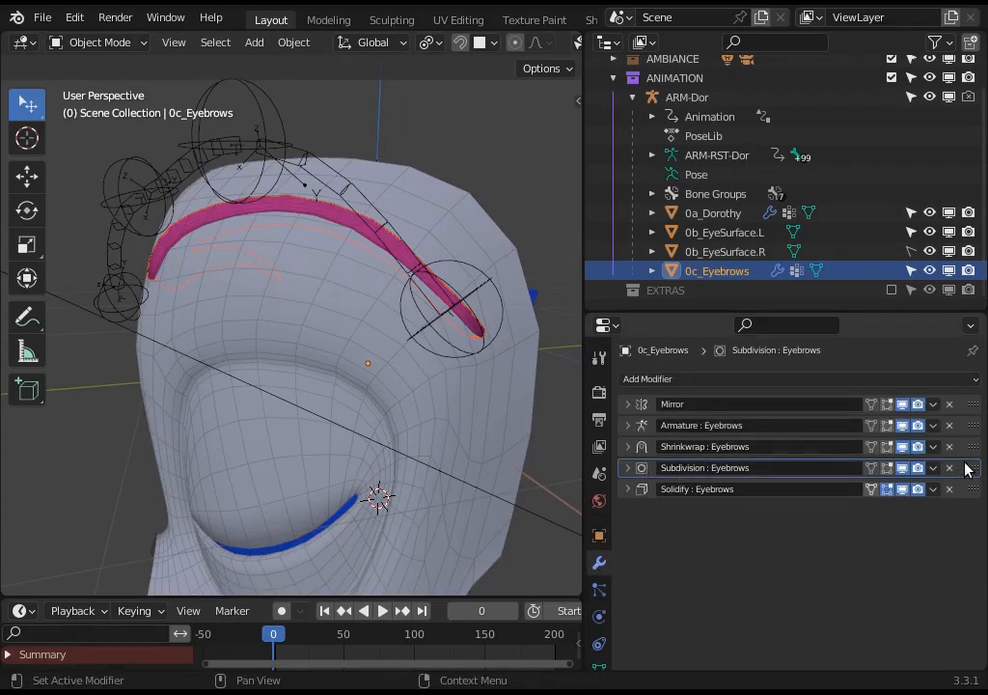
# Step: Try the Subdivision modifier below Solidify, examine the eyebrow from several angles, and restore the original modifier order
pyautogui.moveTo(968, 469); pyautogui.dragTo(961, 493)
pyautogui.moveTo(514, 403); pyautogui.dragTo(485, 330, button='middle')
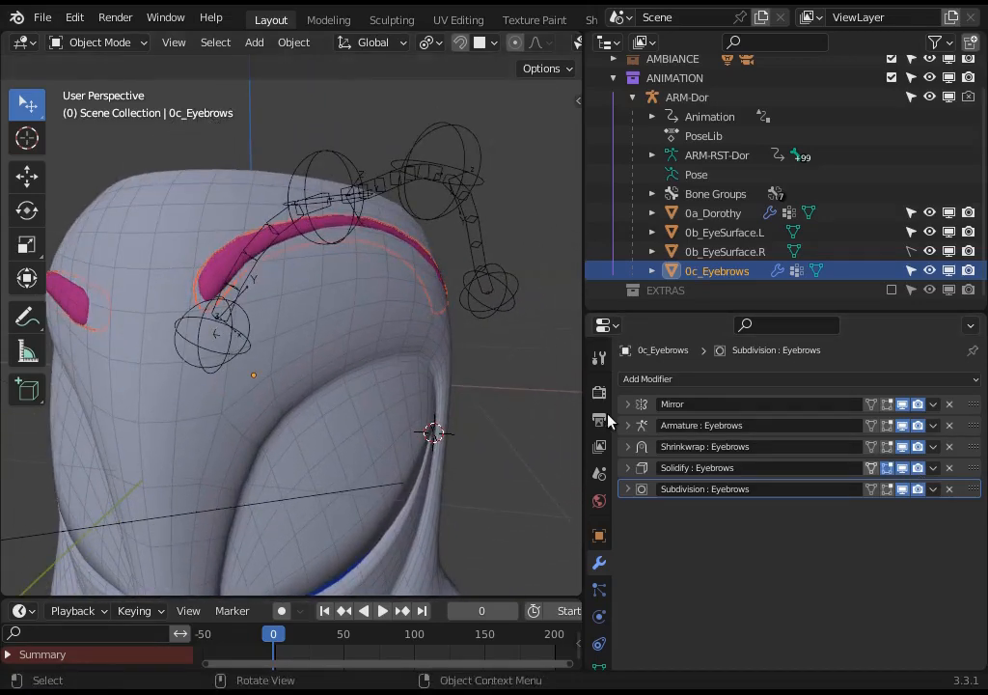
pyautogui.moveTo(536, 456); pyautogui.dragTo(463, 316, button='middle')
pyautogui.moveTo(969, 487); pyautogui.dragTo(973, 464)
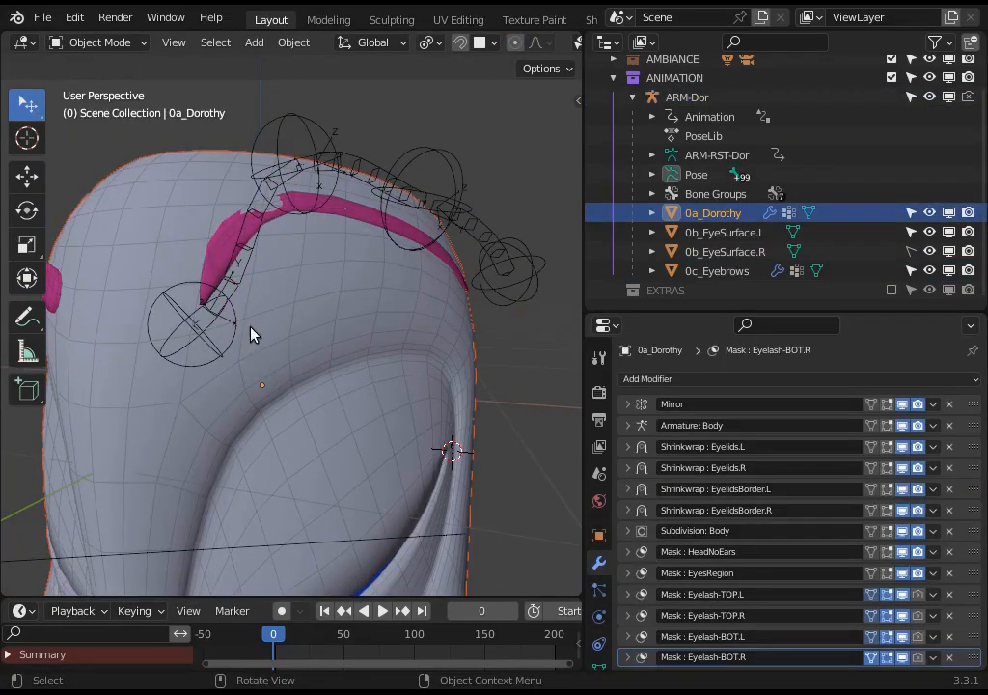
# Step: Select the ARM-Dor armature, enter Pose Mode and move CTL_Eyebrow-BB-Handler.L.001 slightly inward
pyautogui.press('r')
pyautogui.press('Escape')
pyautogui.click(221, 348)
pyautogui.hotkey('ctrl', 'Tab')
pyautogui.press('g')
pyautogui.click(208, 357)
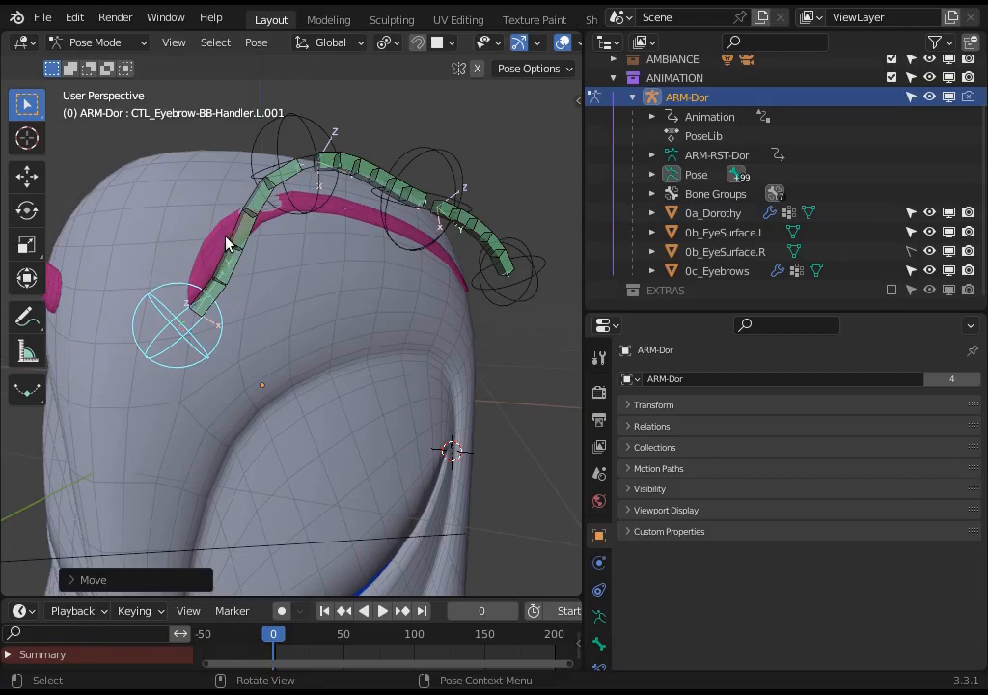
# Step: Return to Object Mode, select the 0c_Eyebrows mesh and set its Solidify thickness to 0.08 m
pyautogui.click(234, 248)
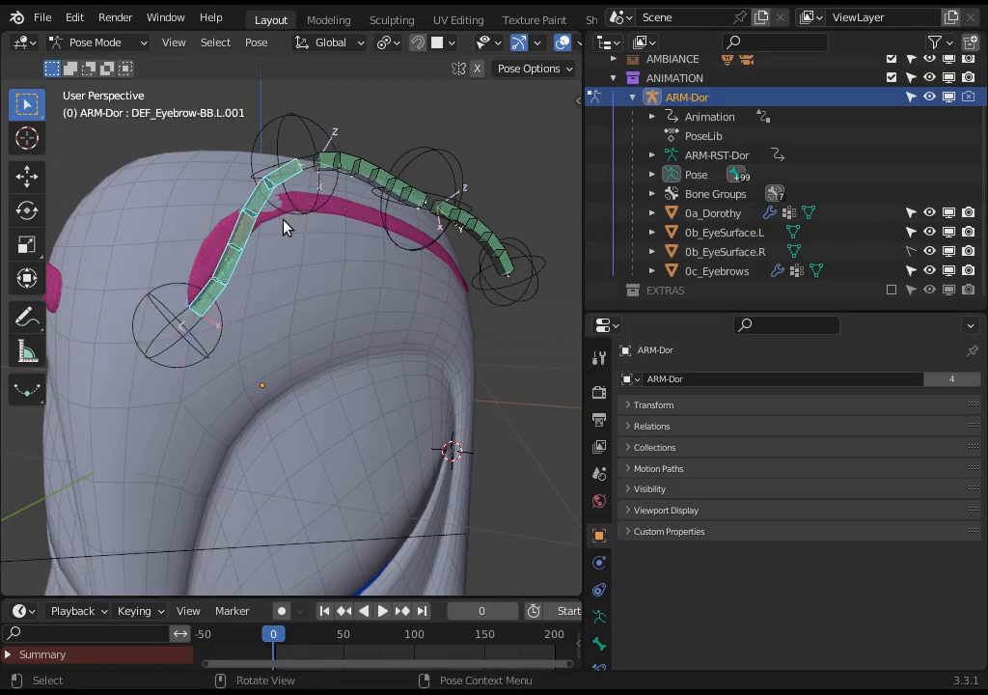
pyautogui.hotkey('ctrl', 'Tab')
pyautogui.click(371, 249)
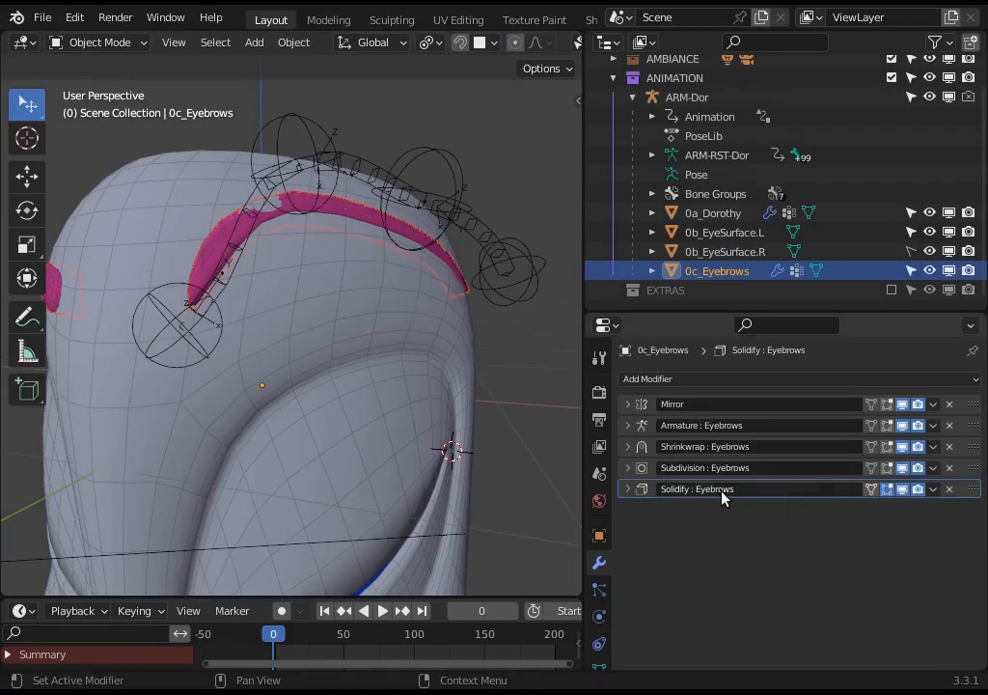
pyautogui.click(653, 490)
pyautogui.click(768, 531)
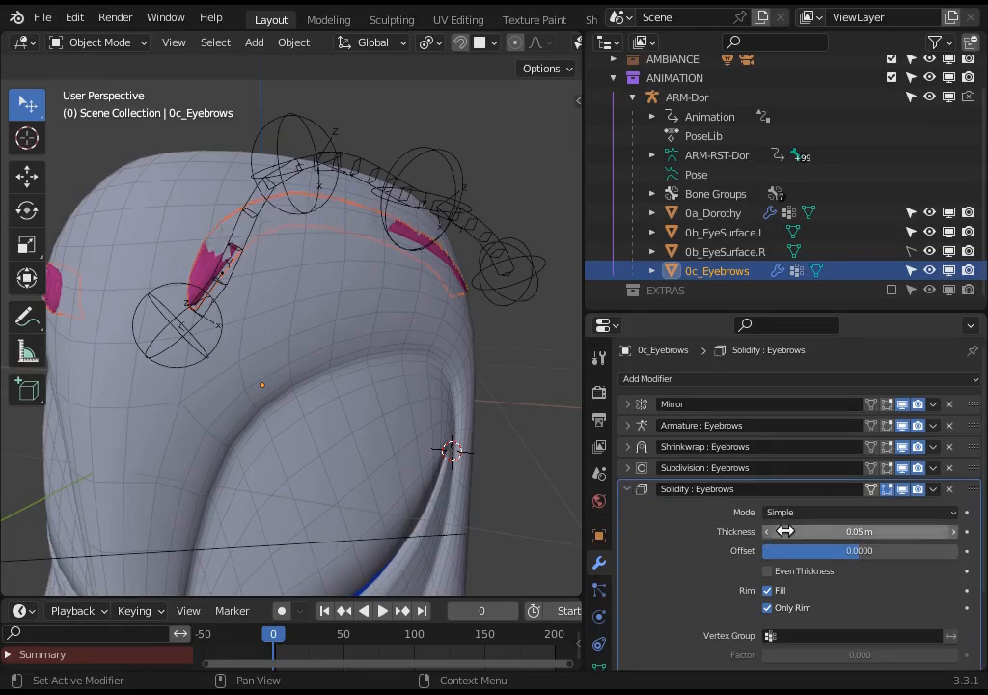
pyautogui.click(955, 531)
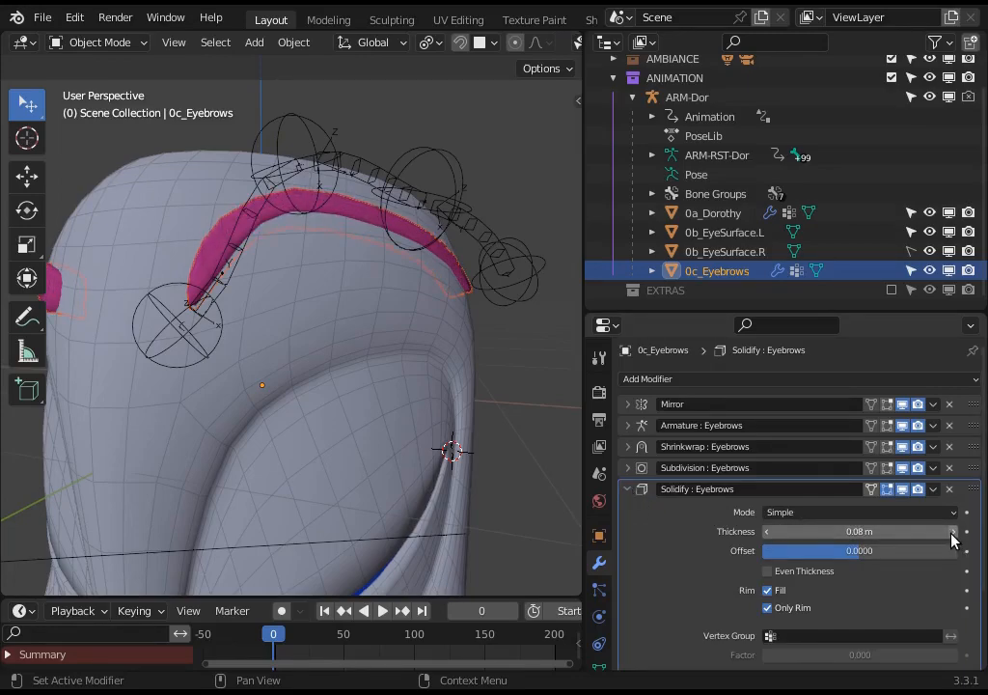
pyautogui.hotkey('ctrl', 'z')
# Step: In Pose Mode, lower CTL_Eyebrow-BB-Handler.L.002 toward the eye and reposition CTL_Eyebrow-BB-Handler.L.003 high on the forehead for a steep S-bend
pyautogui.press('g')
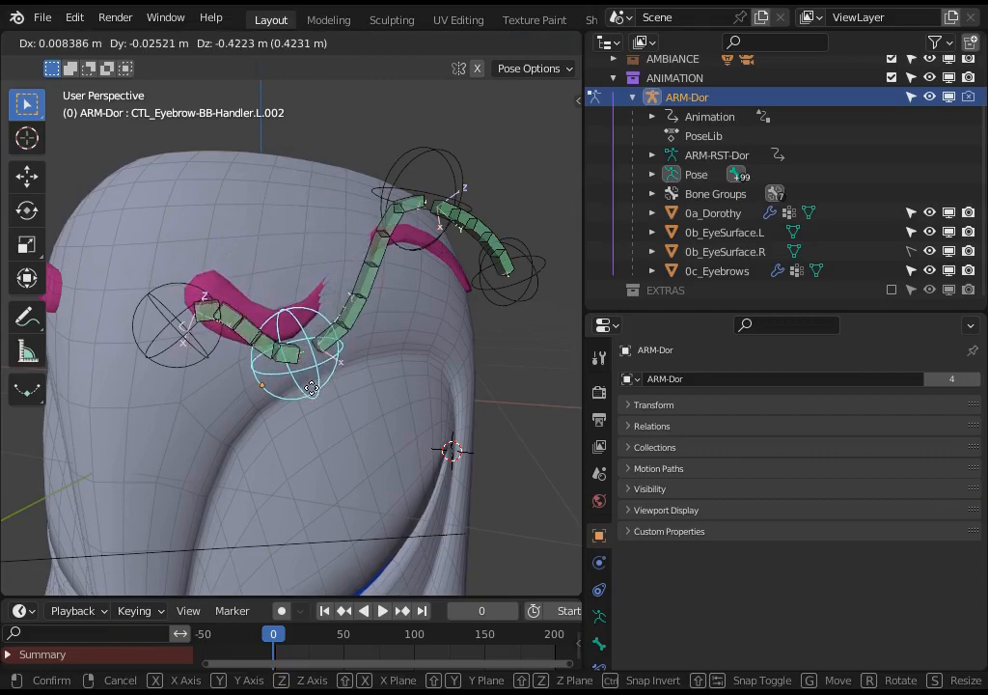
pyautogui.click(311, 323)
pyautogui.click(432, 243)
pyautogui.moveTo(431, 243); pyautogui.dragTo(364, 299, button='middle')
pyautogui.press('g')
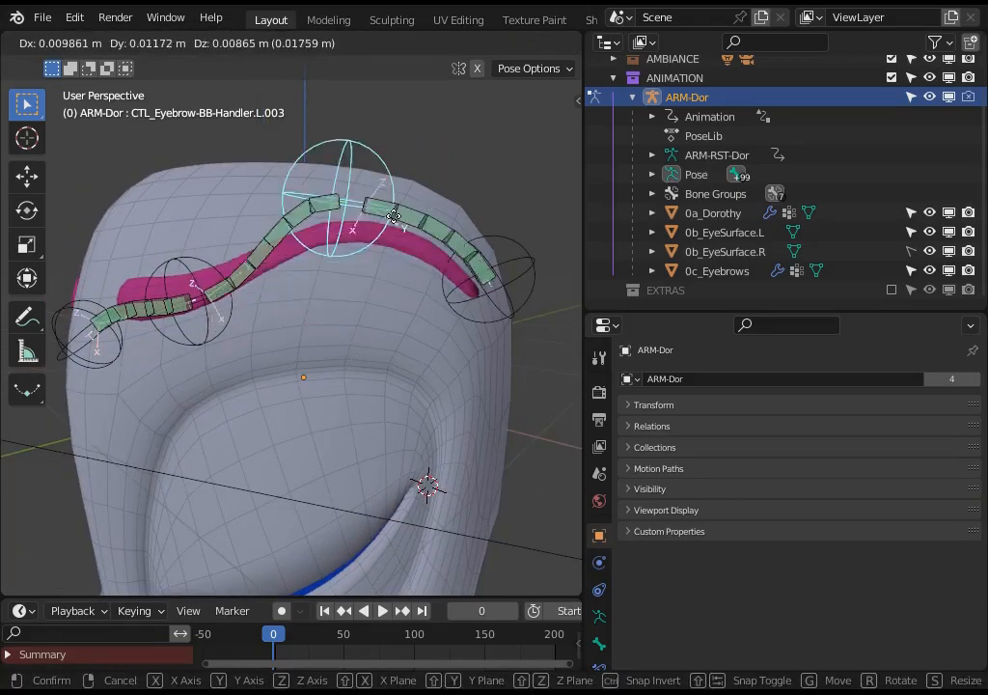
pyautogui.click(375, 253)
pyautogui.press('g')
pyautogui.moveTo(375, 253); pyautogui.dragTo(328, 275, button='middle')
pyautogui.click(353, 269)
pyautogui.press('g')
pyautogui.click(302, 284)
# Step: Move CTL_Eyebrow-BB-Handler.L.002 farther down to stretch the middle of the eyebrow and examine where it sinks into the forehead
pyautogui.click(232, 372)
pyautogui.moveTo(232, 371); pyautogui.dragTo(220, 359, button='middle')
pyautogui.press('g')
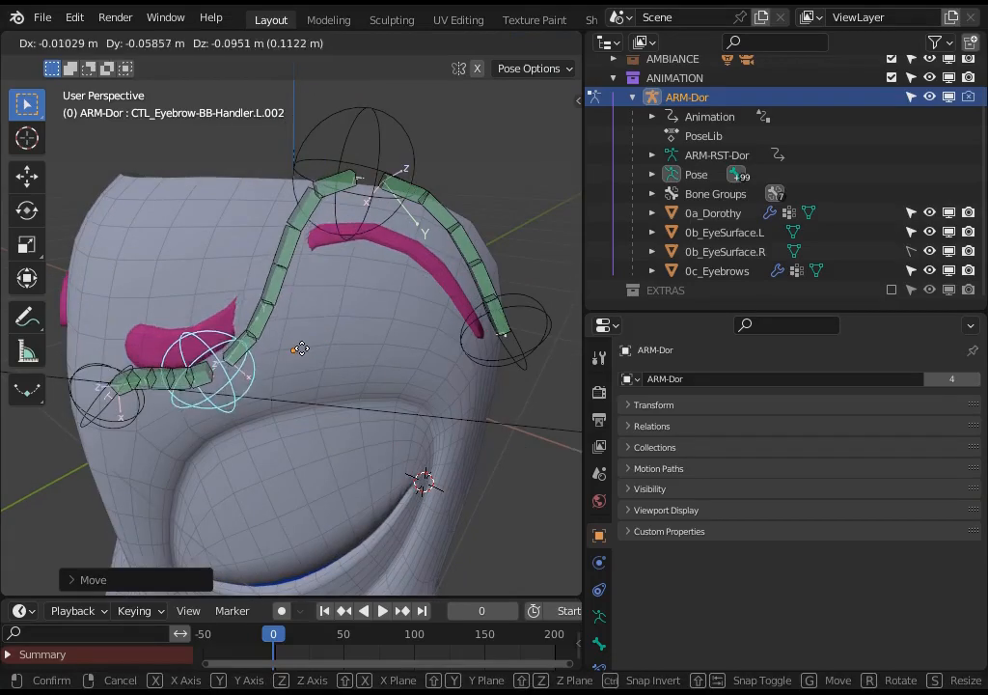
pyautogui.click(360, 335)
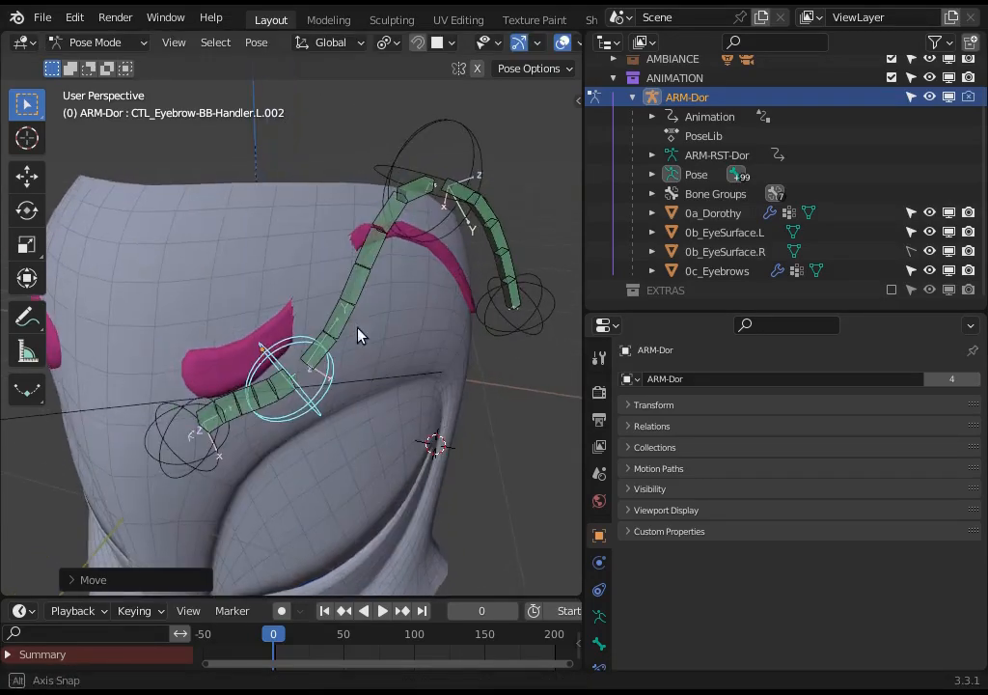
pyautogui.moveTo(360, 334); pyautogui.dragTo(329, 298, button='middle')
# Step: Select 0c_Eyebrows, inspect its base mesh in Edit Mode, expand the Subdivision modifier's settings and return to Object Mode
pyautogui.hotkey('ctrl', 'Tab')
pyautogui.click(290, 323)
pyautogui.press('Tab')
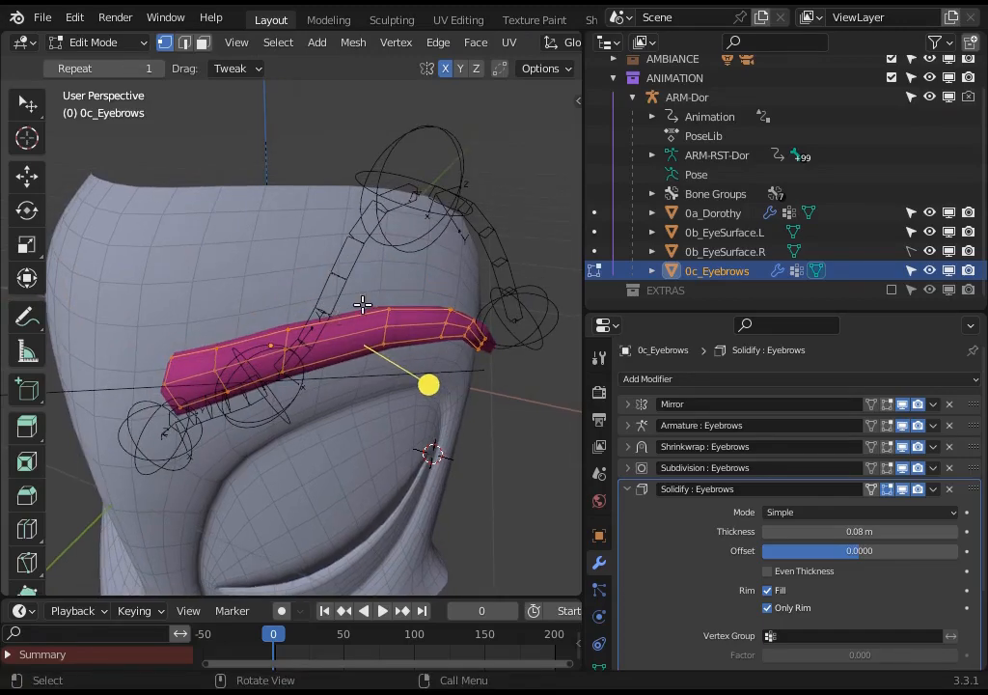
pyautogui.click(632, 467)
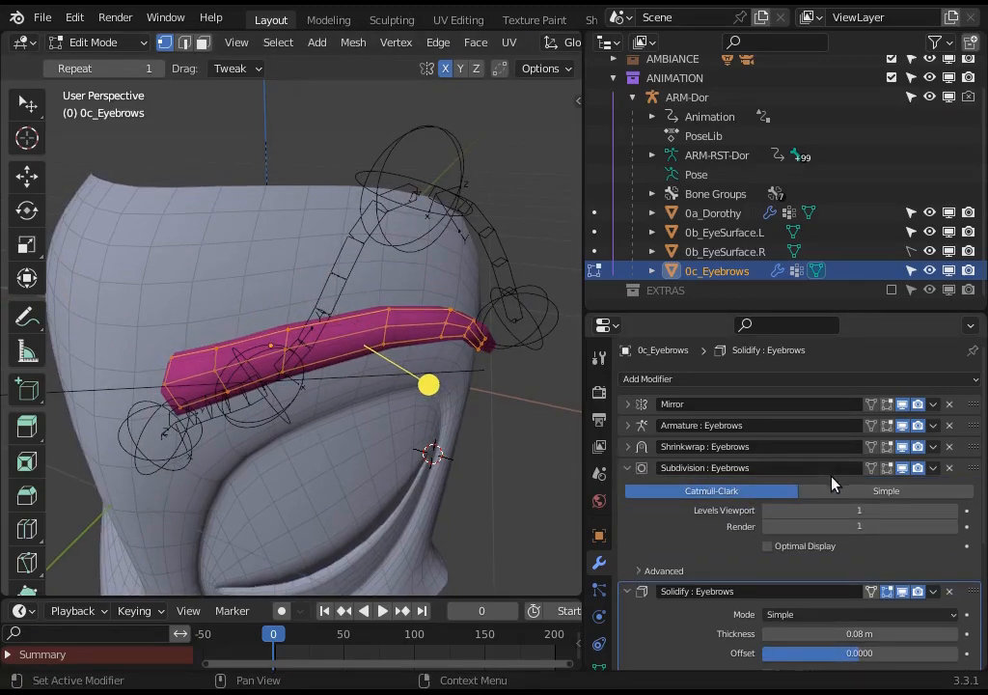
pyautogui.hotkey('ctrl', 'Tab')
pyautogui.click(375, 328)
pyautogui.hotkey('ctrl', 'Tab')
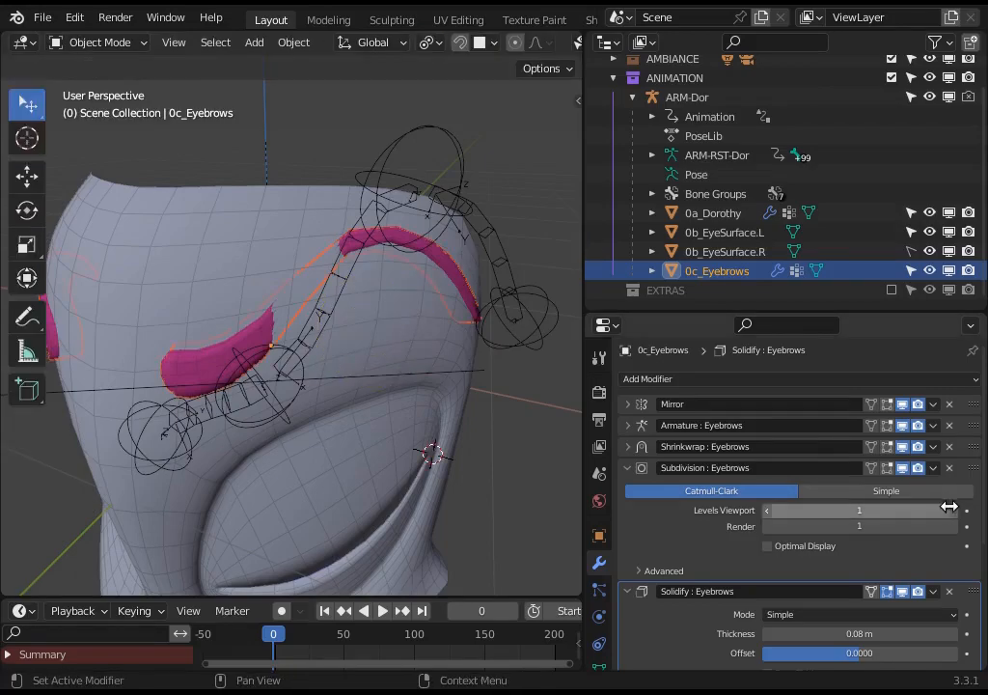
# Step: Try a viewport subdivision level of 2 on the eyebrows and set it back to 1
pyautogui.click(950, 510)
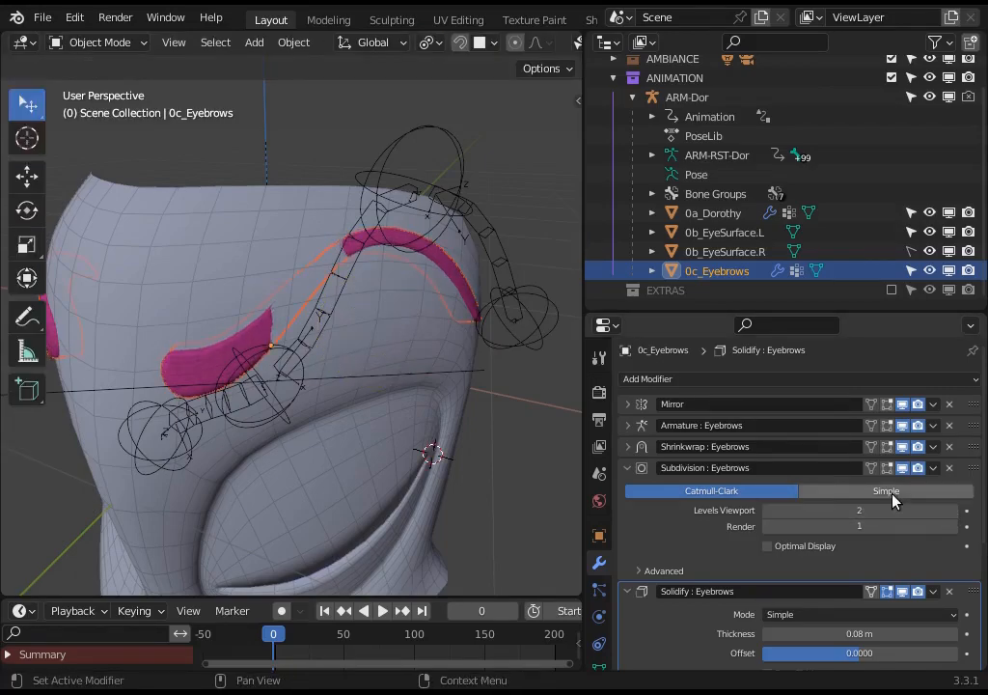
pyautogui.click(767, 511)
pyautogui.hotkey('ctrl', 'Tab')
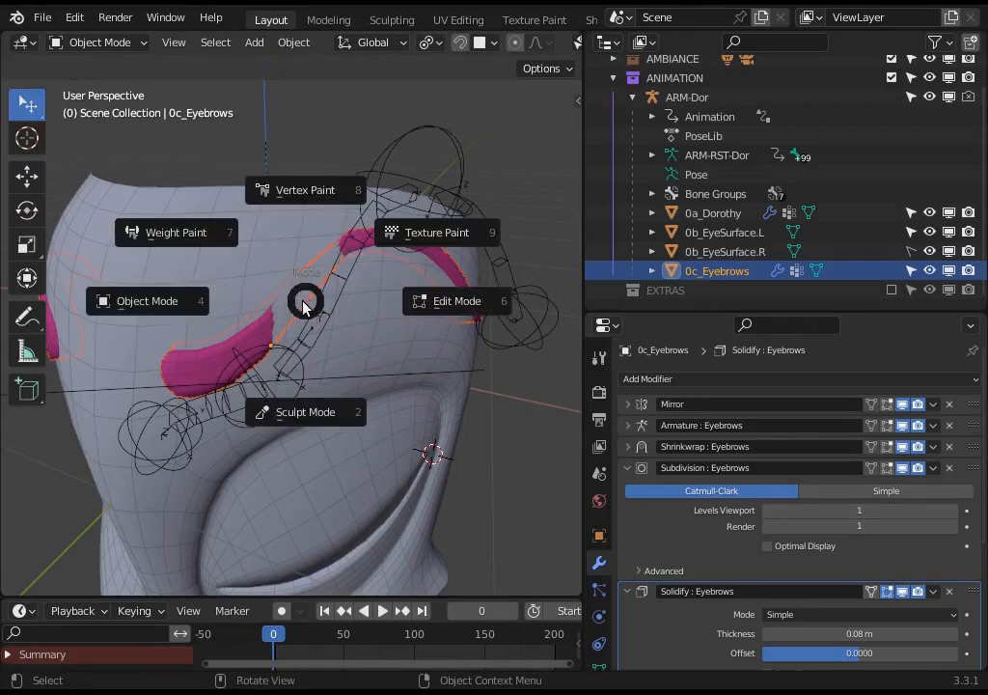
pyautogui.press('Escape')
# Step: Add a single vertical edge loop across the middle of the eyebrow mesh in Edit Mode and return to Object Mode
pyautogui.hotkey('ctrl', 'Tab')
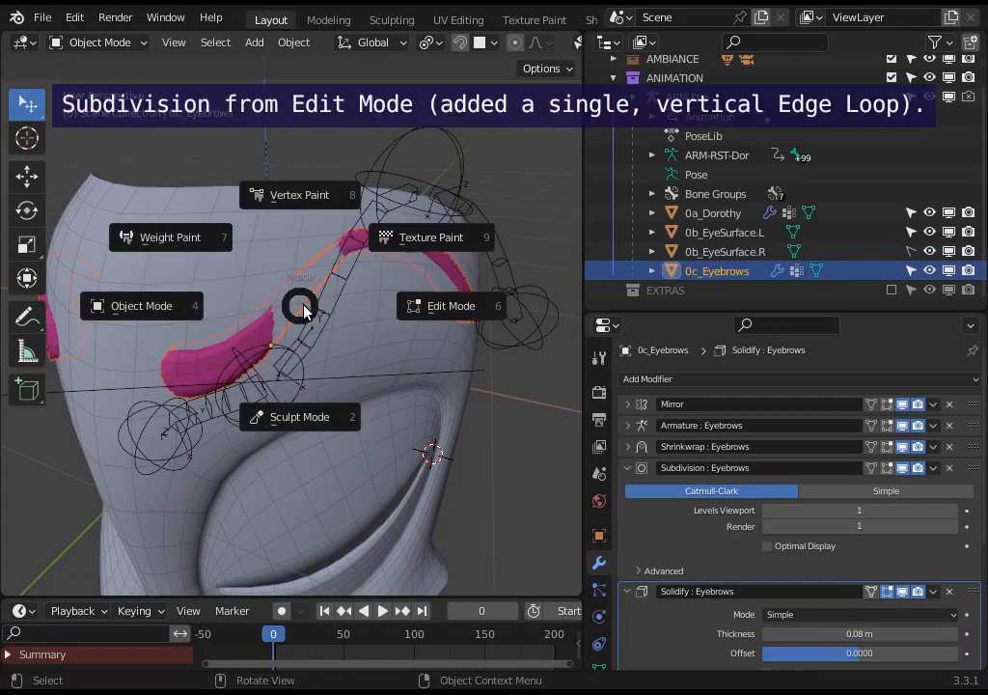
pyautogui.hotkey('ctrl', 'r')
pyautogui.click(333, 331)
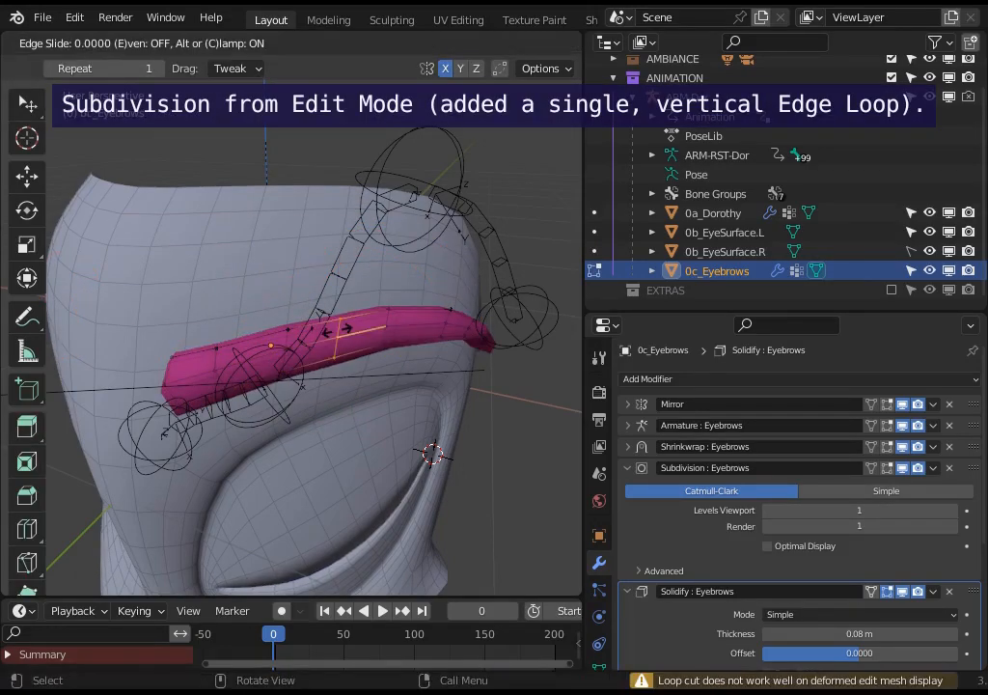
pyautogui.click(358, 326)
pyautogui.press('Tab')
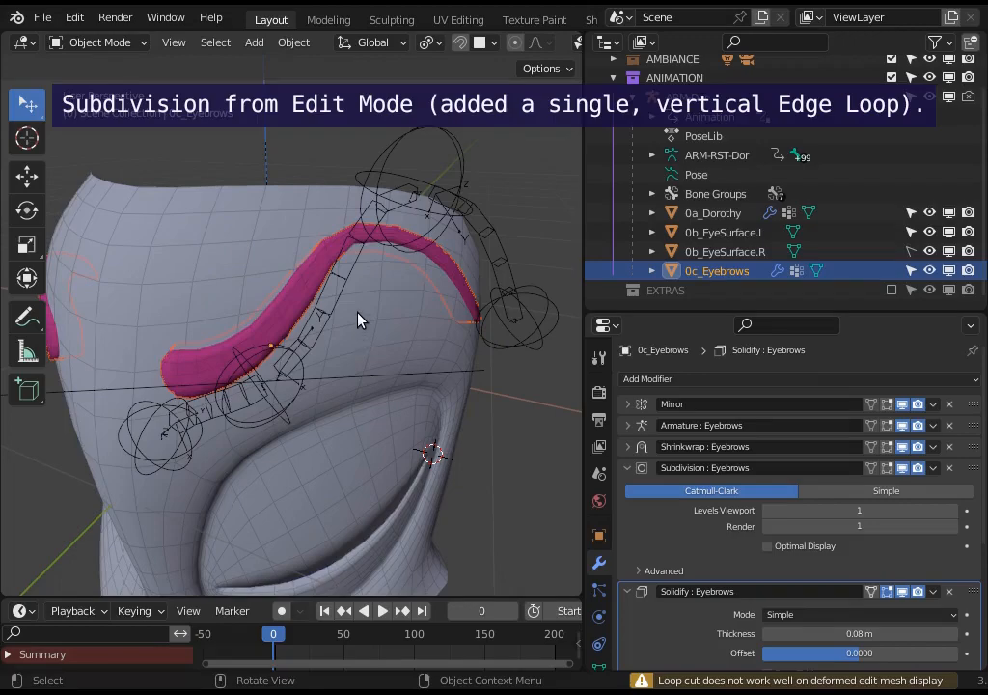
# Step: Add another vertical edge loop across the outer half of the eyebrow mesh in Edit Mode and return to Object Mode
pyautogui.moveTo(365, 314); pyautogui.dragTo(338, 314, button='middle')
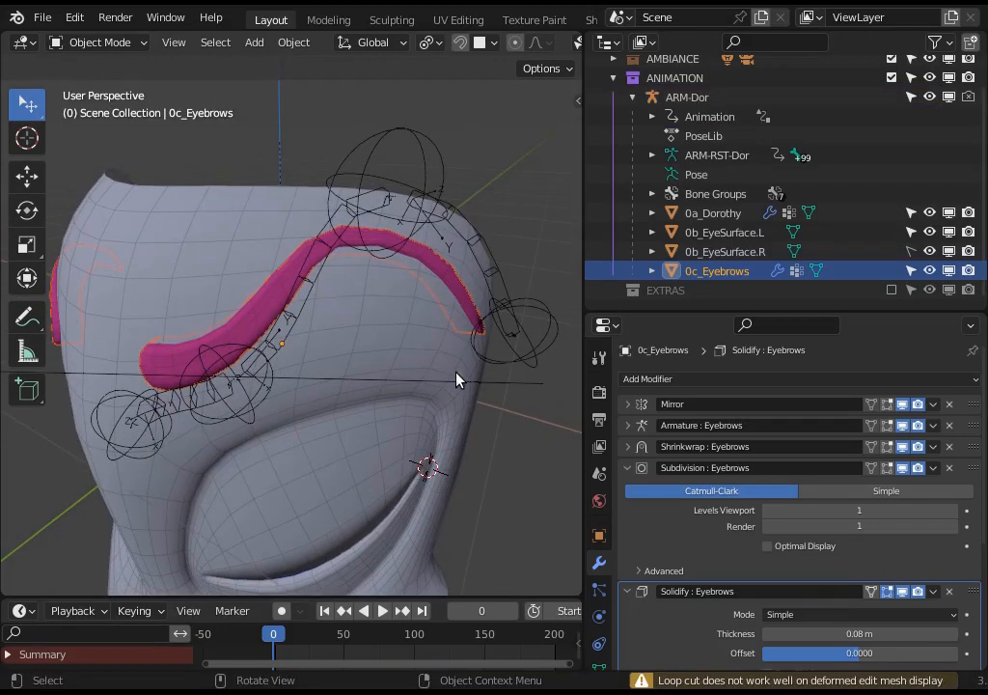
pyautogui.press('Tab')
pyautogui.hotkey('ctrl', 'r')
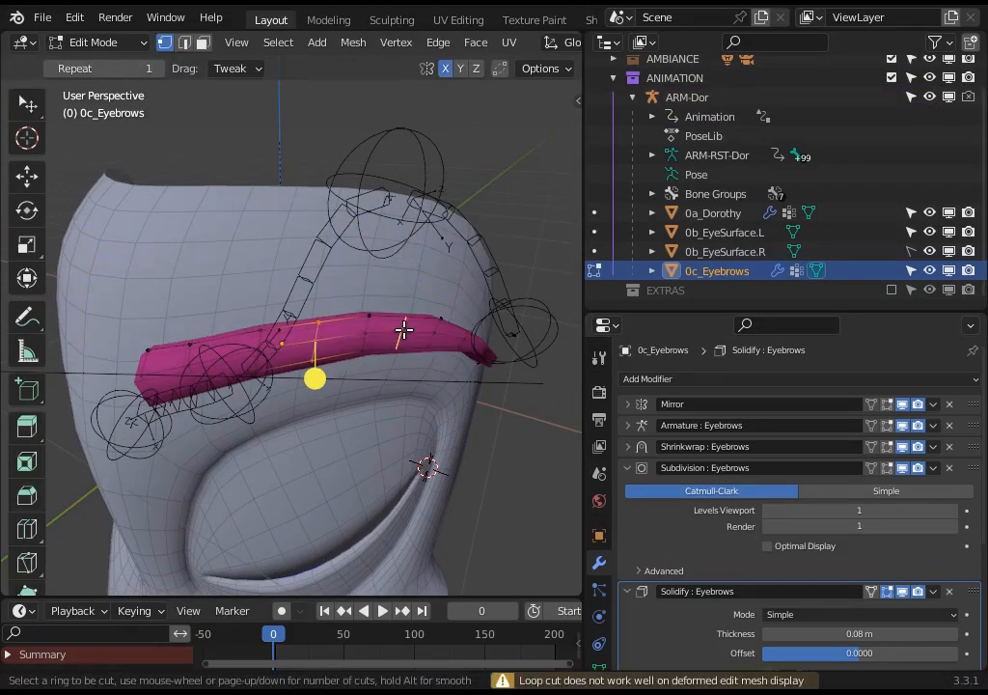
pyautogui.click(407, 329)
pyautogui.click(401, 333)
pyautogui.press('Tab')
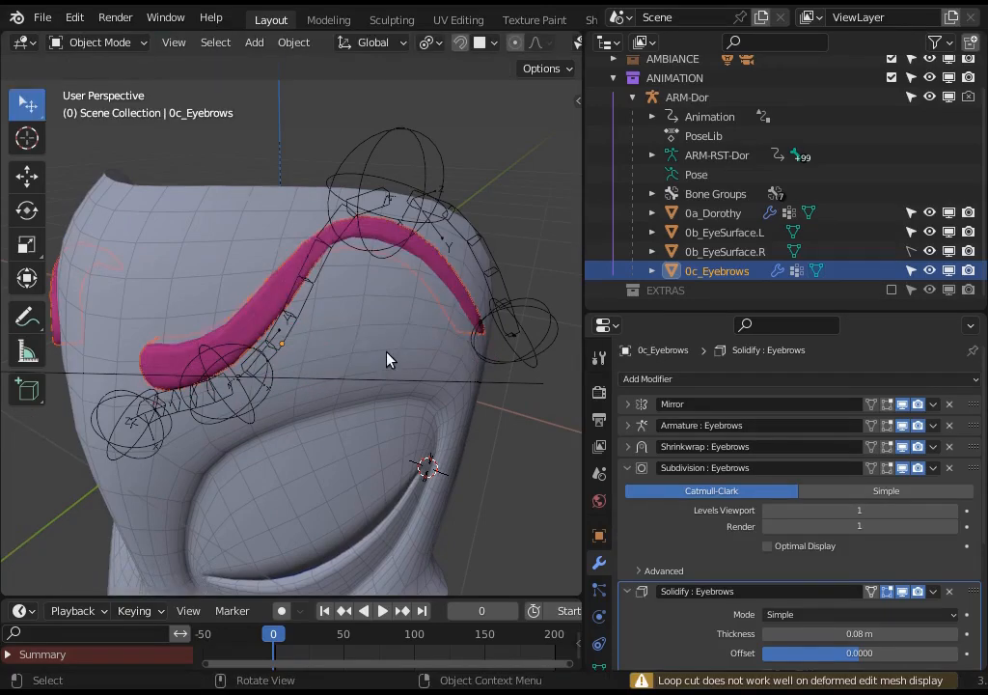
# Step: Put ARM-Dor in Pose Mode and lower CTL_Eyebrow-BB-Handler.L.003 by about 0.08 m
pyautogui.moveTo(388, 357); pyautogui.dragTo(408, 267, button='middle')
pyautogui.click(412, 203)
pyautogui.hotkey('ctrl', 'Tab')
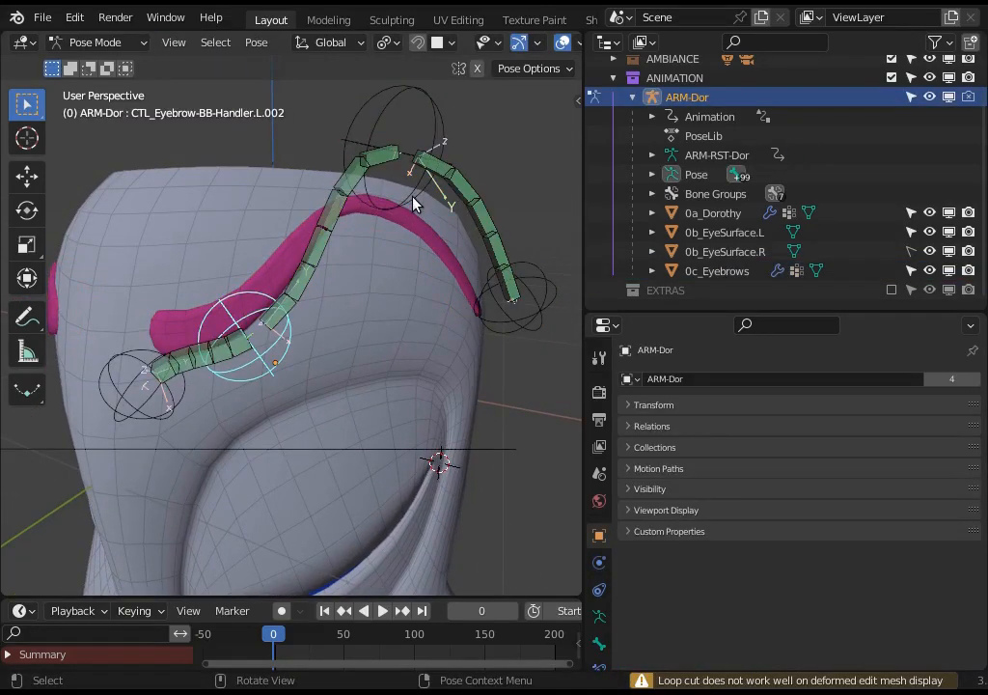
pyautogui.click(415, 203)
pyautogui.press('g')
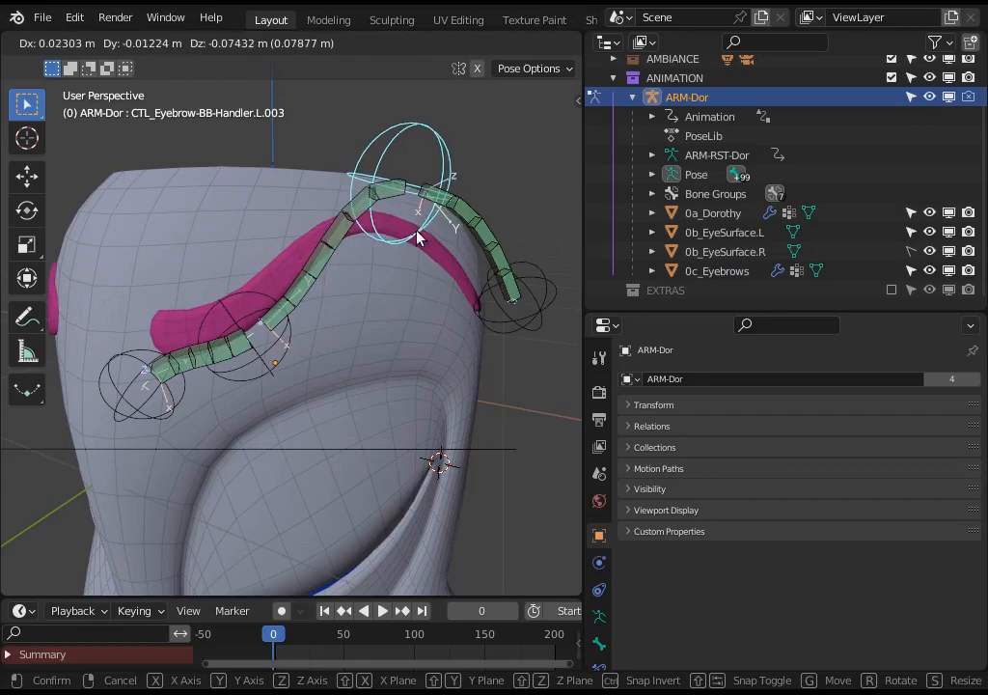
pyautogui.click(417, 232)
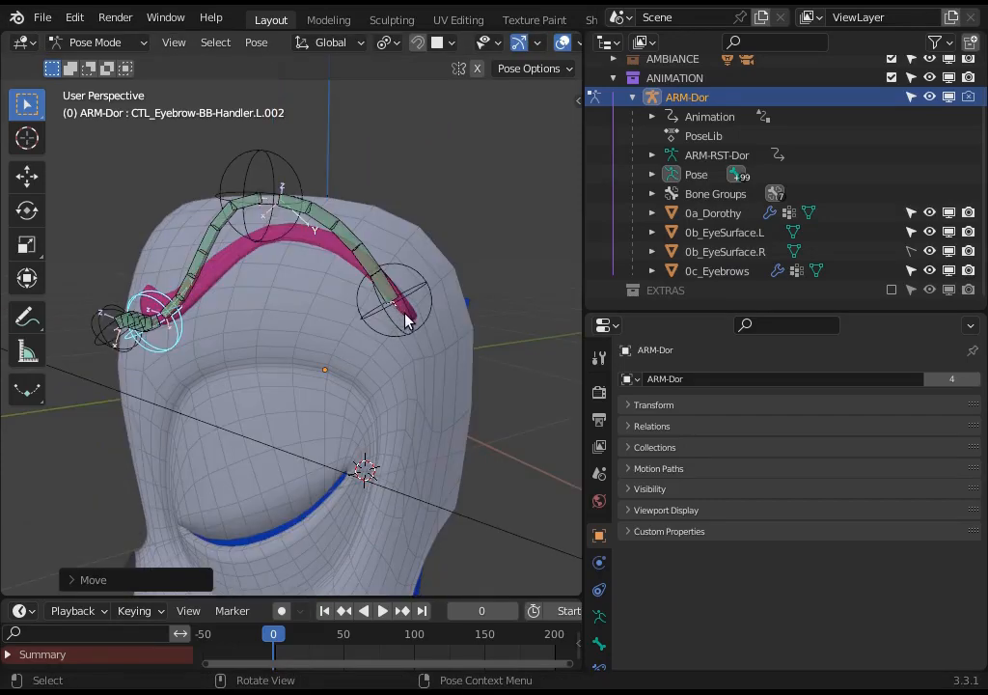
# Step: Move CTL_Eyebrow-BB-Handler.L.004 down and outward to stretch the outer tip of the eyebrow
pyautogui.click(405, 321)
pyautogui.press('g')
pyautogui.click(441, 341)
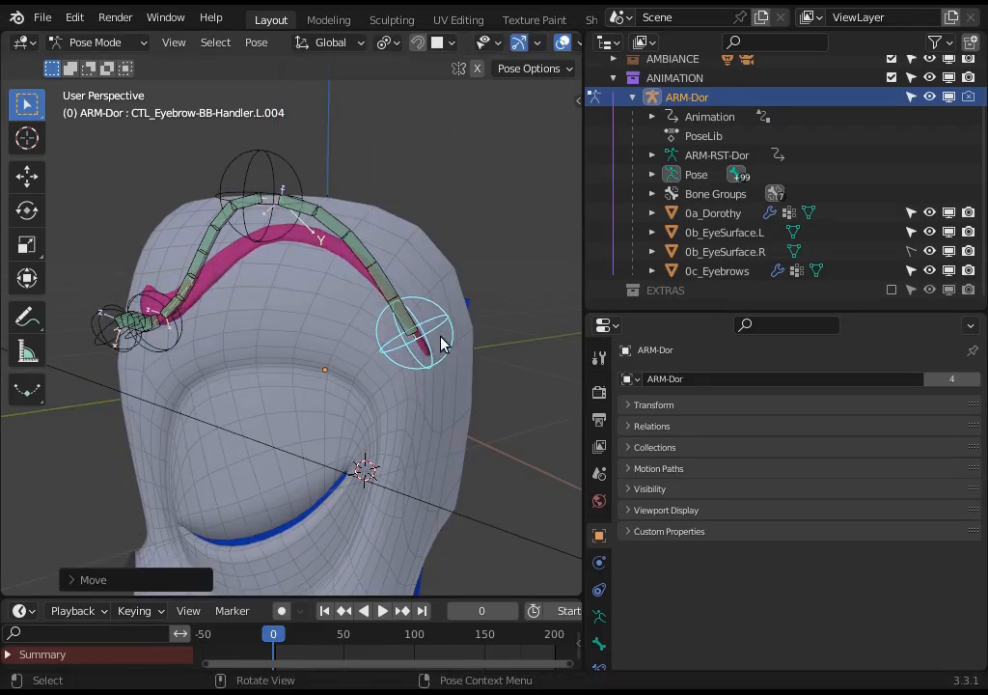
# Step: Rotate CTL_Eyebrow-BB-Handler.L.001 and raise it to lift the inner end of the eyebrow
pyautogui.click(103, 320)
pyautogui.moveTo(103, 319); pyautogui.dragTo(244, 309, button='middle')
pyautogui.press('r')
pyautogui.click(201, 352)
pyautogui.press('g')
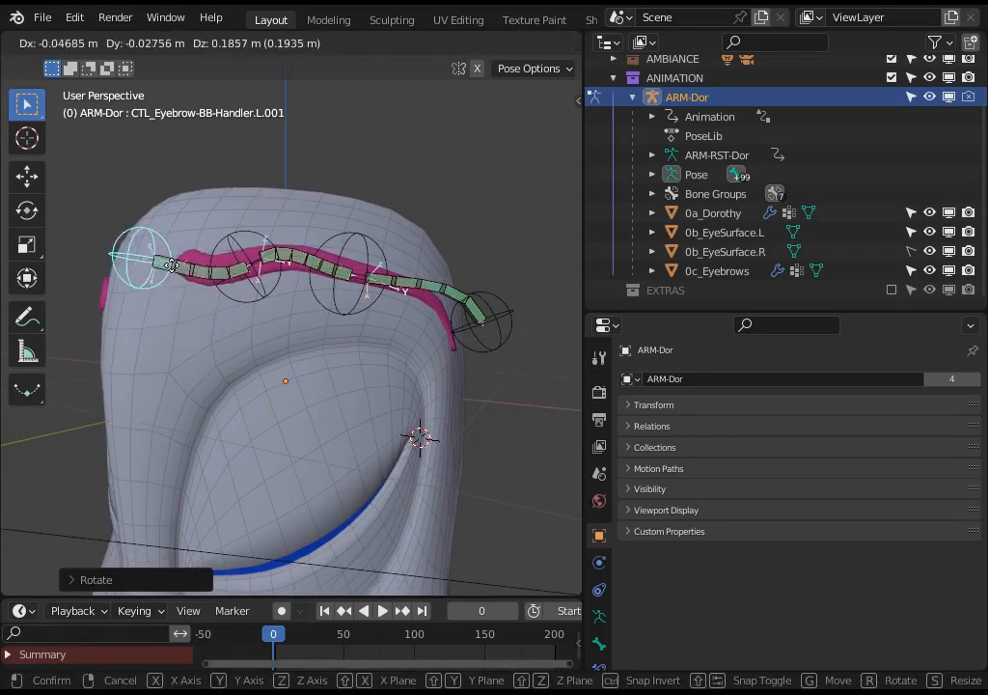
pyautogui.click(186, 280)
# Step: Lower CTL_Eyebrow-BB-Handler.L.002, then shift CTL_Eyebrow-BB-Handler.L.003 inward and raise it to arch the outer half of the eyebrow
pyautogui.click(247, 294)
pyautogui.press('g')
pyautogui.click(218, 320)
pyautogui.click(342, 289)
pyautogui.press('g')
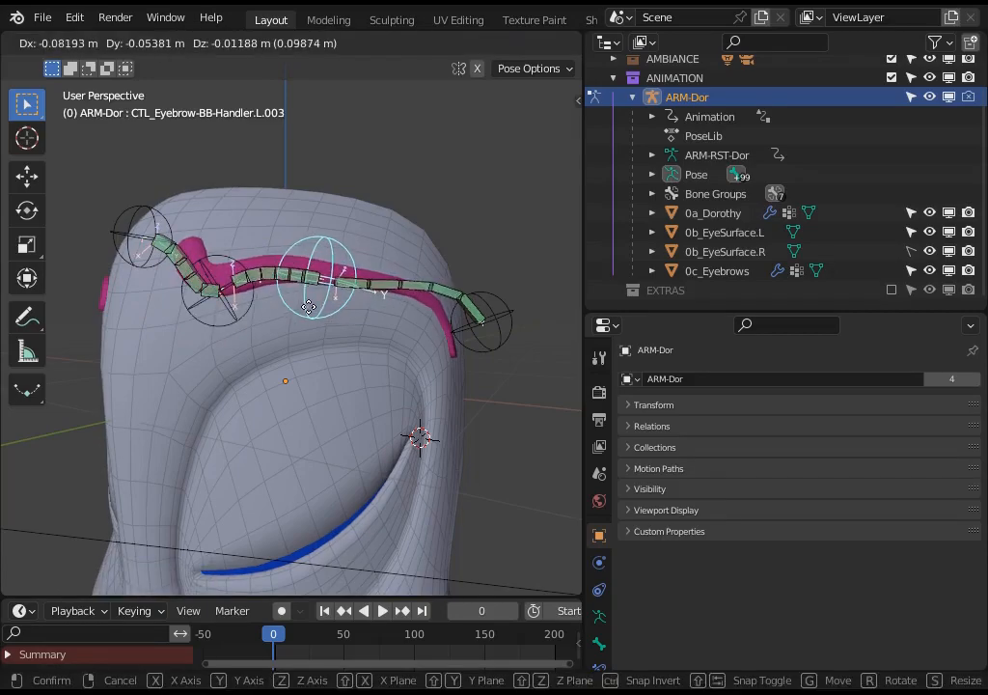
pyautogui.click(324, 294)
pyautogui.press('g')
pyautogui.click(384, 257)
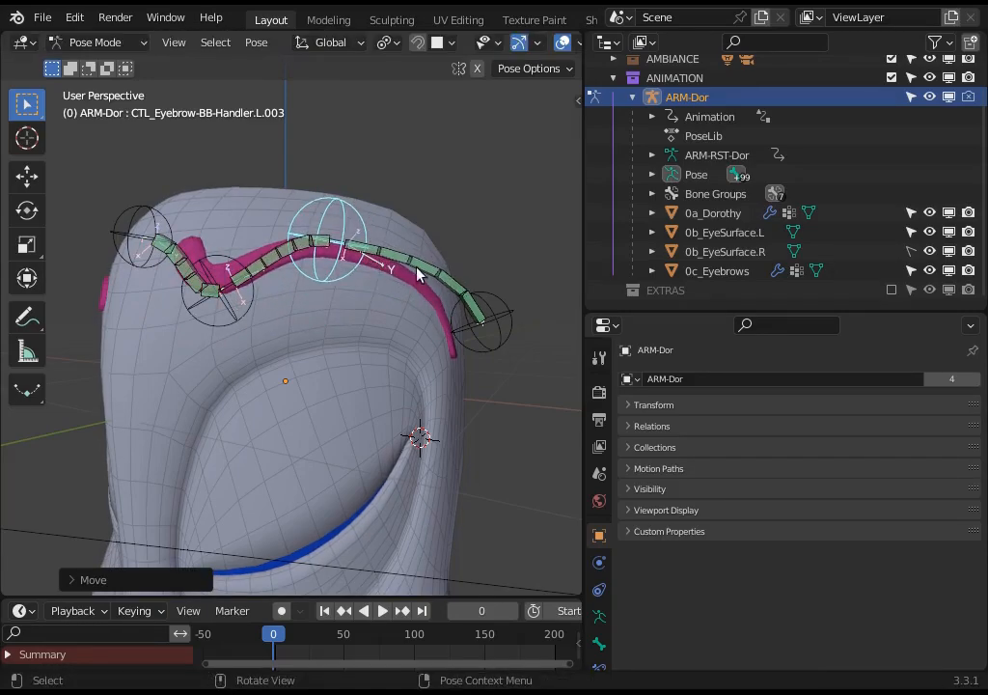
# Step: Pull CTL_Eyebrow-BB-Handler.L.004 outward from the temple and examine the eyebrow's fit on the forehead from several angles
pyautogui.click(456, 314)
pyautogui.moveTo(440, 322); pyautogui.dragTo(301, 350, button='middle')
pyautogui.press('g')
pyautogui.click(397, 306)
pyautogui.moveTo(397, 307); pyautogui.dragTo(324, 321, button='middle')
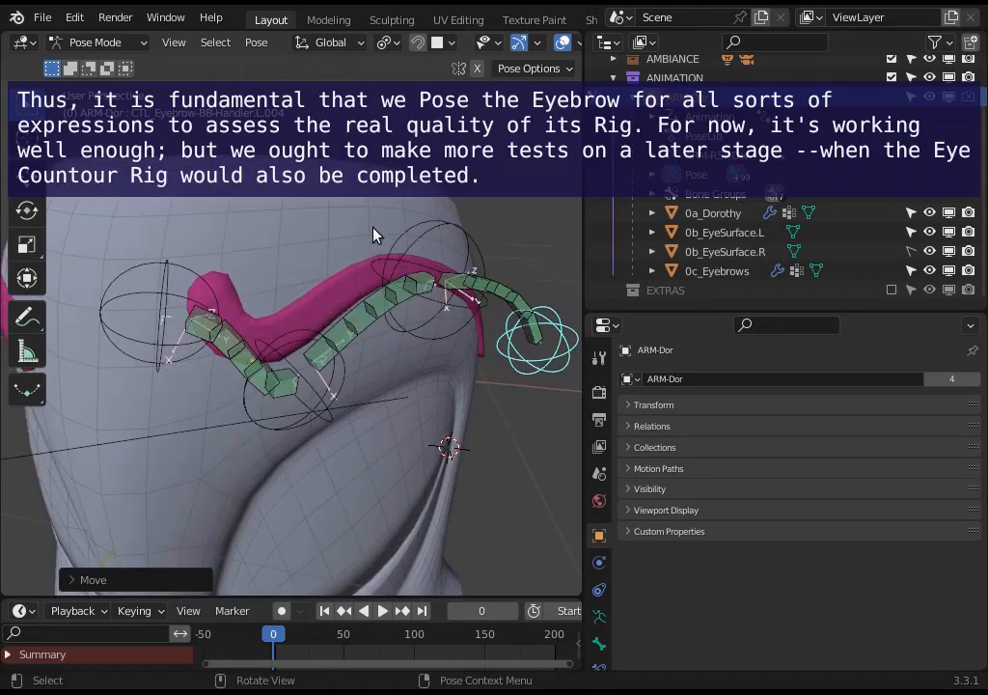
pyautogui.moveTo(374, 234); pyautogui.dragTo(310, 285, button='middle')
pyautogui.moveTo(238, 273); pyautogui.dragTo(299, 281, button='middle')
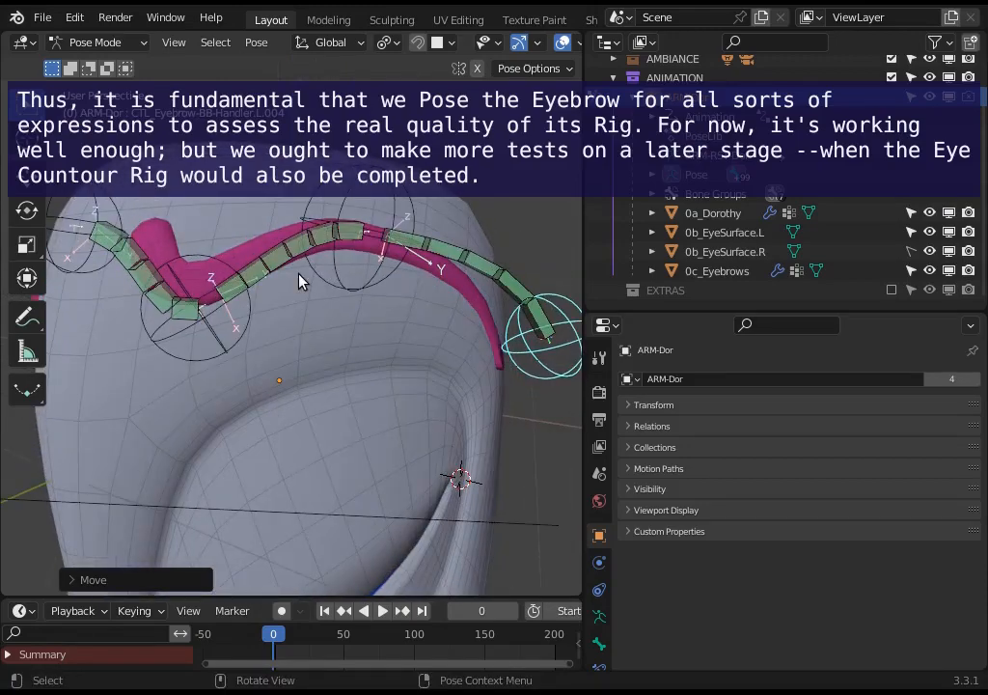
# Step: Raise CTL_Eyebrow-BB-Handler.L.002 and nudge CTL_Eyebrow-BB-Handler.L.003 to smooth the eyebrow's curve
pyautogui.click(232, 309)
pyautogui.press('g')
pyautogui.click(248, 254)
pyautogui.click(344, 259)
pyautogui.press('g')
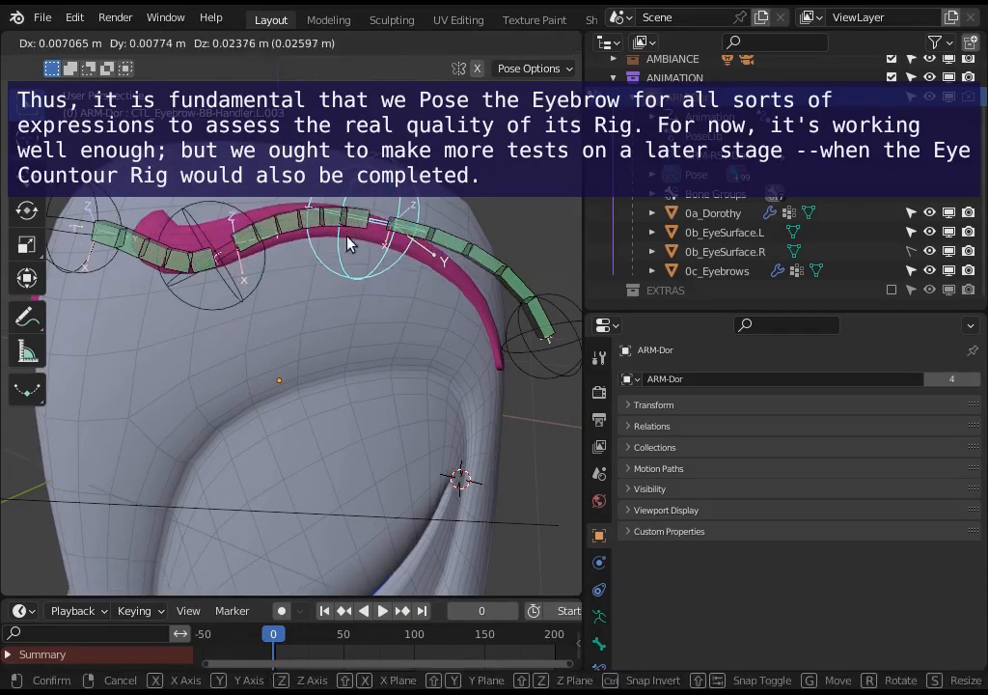
pyautogui.click(350, 241)
# Step: Rotate CTL_Eyebrow-BB-Handler.L.001 and move CTL_Eyebrow-BB-Handler.L.002 toward the inner end to test another eyebrow expression
pyautogui.click(122, 242)
pyautogui.moveTo(154, 253); pyautogui.dragTo(275, 302, button='middle')
pyautogui.press('r')
pyautogui.click(279, 288)
pyautogui.click(287, 308)
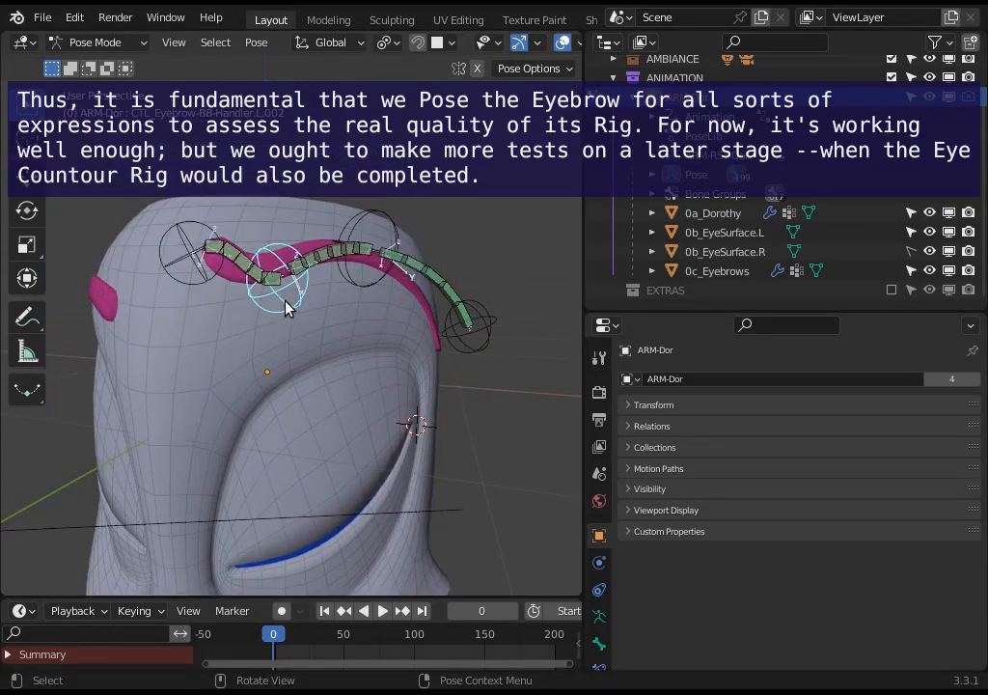
pyautogui.press('g')
pyautogui.click(246, 292)
pyautogui.click(211, 296)
pyautogui.press('g')
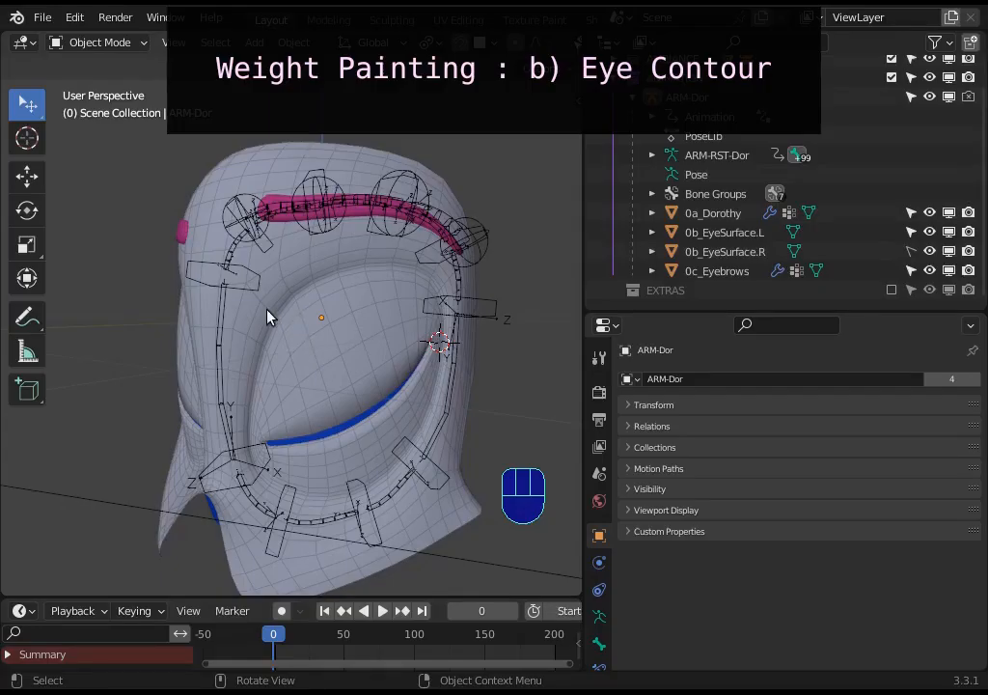
# Step: Hide the BON-Eyebrows bone layer of ARM-Dor and add 0a_Dorothy to the selection as the active object
pyautogui.click(236, 282)
pyautogui.press('n')
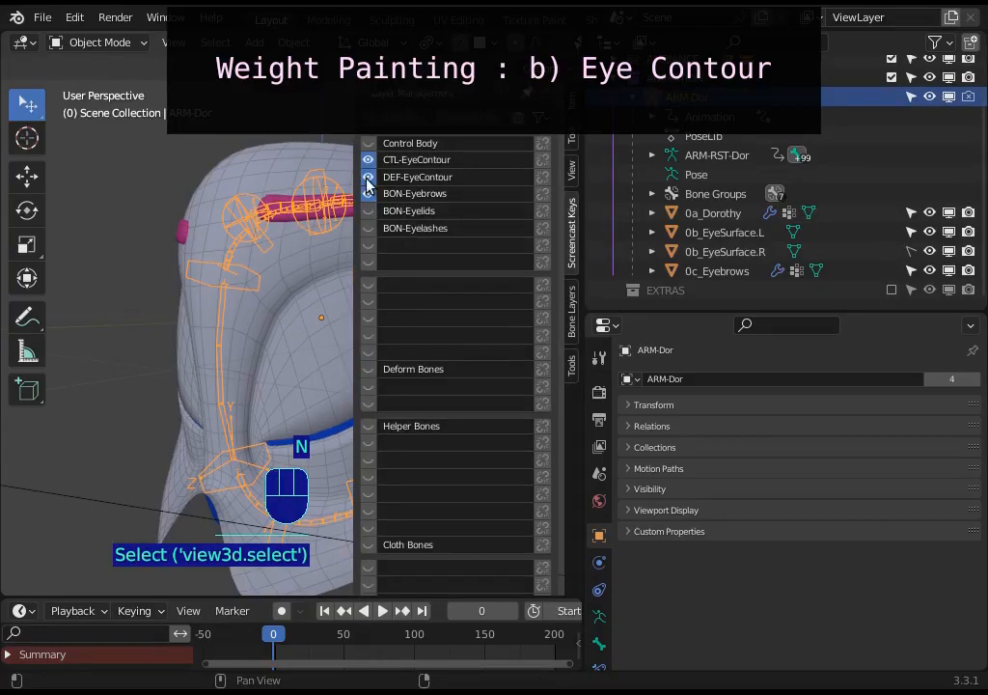
pyautogui.press('n')
pyautogui.keyDown('shift'); pyautogui.click(307, 270); pyautogui.keyUp('shift')
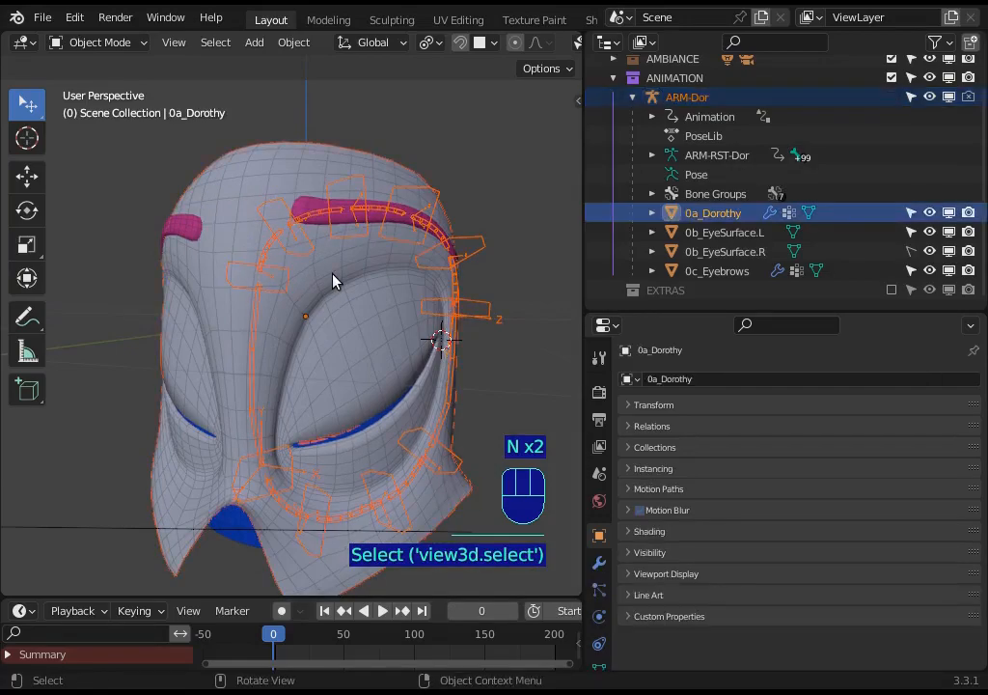
pyautogui.hotkey('ctrl', 'Tab')
pyautogui.press('w')
pyautogui.moveTo(378, 324)
pyautogui.mouseDown(button='middle')
pyautogui.moveTo(357, 326)
pyautogui.moveTo(363, 301)
pyautogui.mouseUp(button='middle')
pyautogui.hotkey('ctrl', 'Tab')
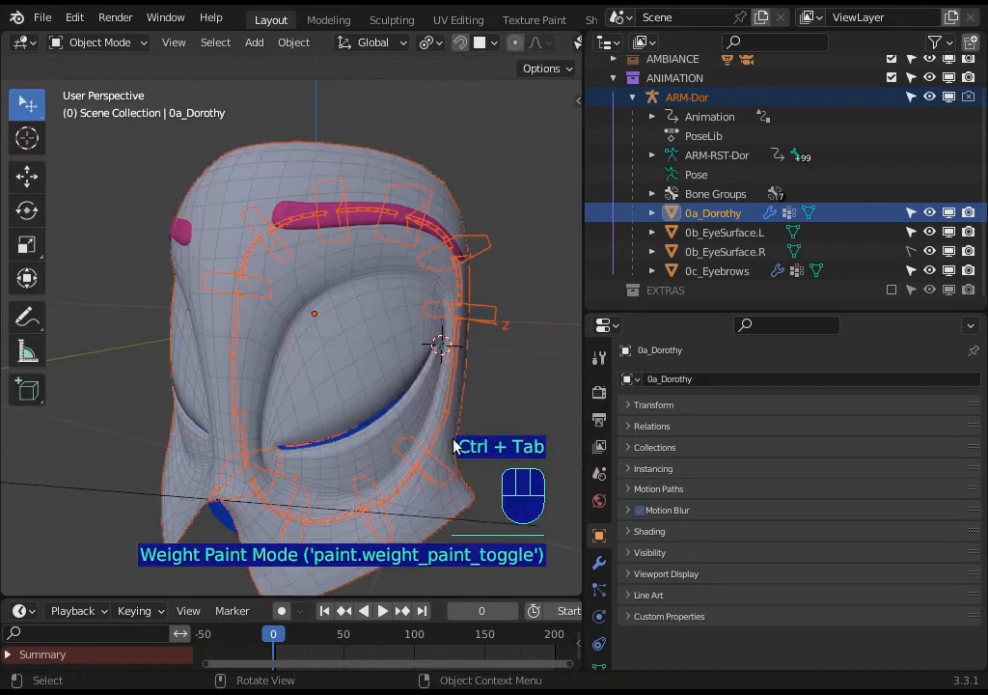
# Step: Select only 0a_Dorothy, show its vertex groups, and in Edit Mode reveal all hidden geometry with nothing selected
pyautogui.click(366, 353)
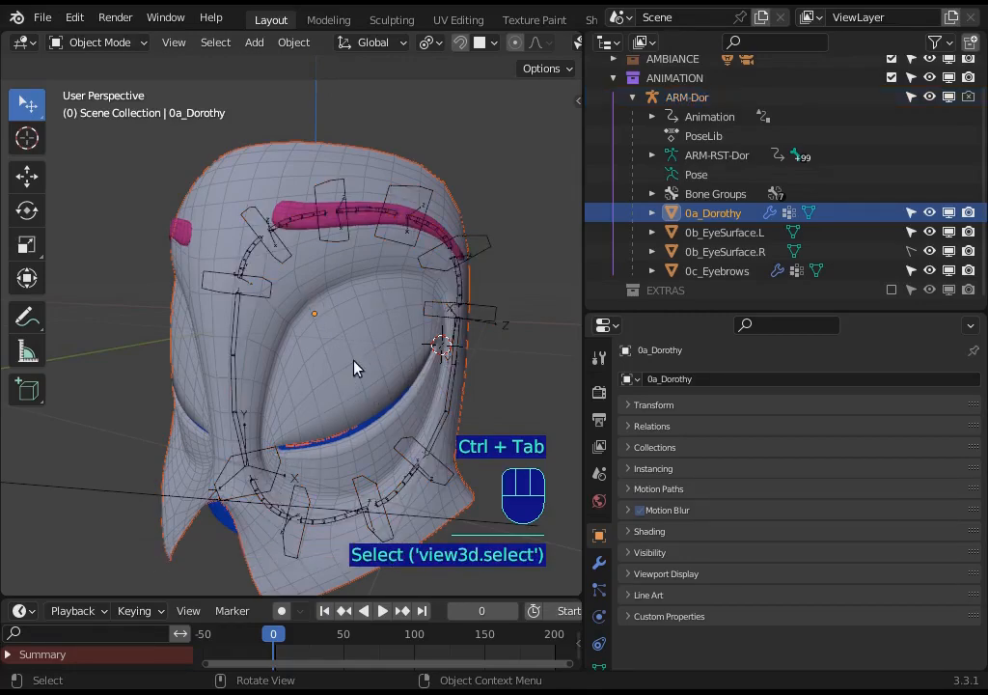
pyautogui.click(598, 665)
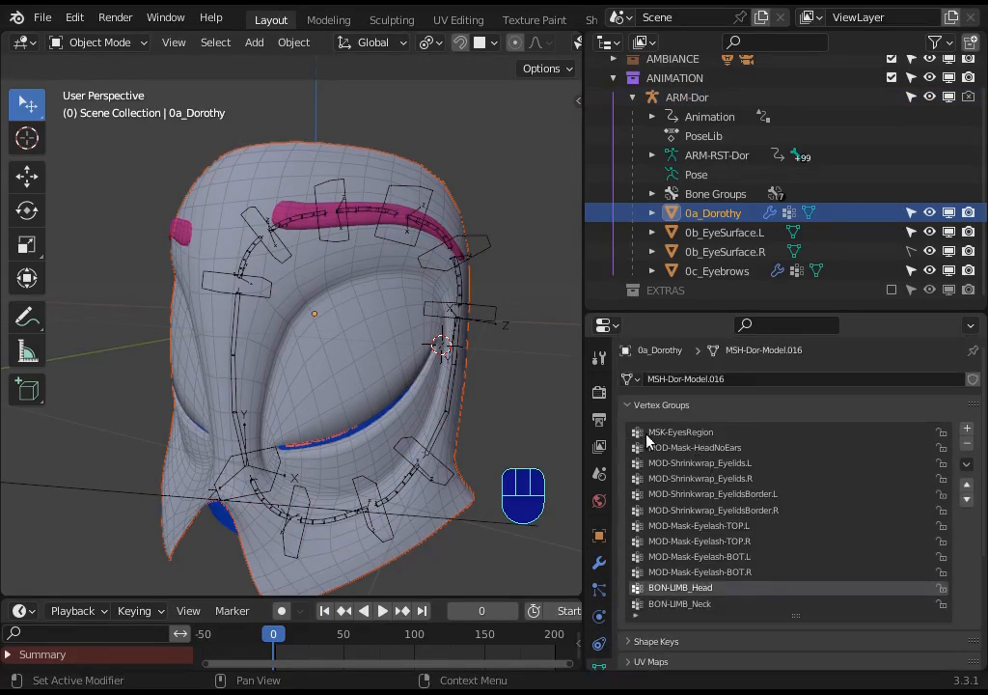
pyautogui.press('Tab')
pyautogui.hotkey('alt', 'a')
pyautogui.press('a')
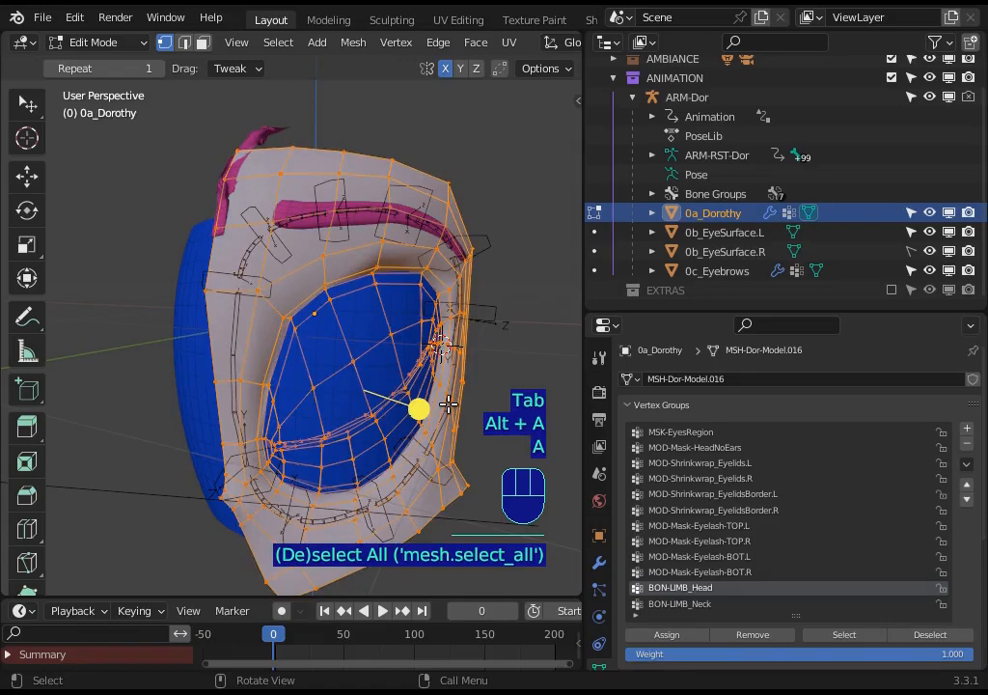
pyautogui.hotkey('alt', 'h')
pyautogui.hotkey('alt', 'a')
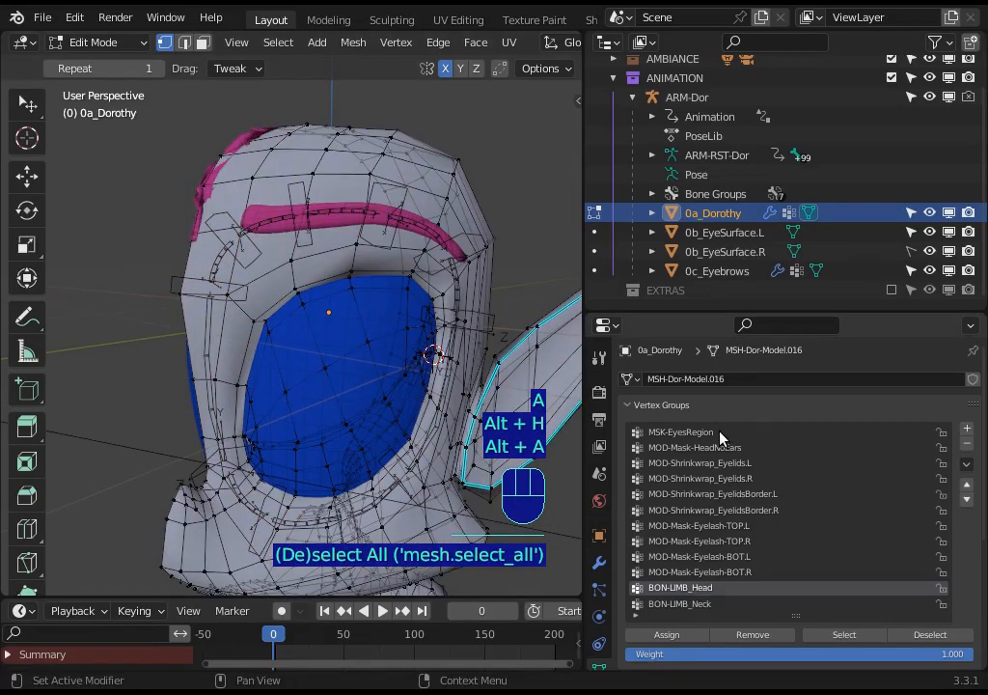
# Step: Isolate the MSK-EyesRegion vertex group by selecting its vertices and hiding the unselected mesh, then clear the selection
pyautogui.click(720, 434)
pyautogui.click(854, 639)
pyautogui.moveTo(412, 391); pyautogui.dragTo(187, 208, button='middle')
pyautogui.hotkey('shift', 'h')
pyautogui.hotkey('alt', 'a')
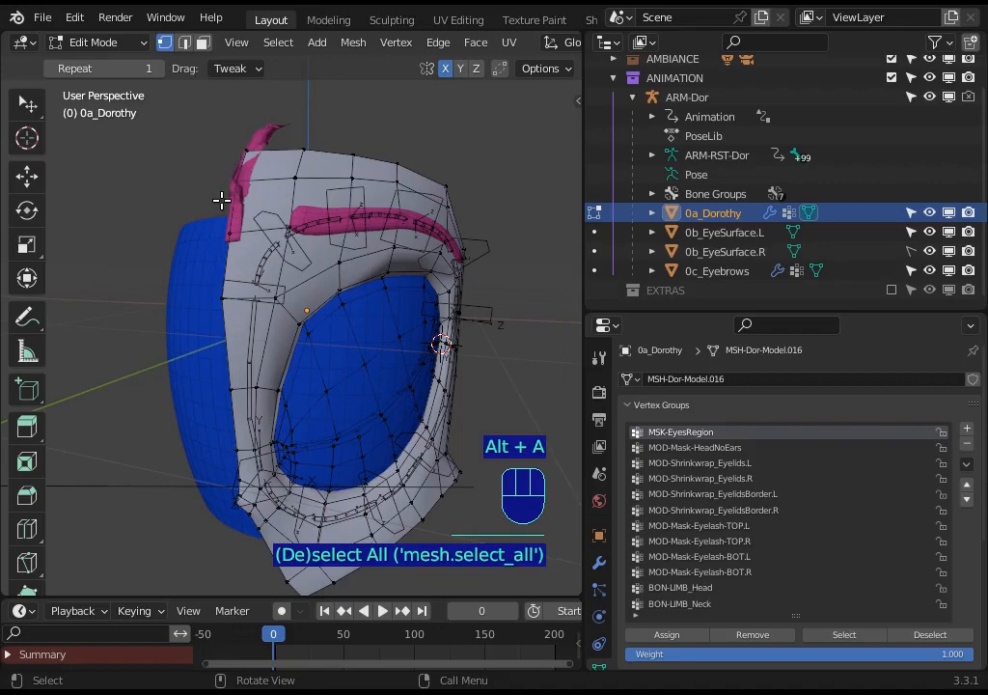
# Step: Try showing 0a_Dorothy's Mirror modifier in Edit Mode, turn it off again, and compare the half mesh from several angles
pyautogui.moveTo(278, 223)
pyautogui.mouseDown(button='middle')
pyautogui.moveTo(314, 219)
pyautogui.moveTo(259, 227)
pyautogui.mouseUp(button='middle')
pyautogui.click(599, 565)
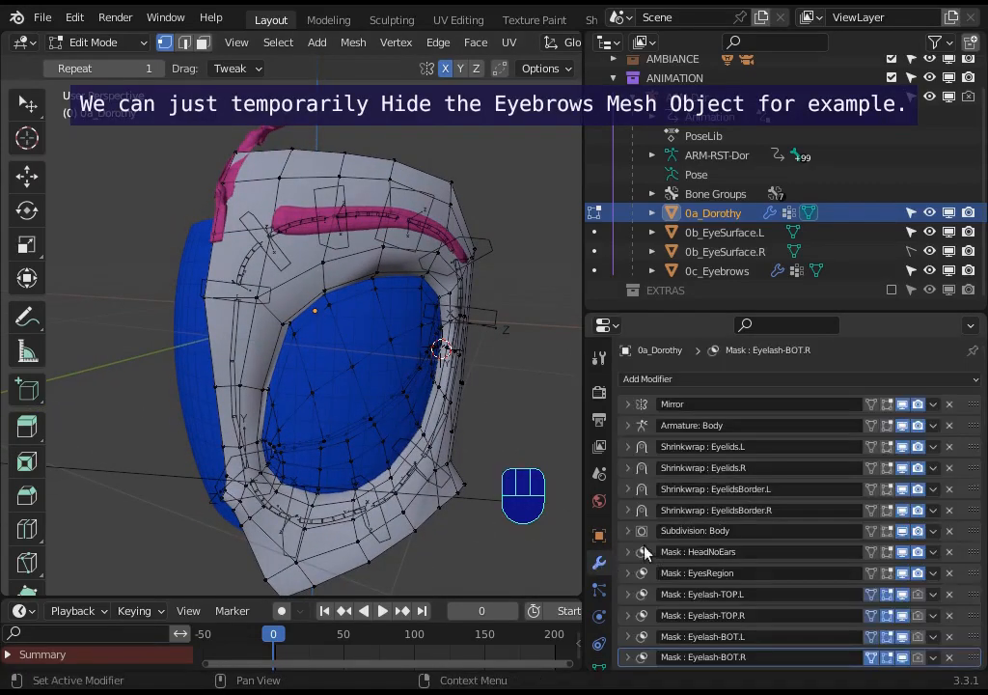
pyautogui.click(888, 404)
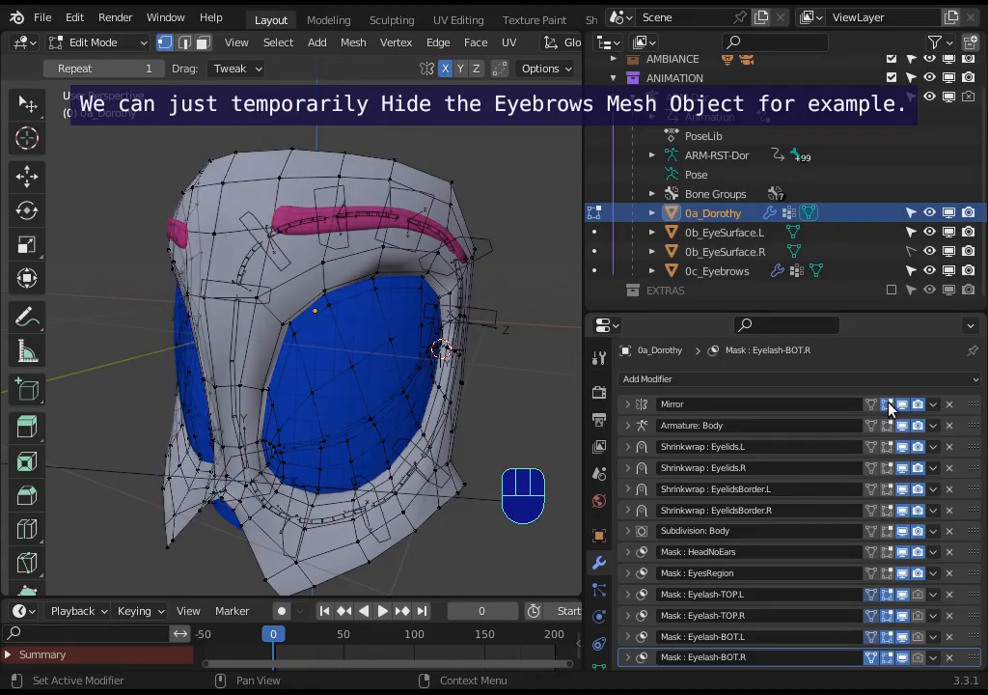
pyautogui.moveTo(540, 367); pyautogui.dragTo(265, 150, button='middle')
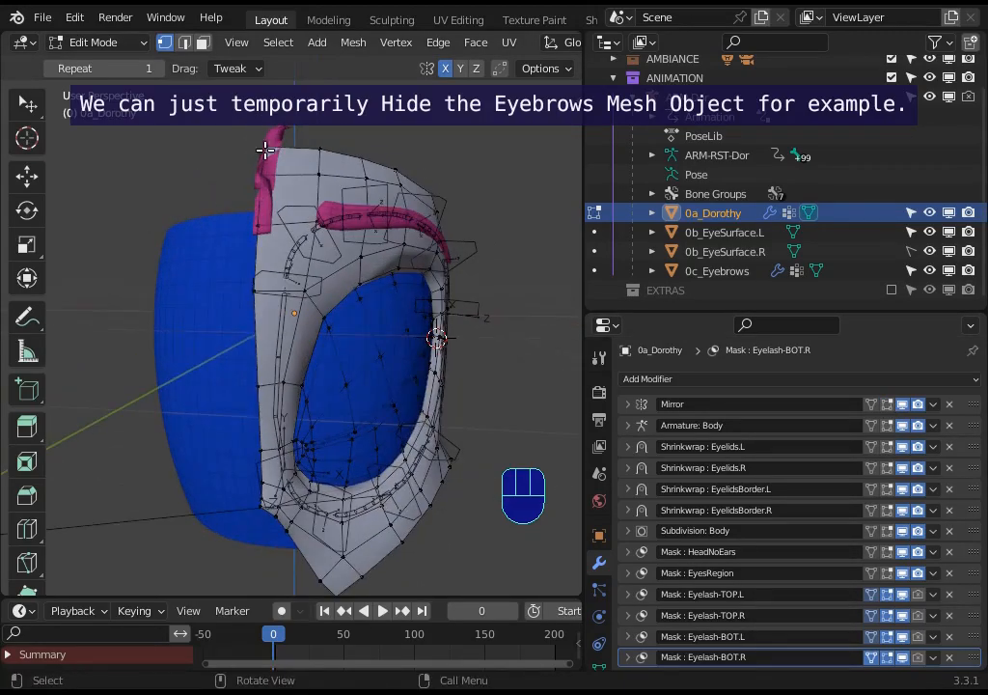
pyautogui.moveTo(331, 203); pyautogui.dragTo(249, 137, button='middle')
pyautogui.click(886, 404)
pyautogui.click(885, 404)
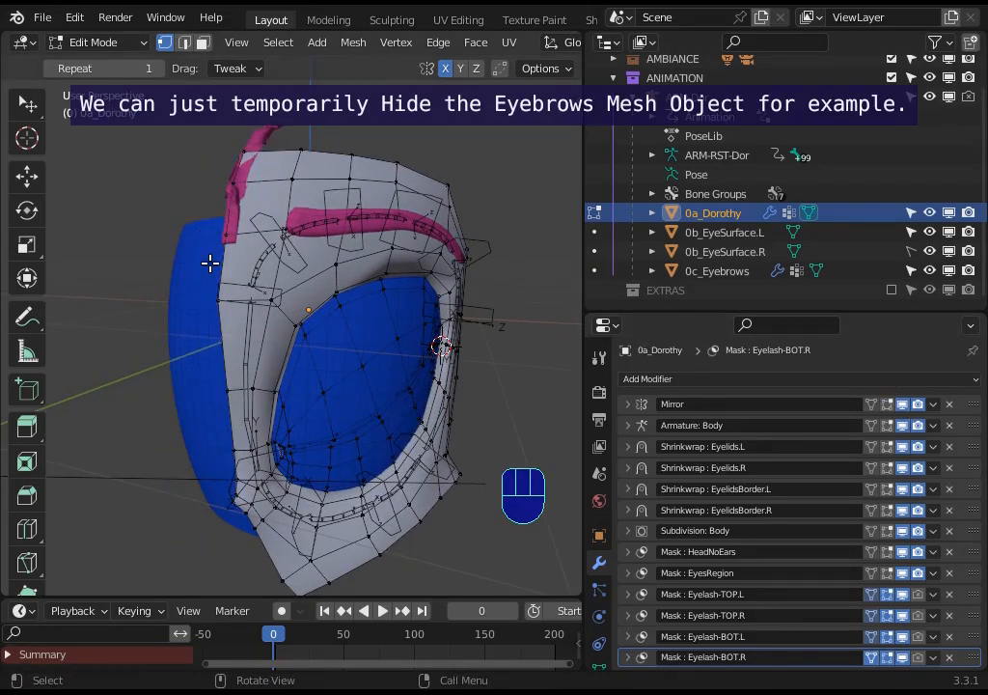
pyautogui.moveTo(209, 263); pyautogui.dragTo(346, 280, button='middle')
pyautogui.moveTo(419, 283); pyautogui.dragTo(496, 399, button='middle')
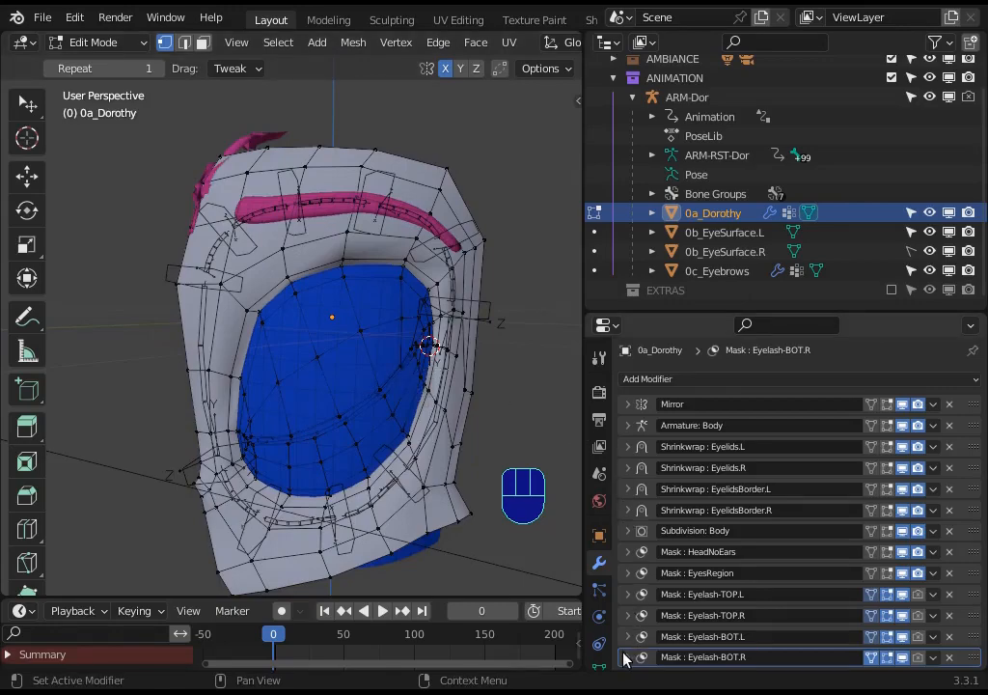
# Step: Check which vertices belong to the MSK-EyesRegion group by selecting them, then deselect everything
pyautogui.click(598, 667)
pyautogui.click(830, 635)
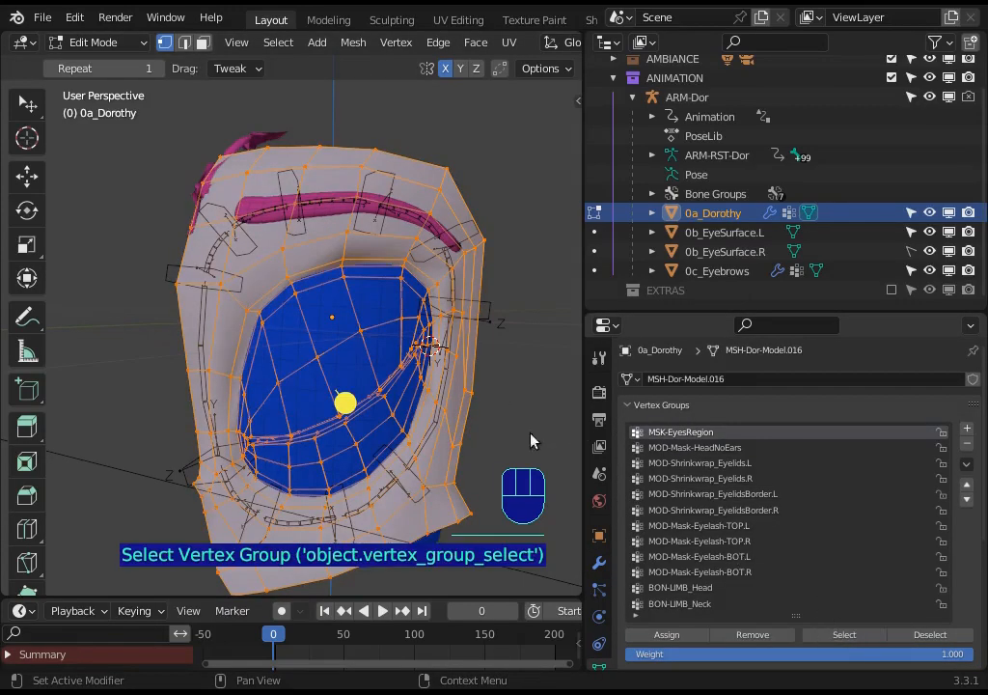
pyautogui.hotkey('alt', 'a')
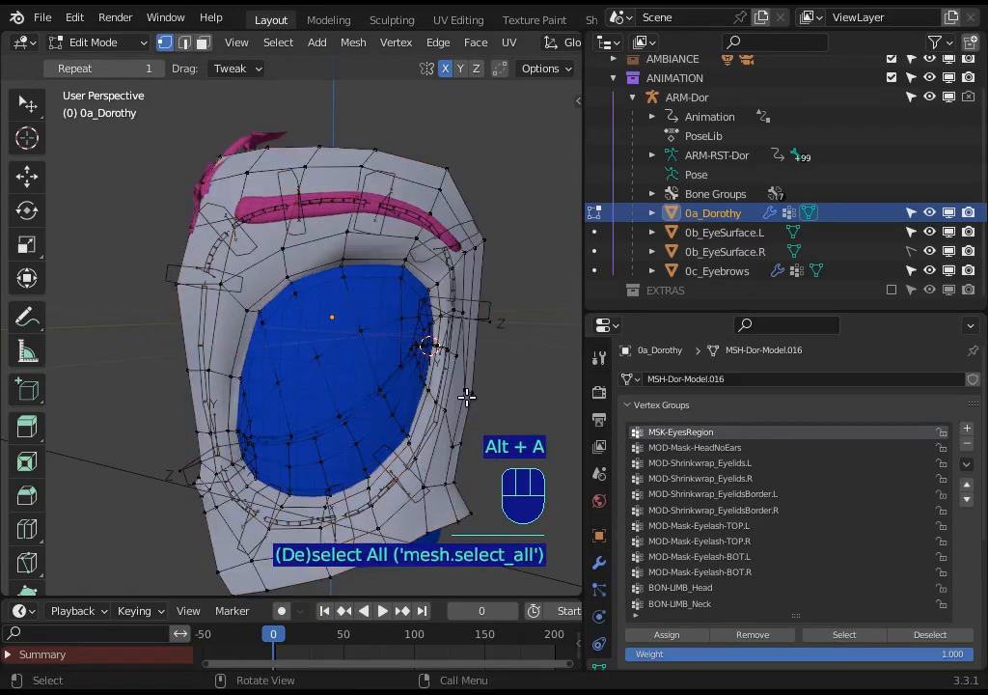
# Step: Select the vertices of the MOD-Shrinkwrap_Eyelids.L group and invert the selection to pick the mesh around the eyelids
pyautogui.click(699, 464)
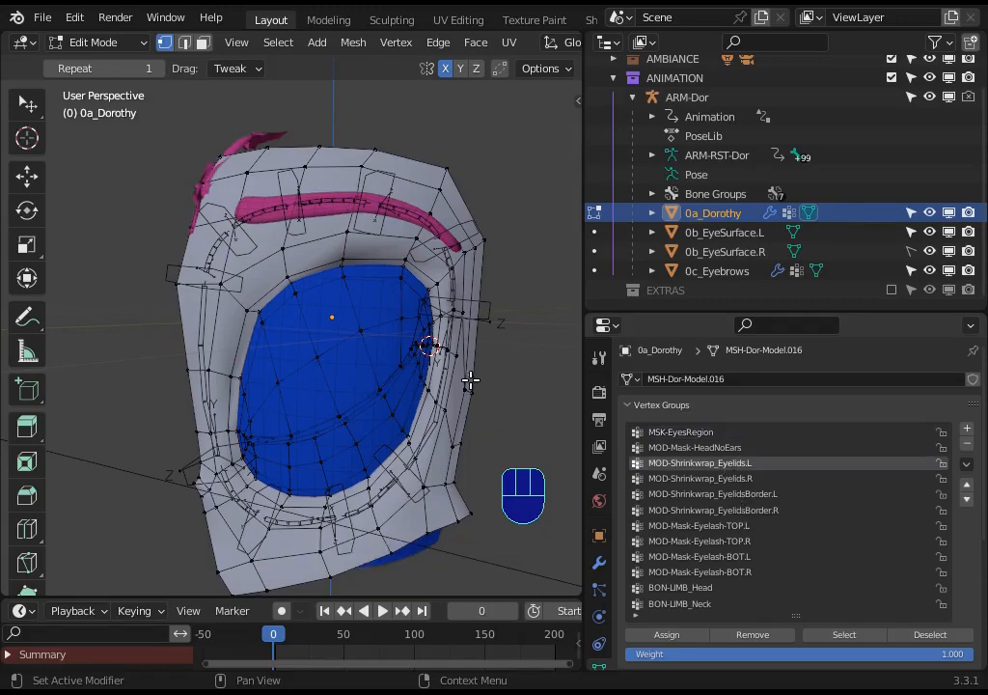
pyautogui.click(836, 637)
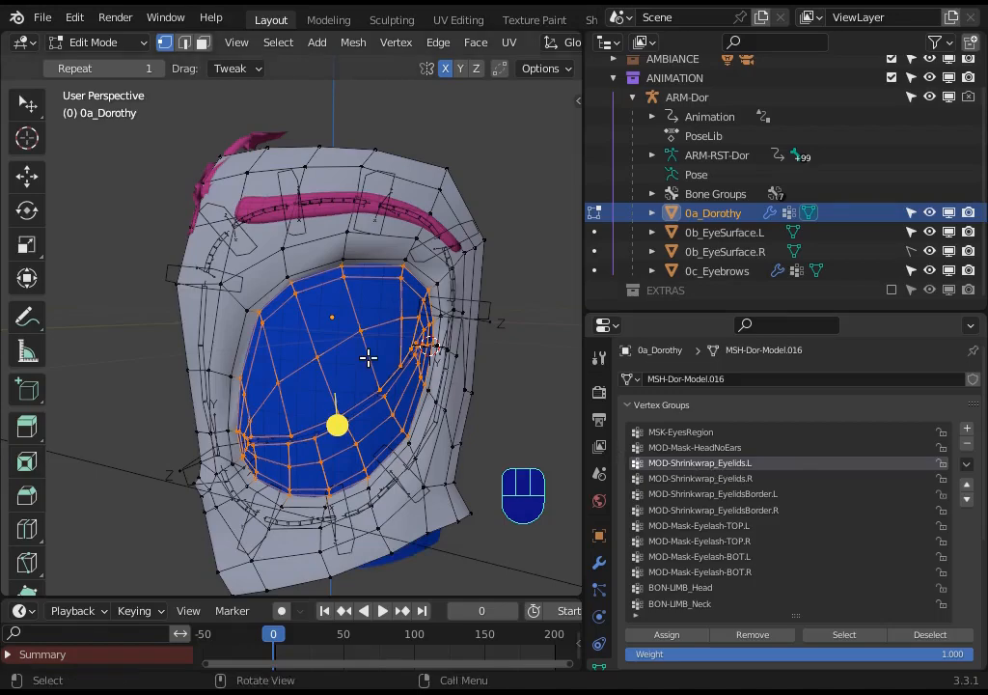
pyautogui.moveTo(368, 358); pyautogui.dragTo(439, 341, button='middle')
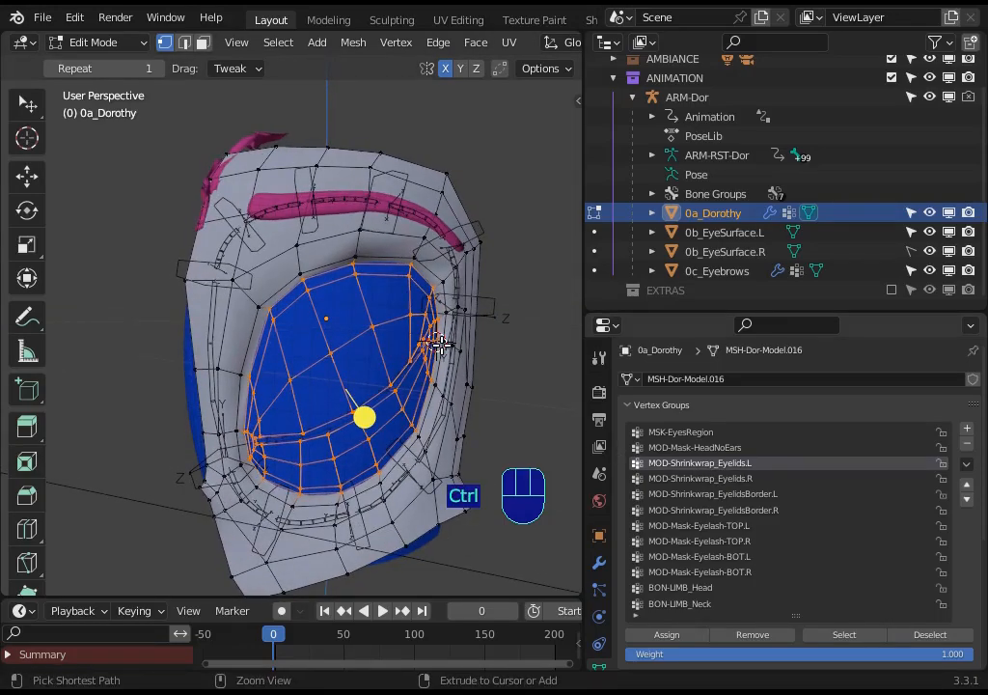
pyautogui.hotkey('ctrl', 'i')
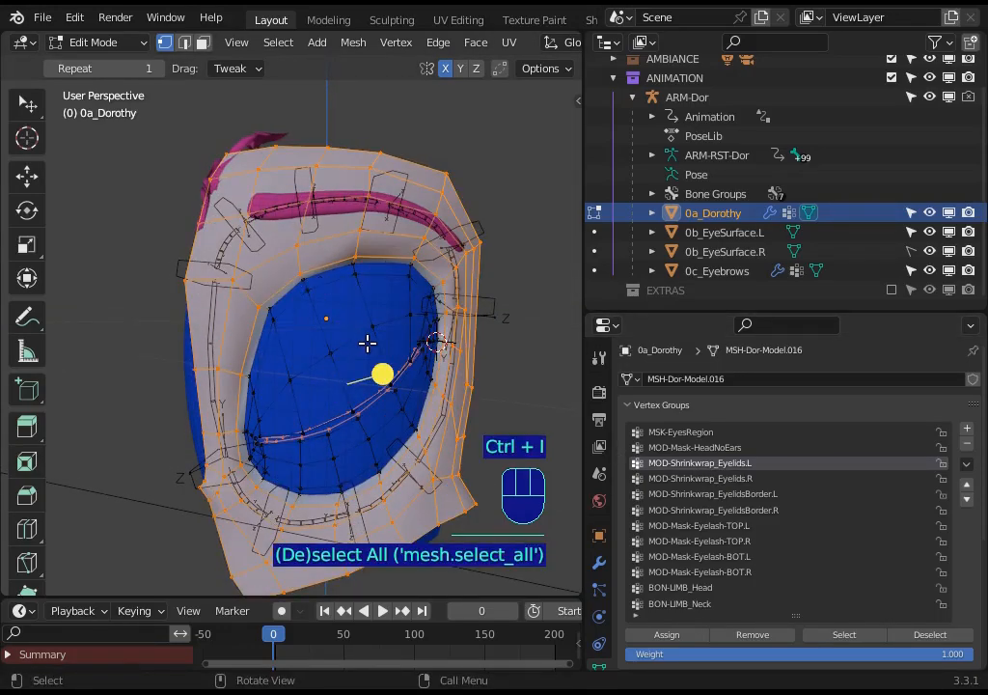
# Step: Remove the eyelid border vertices in the centre of the eye from the selection with Circle Select
pyautogui.scroll(1, 373, 365)
pyautogui.press('c')
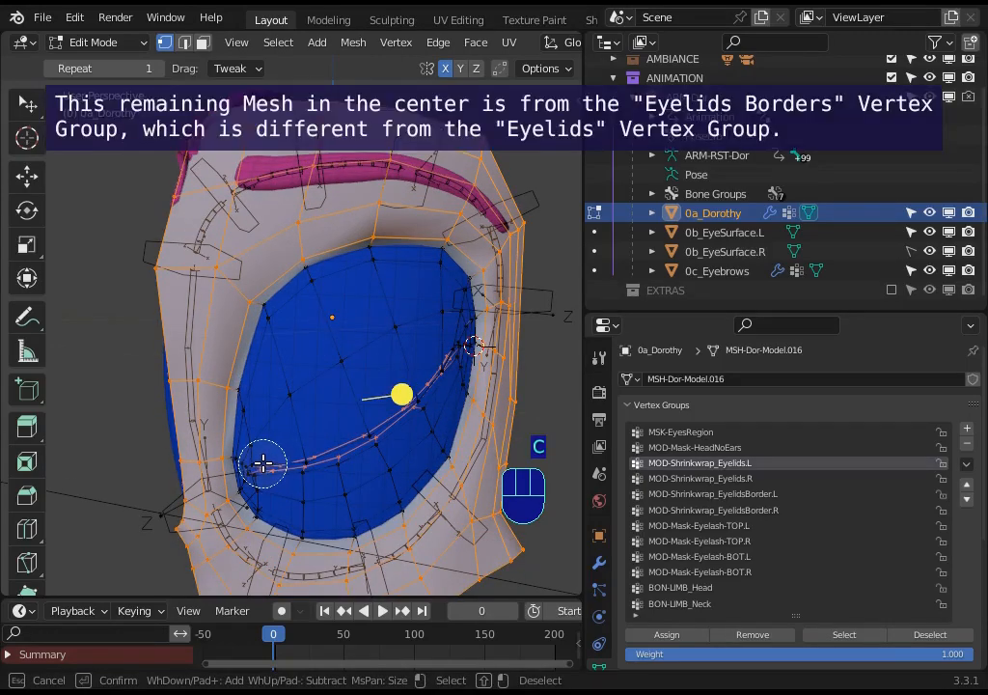
pyautogui.moveTo(290, 465)
pyautogui.keyDown('shift'); pyautogui.mouseDown()
pyautogui.moveTo(371, 431)
pyautogui.moveTo(426, 363)
pyautogui.moveTo(423, 331)
pyautogui.mouseUp(); pyautogui.keyUp('shift')
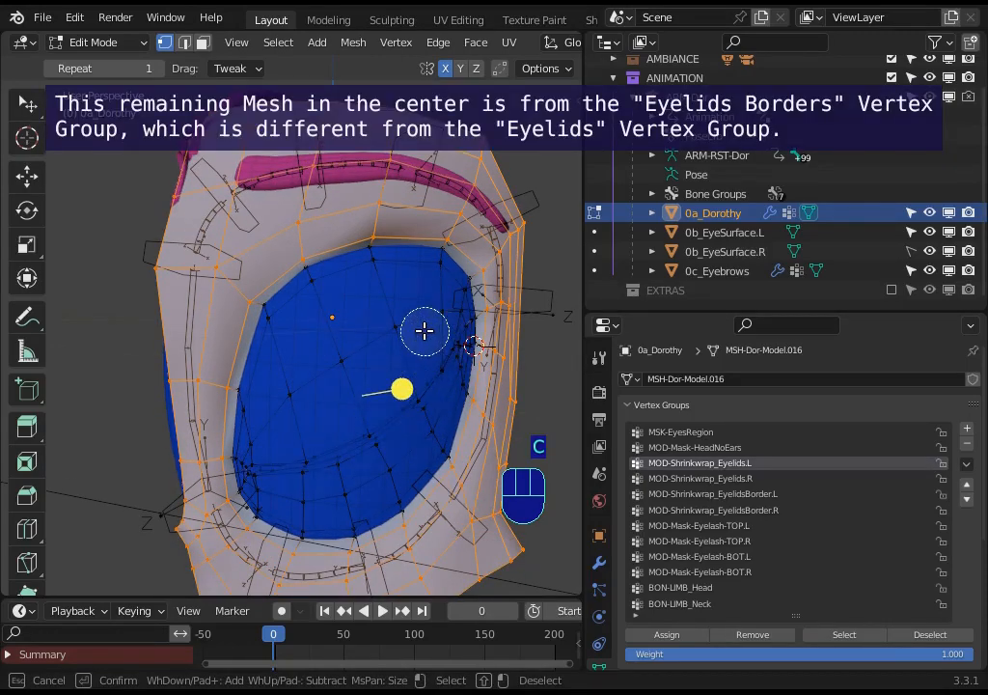
pyautogui.rightClick(395, 333)
pyautogui.press('c')
pyautogui.rightClick(353, 391)
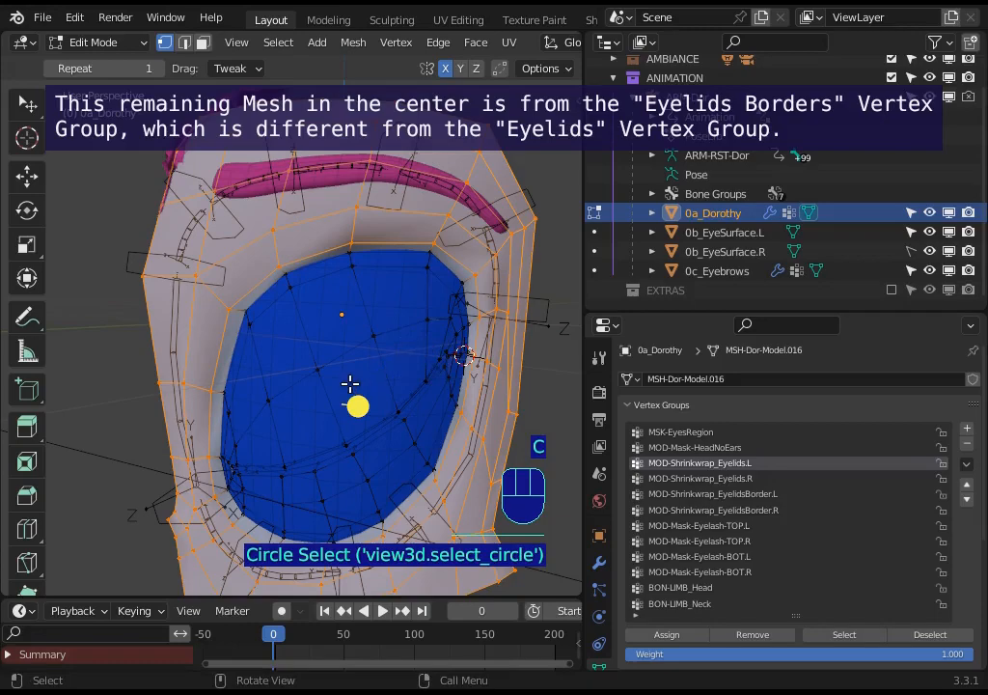
pyautogui.moveTo(353, 391); pyautogui.dragTo(376, 354, button='middle')
# Step: Enter Weight Paint mode with the ARM-Dor armature and 0a_Dorothy selected together, and pick the DEF_EyeContour-BB.L.002 bone
pyautogui.hotkey('ctrl', 'Tab')
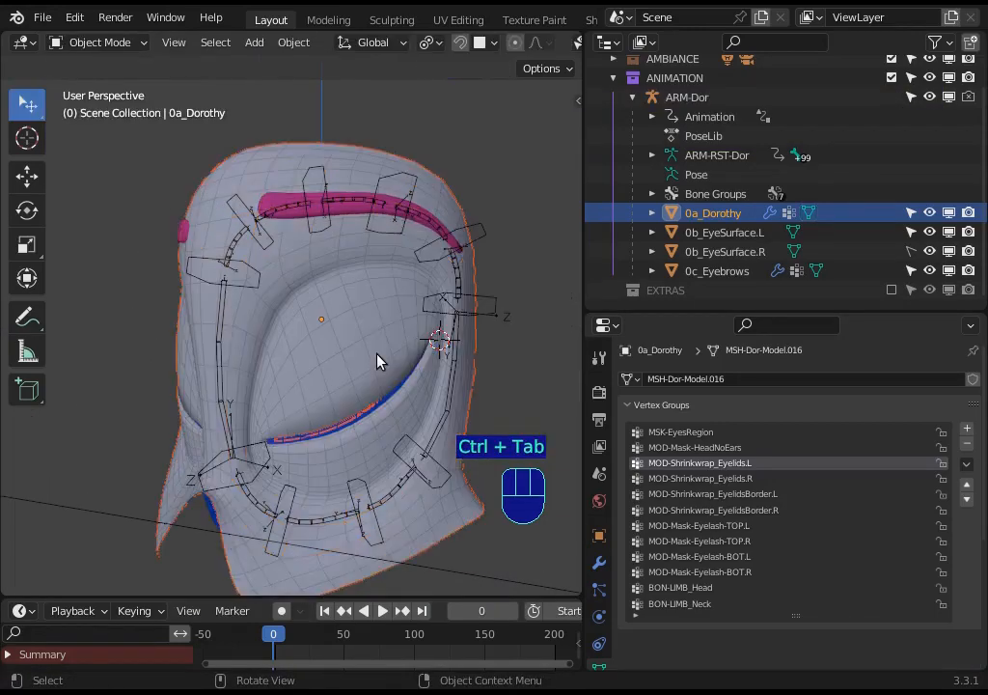
pyautogui.click(321, 216)
pyautogui.keyDown('shift'); pyautogui.click(300, 263); pyautogui.keyUp('shift')
pyautogui.hotkey('ctrl', 'Tab')
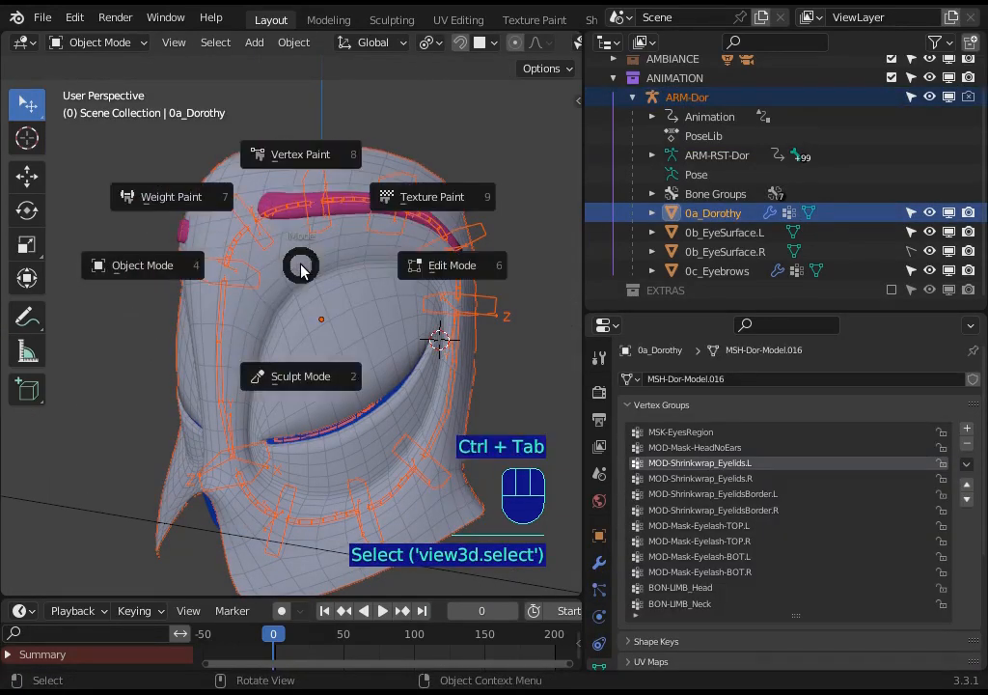
pyautogui.press('7')
pyautogui.keyDown('ctrl'); pyautogui.click(243, 241); pyautogui.keyUp('ctrl')
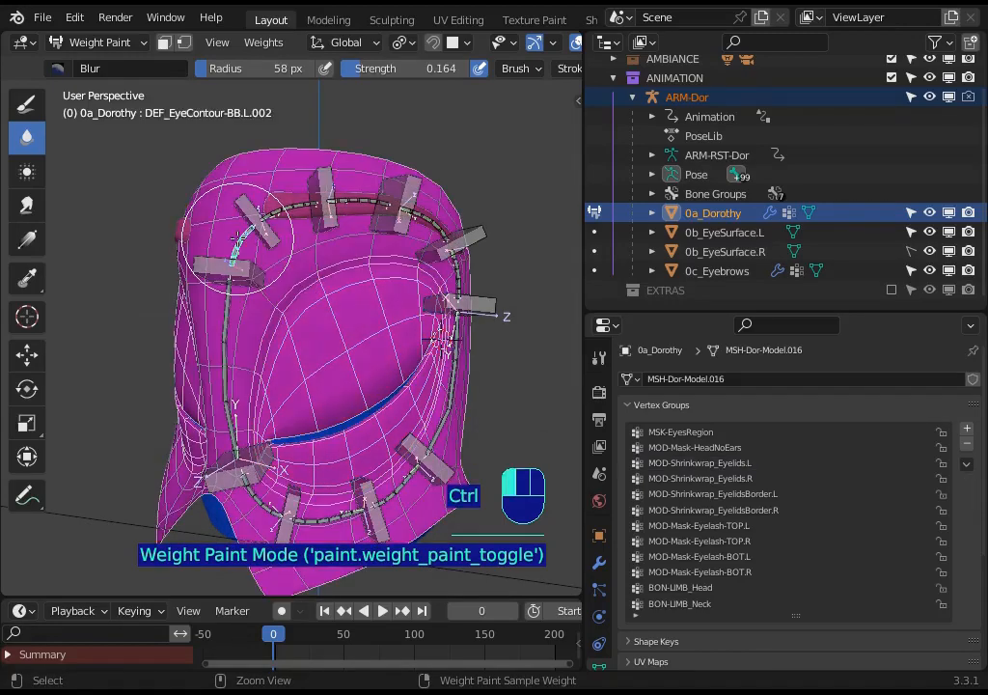
pyautogui.keyDown('ctrl'); pyautogui.click(237, 277); pyautogui.keyUp('ctrl')
pyautogui.keyDown('ctrl'); pyautogui.click(241, 239); pyautogui.keyUp('ctrl')
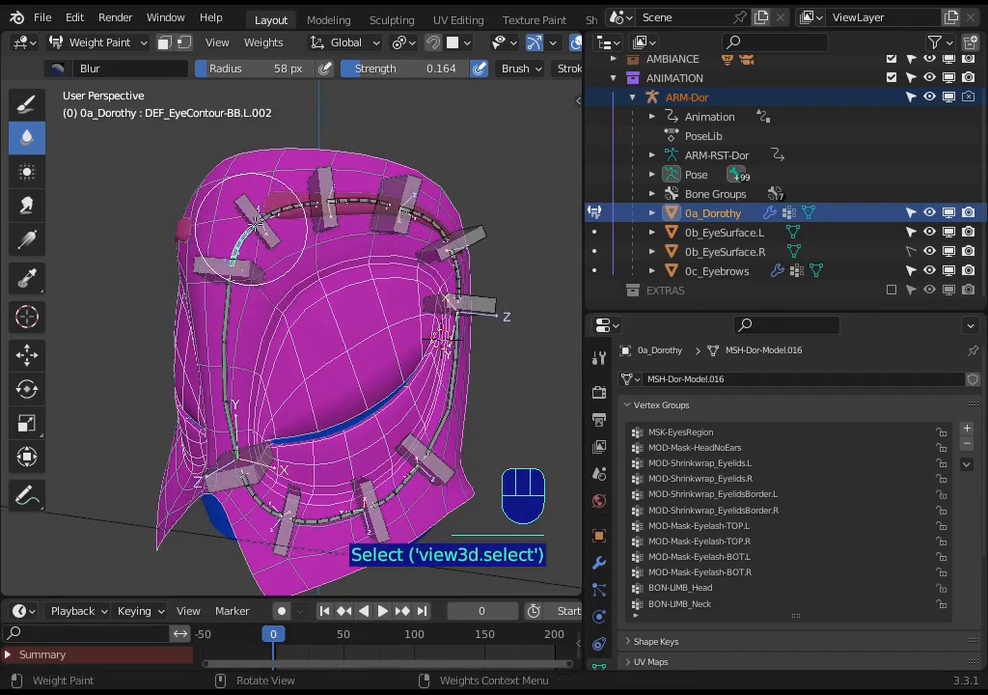
# Step: Try a Blur stroke above the left eye with the Paint Mask on, then undo it
pyautogui.click(165, 43)
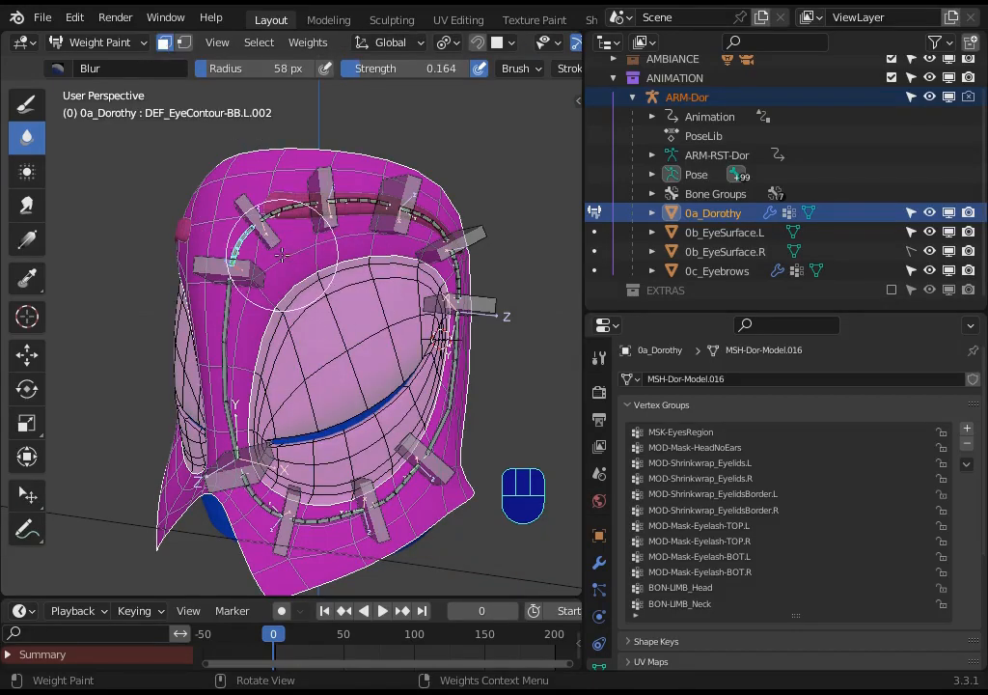
pyautogui.moveTo(292, 230)
pyautogui.mouseDown()
pyautogui.moveTo(303, 177)
pyautogui.moveTo(412, 190)
pyautogui.moveTo(392, 195)
pyautogui.mouseUp()
pyautogui.hotkey('ctrl', 'z')
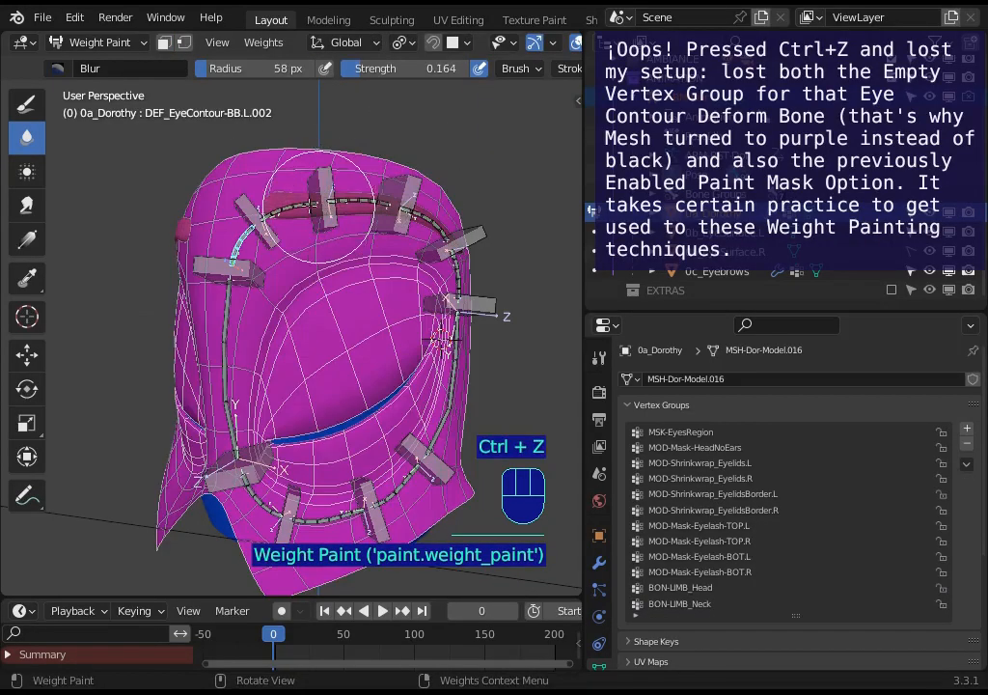
# Step: Switch to the Draw brush and try strokes above the eye without and with the Paint Mask, undoing each one
pyautogui.click(24, 103)
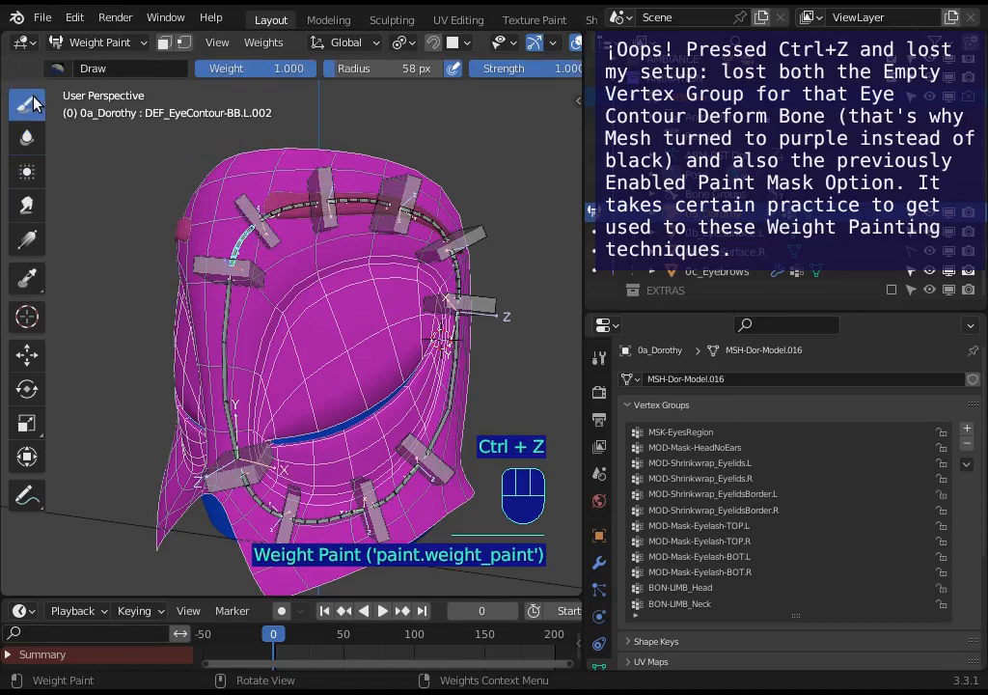
pyautogui.moveTo(242, 193)
pyautogui.mouseDown()
pyautogui.moveTo(318, 179)
pyautogui.moveTo(347, 193)
pyautogui.mouseUp()
pyautogui.hotkey('ctrl', 'z')
pyautogui.click(164, 42)
pyautogui.moveTo(253, 198)
pyautogui.mouseDown()
pyautogui.moveTo(364, 158)
pyautogui.moveTo(464, 278)
pyautogui.moveTo(413, 232)
pyautogui.mouseUp()
pyautogui.hotkey('ctrl', 'z')
# Step: Try painting the vertices at the Paint Mask's margin above the eye, view them with vertex selection masking, and undo the painting
pyautogui.moveTo(413, 232); pyautogui.dragTo(371, 249, button='middle')
pyautogui.scroll(2, 371, 249)
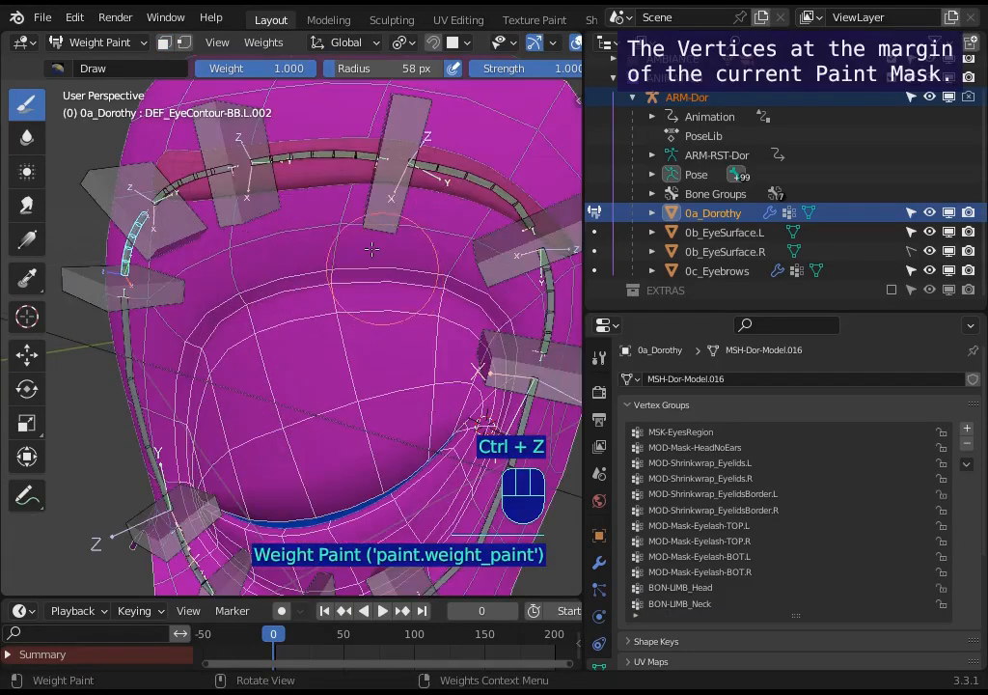
pyautogui.scroll(-2, 336, 250)
pyautogui.press('o')
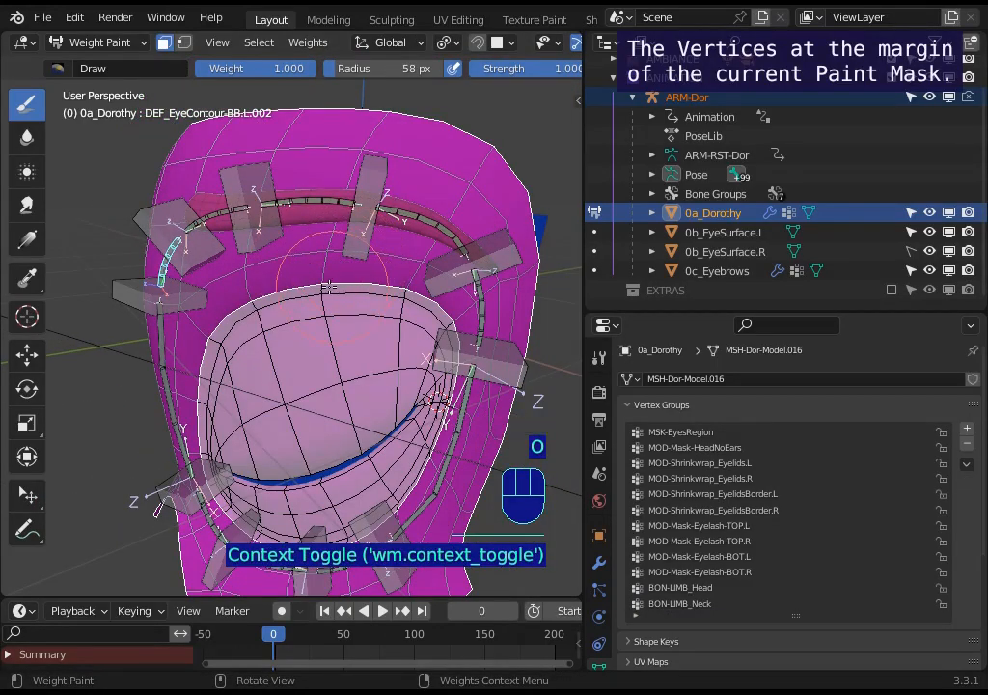
pyautogui.click(328, 287)
pyautogui.scroll(2, 328, 287)
pyautogui.click(185, 44)
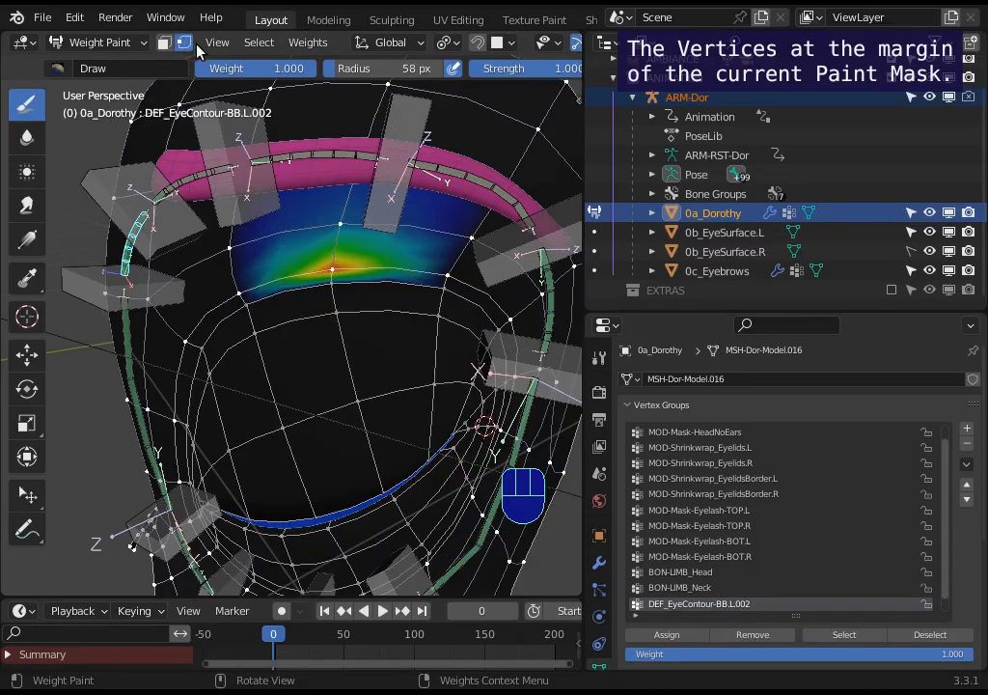
pyautogui.scroll(-1, 382, 231)
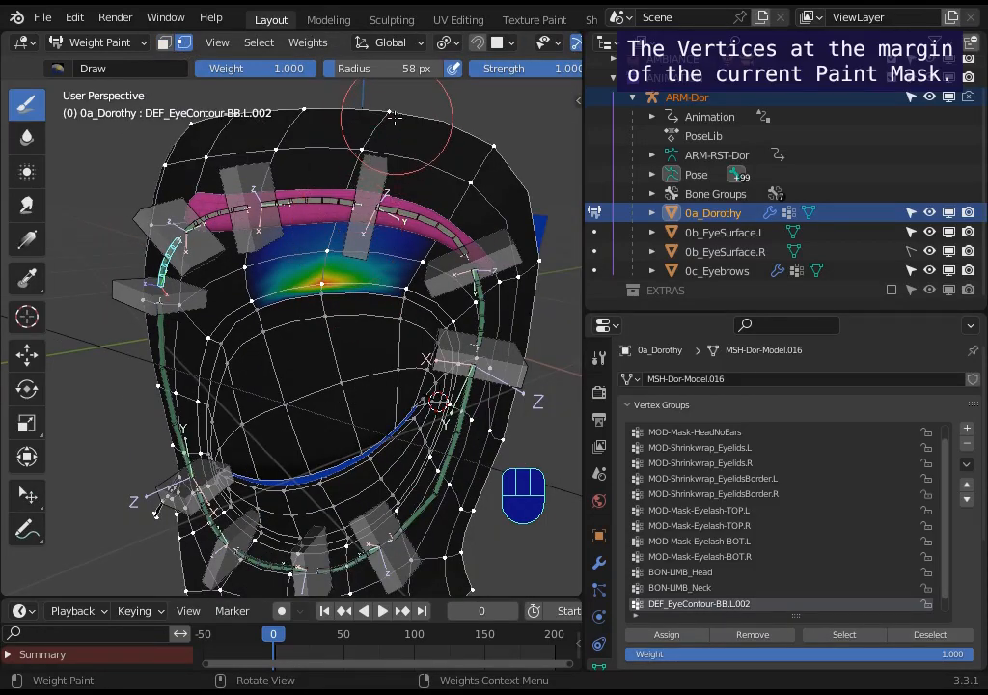
pyautogui.click(397, 124)
pyautogui.hotkey('ctrl', 'z')
pyautogui.hotkey('ctrl', 'z')
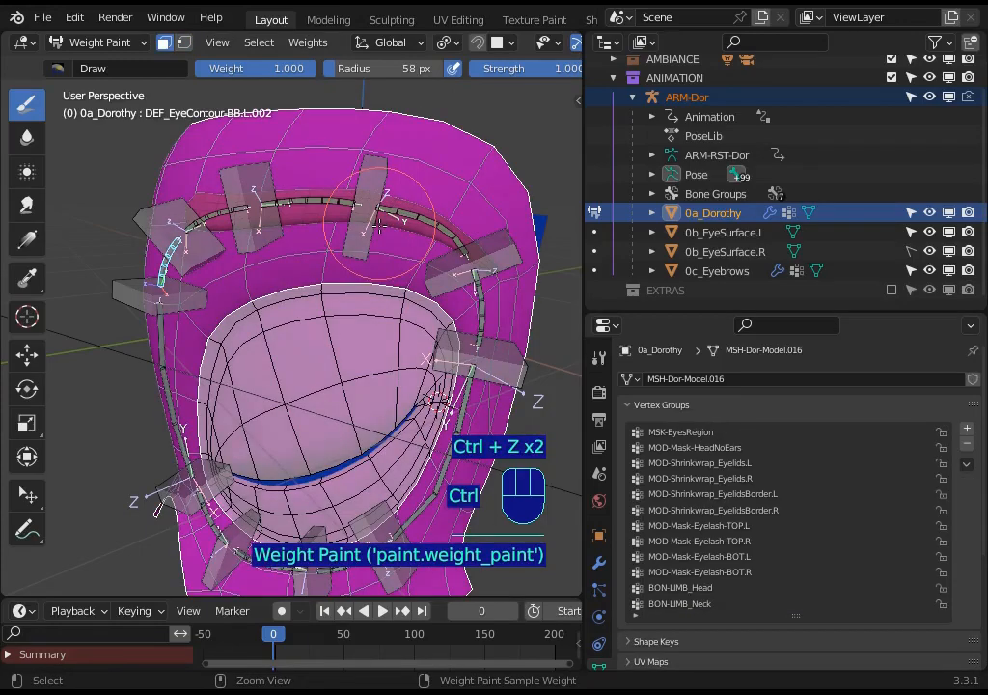
# Step: Turn vertex selection masking on for the weight painting and off again
pyautogui.click(185, 43)
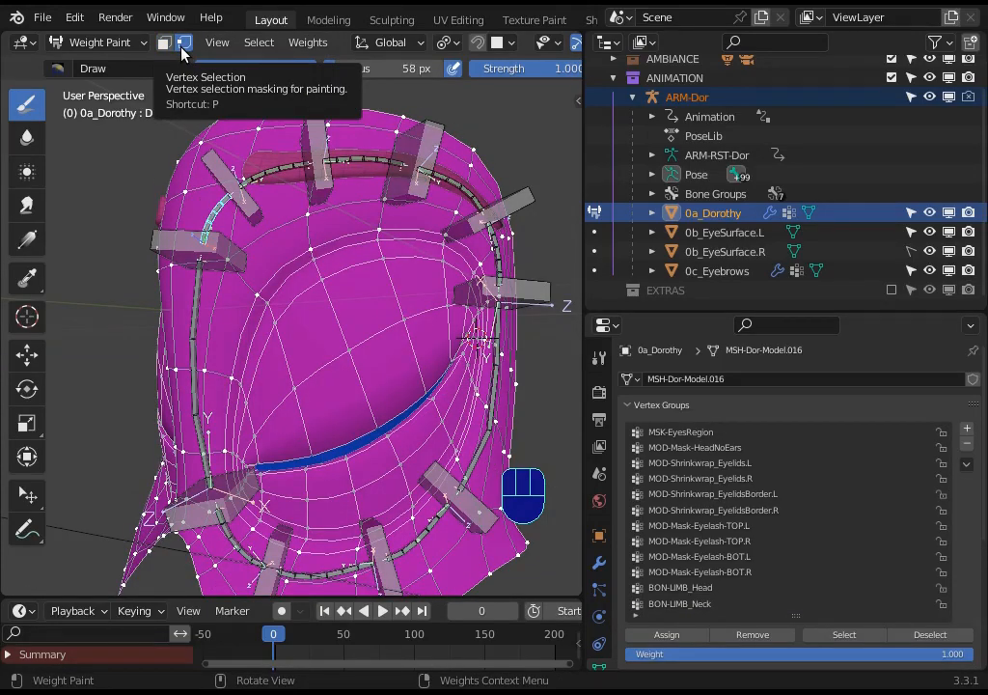
pyautogui.click(183, 48)
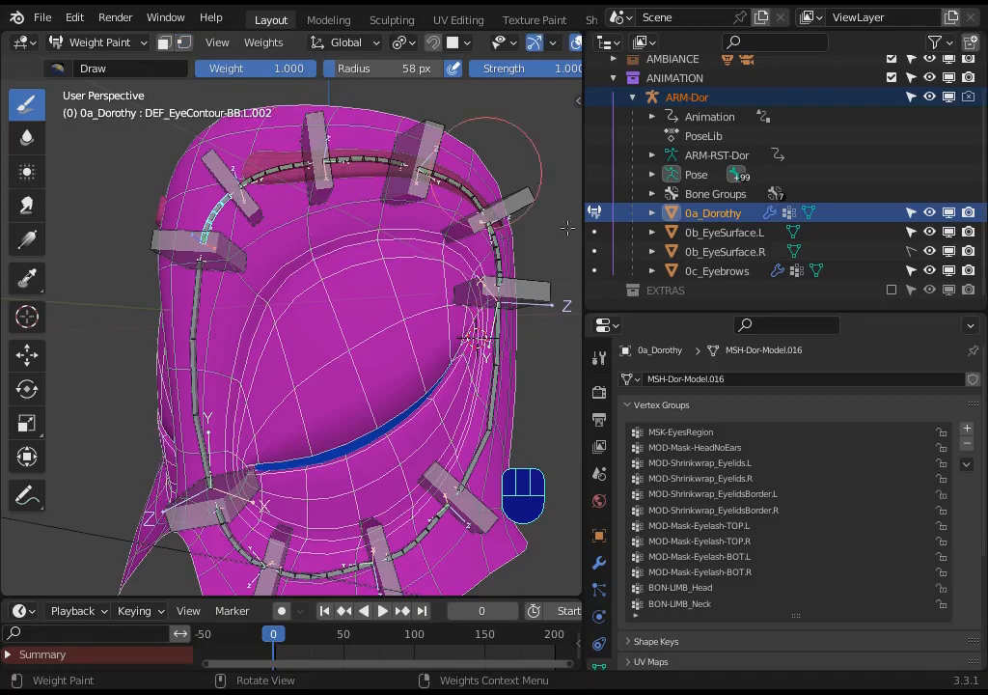
pyautogui.moveTo(439, 194); pyautogui.dragTo(367, 236, button='middle')
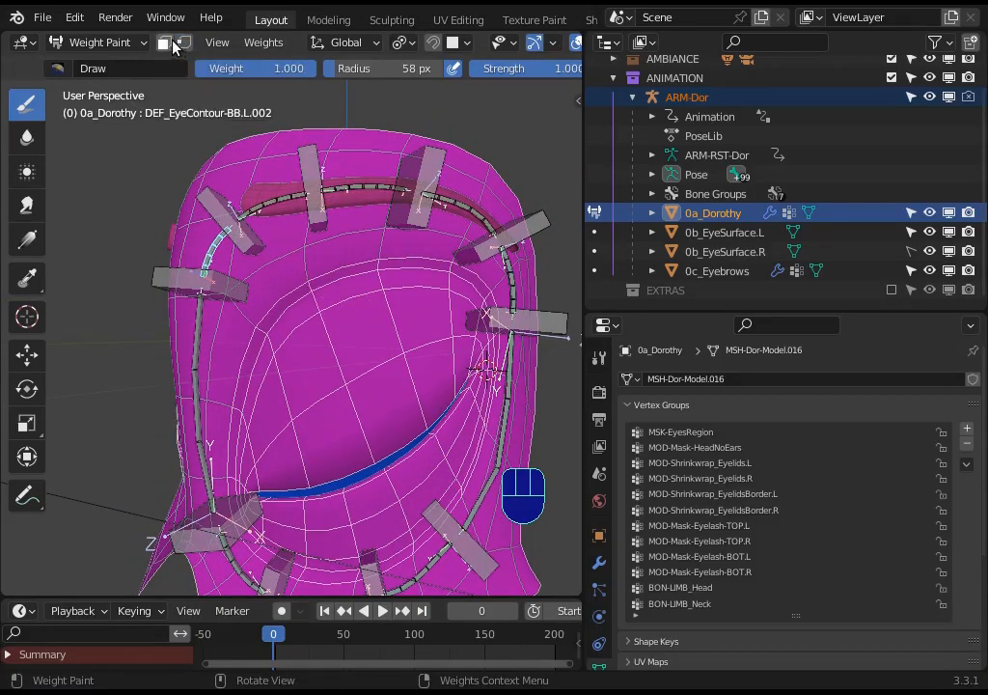
# Step: Enable the Paint Mask, remove its existing keyboard shortcut and assign O as its shortcut again
pyautogui.click(164, 44)
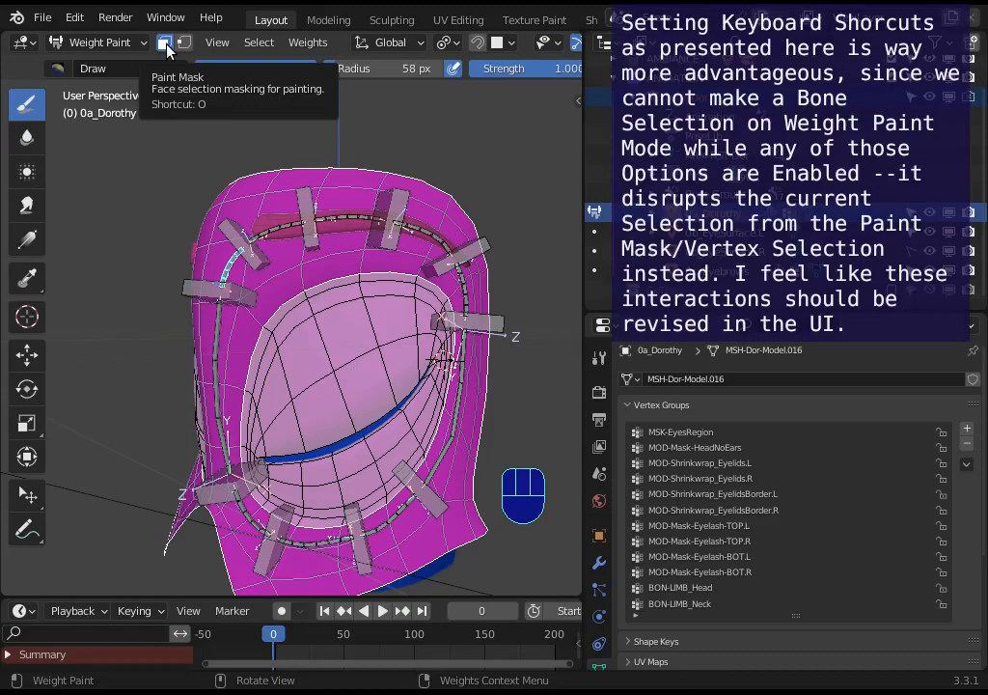
pyautogui.rightClick(166, 48)
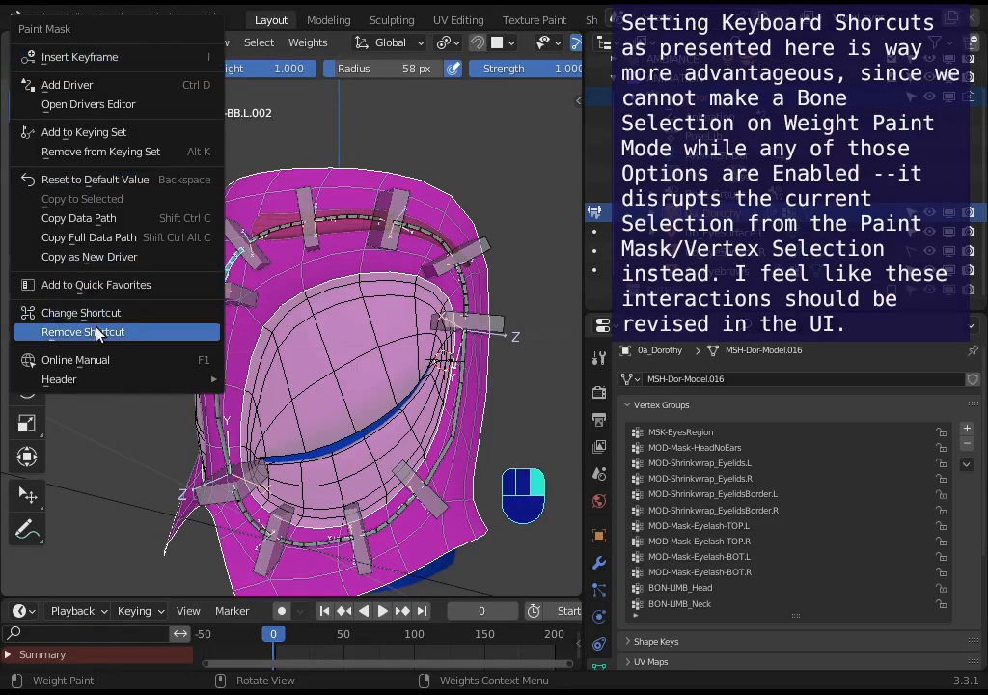
pyautogui.click(87, 265)
pyautogui.rightClick(164, 43)
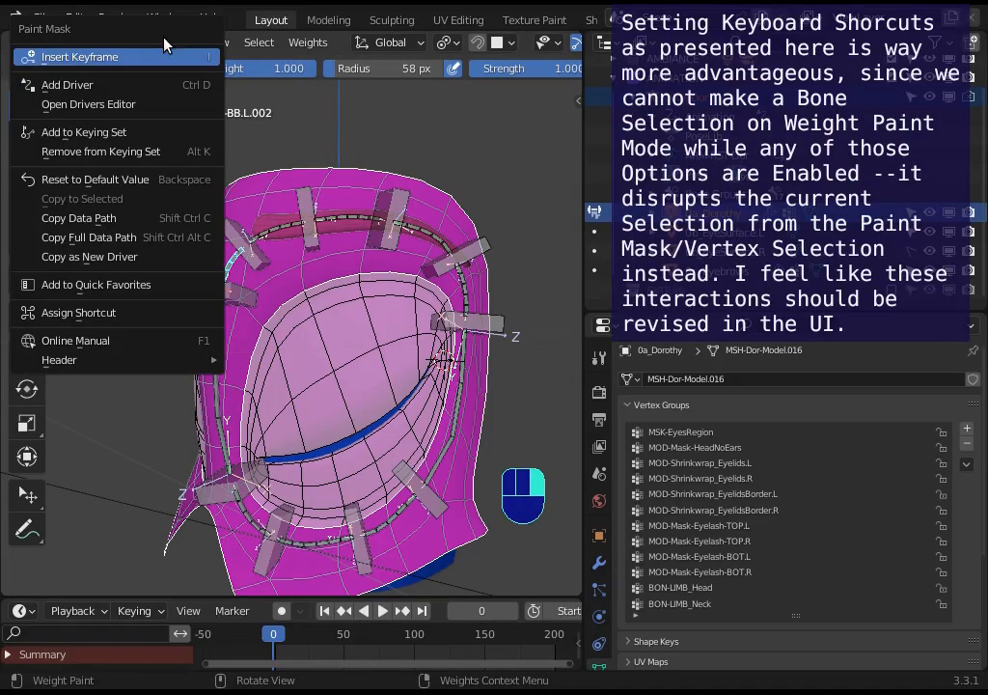
pyautogui.click(128, 315)
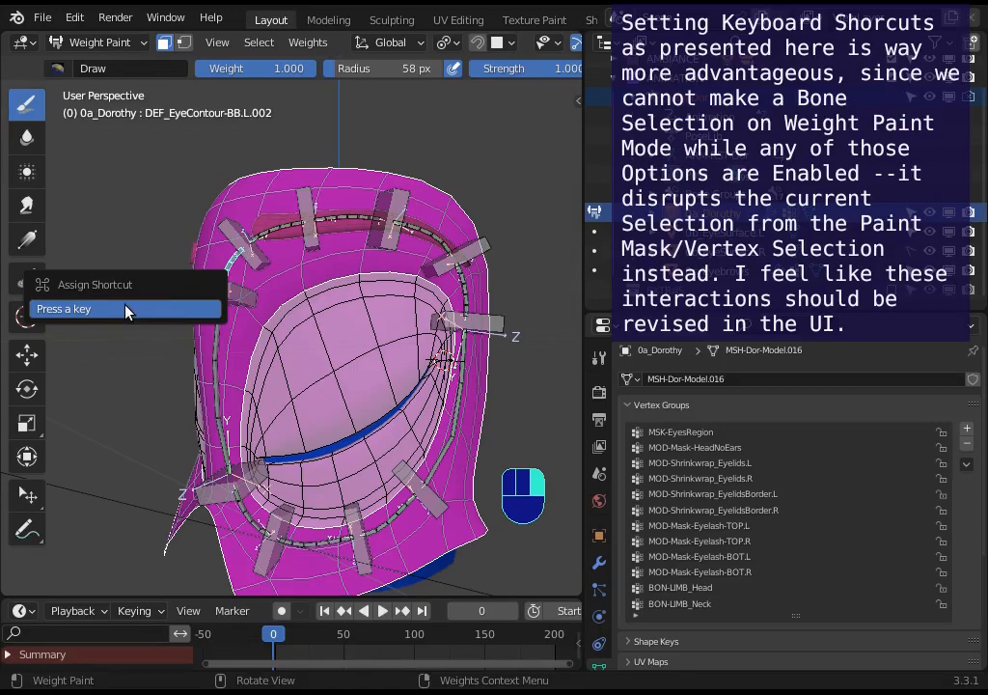
# Step: Deselect the whole 0a_Dorothy mesh in Edit Mode and test toggling Proportional Editing on and off
pyautogui.hotkey('ctrl', 'Tab')
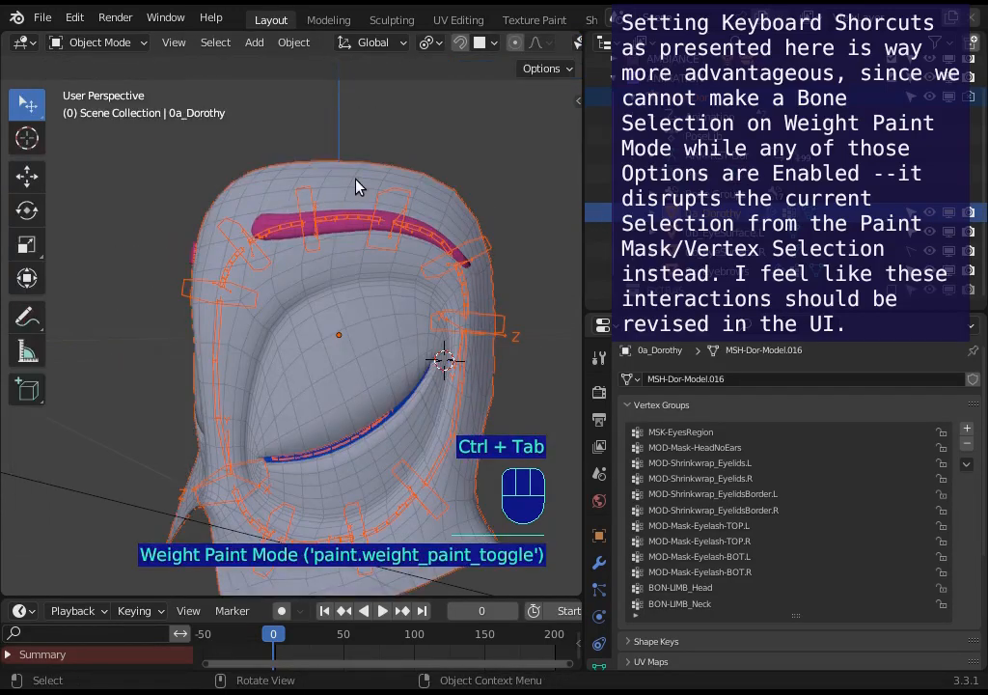
pyautogui.click(356, 185)
pyautogui.press('Tab')
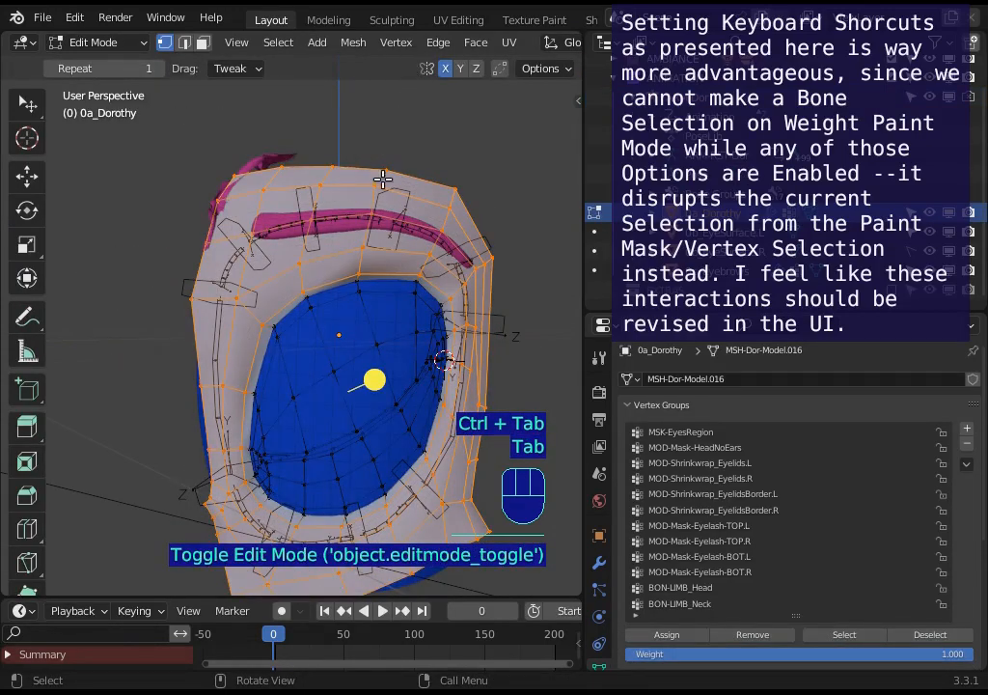
pyautogui.hotkey('alt', 'a')
pyautogui.scroll(-5, 439, 41)
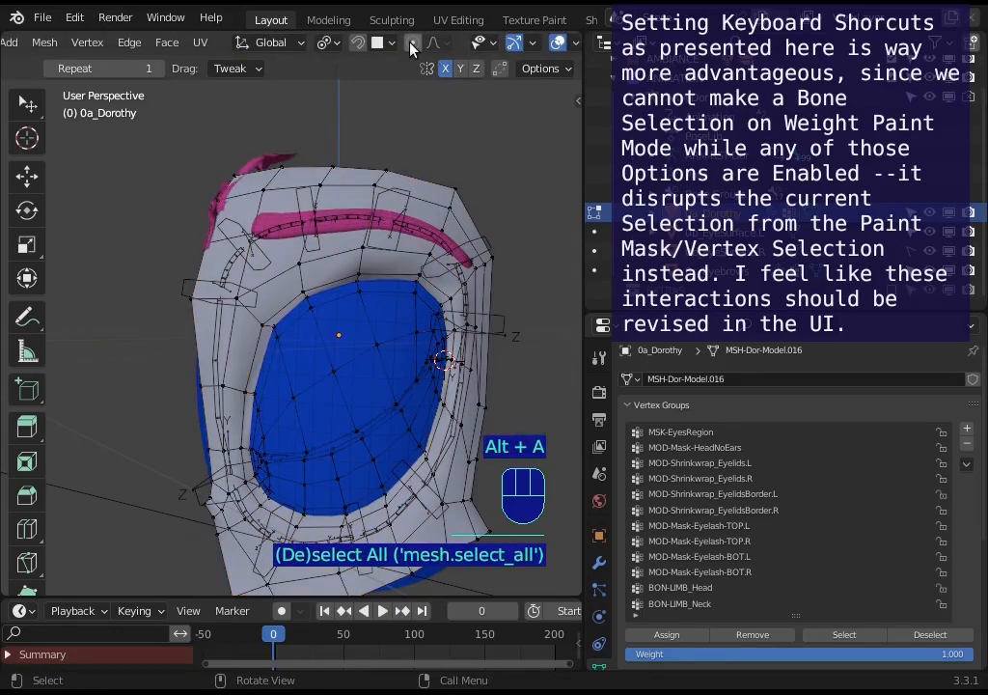
pyautogui.press('o')
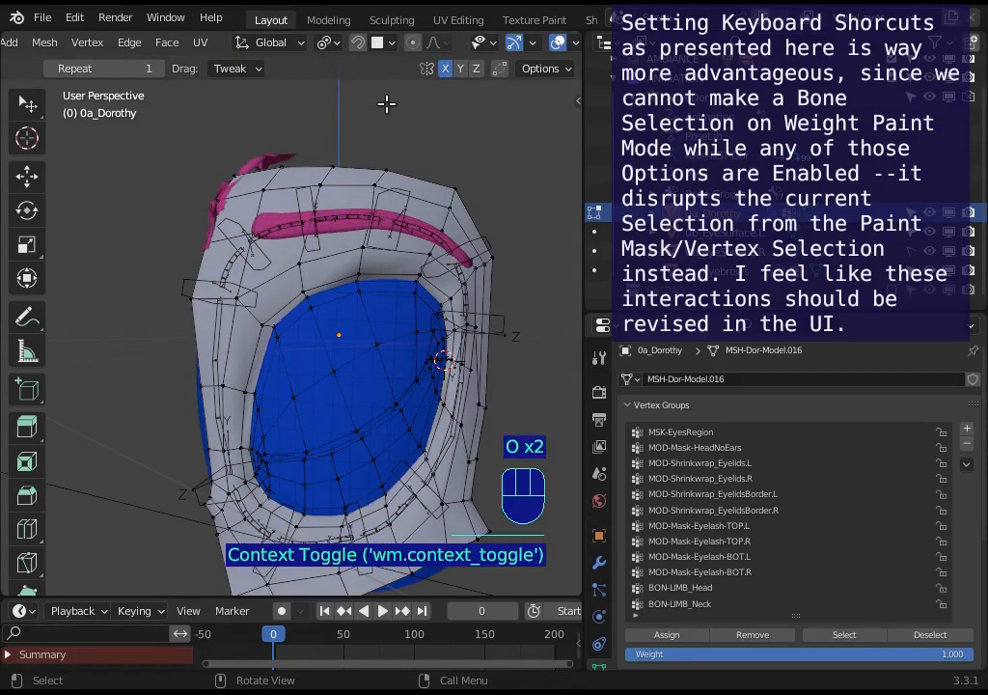
# Step: Select the ARM-Dor armature together with 0a_Dorothy again and return to Weight Paint mode
pyautogui.hotkey('ctrl', 'Tab')
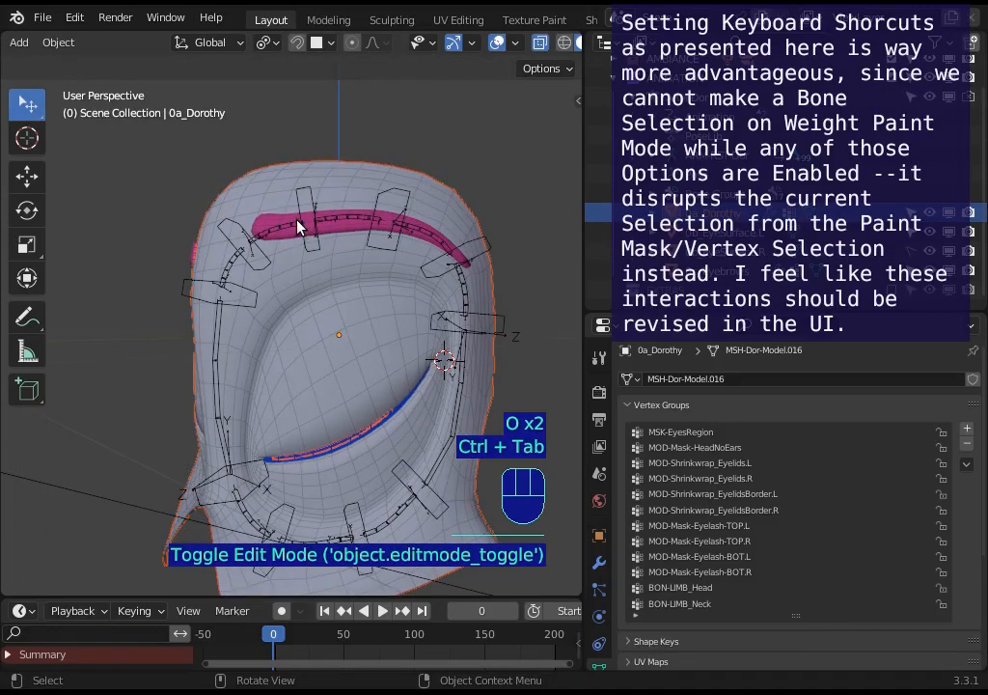
pyautogui.keyDown('shift'); pyautogui.click(310, 224); pyautogui.keyUp('shift')
pyautogui.keyDown('shift'); pyautogui.click(293, 272); pyautogui.keyUp('shift')
pyautogui.hotkey('ctrl', 'Tab')
pyautogui.click(168, 207)
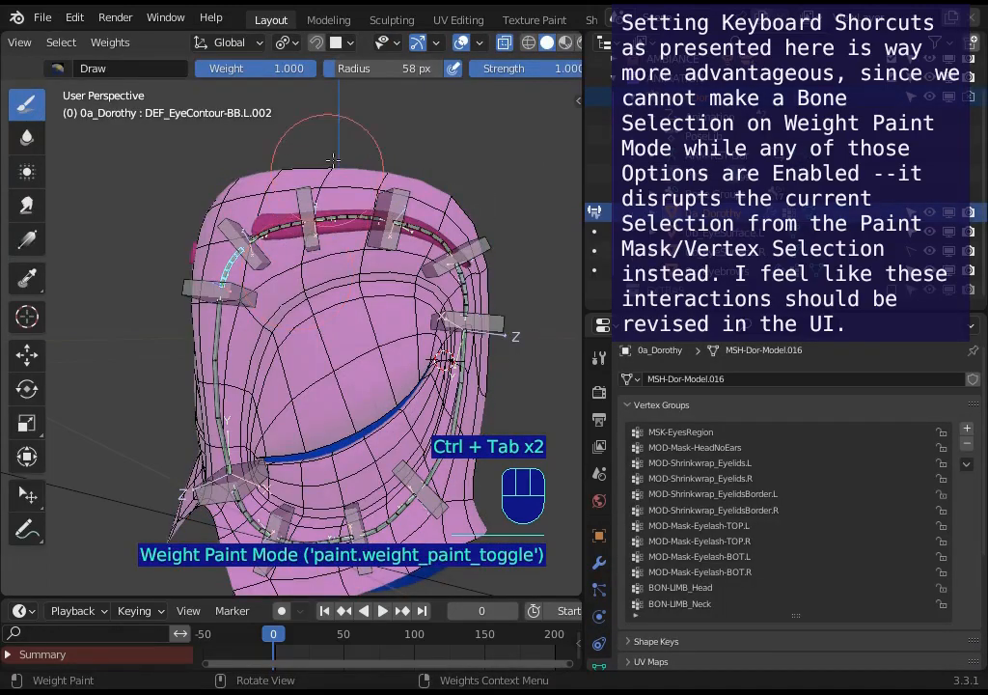
# Step: Test the Paint Mask shortcut by switching face selection masking off and on several times
pyautogui.scroll(-2, 502, 45)
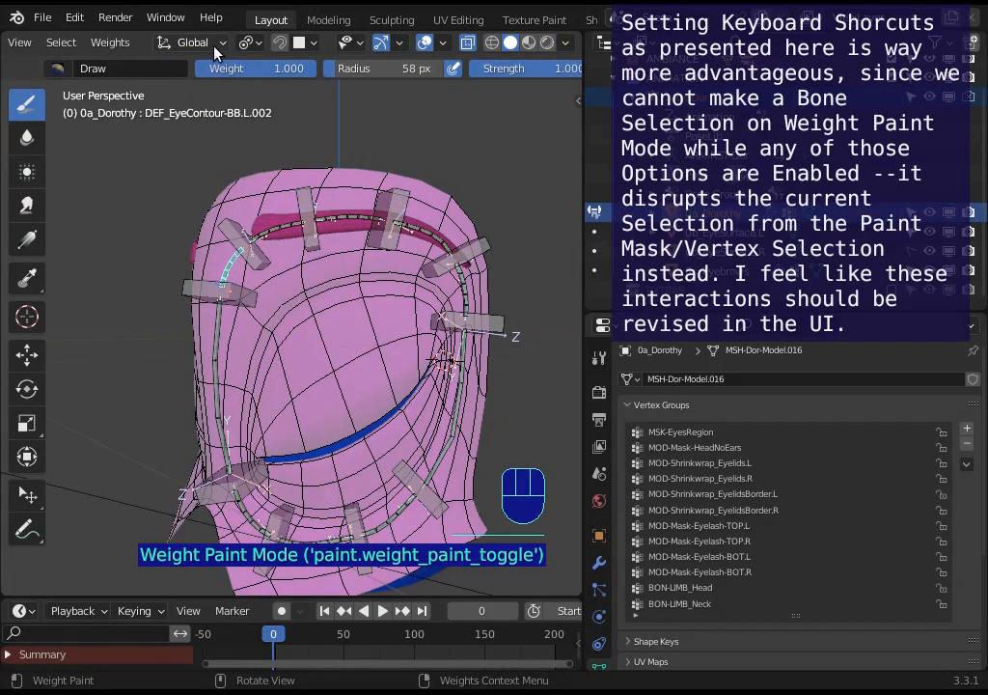
pyautogui.moveTo(213, 140); pyautogui.dragTo(196, 152, button='middle')
pyautogui.press('o')
pyautogui.press('o')
pyautogui.press('o')
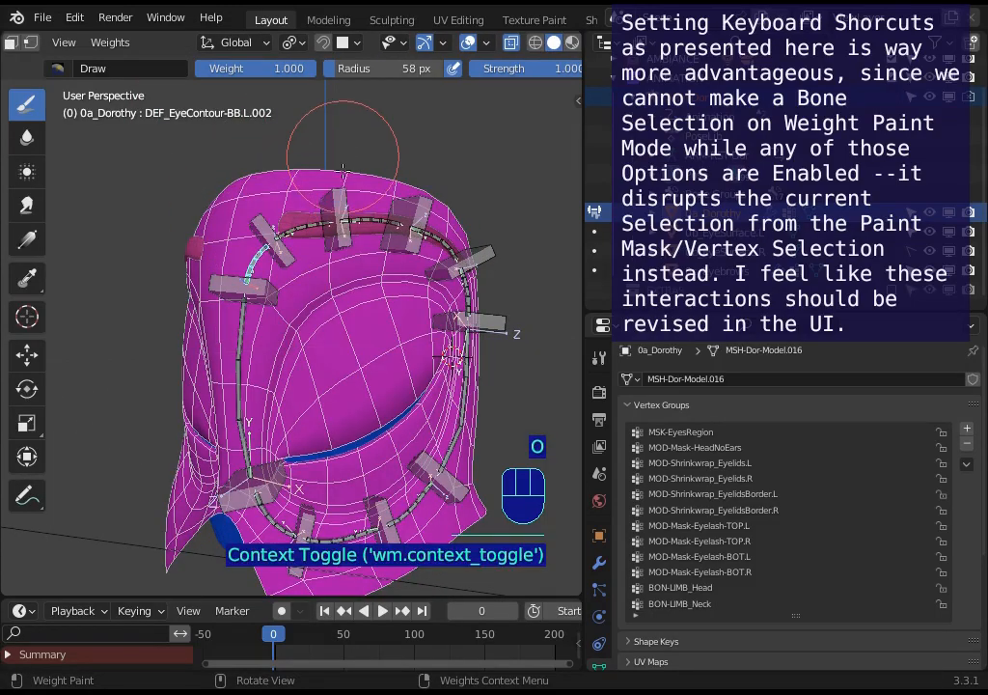
pyautogui.press('o')
pyautogui.press('o')
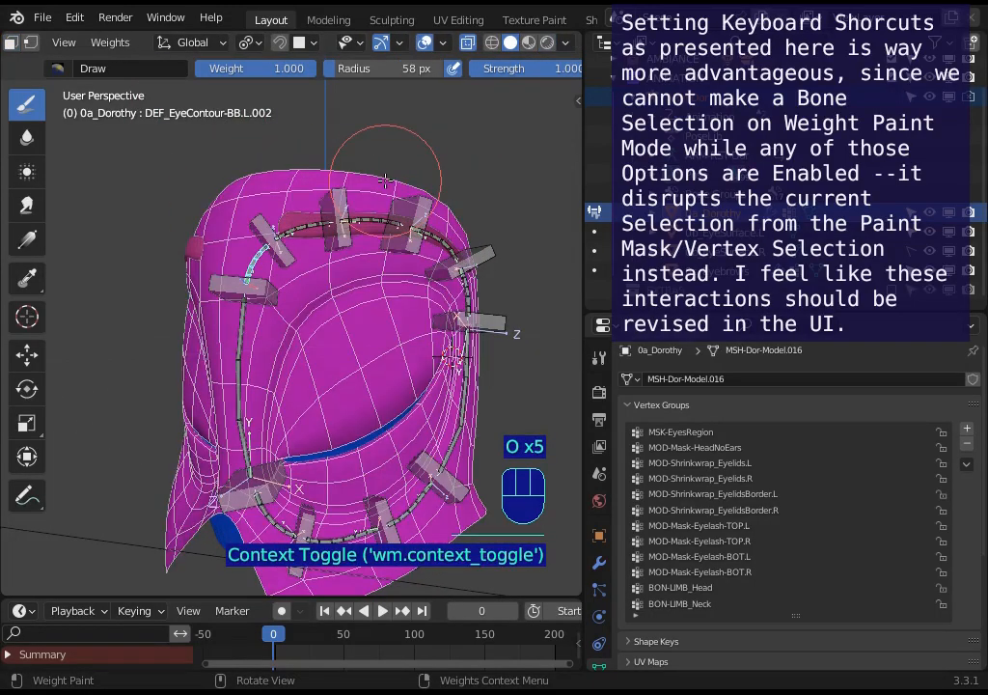
pyautogui.scroll(3, 167, 43)
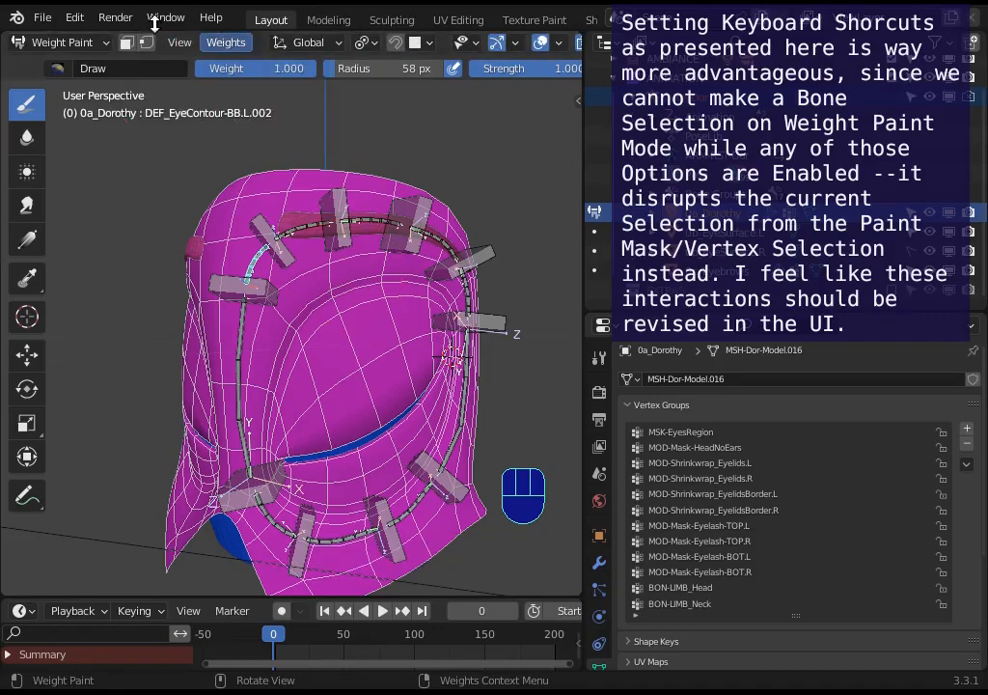
# Step: Test switching between vertex selection masking and the Paint Mask, ending with the Paint Mask enabled
pyautogui.press('p')
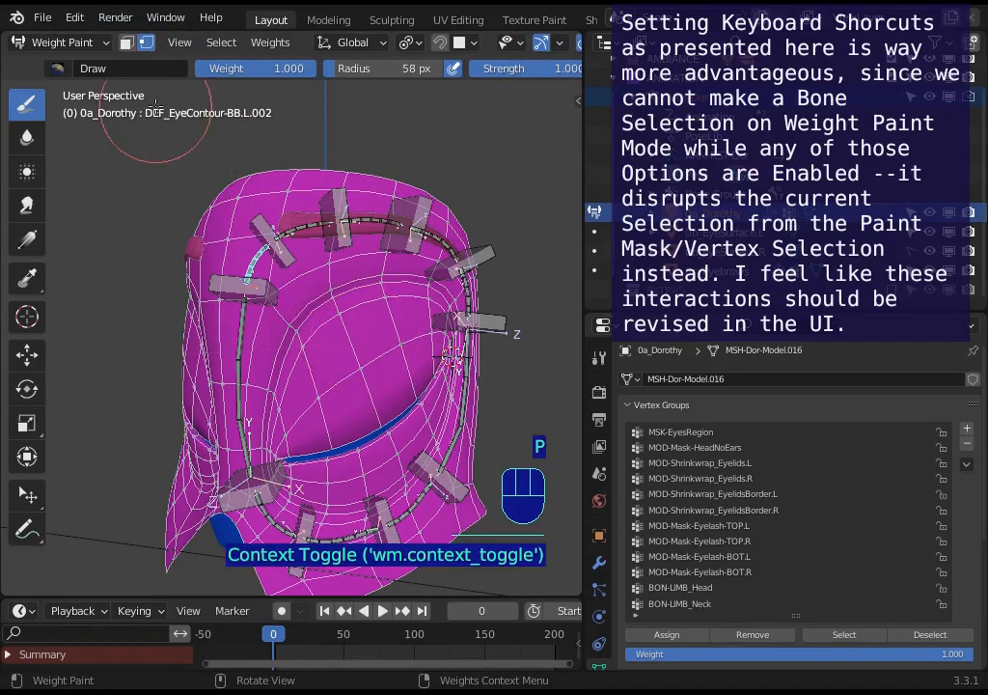
pyautogui.press('p')
pyautogui.press('o')
pyautogui.press('o')
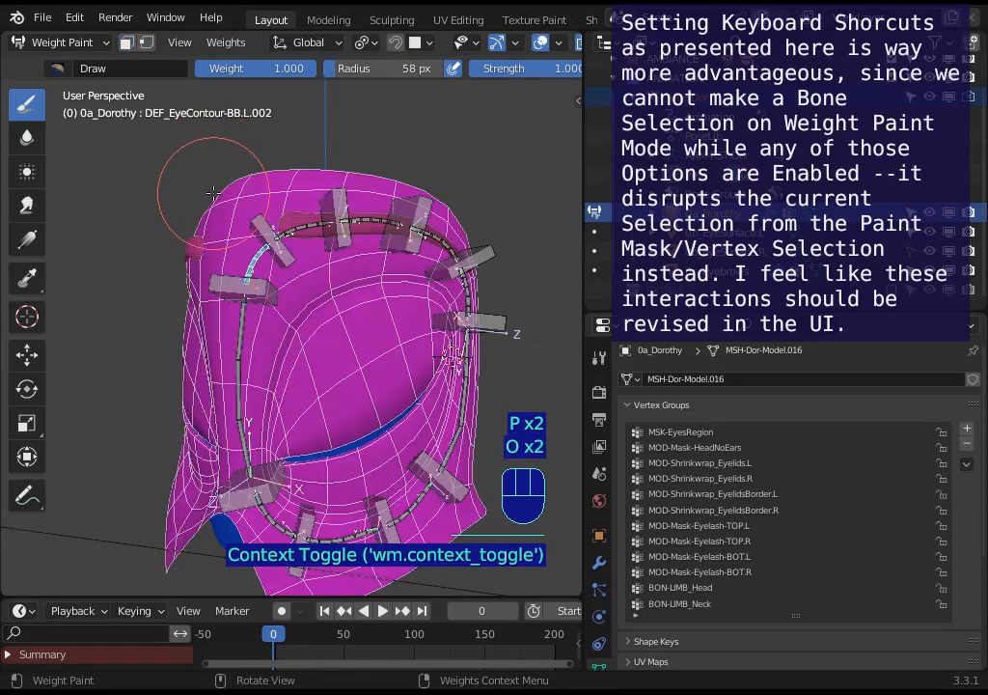
pyautogui.press('p')
pyautogui.press('o')
pyautogui.press('p')
pyautogui.press('o')
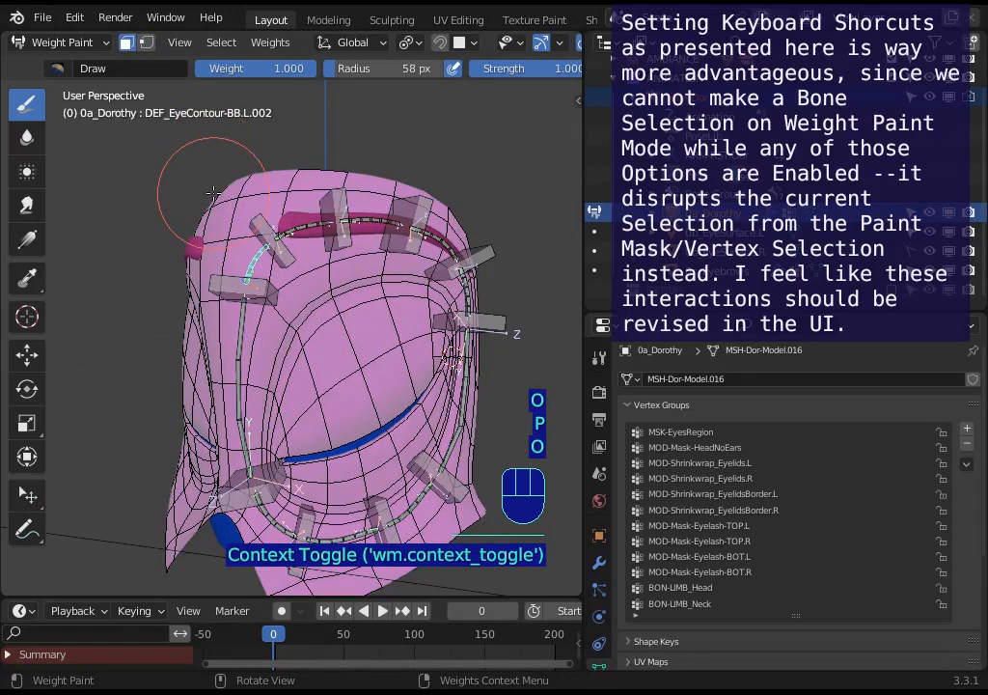
# Step: Test switching between the Paint Mask and vertex selection masking, ending with both masks disabled
pyautogui.press('p')
pyautogui.keyDown('shift'); pyautogui.click(137, 43); pyautogui.keyUp('shift')
pyautogui.keyDown('shift'); pyautogui.click(137, 43); pyautogui.keyUp('shift')
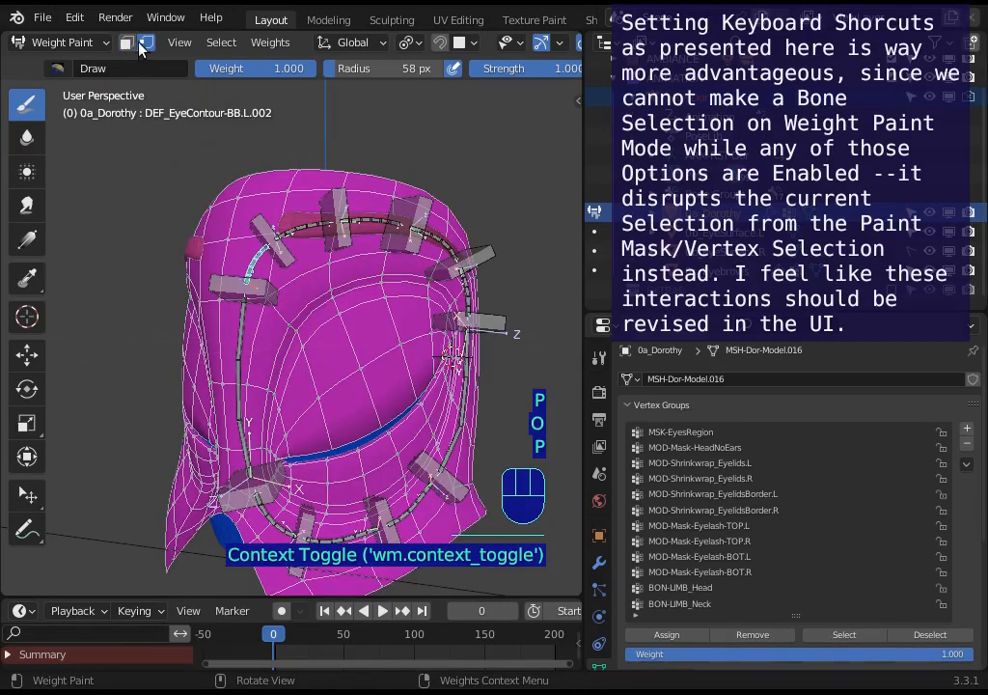
pyautogui.press('p')
pyautogui.press('o')
pyautogui.press('o')
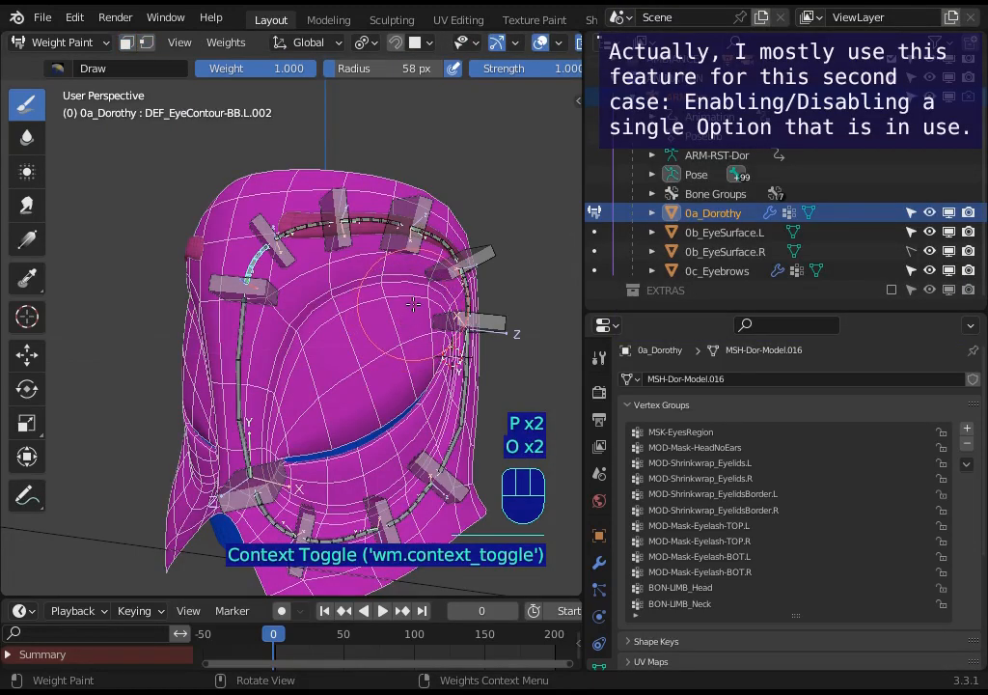
# Step: In Edit Mode, select the vertices of MOD-Shrinkwrap_Eyelids.L and MOD-Shrinkwrap_EyelidsBorder.L, and invert the selection
pyautogui.hotkey('ctrl', 'Tab')
pyautogui.press('Tab')
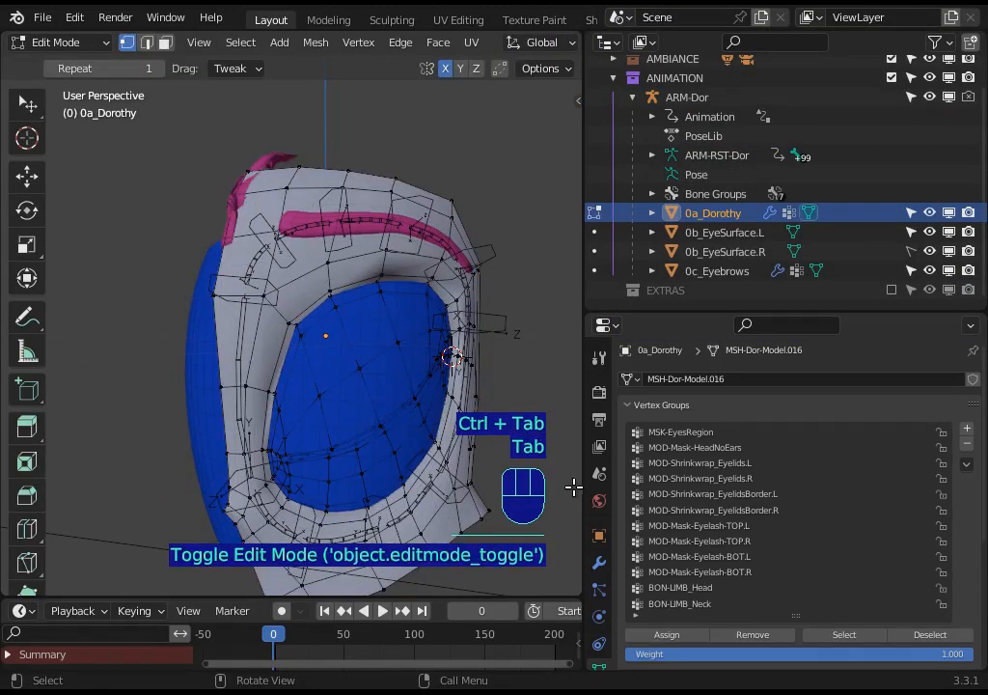
pyautogui.click(702, 464)
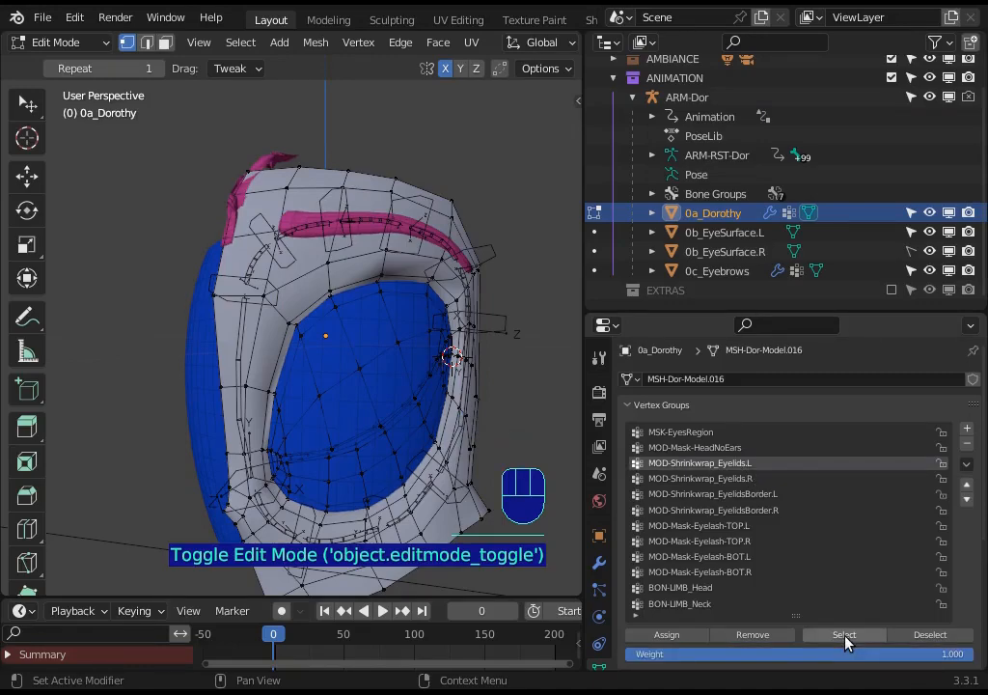
pyautogui.click(845, 635)
pyautogui.click(750, 478)
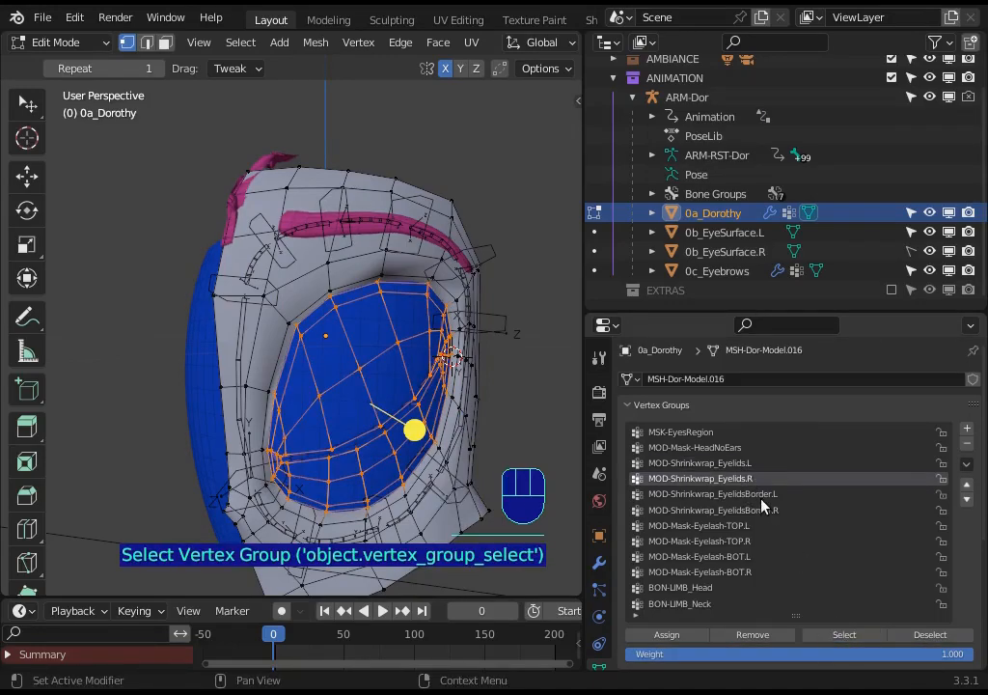
pyautogui.click(761, 496)
pyautogui.click(836, 634)
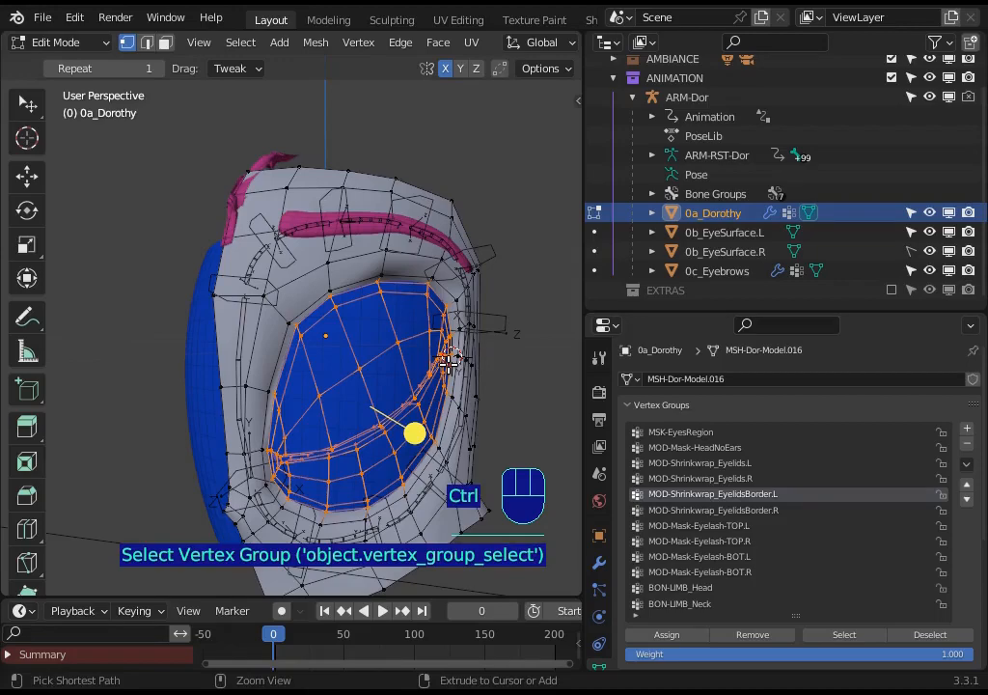
pyautogui.hotkey('ctrl', 'i')
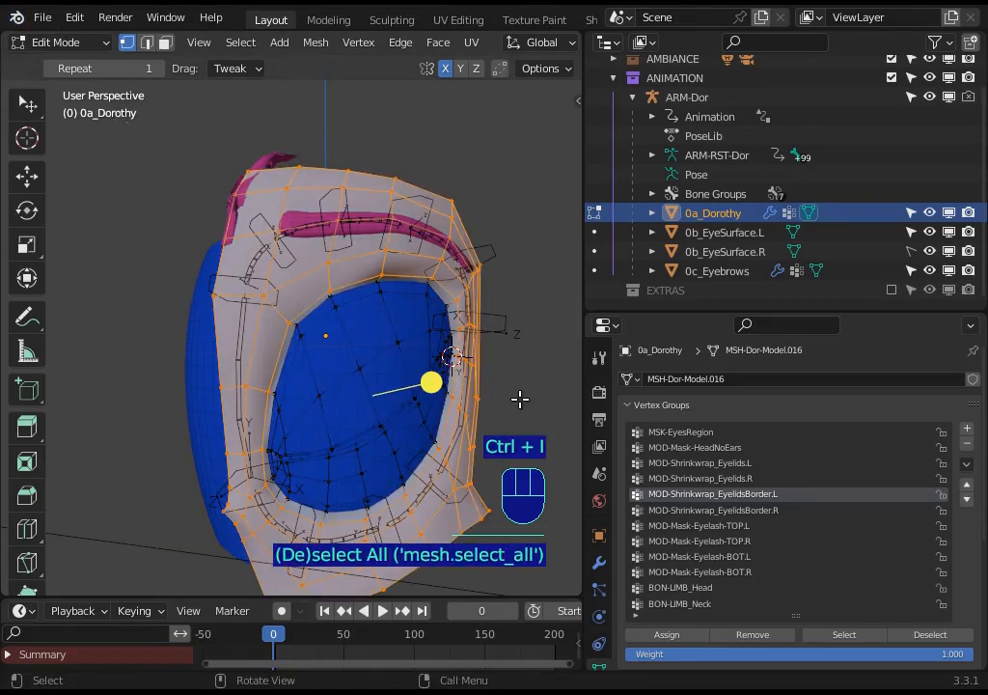
pyautogui.moveTo(372, 362); pyautogui.dragTo(287, 360, button='middle')
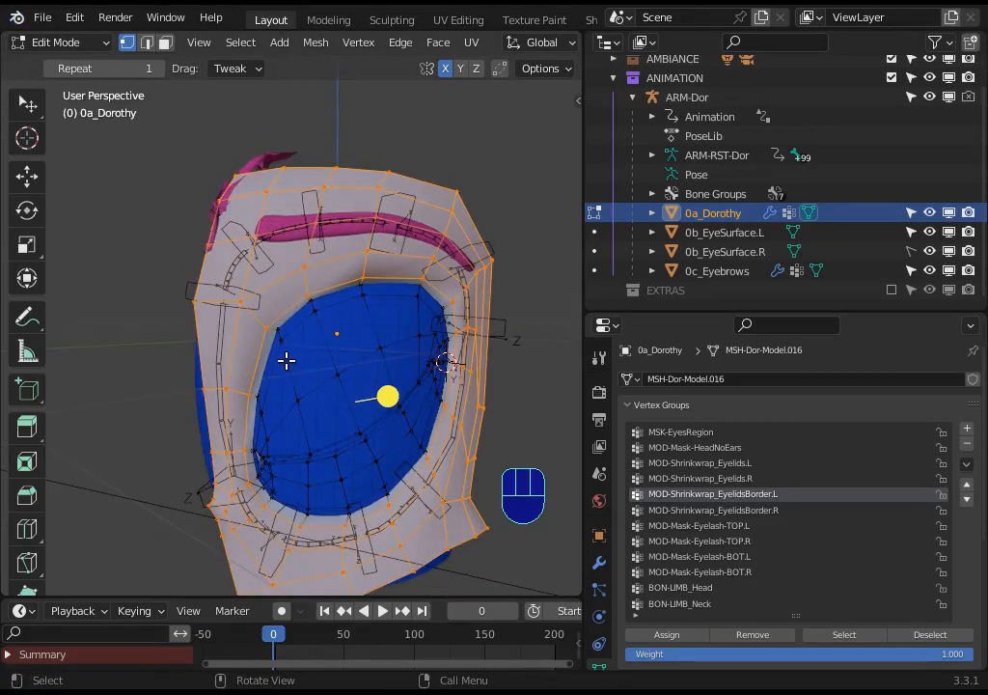
# Step: Leave Edit Mode, add the ARM-Dor armature to the 0a_Dorothy selection, and return to Weight Paint mode
pyautogui.hotkey('ctrl', 'tab')
pyautogui.click(239, 242)
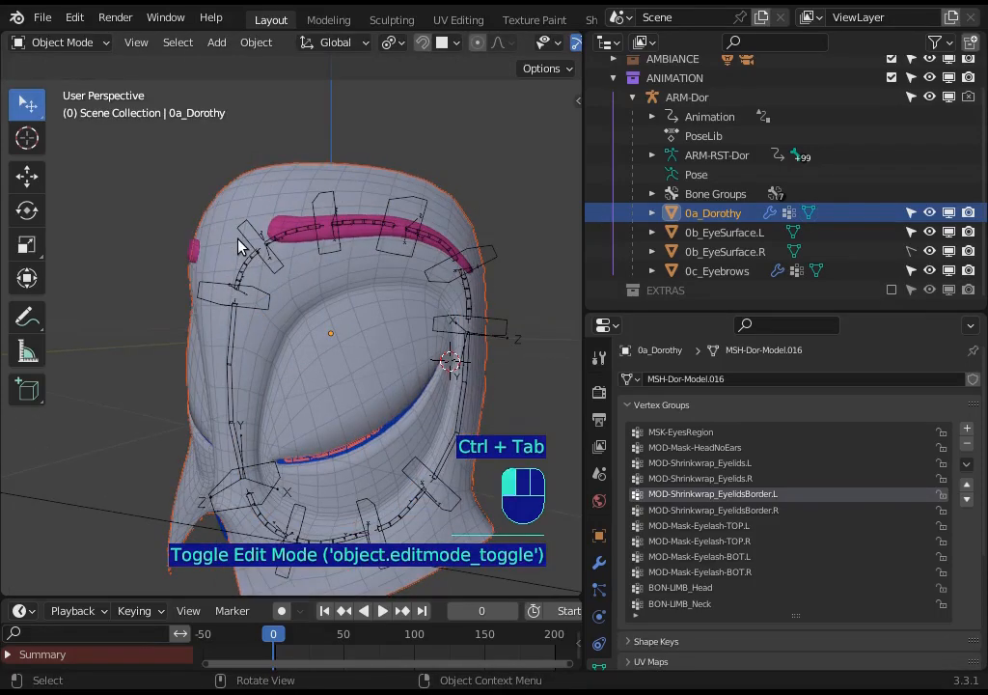
pyautogui.keyDown('shift'); pyautogui.click(299, 296); pyautogui.keyUp('shift')
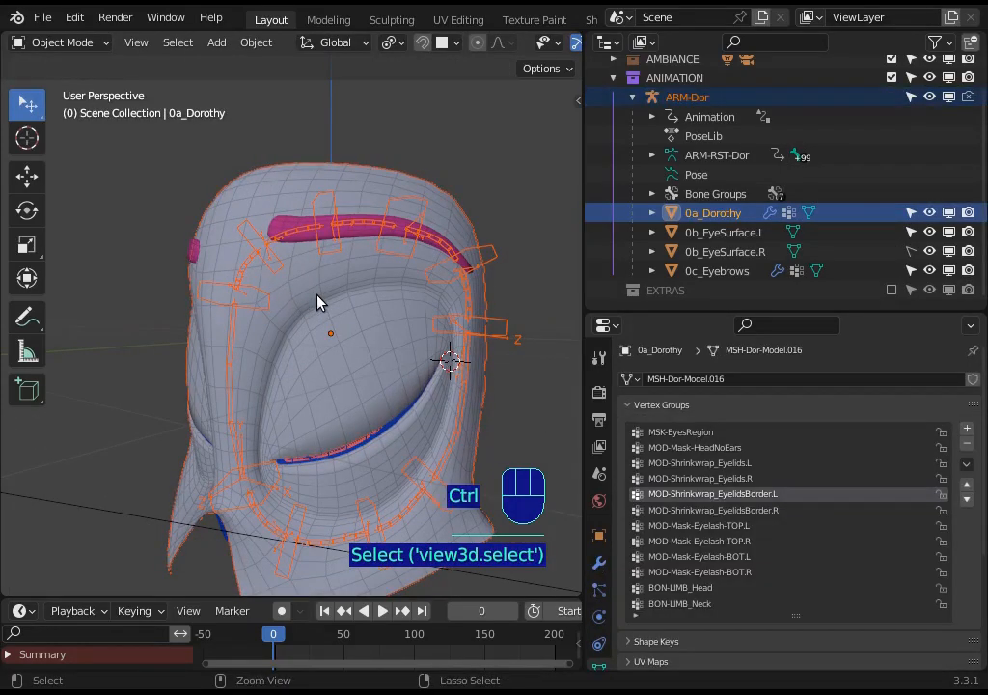
pyautogui.hotkey('ctrl', 'tab')
pyautogui.press('7')
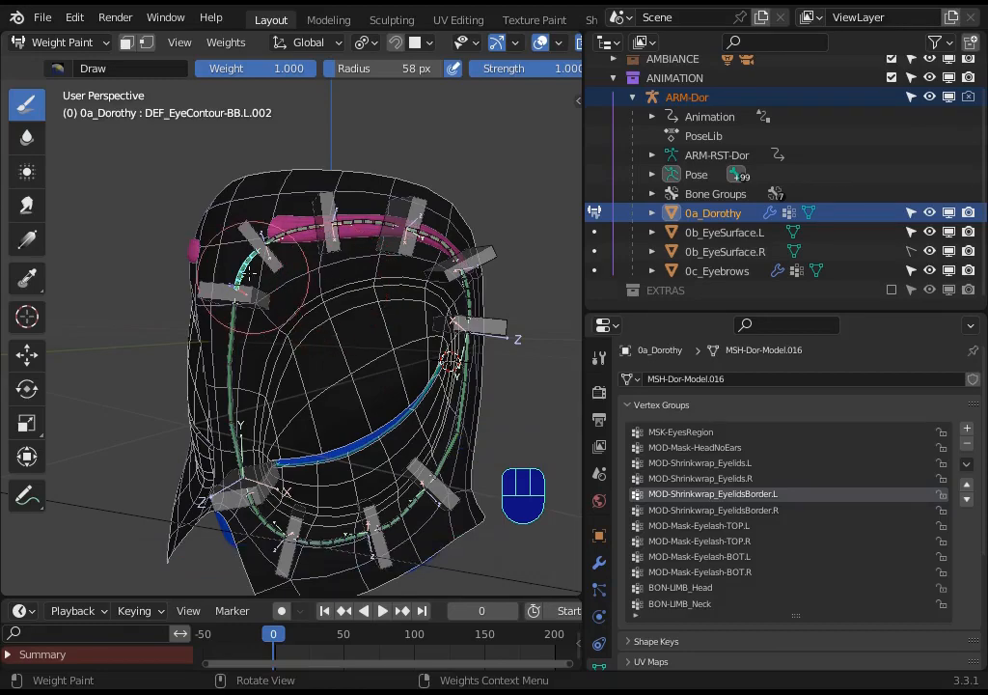
# Step: Try to pick the bone next to DEF_EyeContour-BB.L.002 with the Paint Mask enabled, and undo the selection
pyautogui.press('o')
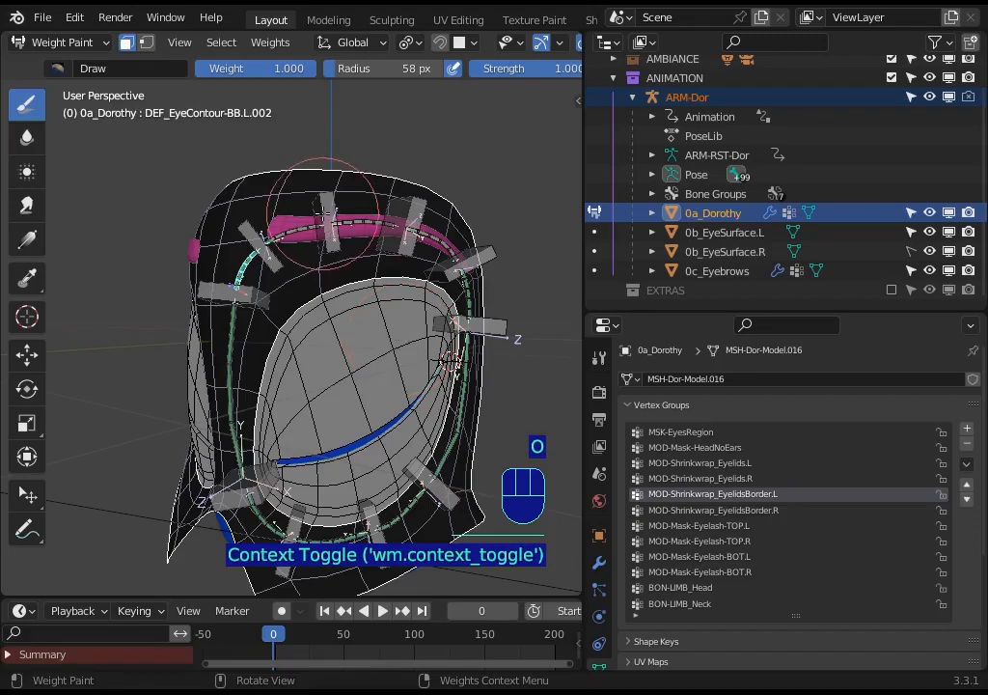
pyautogui.moveTo(302, 285)
pyautogui.keyDown('ctrl'); pyautogui.mouseDown(button='middle')
pyautogui.moveTo(302, 267)
pyautogui.moveTo(337, 281)
pyautogui.mouseUp(button='middle'); pyautogui.keyUp('ctrl')
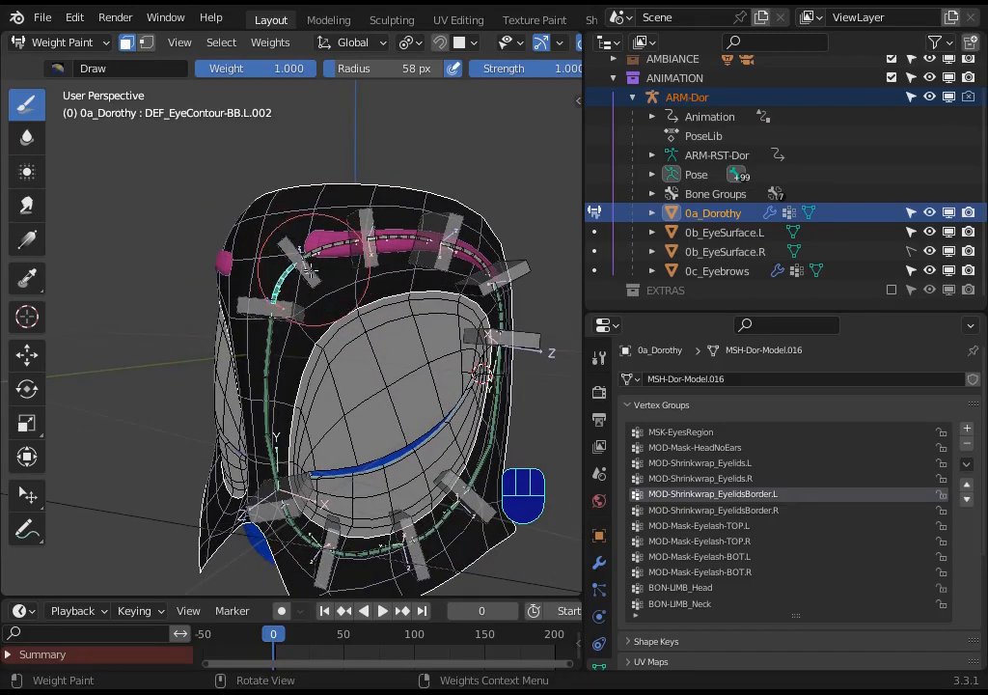
pyautogui.keyDown('ctrl'); pyautogui.click(318, 253); pyautogui.keyUp('ctrl')
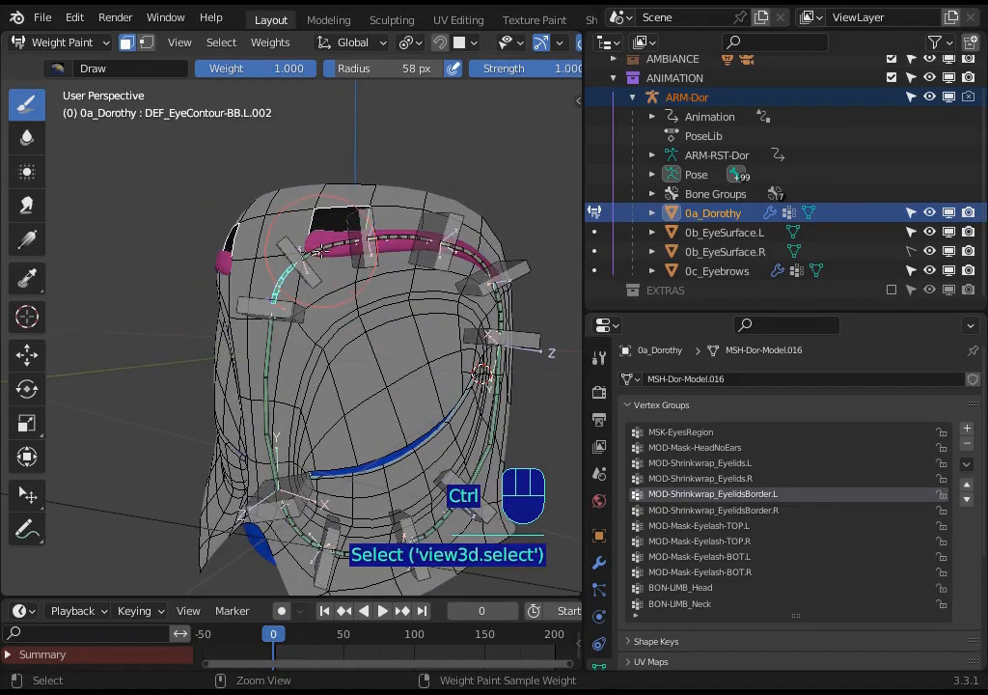
pyautogui.hotkey('ctrl', 'z')
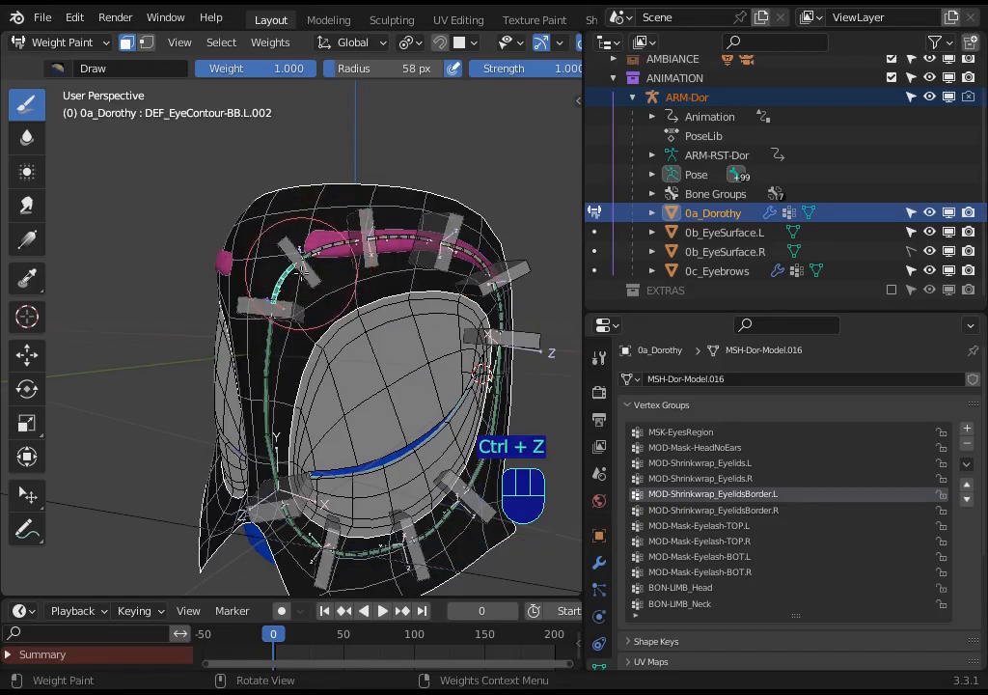
# Step: With the Paint Mask off, switch to bone DEF_EyeContour-BB.L.003 and back to DEF_EyeContour-BB.L.002, and re-enable the mask
pyautogui.press('o')
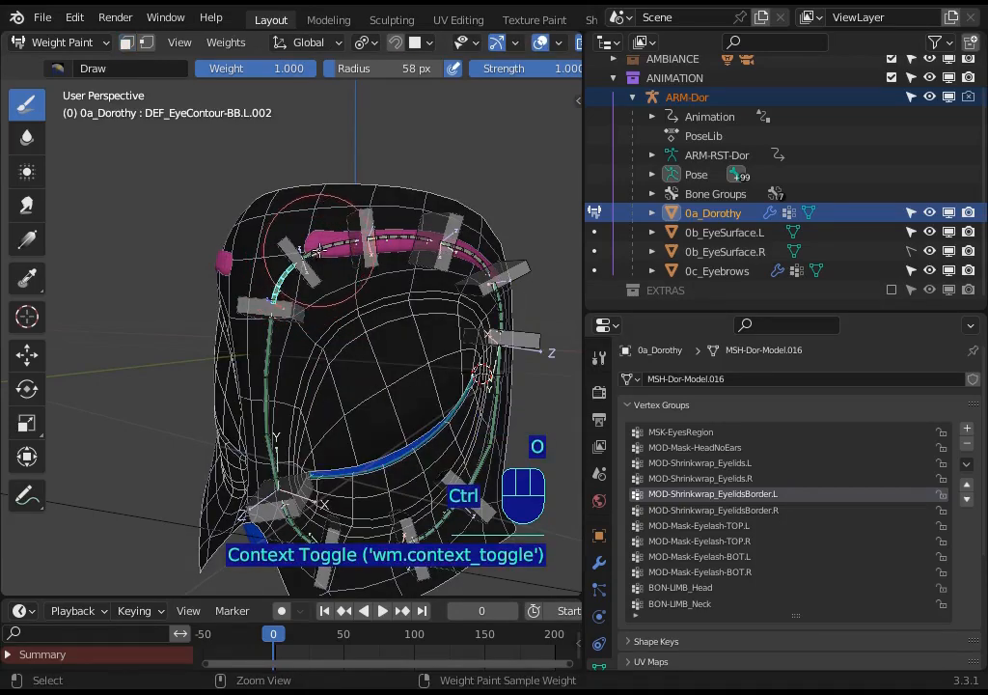
pyautogui.keyDown('ctrl'); pyautogui.click(320, 257); pyautogui.keyUp('ctrl')
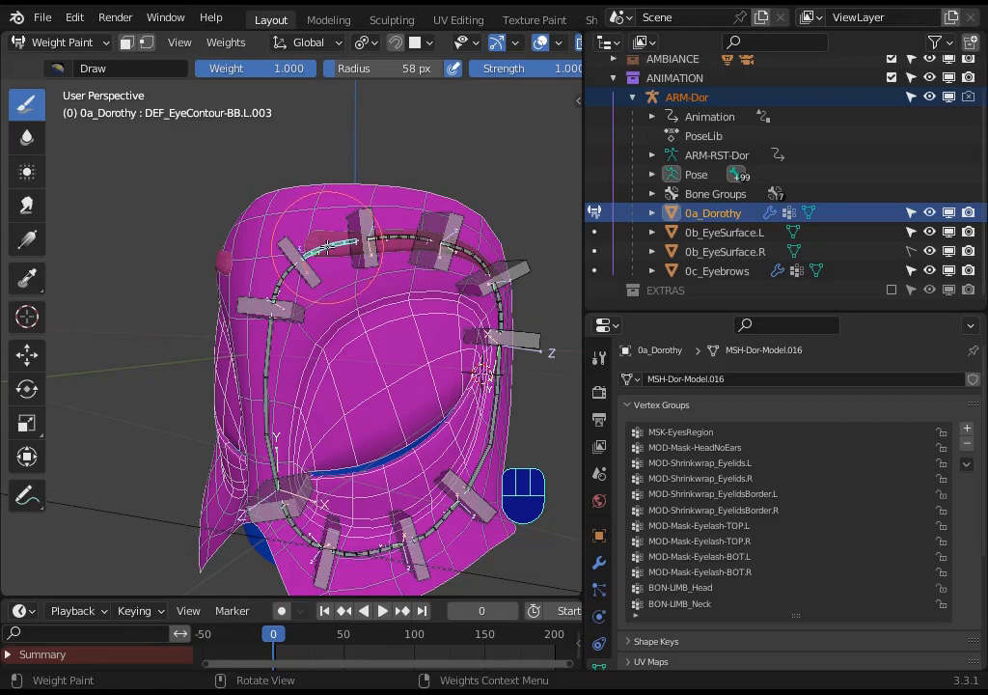
pyautogui.keyDown('ctrl'); pyautogui.click(358, 243); pyautogui.keyUp('ctrl')
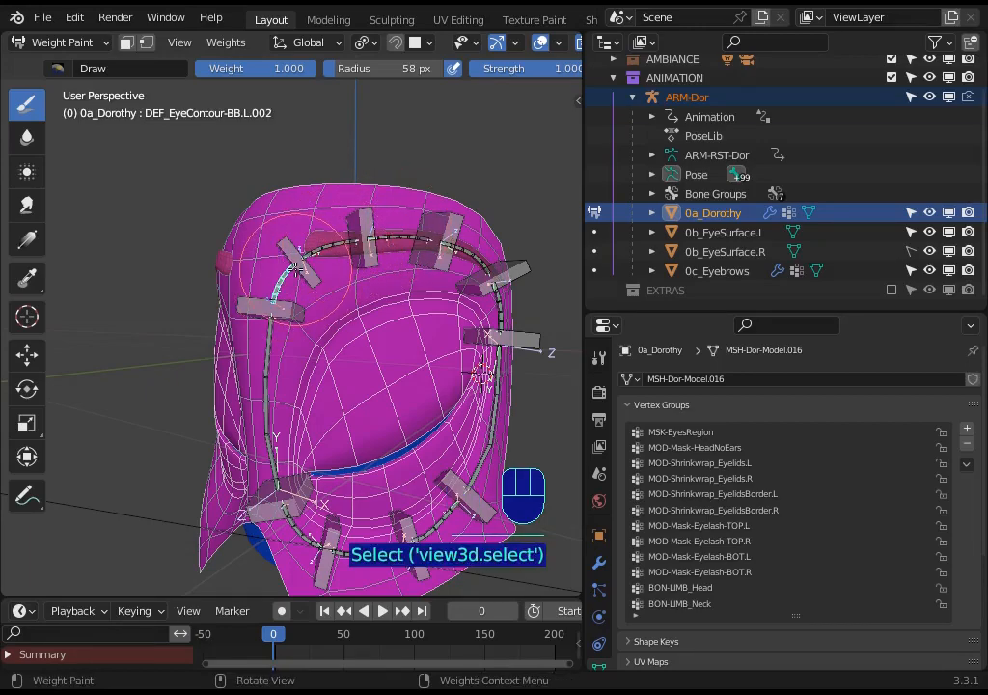
pyautogui.press('o')
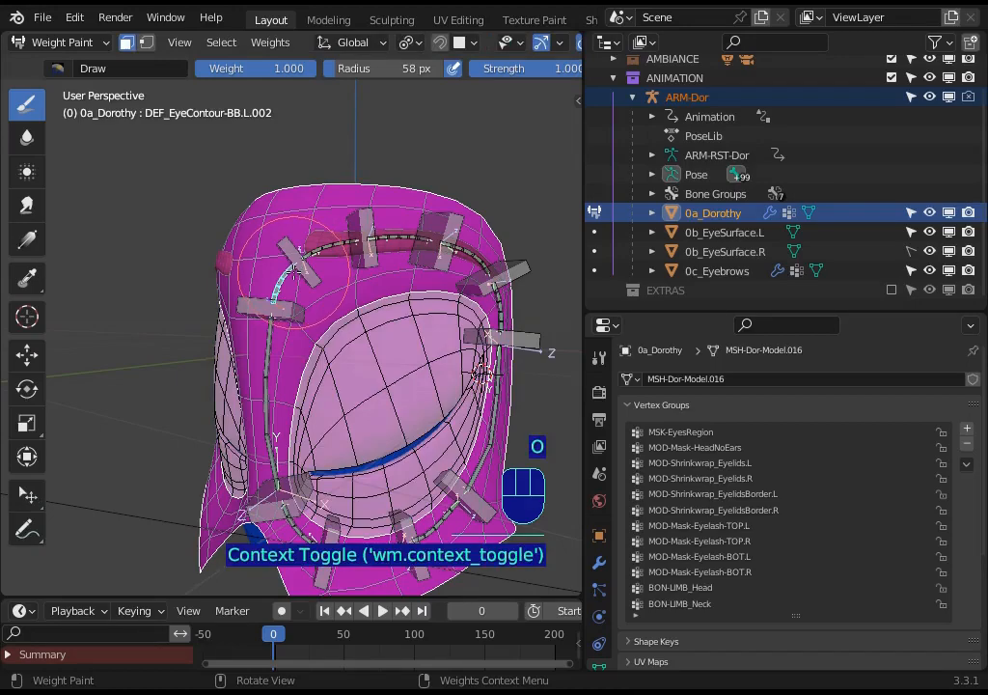
# Step: Practise alternating between bones DEF_EyeContour-BB.L.003 and DEF_EyeContour-BB.L.002, disabling the Paint Mask before each pick and re-enabling it after
pyautogui.press('o')
pyautogui.keyDown('ctrl'); pyautogui.click(319, 249); pyautogui.keyUp('ctrl')
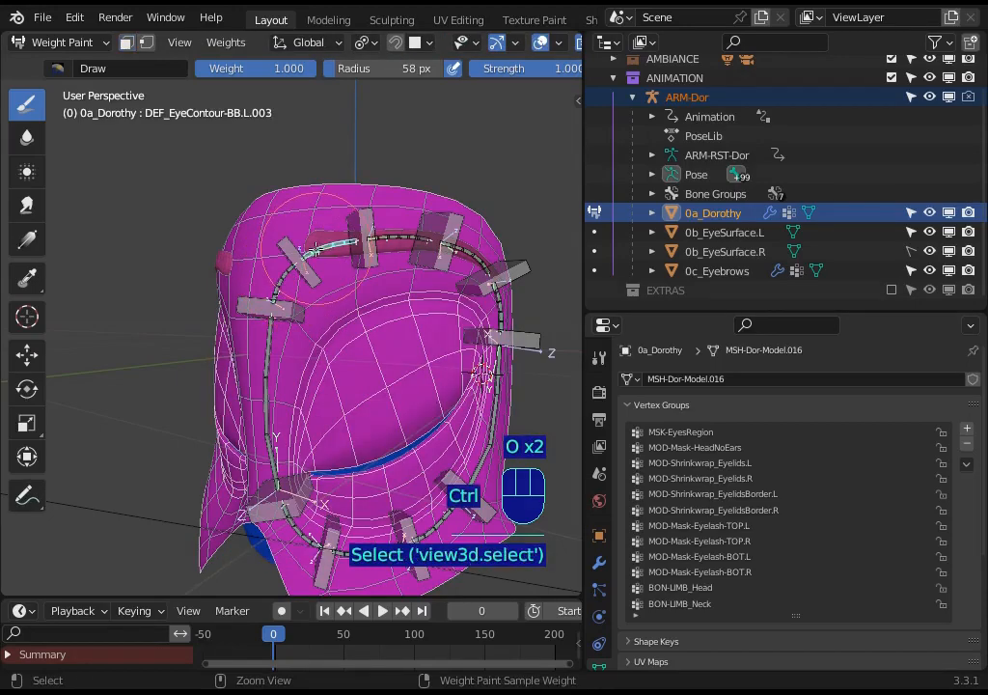
pyautogui.press('o')
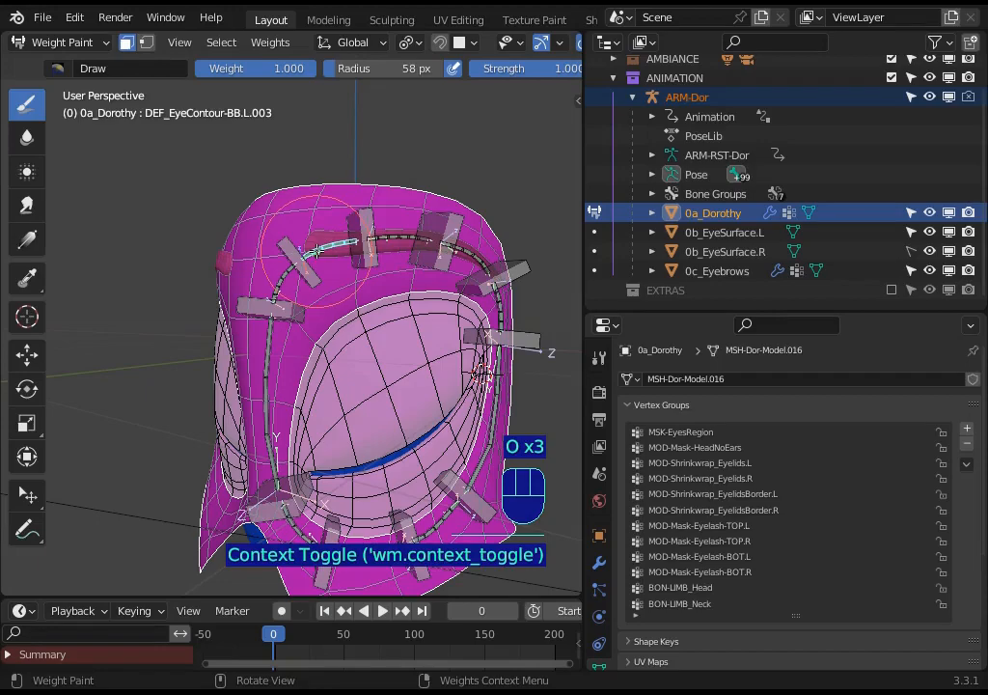
pyautogui.press('o')
pyautogui.keyDown('ctrl'); pyautogui.click(321, 272); pyautogui.keyUp('ctrl')
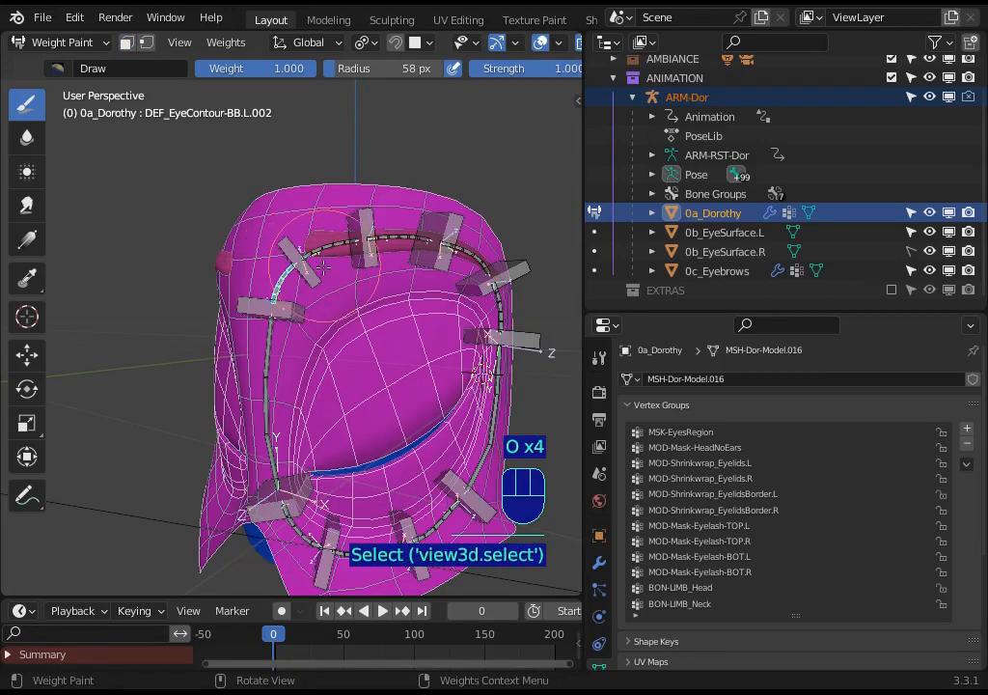
pyautogui.press('o')
# Step: Set the Draw brush's weight to 1.000
pyautogui.moveTo(319, 270)
pyautogui.mouseDown(button='middle')
pyautogui.moveTo(336, 262)
pyautogui.moveTo(324, 253)
pyautogui.mouseUp(button='middle')
pyautogui.hotkey('ctrl', 'f')
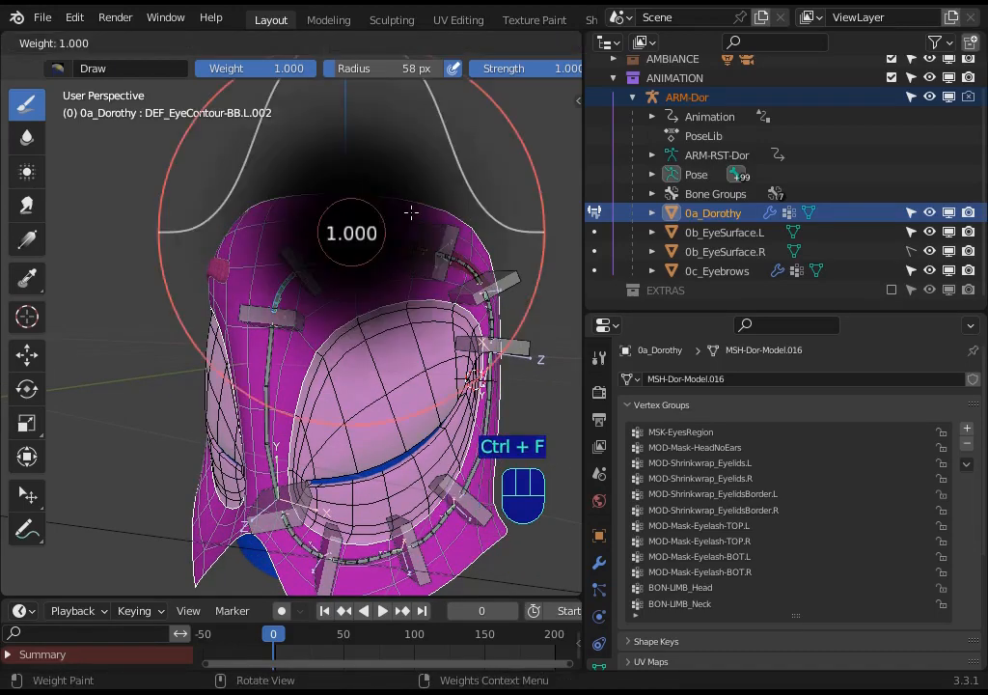
pyautogui.click(410, 211)
pyautogui.moveTo(384, 222); pyautogui.dragTo(315, 323, button='middle')
pyautogui.hotkey('ctrl', 'f')
pyautogui.click(386, 234)
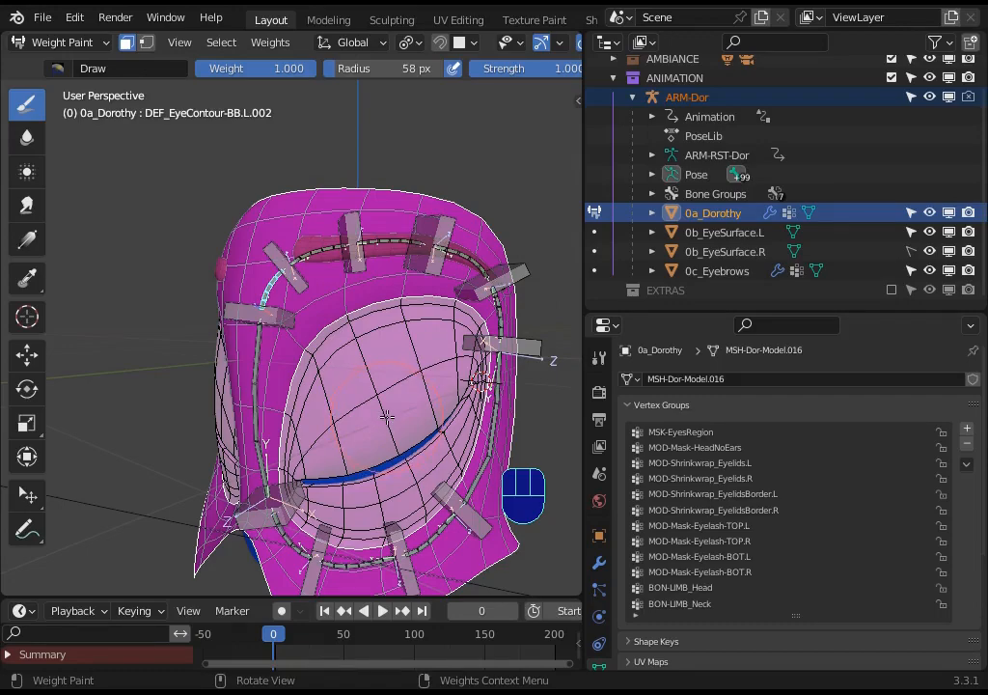
pyautogui.moveTo(307, 322); pyautogui.dragTo(328, 408, button='middle')
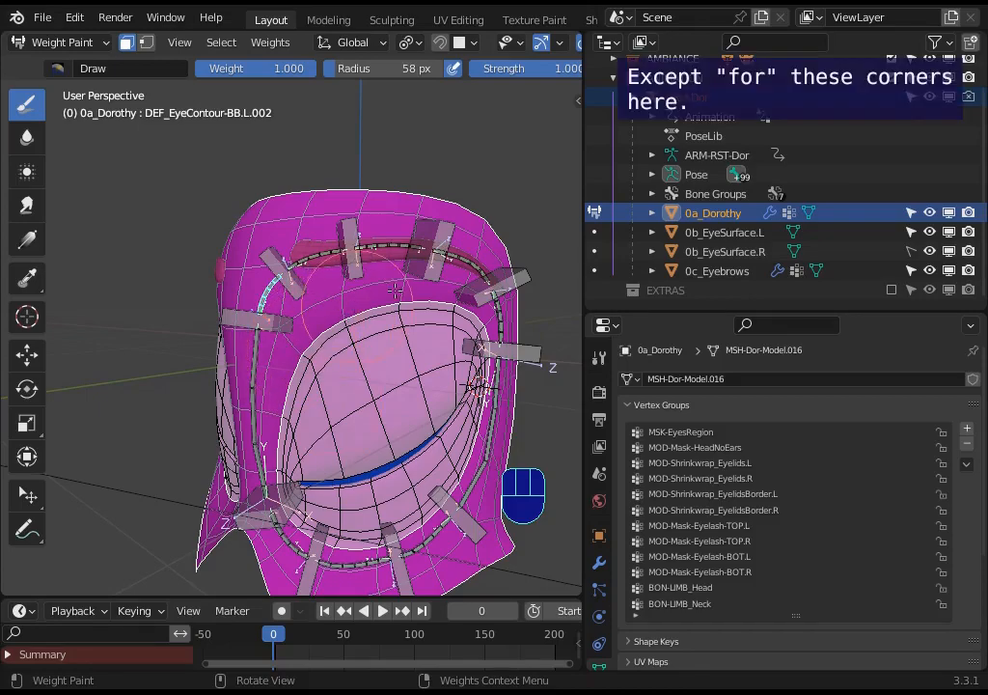
pyautogui.hotkey('ctrl', 'f')
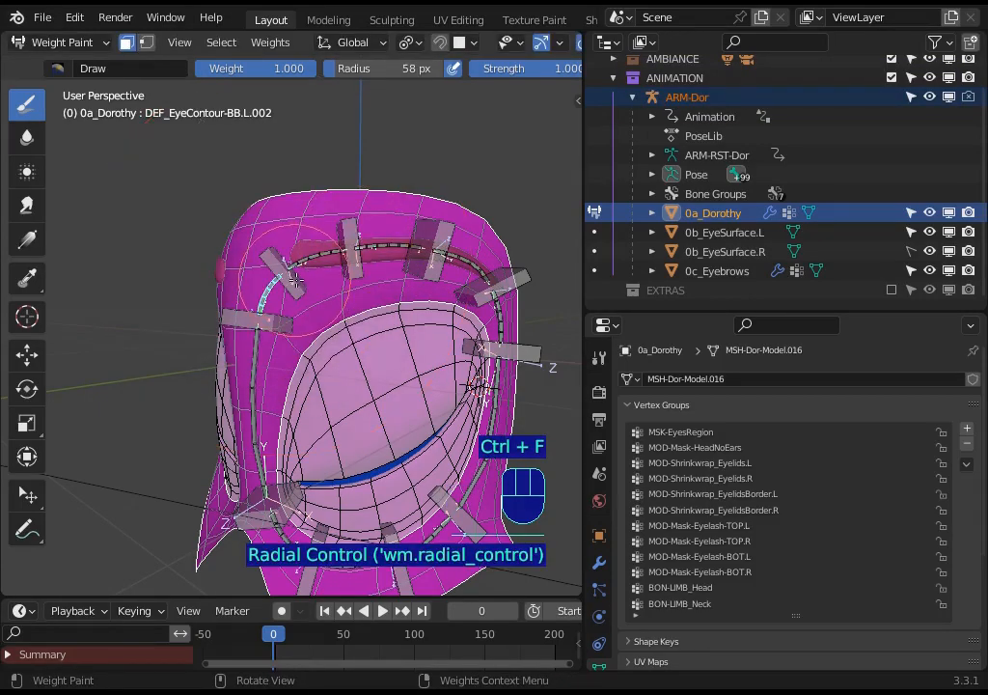
# Step: Try Draw brush strengths of 0.618 and 0.667 while keeping the weight at 1.000
pyautogui.hotkey('shift', 'f')
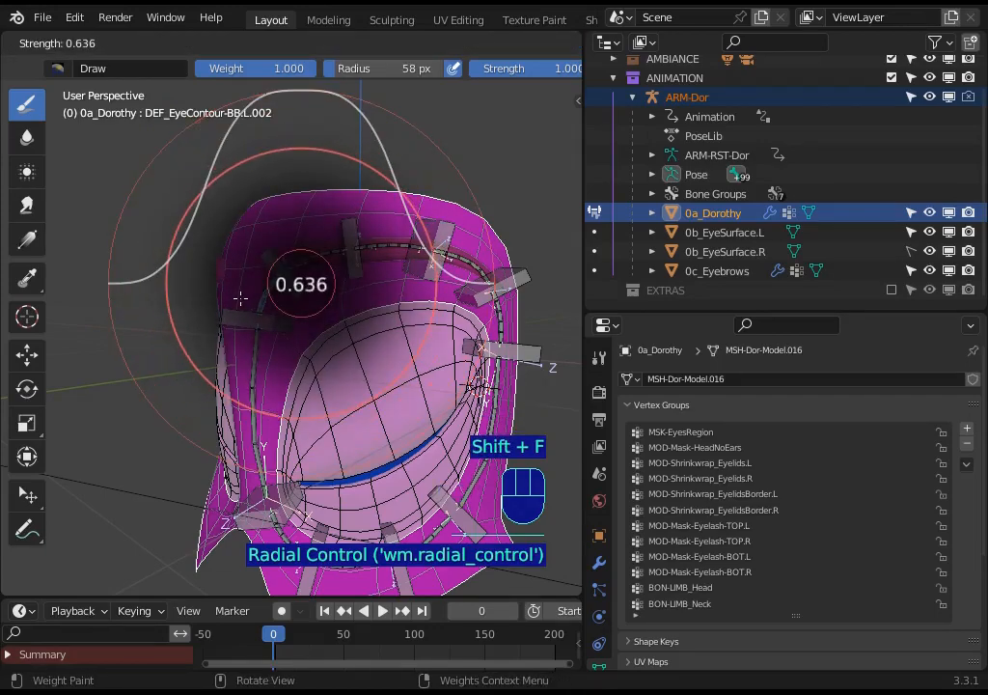
pyautogui.click(238, 299)
pyautogui.hotkey('ctrl', 'f')
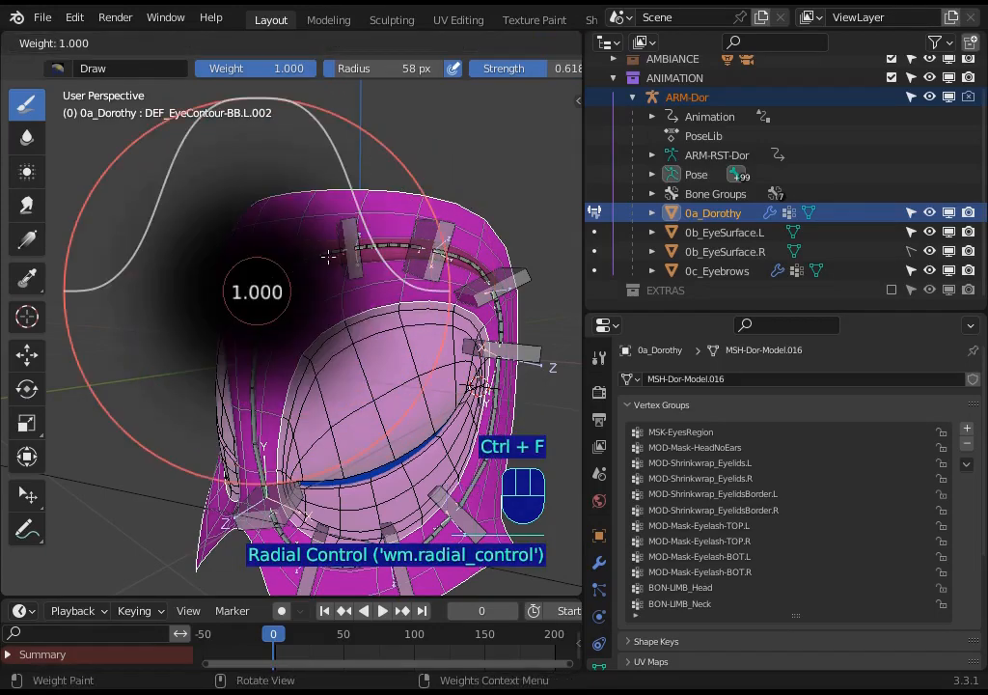
pyautogui.click(329, 256)
pyautogui.hotkey('shift', 'f')
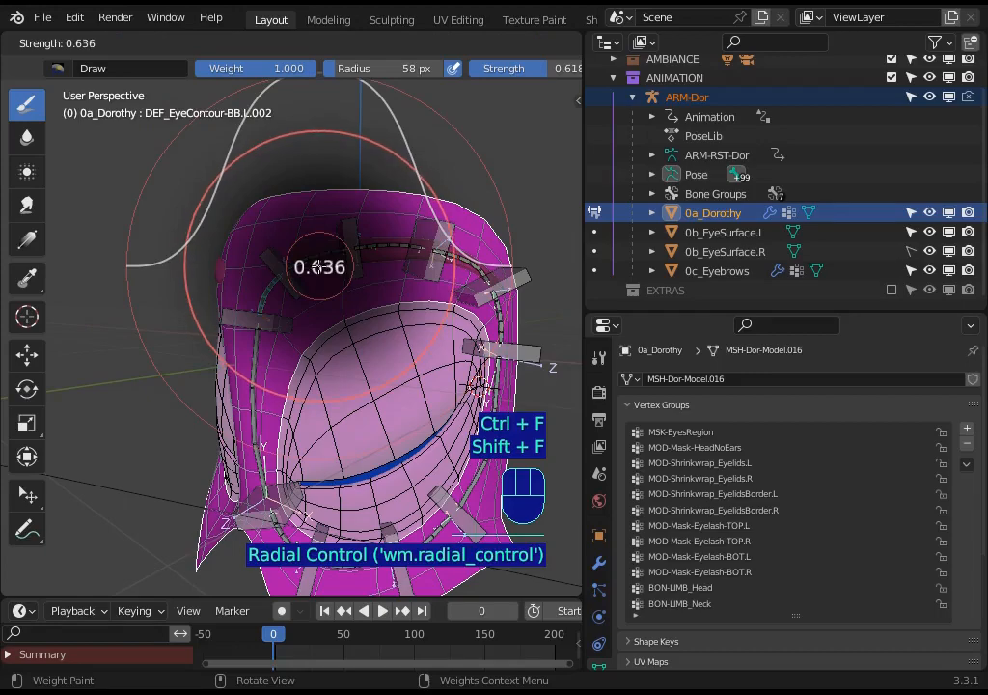
pyautogui.click(320, 267)
pyautogui.moveTo(317, 268); pyautogui.dragTo(334, 276, button='middle')
# Step: Set the Draw brush's strength to 0.700 and its radius to 42 px
pyautogui.hotkey('shift', 'f')
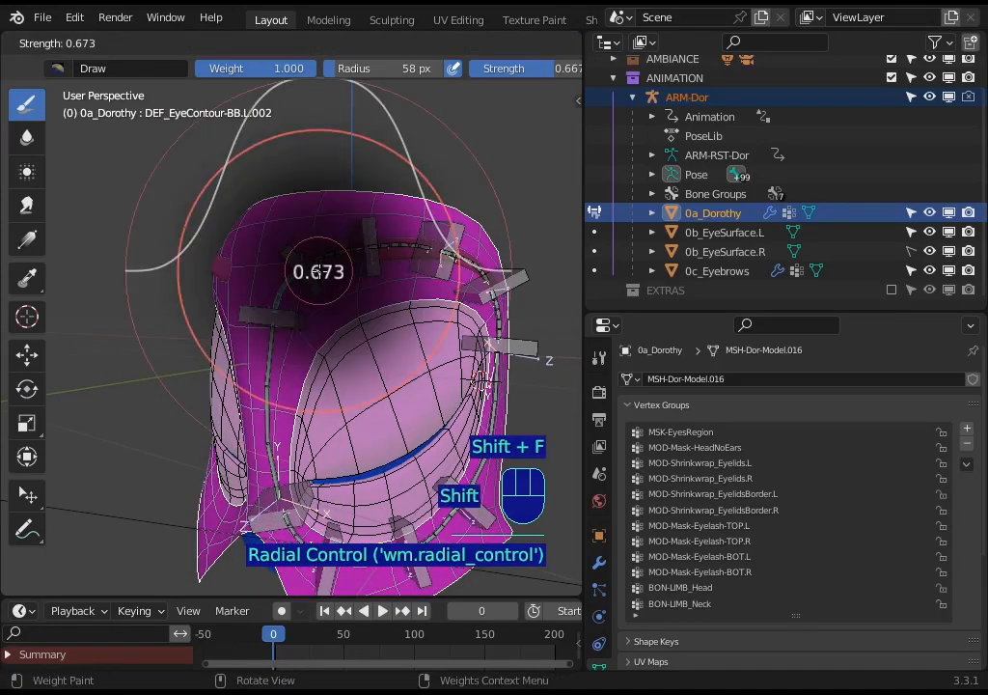
pyautogui.press('ctrl')
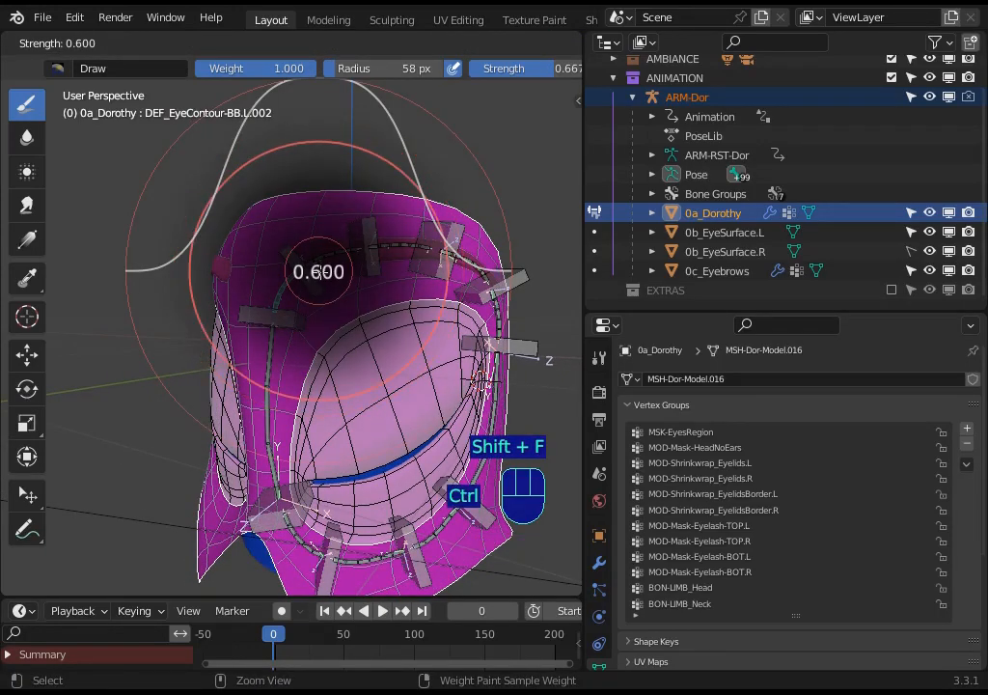
pyautogui.click(292, 280)
pyautogui.press('f')
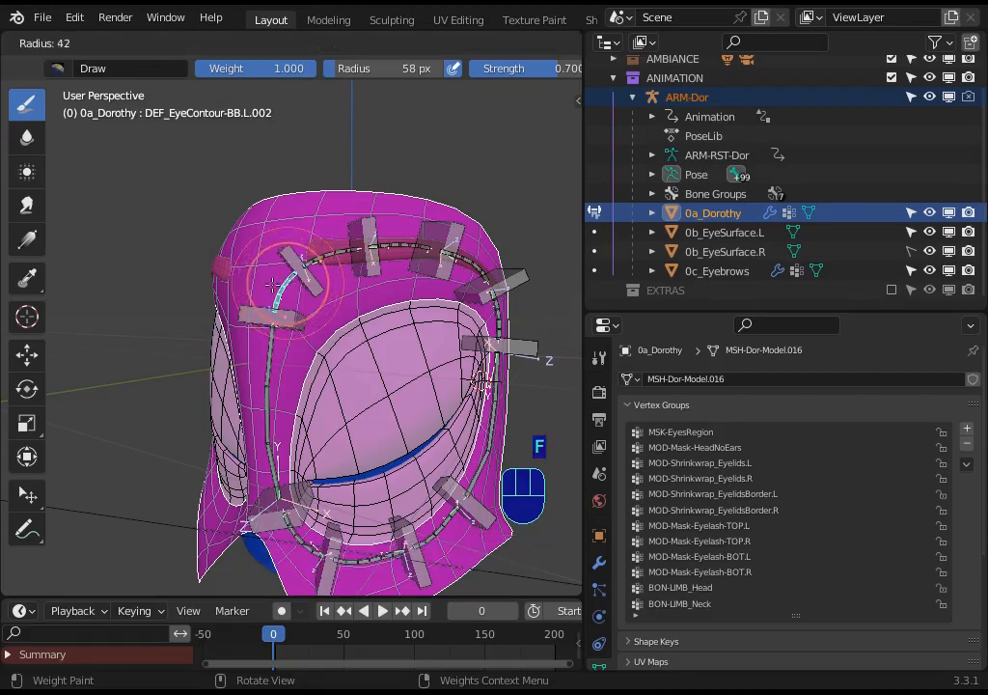
pyautogui.click(274, 281)
# Step: Paint weight on the unmasked skin around bone DEF_EyeContour-BB.L.002 above the eye, ending with the Draw brush active
pyautogui.moveTo(280, 295)
pyautogui.mouseDown()
pyautogui.moveTo(291, 303)
pyautogui.moveTo(278, 270)
pyautogui.moveTo(290, 245)
pyautogui.mouseUp()
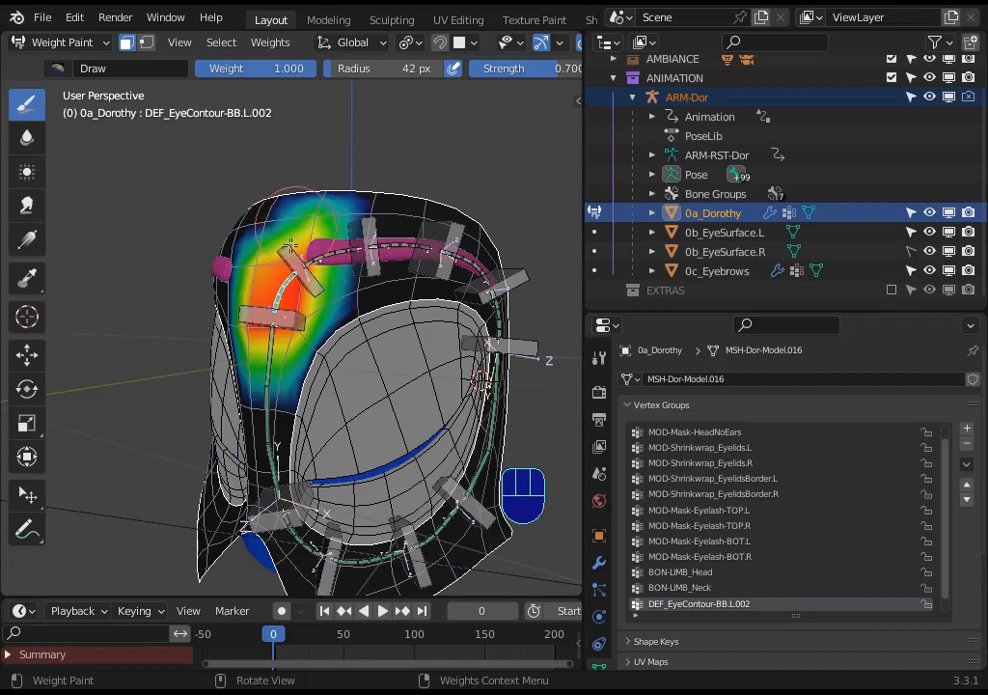
pyautogui.moveTo(278, 323)
pyautogui.mouseDown()
pyautogui.moveTo(228, 272)
pyautogui.moveTo(227, 243)
pyautogui.mouseUp()
pyautogui.click(32, 141)
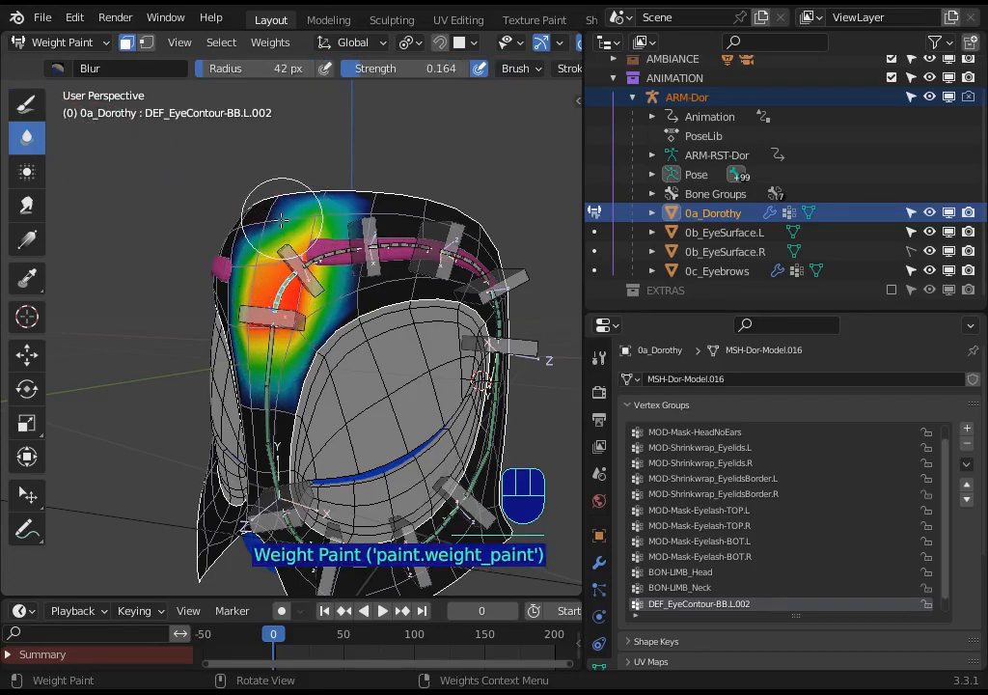
pyautogui.click(26, 103)
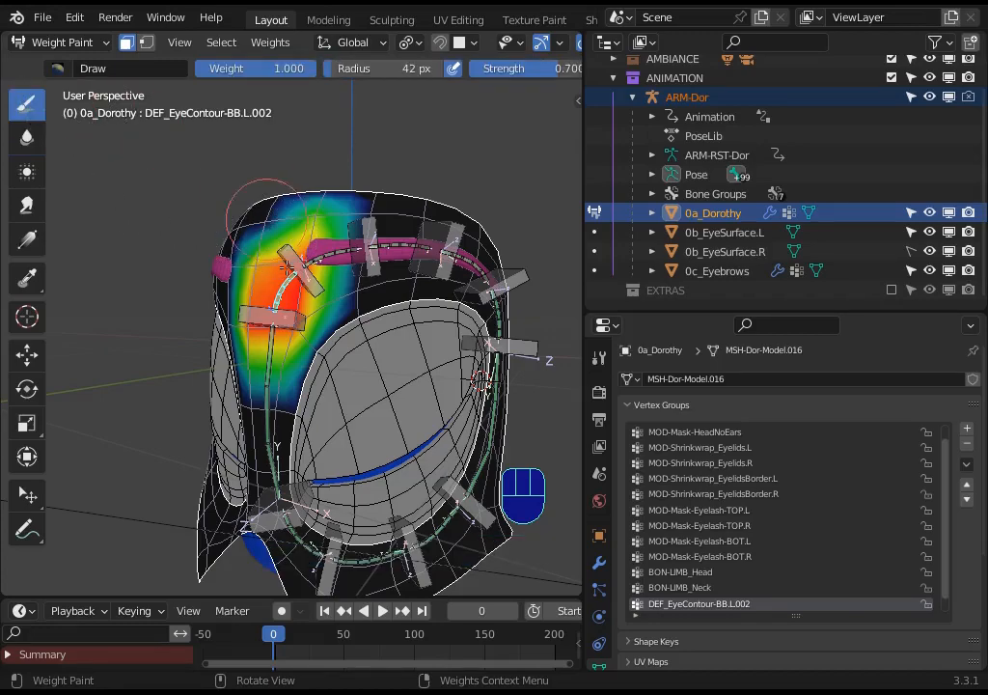
# Step: Finish painting bone DEF_EyeContour-BB.L.002, select DEF_EyeContour-BB.L.003 with the Paint Mask briefly off, and paint its weight on the masked skin above the eye
pyautogui.moveTo(280, 258)
pyautogui.mouseDown()
pyautogui.moveTo(309, 232)
pyautogui.moveTo(267, 226)
pyautogui.moveTo(314, 268)
pyautogui.mouseUp()
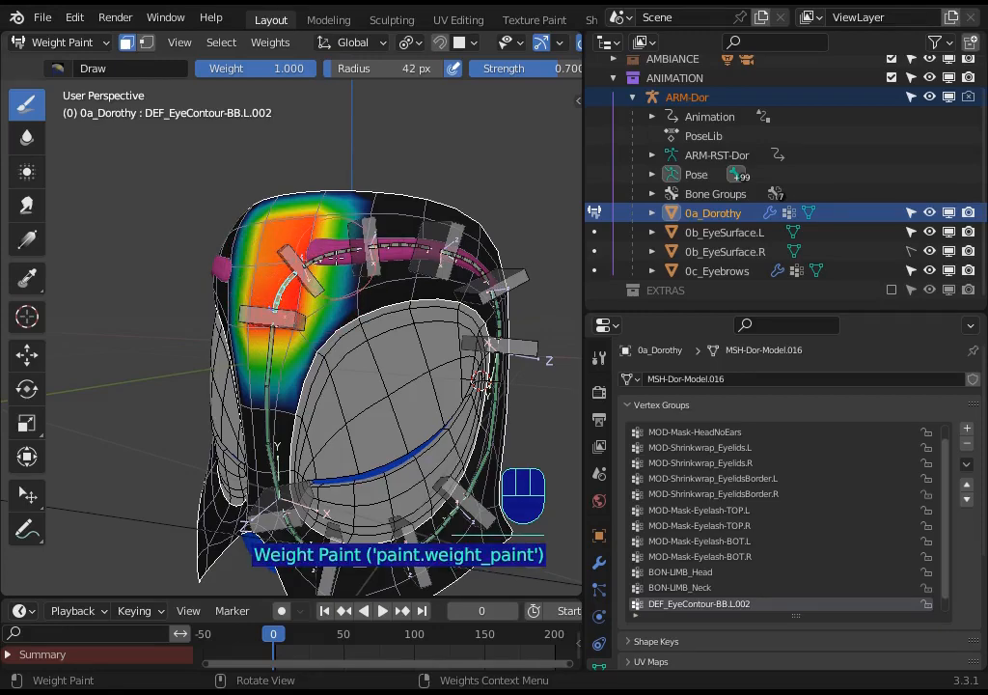
pyautogui.press('o')
pyautogui.keyDown('ctrl'); pyautogui.click(313, 253); pyautogui.keyUp('ctrl')
pyautogui.press('o')
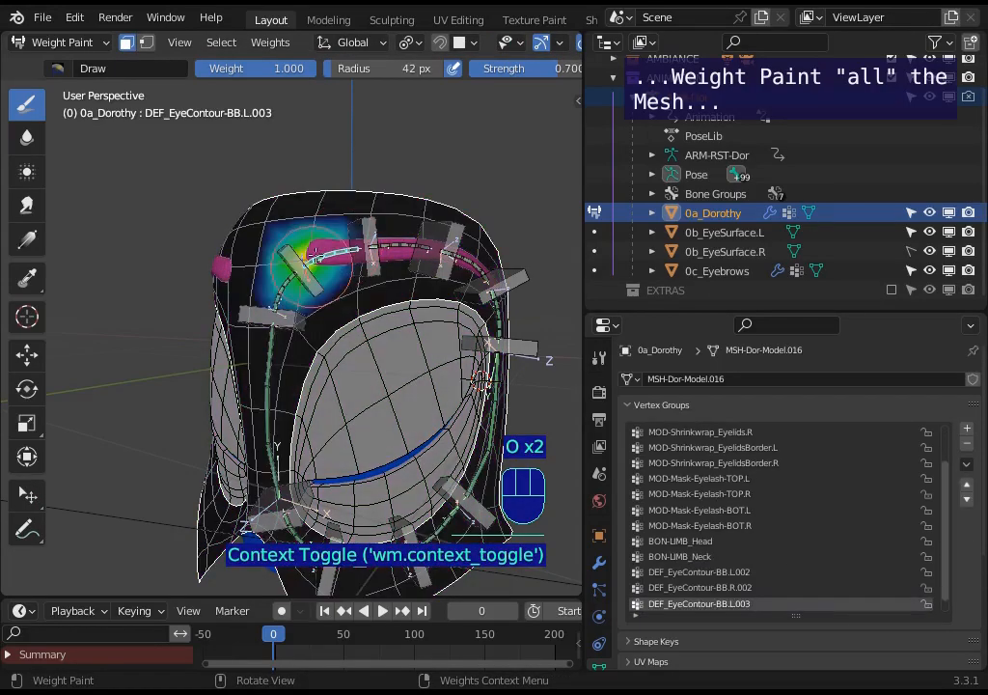
pyautogui.moveTo(307, 271)
pyautogui.mouseDown()
pyautogui.moveTo(259, 278)
pyautogui.moveTo(299, 178)
pyautogui.moveTo(313, 219)
pyautogui.moveTo(253, 185)
pyautogui.moveTo(295, 176)
pyautogui.moveTo(253, 184)
pyautogui.moveTo(259, 263)
pyautogui.moveTo(301, 261)
pyautogui.moveTo(296, 305)
pyautogui.moveTo(361, 268)
pyautogui.moveTo(281, 254)
pyautogui.moveTo(419, 209)
pyautogui.moveTo(413, 238)
pyautogui.mouseUp()
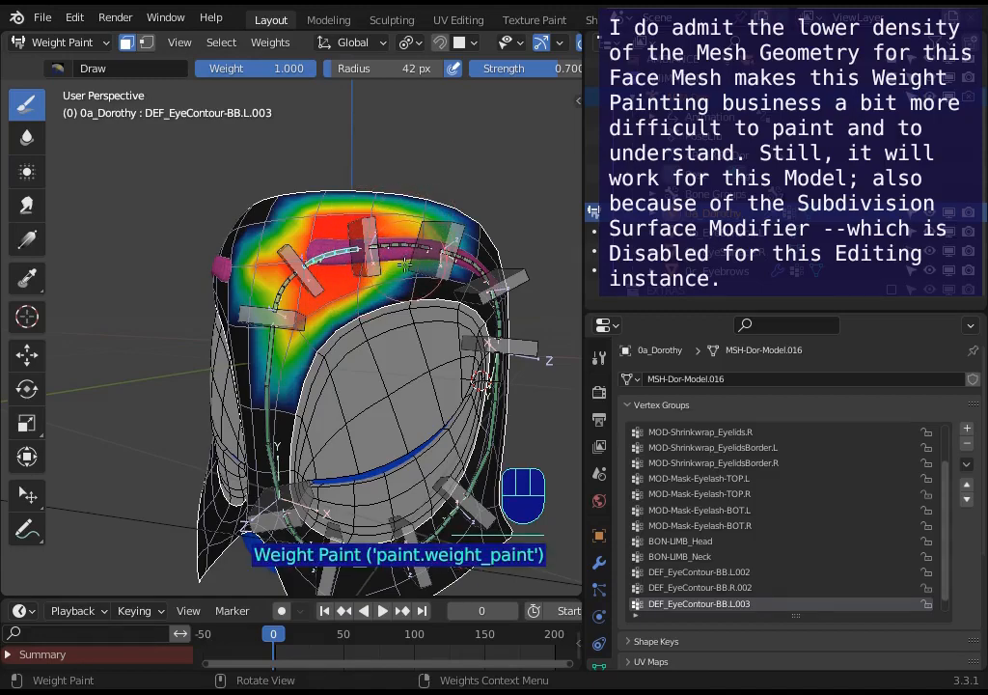
pyautogui.moveTo(245, 201); pyautogui.dragTo(271, 216)
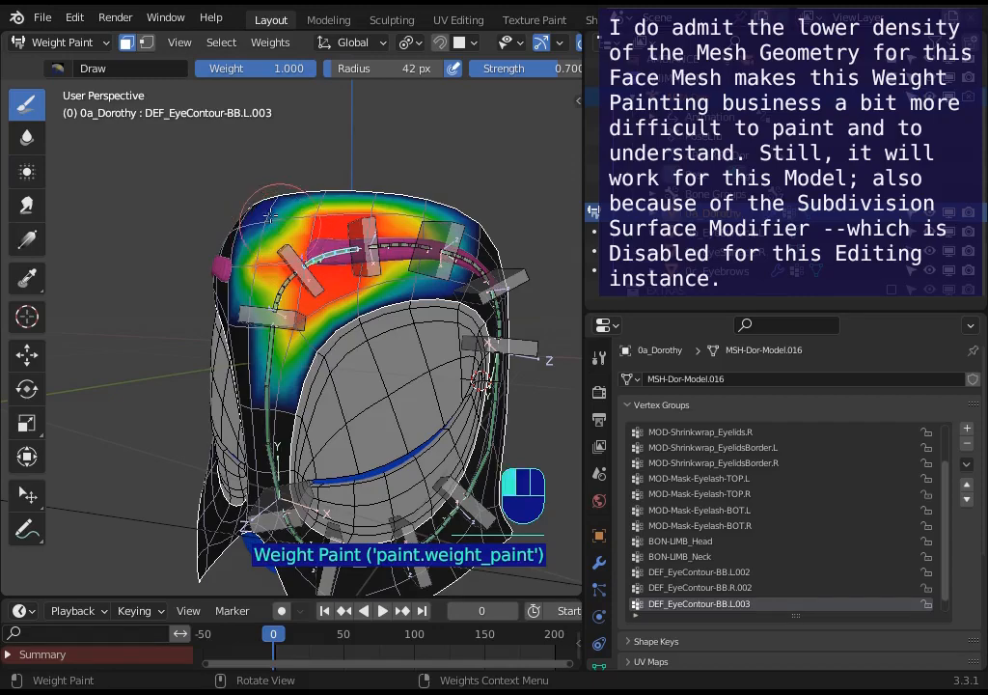
# Step: Select bone DEF_EyeContour-BB.L.004 with the Paint Mask briefly off, and paint its weight on the skin above the middle of the eye
pyautogui.keyDown('ctrl'); pyautogui.click(372, 240); pyautogui.keyUp('ctrl')
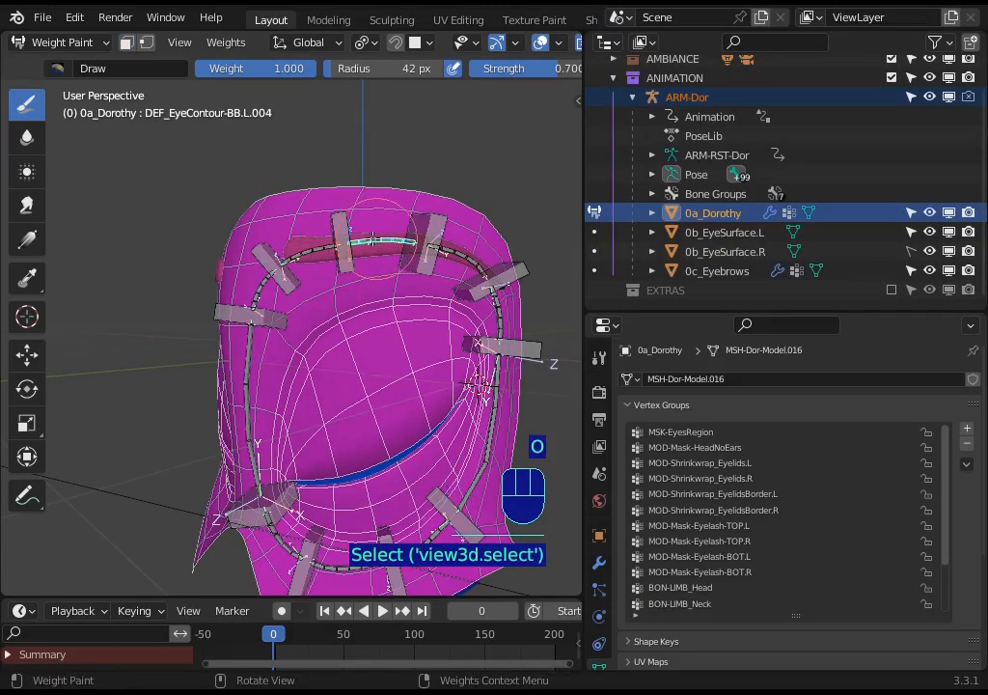
pyautogui.press('o')
pyautogui.press('o')
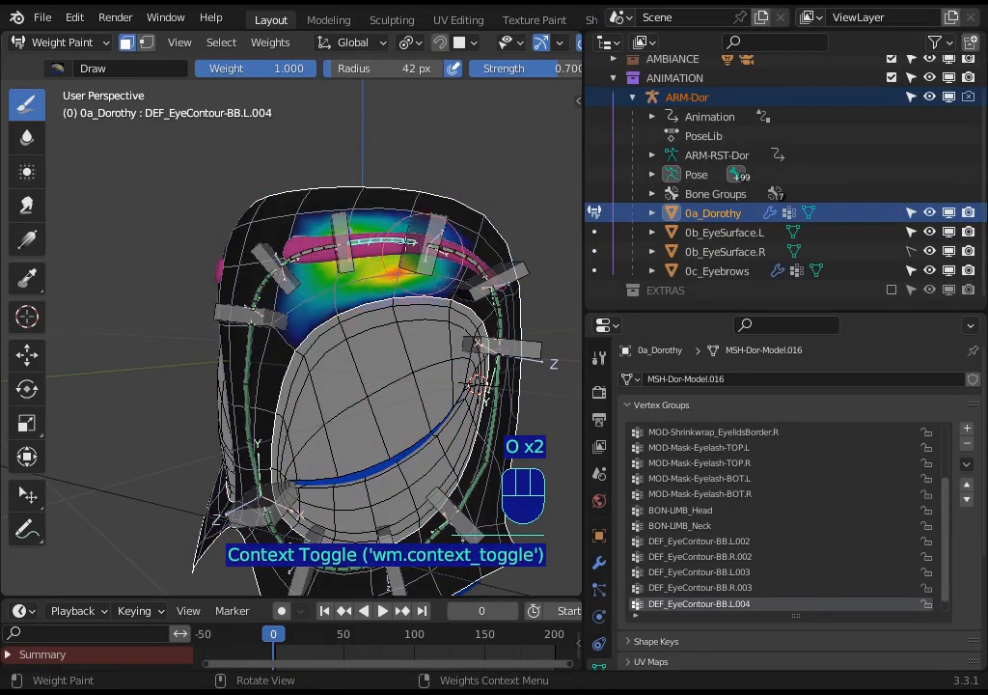
pyautogui.moveTo(409, 241)
pyautogui.mouseDown()
pyautogui.moveTo(380, 223)
pyautogui.moveTo(391, 212)
pyautogui.moveTo(360, 231)
pyautogui.moveTo(341, 281)
pyautogui.moveTo(467, 249)
pyautogui.mouseUp()
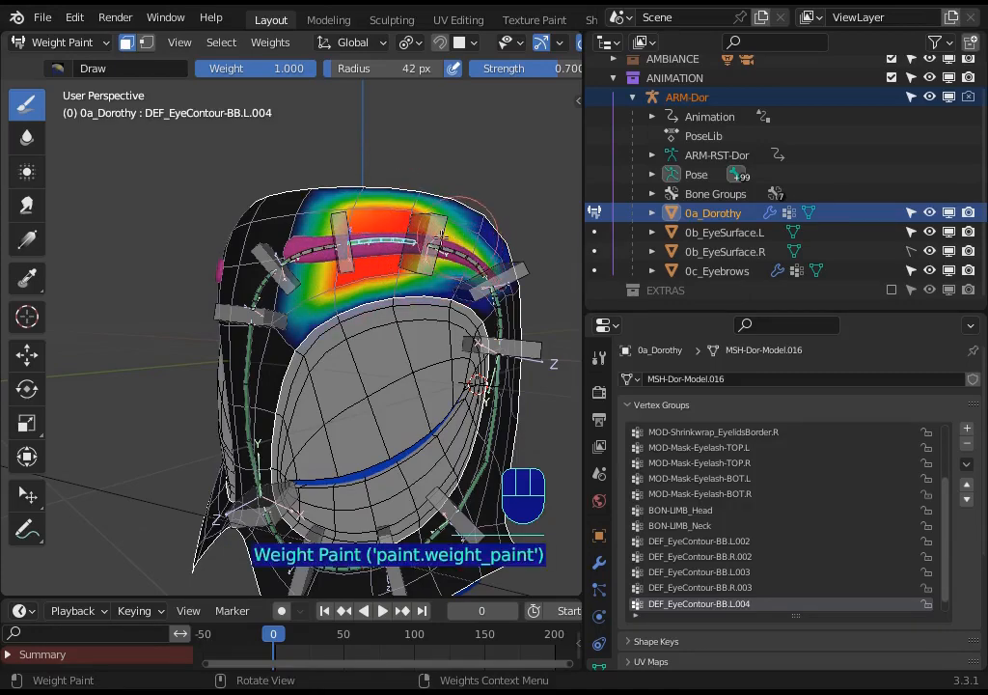
# Step: Select bone DEF_EyeContour-BB.L.005 with the Paint Mask briefly off, and paint its weight around the eye's upper outer corner
pyautogui.press('o')
pyautogui.click(431, 244)
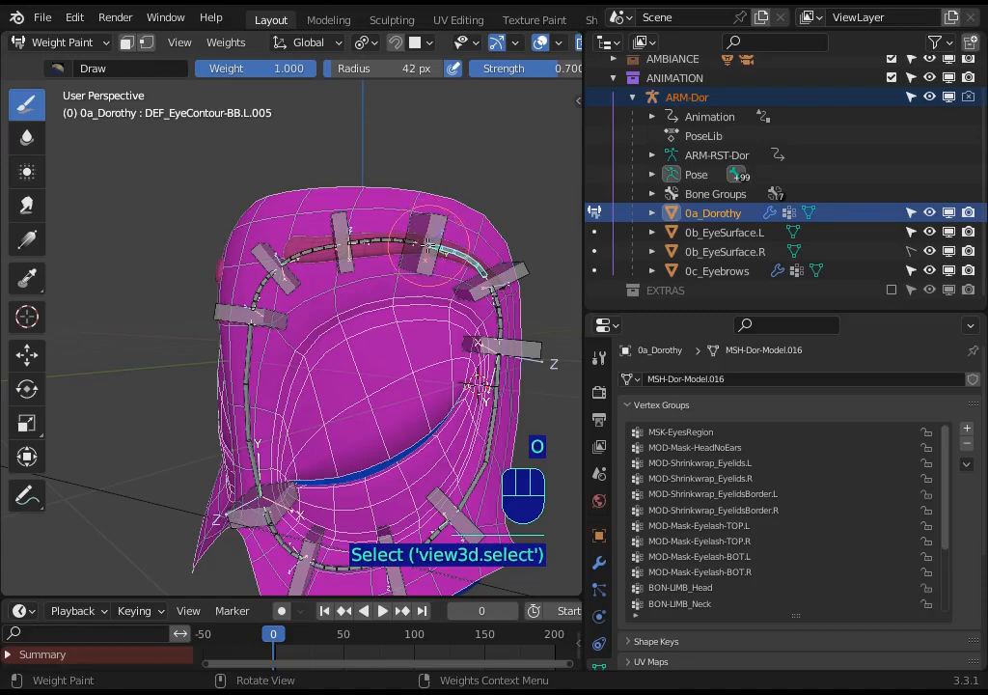
pyautogui.press('o')
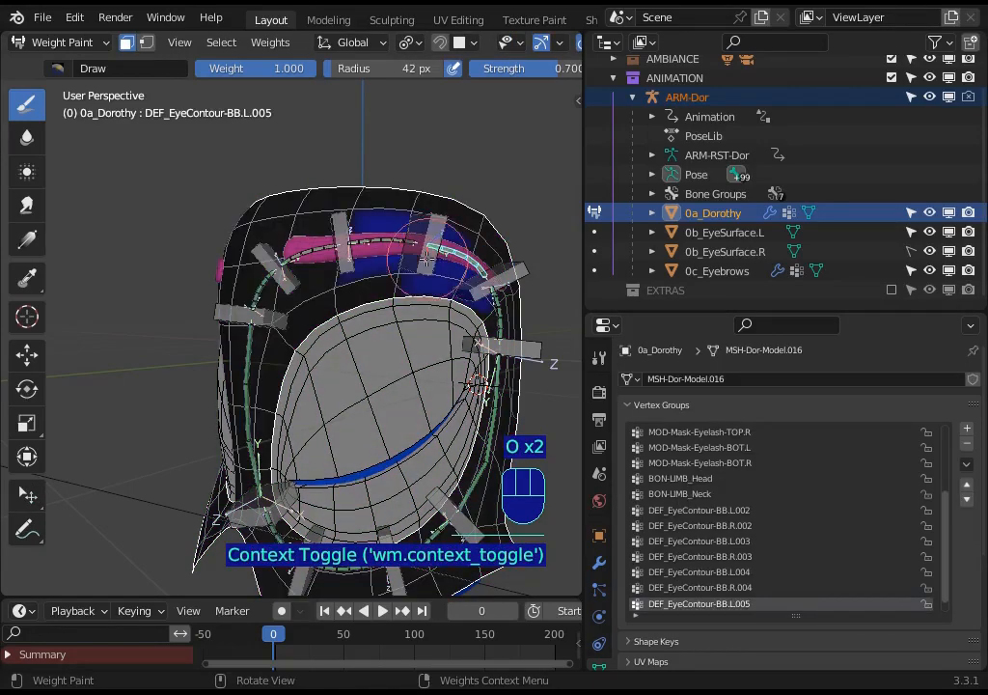
pyautogui.moveTo(430, 242); pyautogui.dragTo(494, 247)
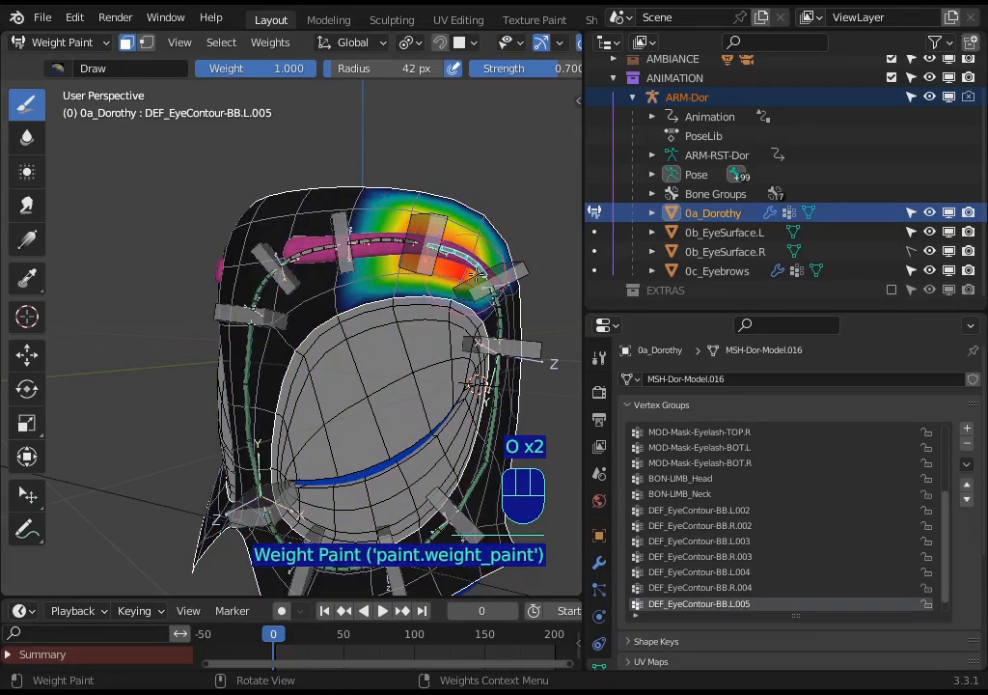
pyautogui.moveTo(475, 276); pyautogui.dragTo(500, 283, button='middle')
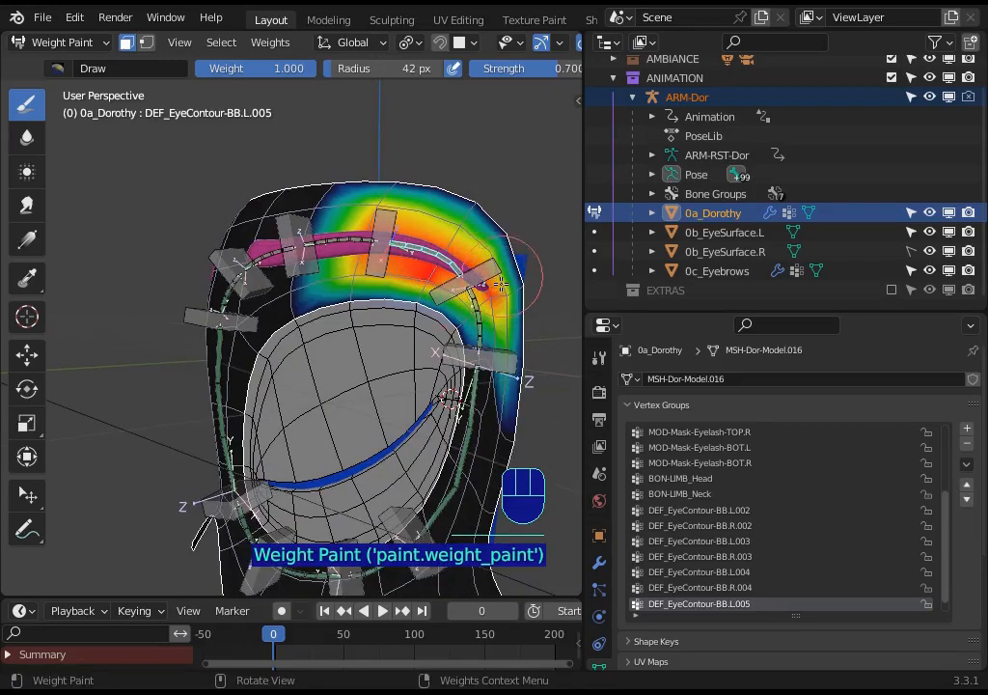
pyautogui.moveTo(499, 283); pyautogui.dragTo(471, 302)
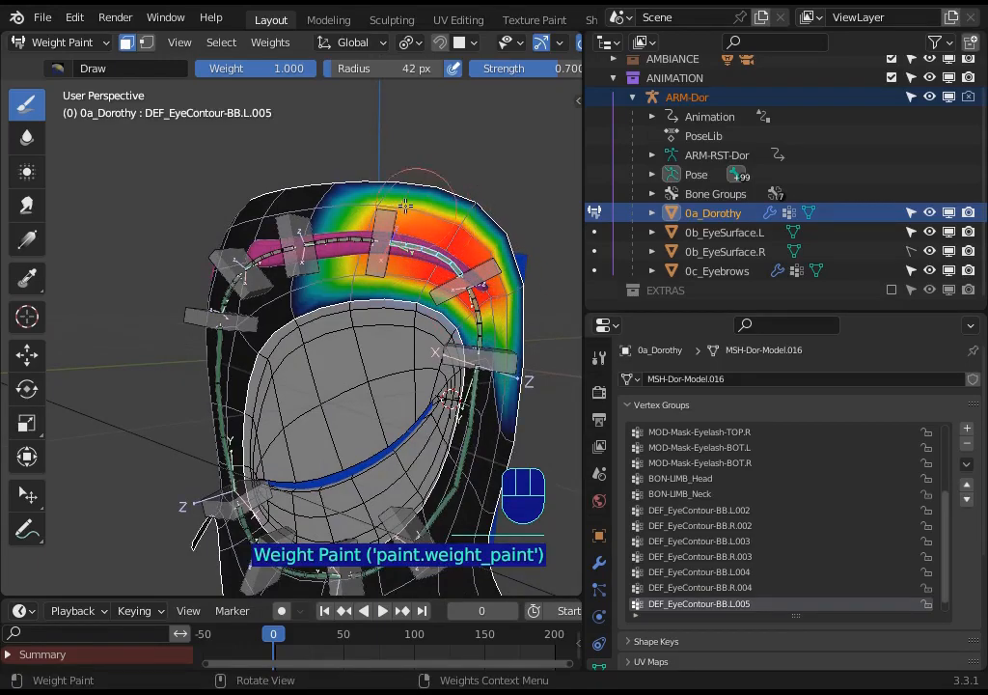
pyautogui.moveTo(405, 205); pyautogui.dragTo(408, 265)
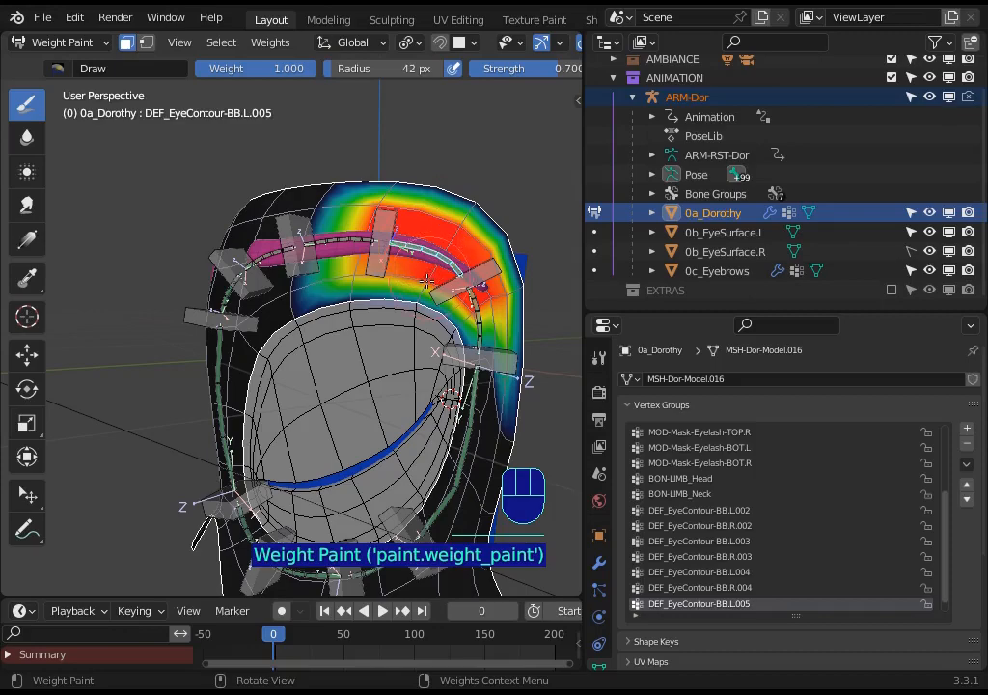
# Step: Select bone DEF_EyeContour-BB.L.006 with the Paint Mask briefly off, and paint its weight along the outer side of the eye
pyautogui.keyDown('ctrl'); pyautogui.click(472, 301); pyautogui.keyUp('ctrl')
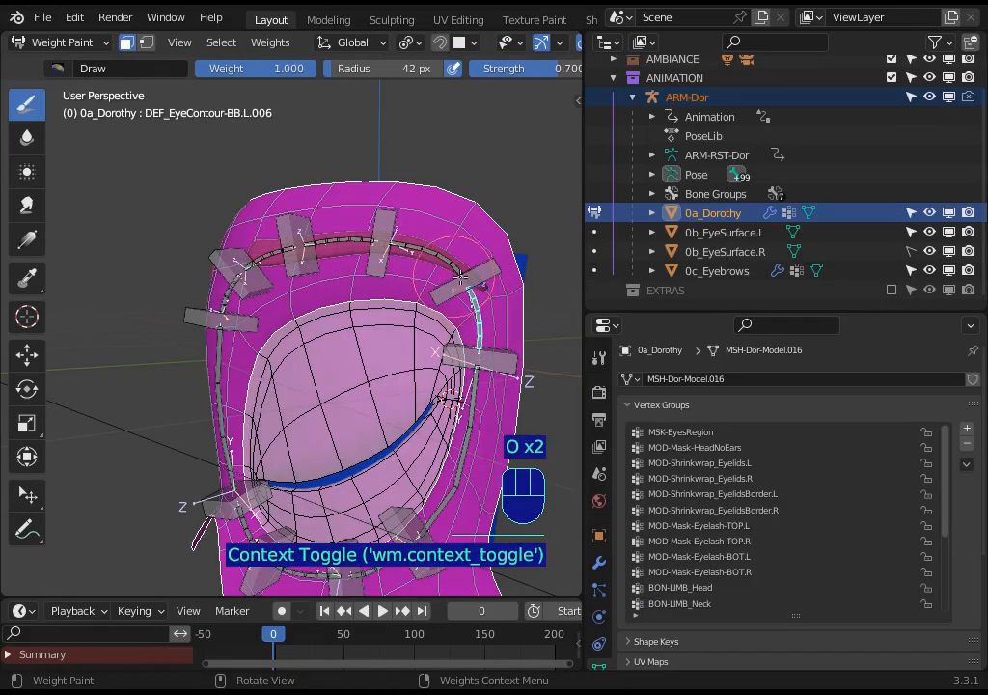
pyautogui.moveTo(461, 280)
pyautogui.mouseDown()
pyautogui.moveTo(477, 253)
pyautogui.moveTo(459, 236)
pyautogui.moveTo(500, 376)
pyautogui.moveTo(504, 335)
pyautogui.moveTo(503, 415)
pyautogui.moveTo(487, 371)
pyautogui.mouseUp()
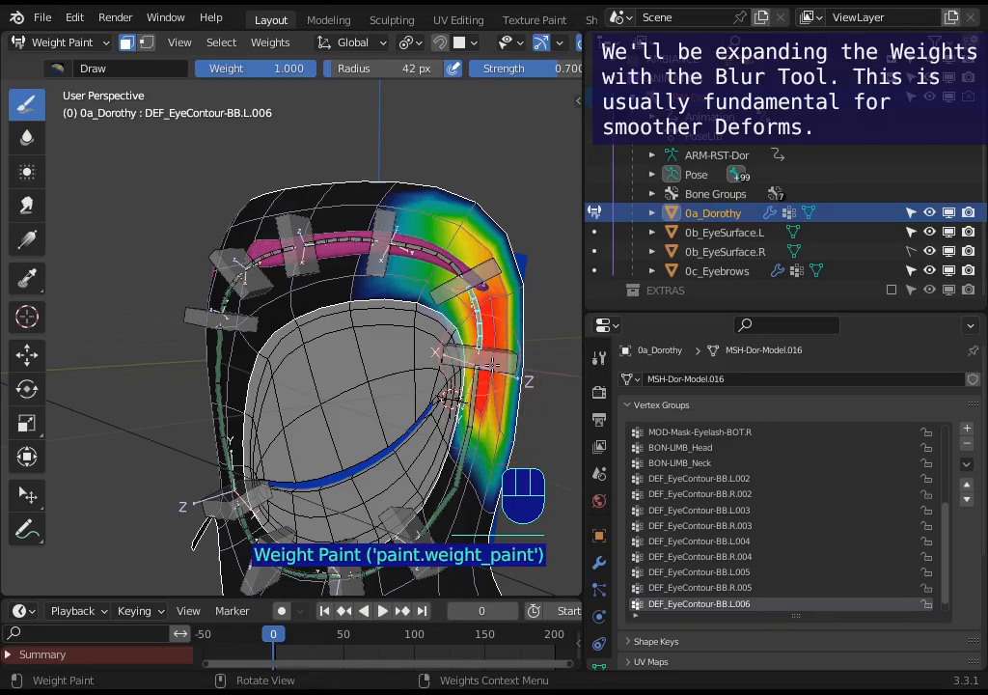
pyautogui.moveTo(491, 362)
pyautogui.mouseDown(button='middle')
pyautogui.moveTo(454, 319)
pyautogui.moveTo(480, 256)
pyautogui.mouseUp(button='middle')
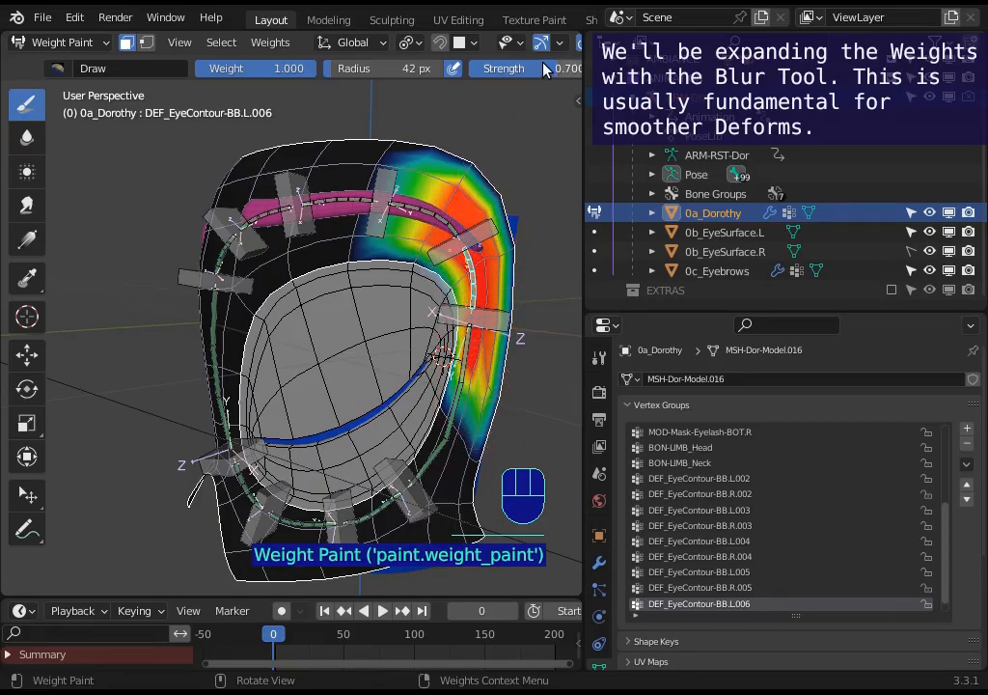
# Step: Check the weight painting options for the Auto Normalize setting
pyautogui.scroll(-4, 319, 74)
pyautogui.moveTo(479, 73); pyautogui.dragTo(306, 73, button='middle')
pyautogui.moveTo(492, 101)
pyautogui.mouseDown(button='middle')
pyautogui.moveTo(371, 72)
pyautogui.moveTo(487, 82)
pyautogui.mouseUp(button='middle')
pyautogui.scroll(-1, 496, 69)
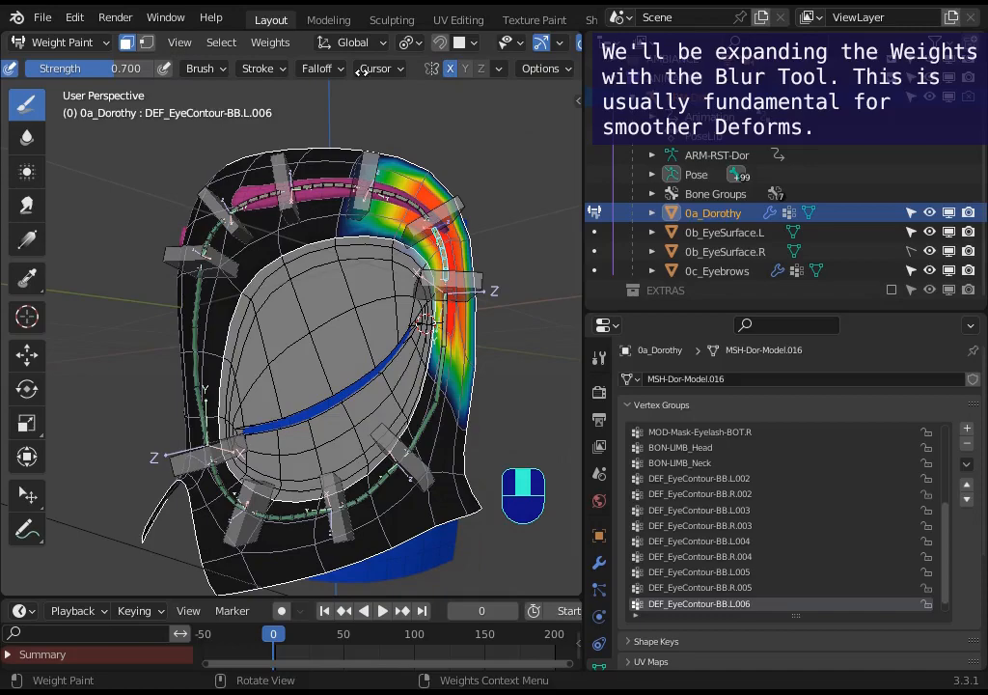
pyautogui.click(540, 69)
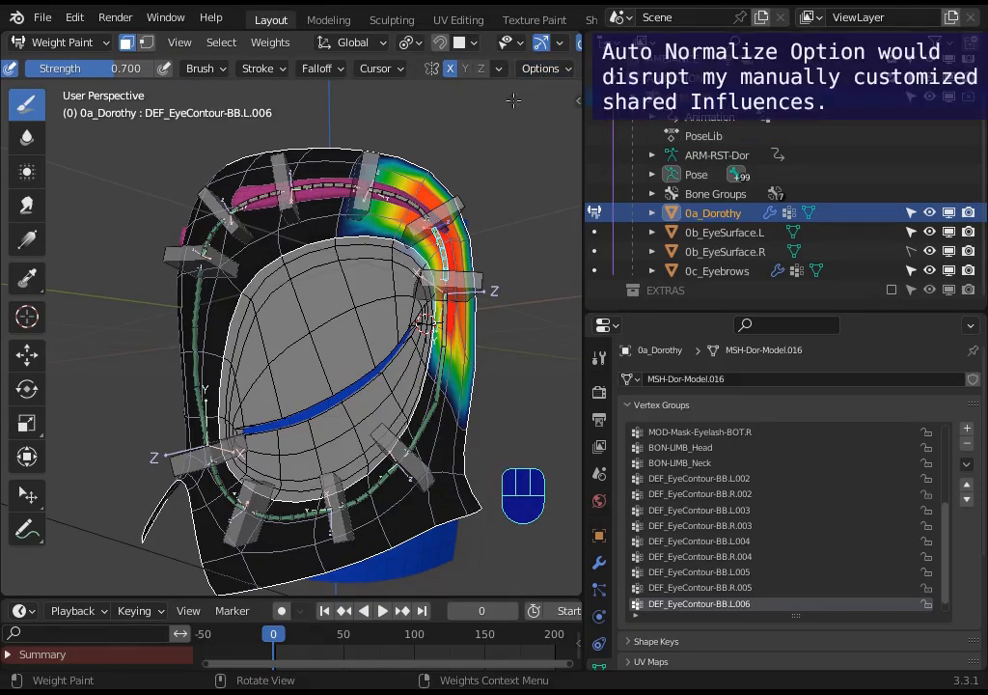
pyautogui.moveTo(463, 313); pyautogui.dragTo(426, 360, button='middle')
pyautogui.keyDown('ctrl'); pyautogui.click(424, 369); pyautogui.keyUp('ctrl')
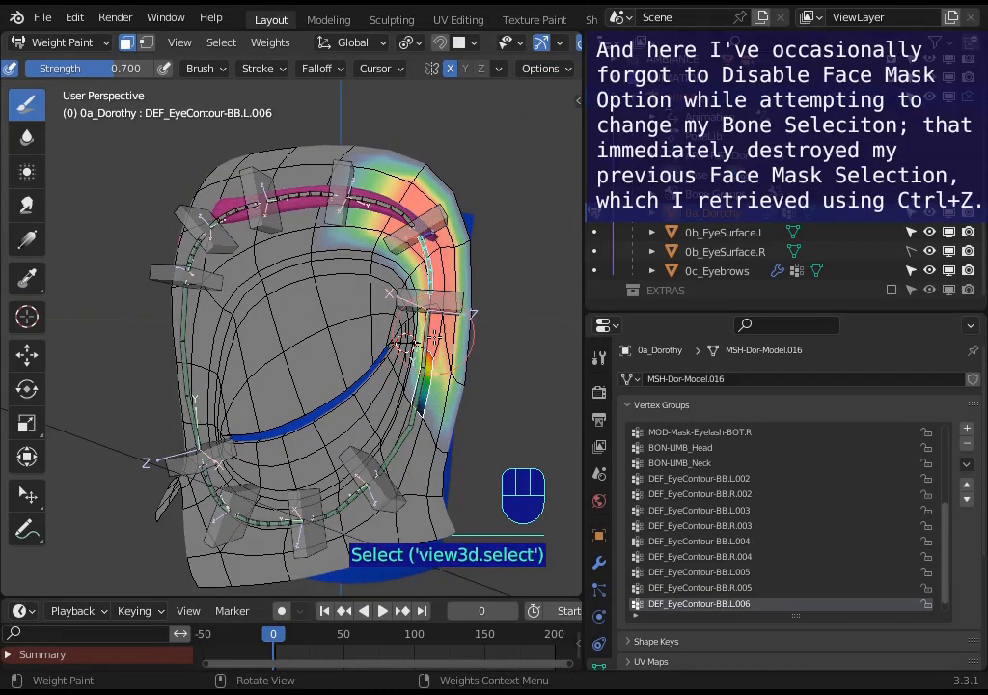
pyautogui.hotkey('ctrl', 'z')
pyautogui.hotkey('ctrl', 'z')
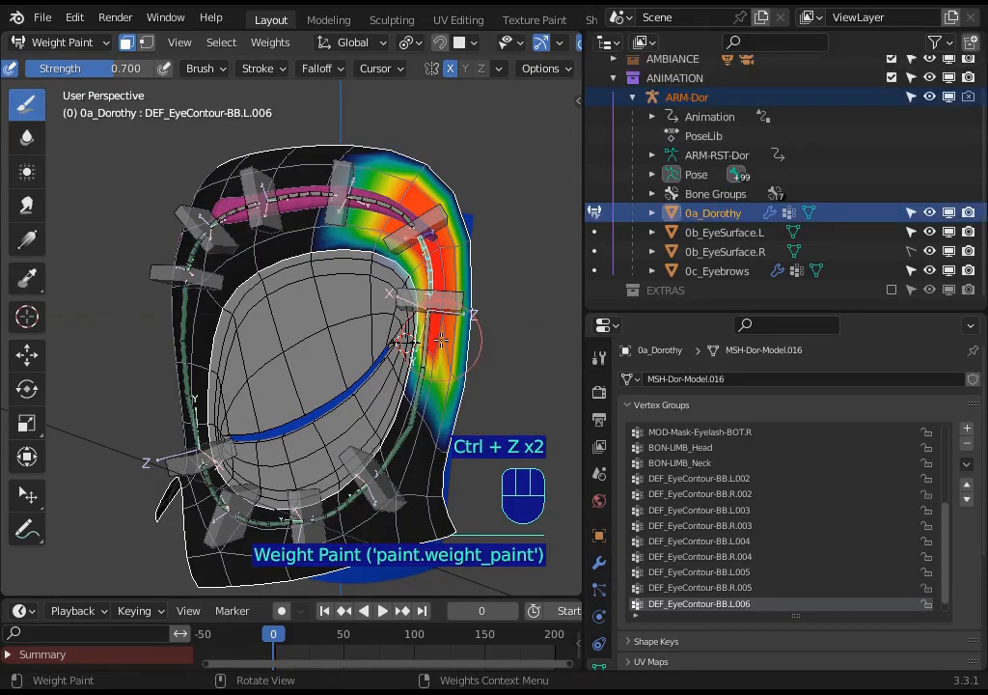
# Step: Select bone DEF_EyeContour-BB.L.007 with the Paint Mask briefly off, and paint its weight down the outer side of the eye to the lower corner
pyautogui.press('o')
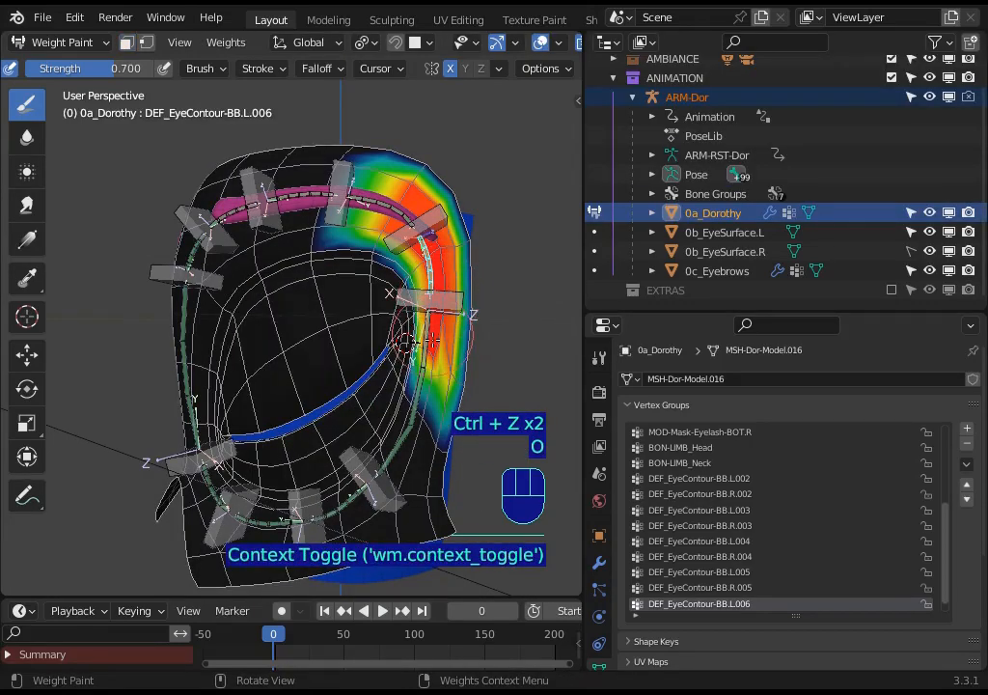
pyautogui.keyDown('ctrl'); pyautogui.click(423, 338); pyautogui.keyUp('ctrl')
pyautogui.press('o')
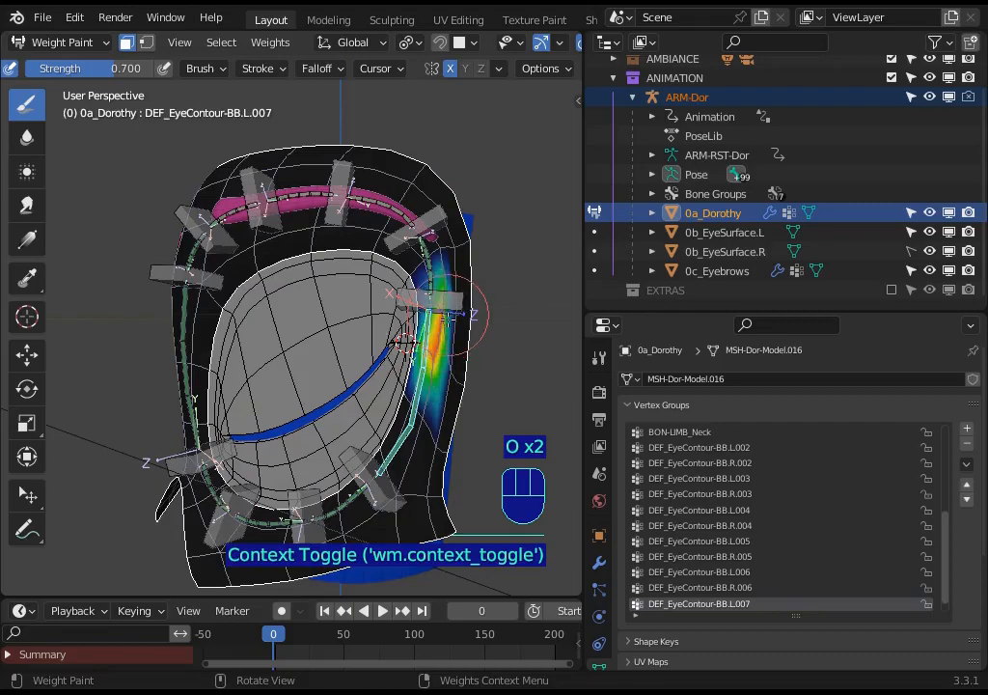
pyautogui.moveTo(446, 302)
pyautogui.mouseDown()
pyautogui.moveTo(453, 259)
pyautogui.moveTo(453, 335)
pyautogui.mouseUp()
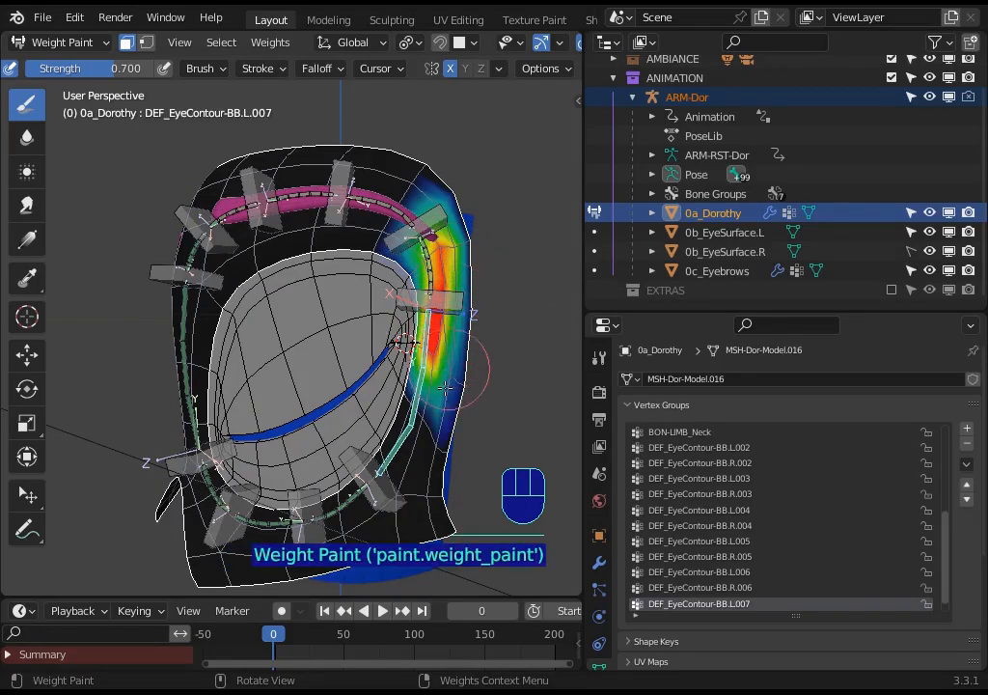
pyautogui.moveTo(446, 386)
pyautogui.mouseDown(button='middle')
pyautogui.moveTo(448, 373)
pyautogui.moveTo(443, 405)
pyautogui.mouseUp(button='middle')
pyautogui.moveTo(446, 406); pyautogui.dragTo(436, 448)
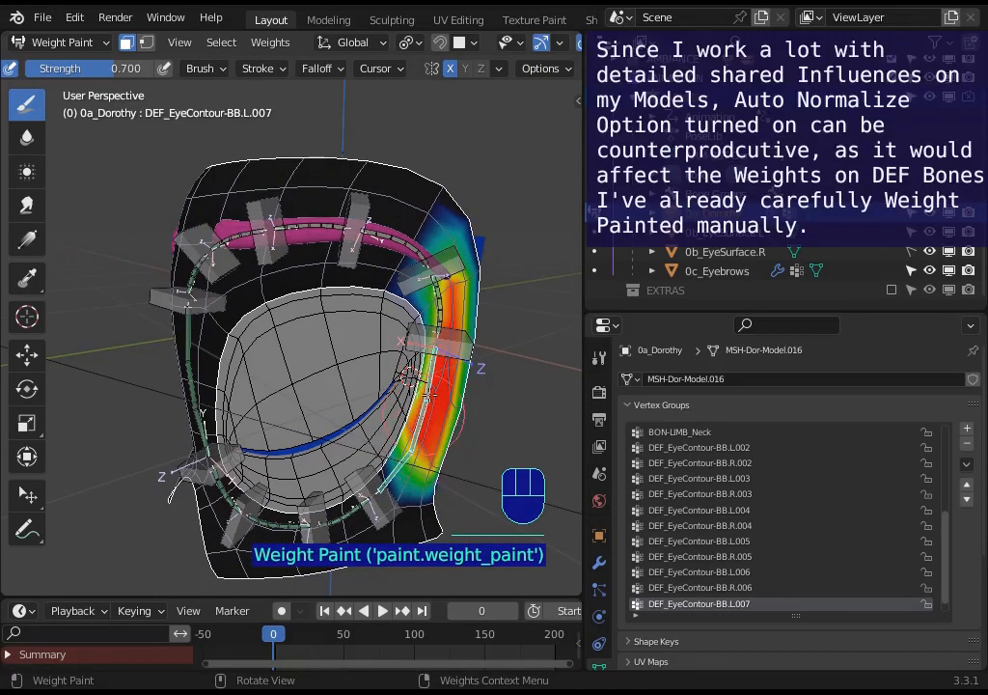
pyautogui.moveTo(434, 450); pyautogui.dragTo(427, 425, button='middle')
pyautogui.moveTo(422, 439)
pyautogui.mouseDown()
pyautogui.moveTo(413, 492)
pyautogui.moveTo(433, 488)
pyautogui.moveTo(403, 468)
pyautogui.mouseUp()
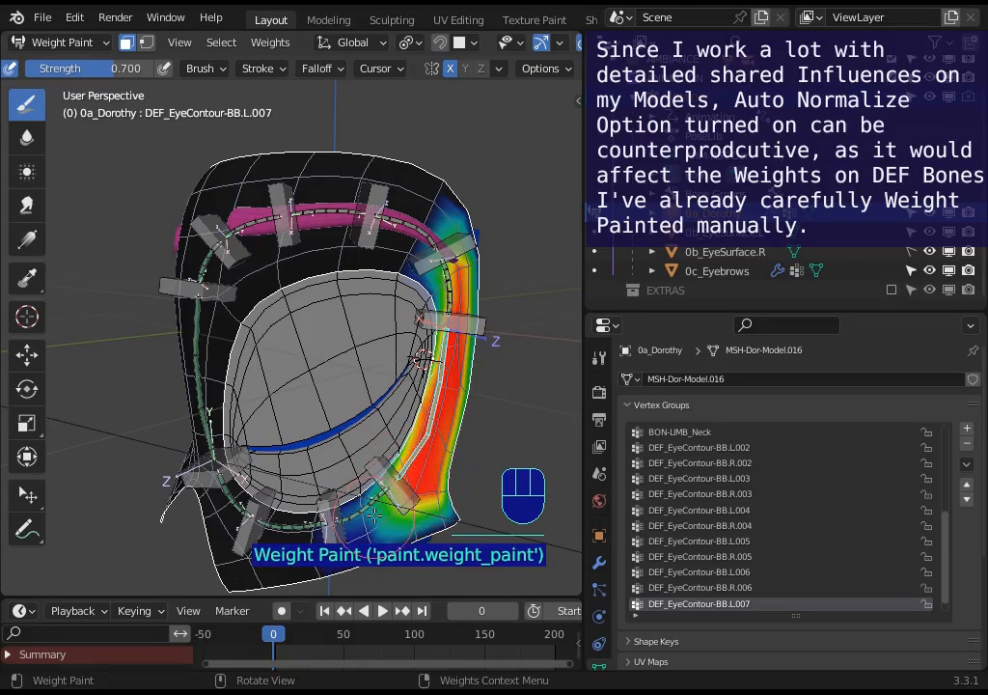
pyautogui.moveTo(415, 389); pyautogui.dragTo(350, 320, button='middle')
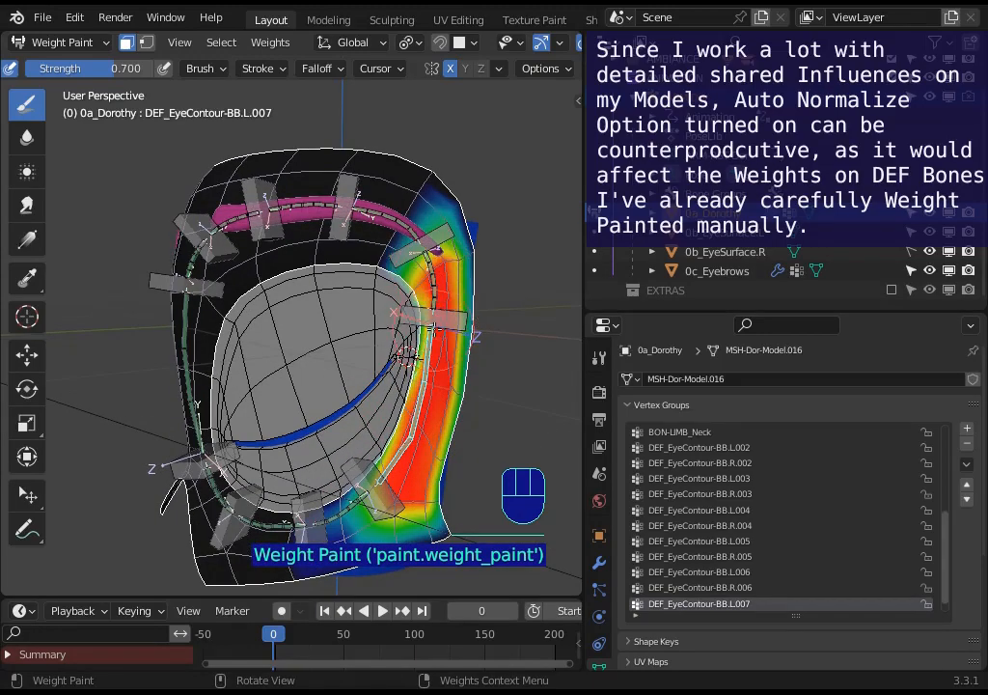
# Step: Select bone DEF_EyeContour-BB.L.008 with the Paint Mask briefly off, and paint its weight around the eye's lower outer corner
pyautogui.moveTo(403, 355); pyautogui.dragTo(406, 300, button='middle')
pyautogui.press('o')
pyautogui.keyDown('ctrl'); pyautogui.click(365, 431); pyautogui.keyUp('ctrl')
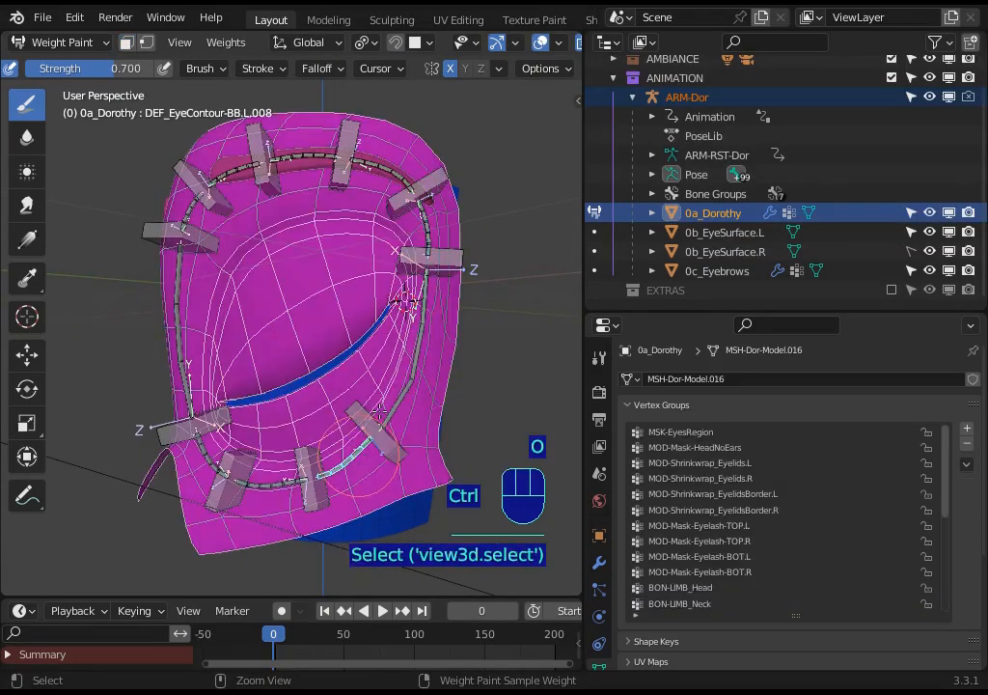
pyautogui.press('o')
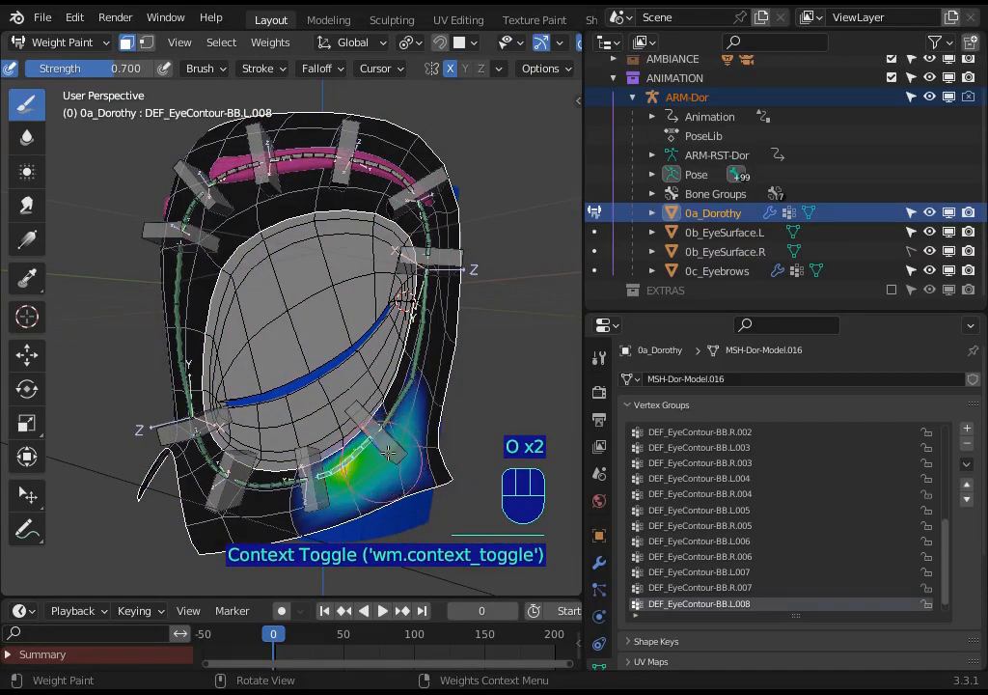
pyautogui.moveTo(396, 428)
pyautogui.mouseDown()
pyautogui.moveTo(361, 468)
pyautogui.moveTo(303, 505)
pyautogui.mouseUp()
pyautogui.moveTo(303, 505); pyautogui.dragTo(370, 485, button='middle')
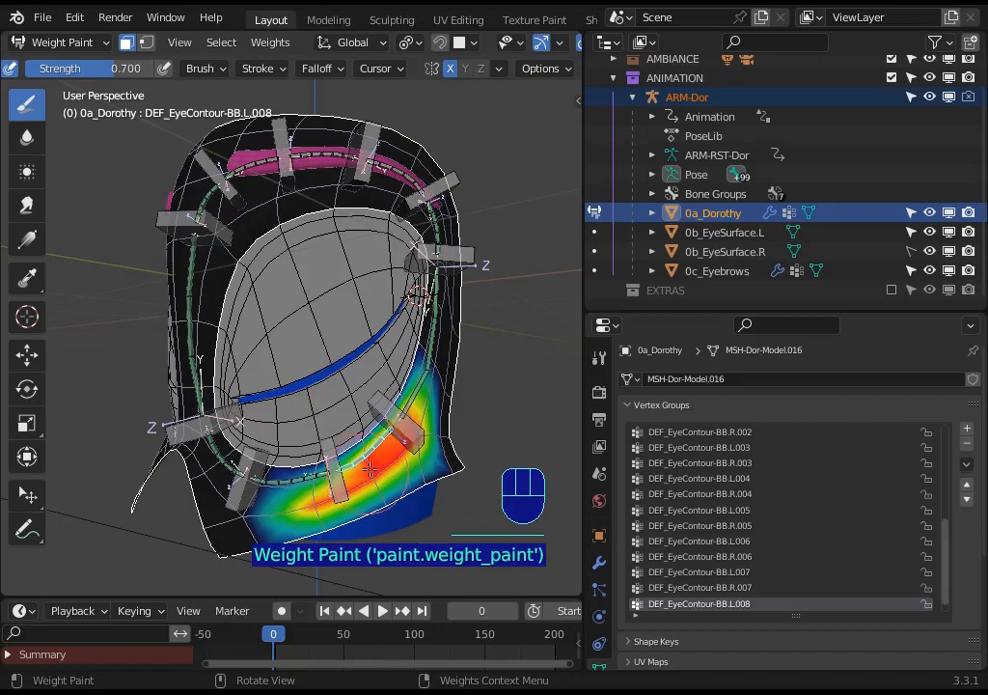
pyautogui.moveTo(346, 488); pyautogui.dragTo(381, 463)
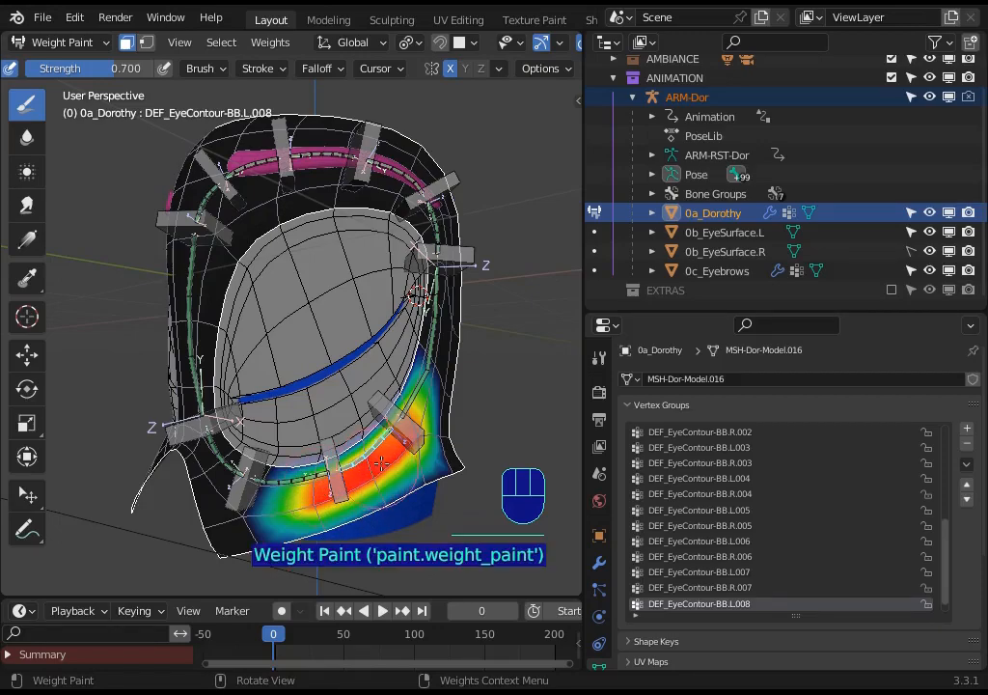
pyautogui.moveTo(386, 452); pyautogui.dragTo(394, 427, button='middle')
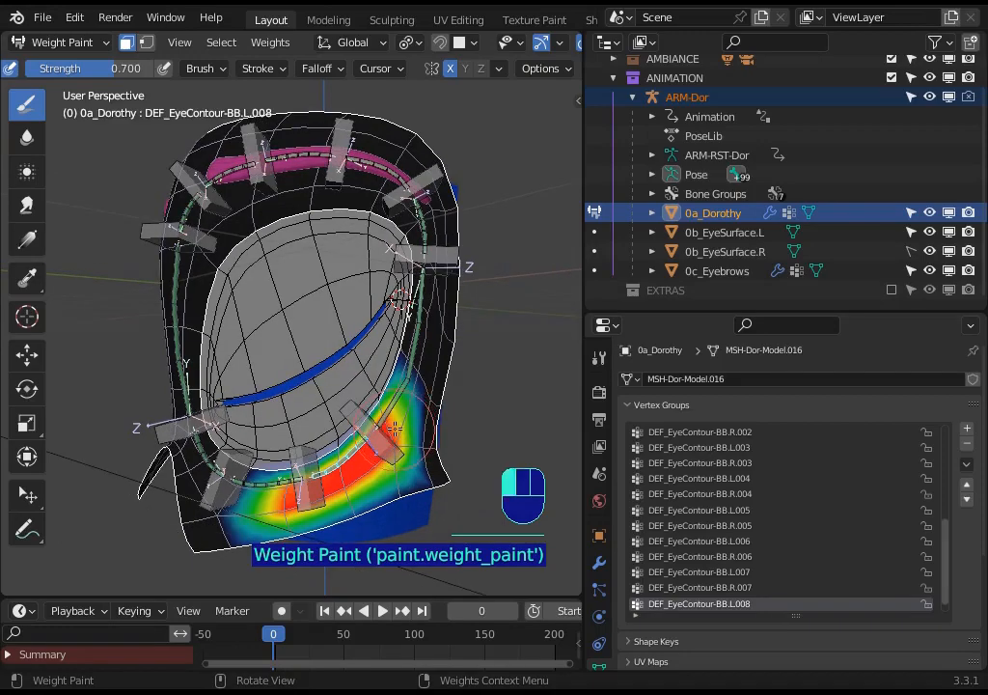
pyautogui.moveTo(411, 396); pyautogui.dragTo(415, 390)
pyautogui.moveTo(415, 391)
pyautogui.mouseDown(button='middle')
pyautogui.moveTo(418, 404)
pyautogui.moveTo(428, 384)
pyautogui.moveTo(386, 449)
pyautogui.mouseUp(button='middle')
pyautogui.click(434, 388)
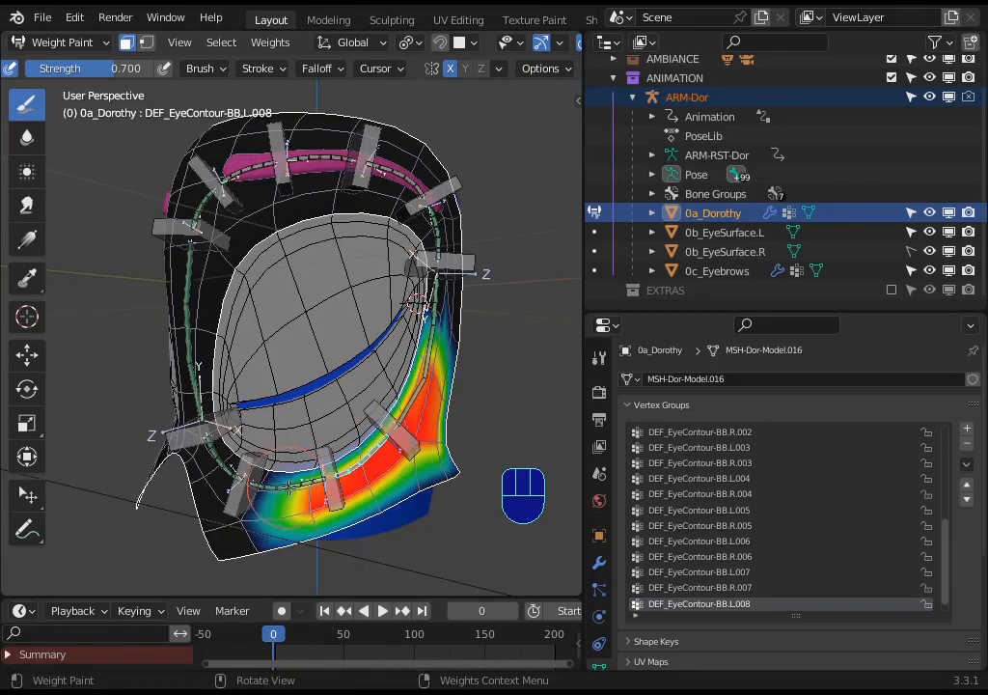
# Step: Select bone DEF_EyeContour-BB.L.009 with the Paint Mask briefly off, and paint its weight on the skin below the eye
pyautogui.press('o')
pyautogui.keyDown('ctrl'); pyautogui.click(312, 474); pyautogui.keyUp('ctrl')
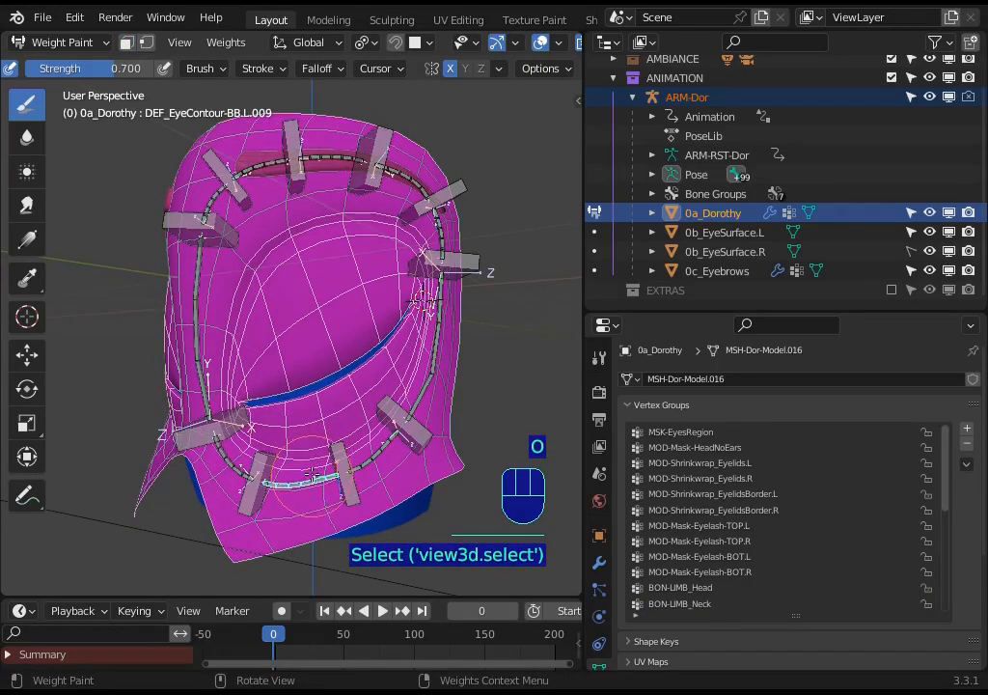
pyautogui.press('o')
pyautogui.press('b')
pyautogui.moveTo(232, 442)
pyautogui.mouseDown()
pyautogui.moveTo(269, 508)
pyautogui.moveTo(263, 503)
pyautogui.moveTo(329, 504)
pyautogui.mouseUp()
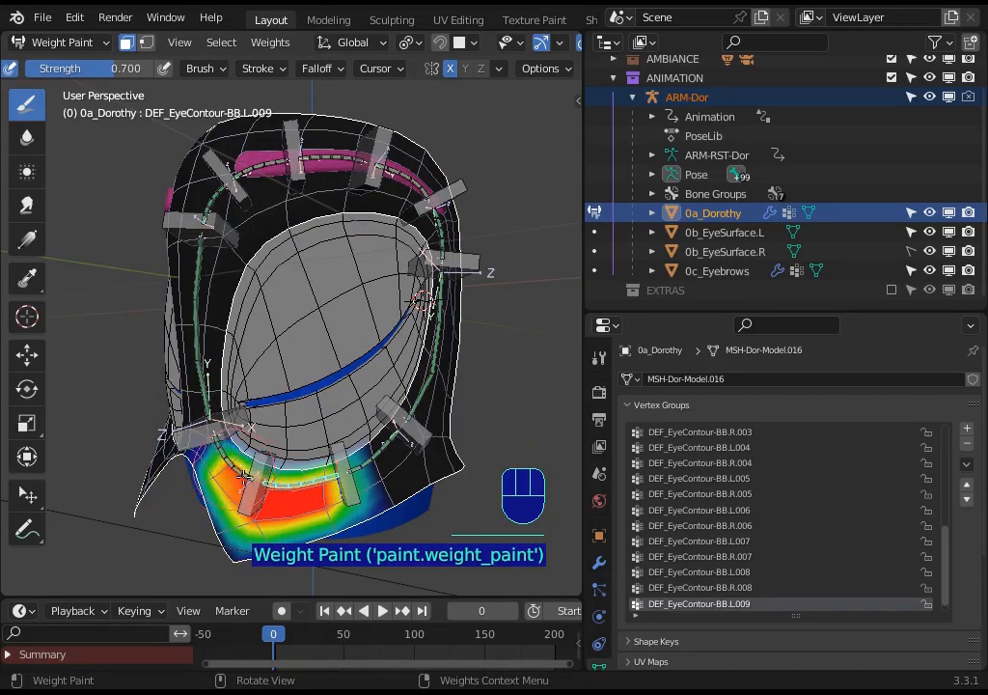
pyautogui.moveTo(321, 479); pyautogui.dragTo(371, 482)
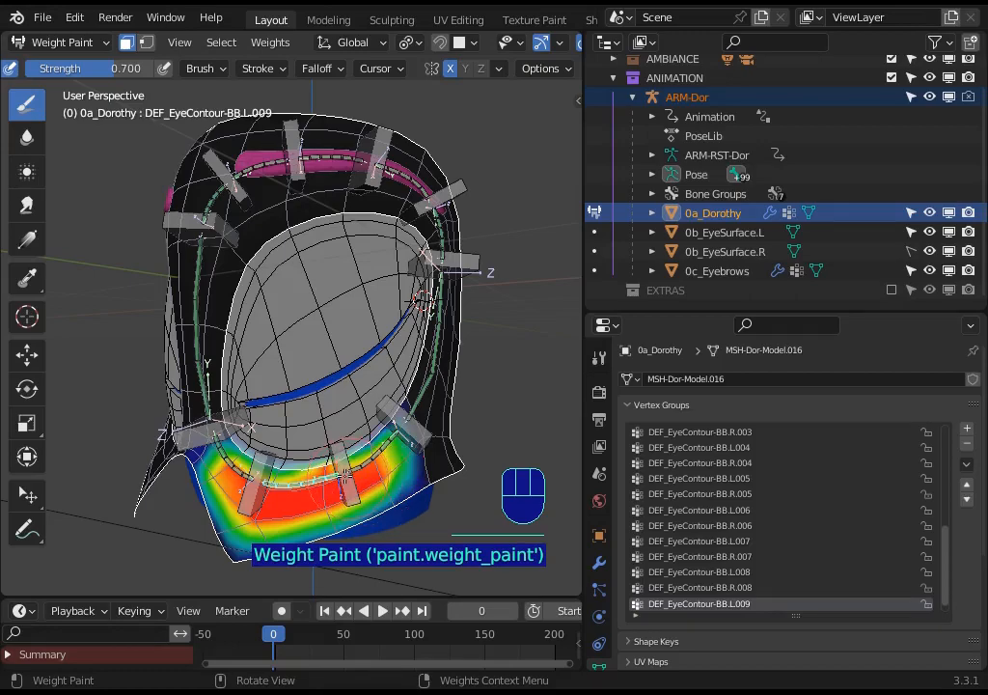
# Step: Turn off the Paint Mask on the face mesh to allow selecting the eye contour bones
pyautogui.moveTo(345, 474); pyautogui.dragTo(362, 461, button='middle')
pyautogui.press('o')
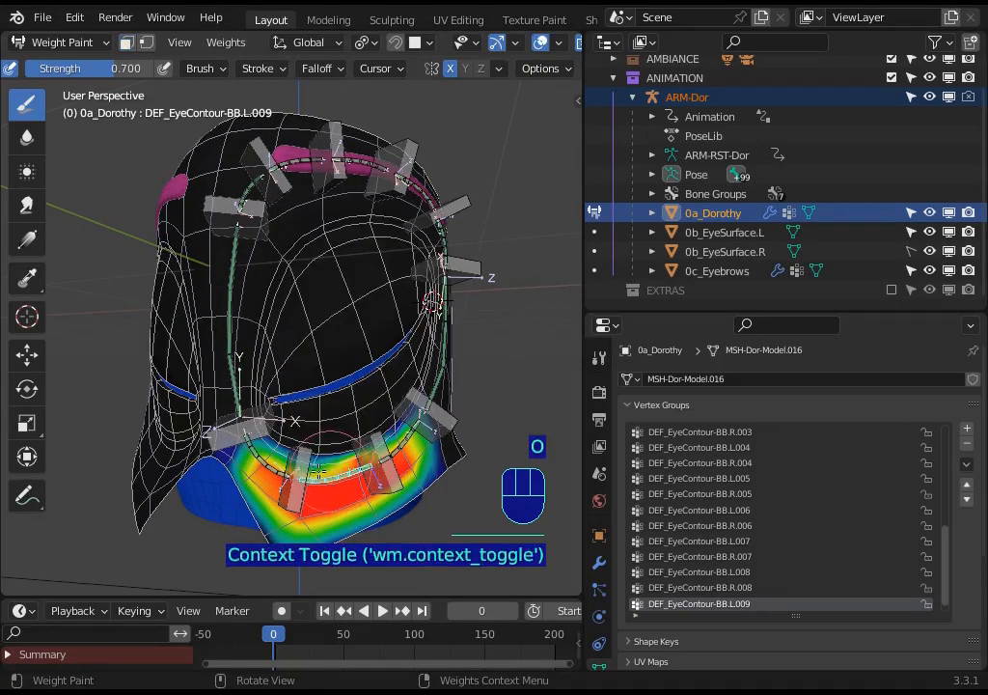
pyautogui.keyDown('ctrl'); pyautogui.click(259, 458); pyautogui.keyUp('ctrl')
pyautogui.click(263, 466)
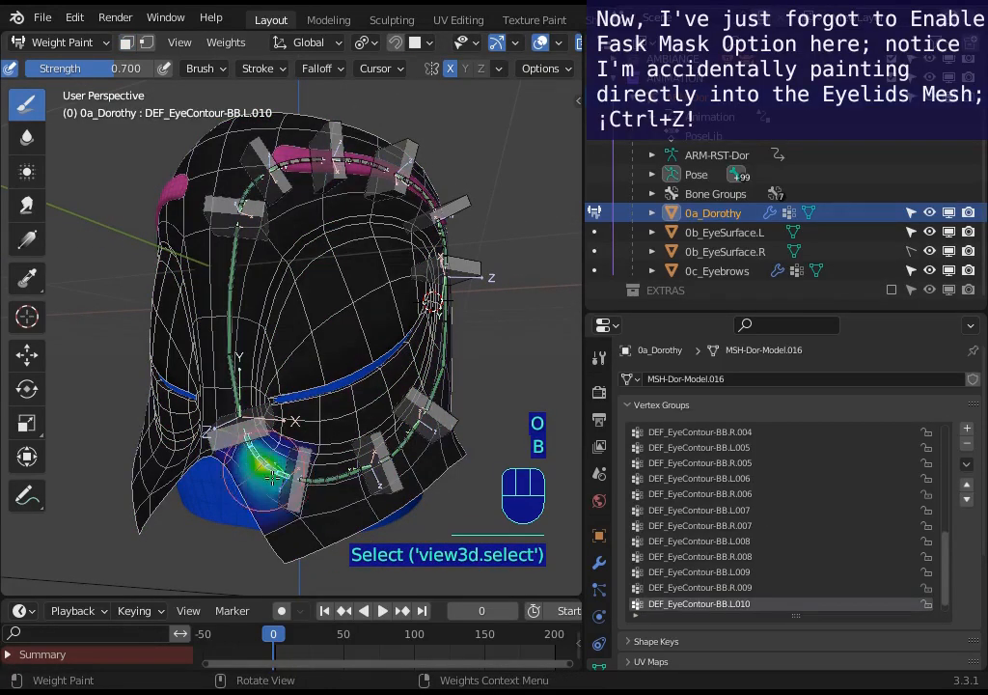
pyautogui.moveTo(252, 466); pyautogui.dragTo(245, 453)
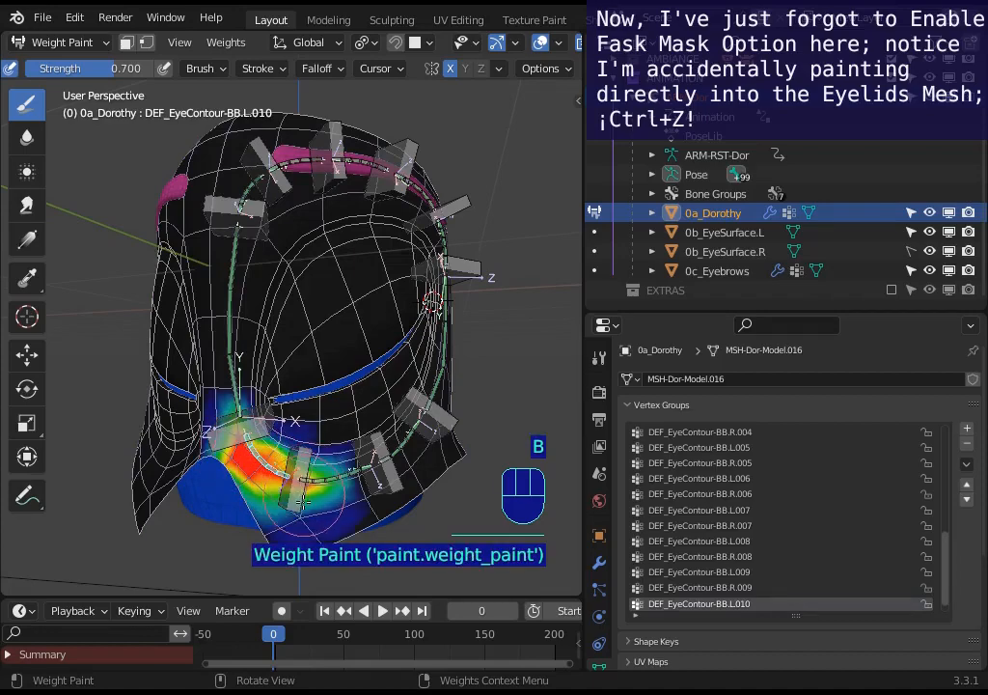
pyautogui.hotkey('ctrl', 'z')
pyautogui.hotkey('ctrl', 'z')
pyautogui.hotkey('ctrl', 'z')
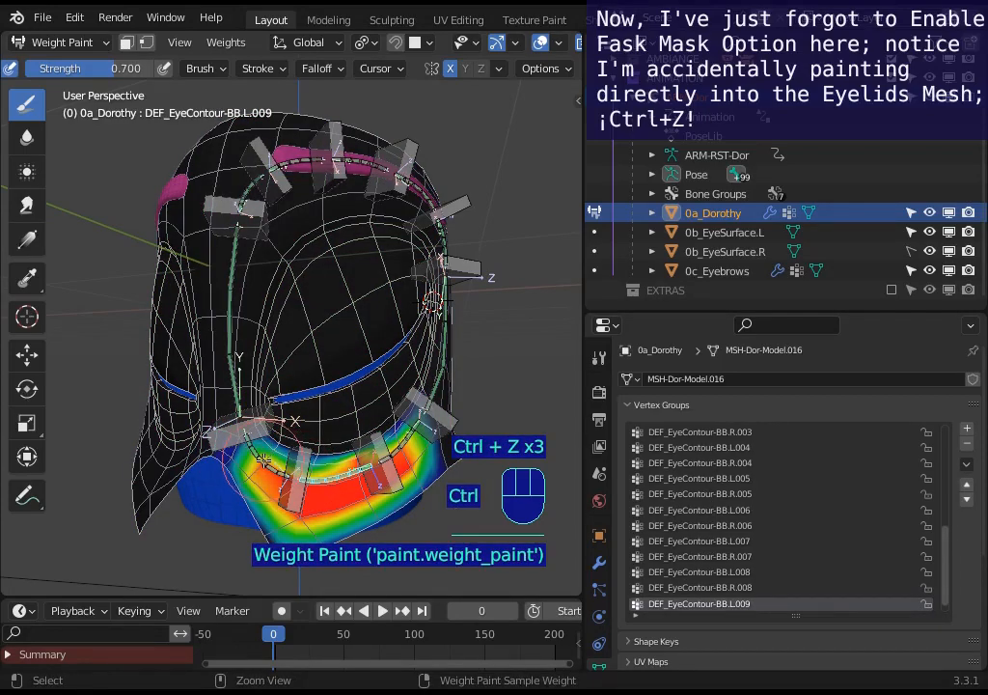
# Step: Select bone DEF_EyeContour-BB.L.010, turn the Paint Mask on, and paint its weight on the skin below the eye's inner corner
pyautogui.keyDown('ctrl'); pyautogui.click(258, 463); pyautogui.keyUp('ctrl')
pyautogui.press('o')
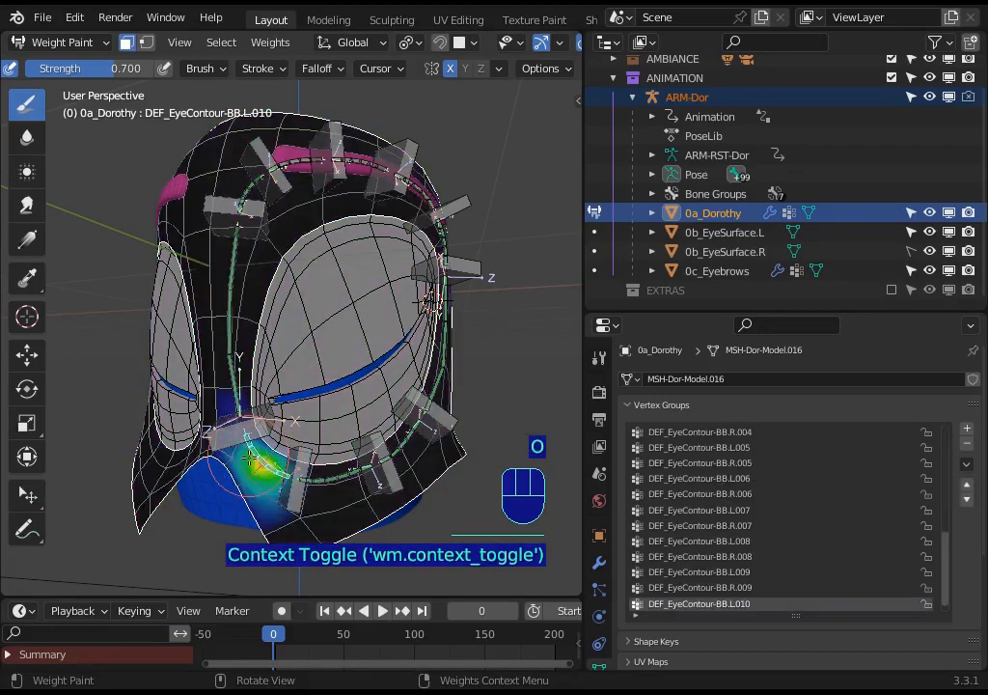
pyautogui.moveTo(239, 450)
pyautogui.mouseDown()
pyautogui.moveTo(307, 506)
pyautogui.moveTo(376, 482)
pyautogui.moveTo(298, 506)
pyautogui.mouseUp()
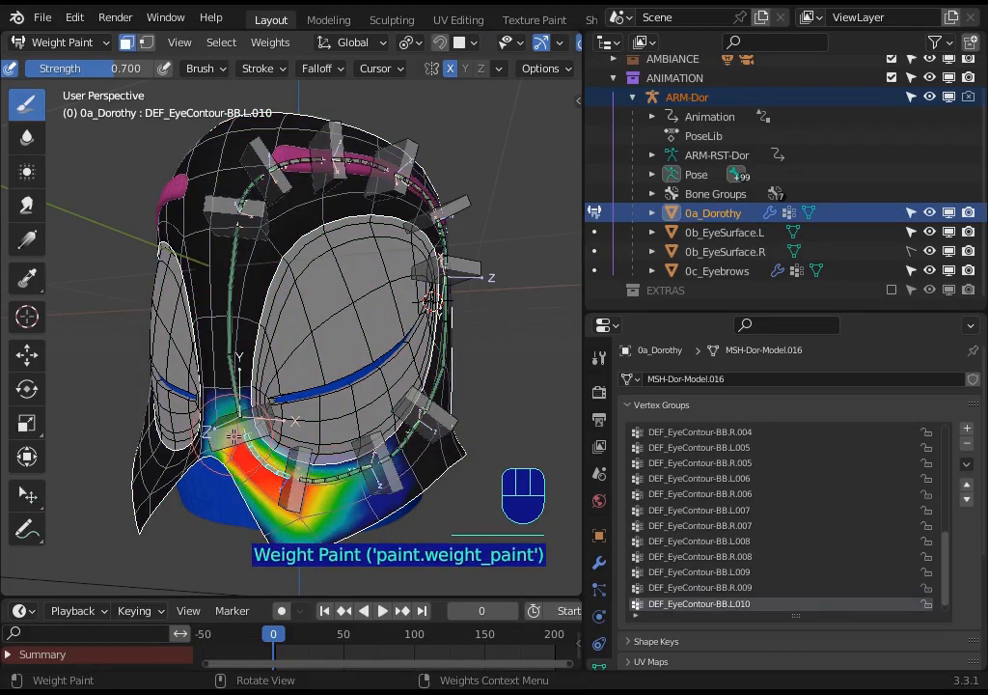
# Step: Select bone DEF_EyeContour-BB.L.001 with the Paint Mask briefly off, and paint its weight up the nose bridge beside the eye
pyautogui.press('o')
pyautogui.keyDown('ctrl'); pyautogui.click(236, 388); pyautogui.keyUp('ctrl')
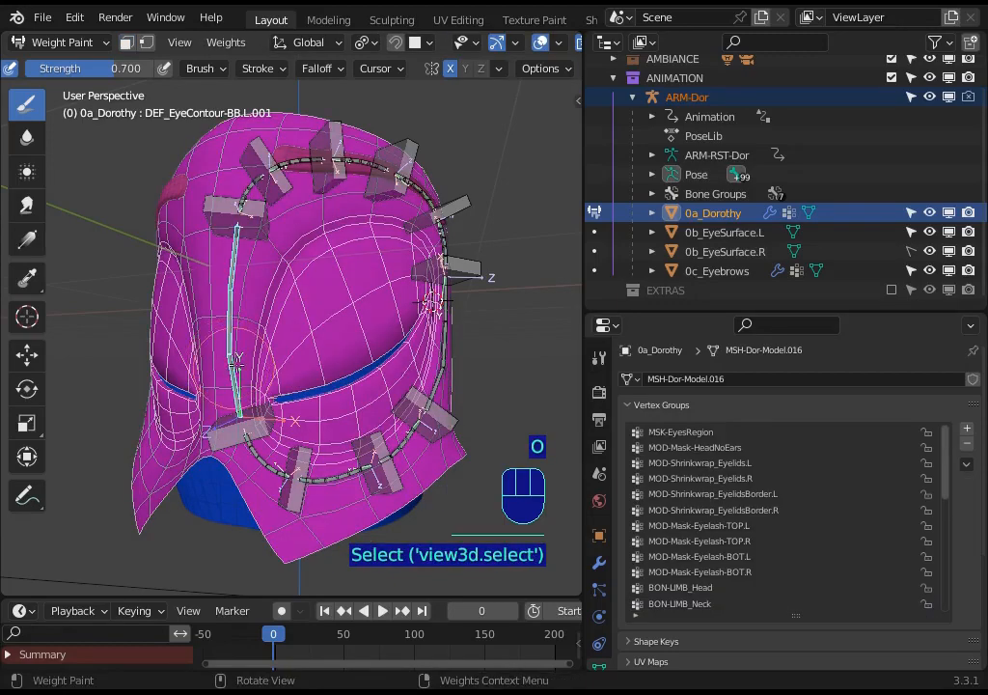
pyautogui.moveTo(238, 394); pyautogui.dragTo(239, 436)
pyautogui.hotkey('ctrl', 'z')
pyautogui.press('o')
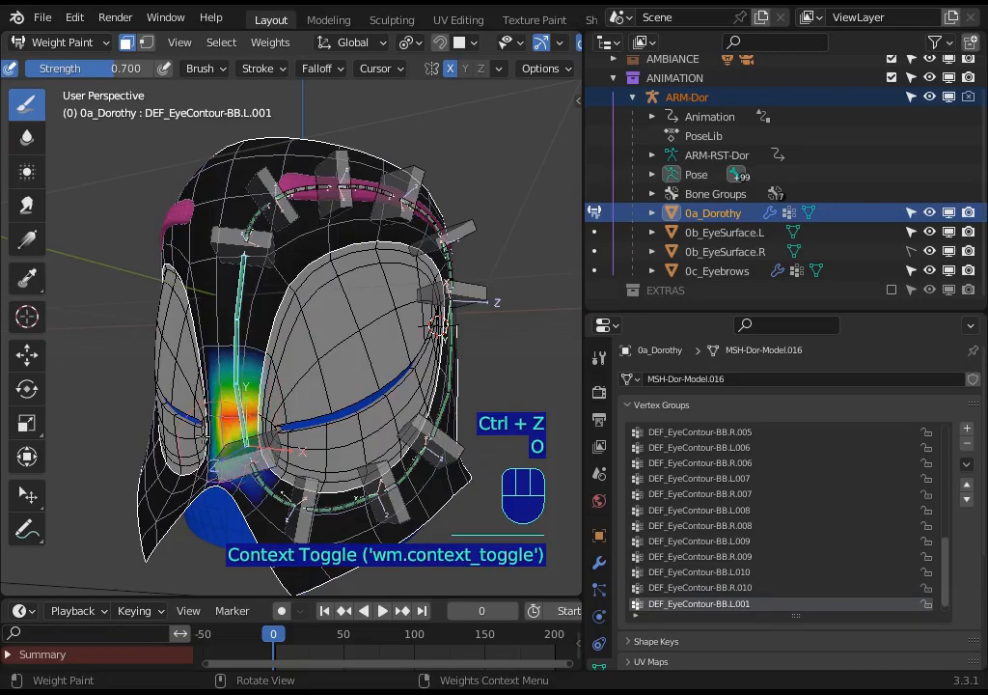
pyautogui.moveTo(240, 424); pyautogui.dragTo(293, 418, button='middle')
pyautogui.moveTo(255, 417); pyautogui.dragTo(257, 251)
pyautogui.moveTo(297, 280); pyautogui.dragTo(245, 286, button='middle')
pyautogui.moveTo(249, 291)
pyautogui.mouseDown()
pyautogui.moveTo(252, 277)
pyautogui.moveTo(232, 362)
pyautogui.mouseUp()
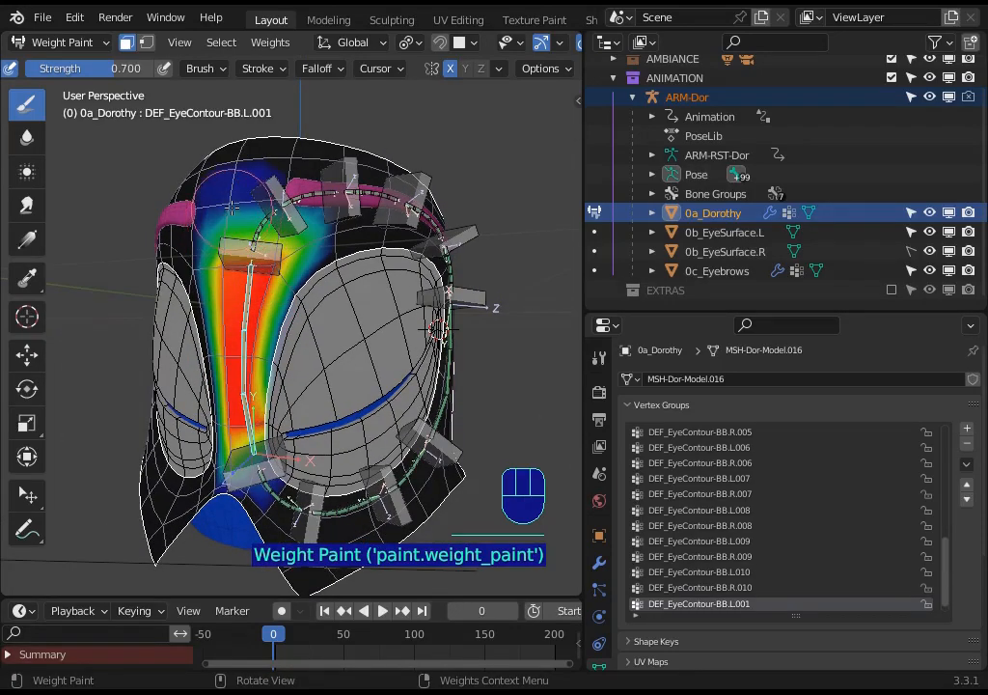
# Step: Extend the weight of DEF_EyeContour-BB.L.001 over the brow and forehead above the nose bridge
pyautogui.moveTo(158, 193)
pyautogui.mouseDown(button='middle')
pyautogui.moveTo(186, 214)
pyautogui.moveTo(137, 217)
pyautogui.mouseUp(button='middle')
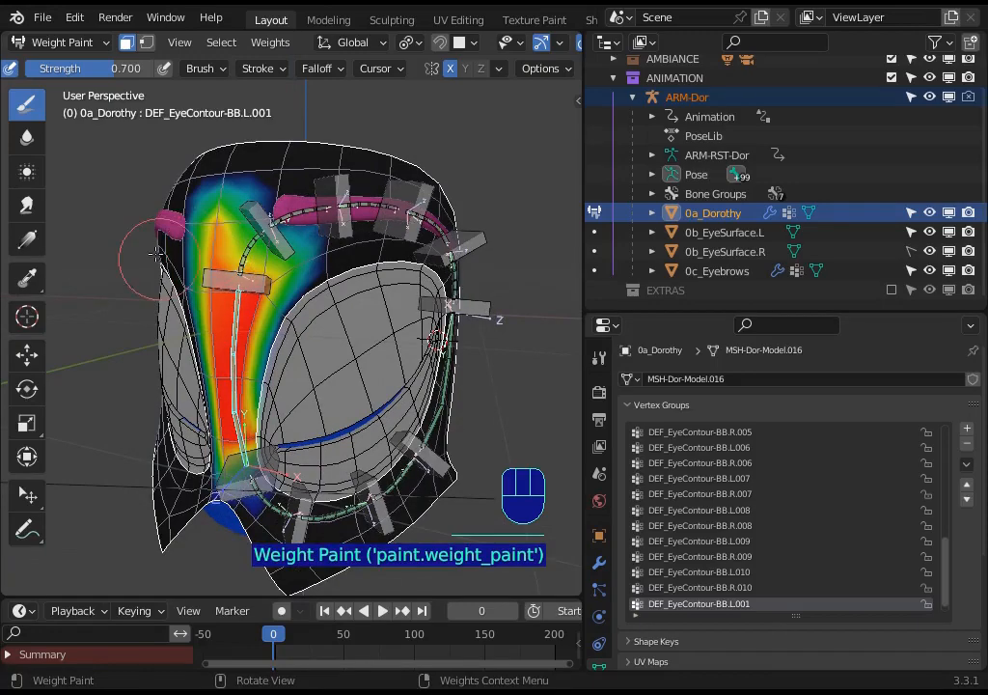
pyautogui.moveTo(247, 243)
pyautogui.mouseDown(button='middle')
pyautogui.moveTo(260, 274)
pyautogui.moveTo(292, 206)
pyautogui.moveTo(283, 205)
pyautogui.mouseUp(button='middle')
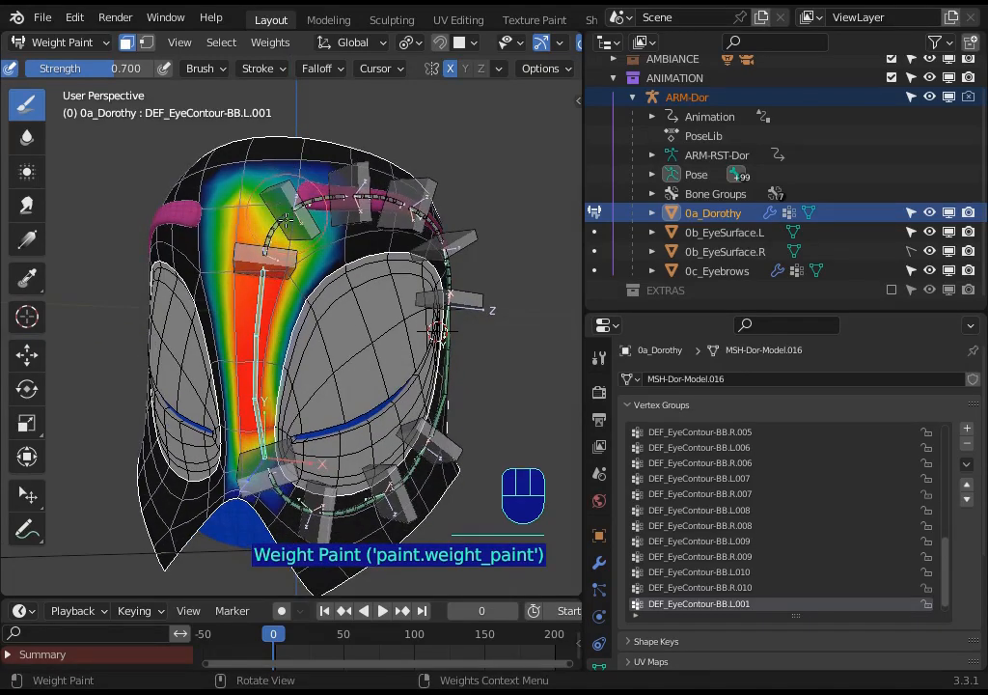
pyautogui.moveTo(283, 268); pyautogui.dragTo(211, 259, button='middle')
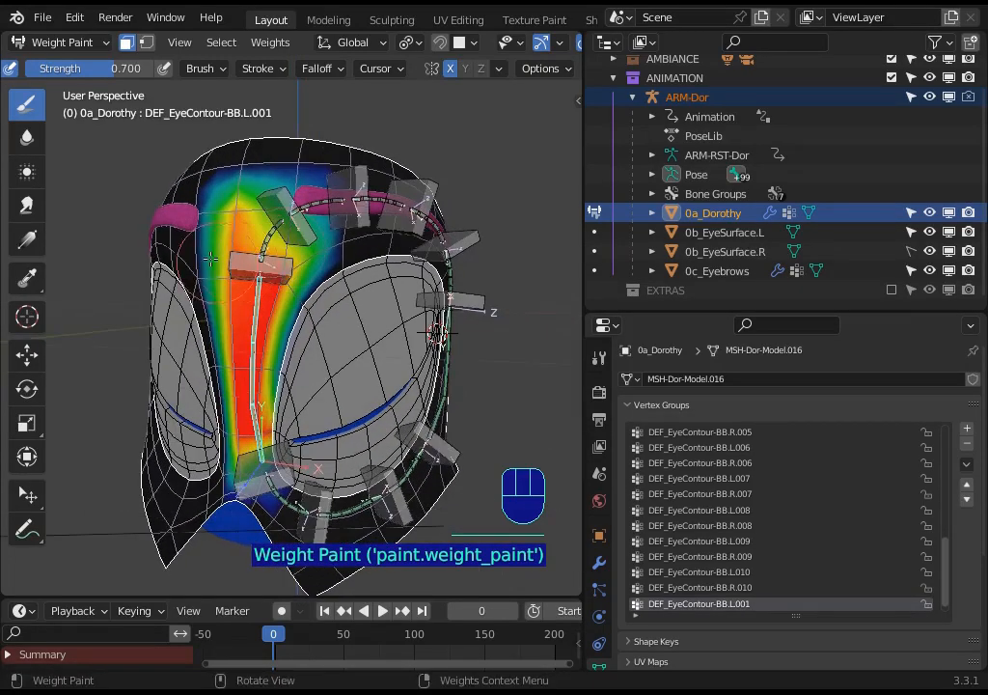
pyautogui.moveTo(269, 245); pyautogui.dragTo(253, 289, button='middle')
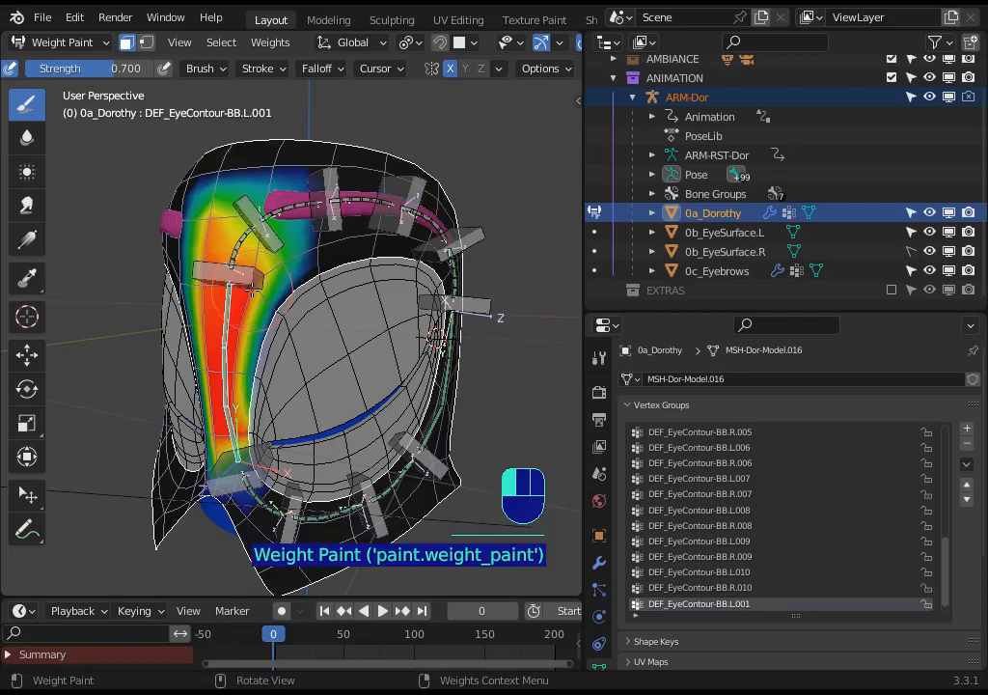
pyautogui.moveTo(261, 225); pyautogui.dragTo(260, 350, button='middle')
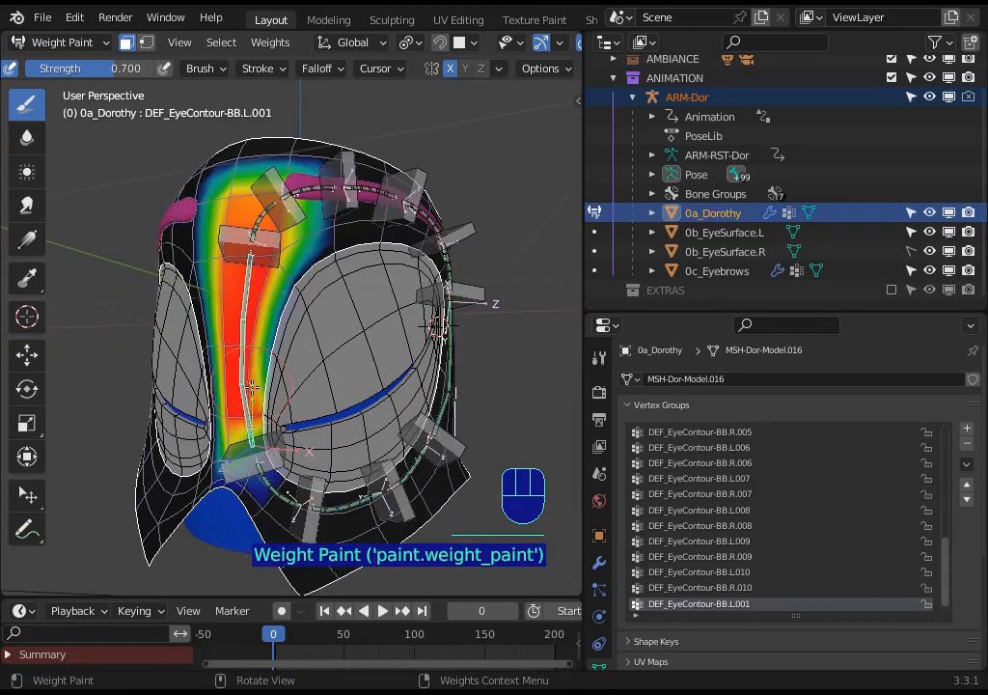
# Step: Strengthen the weight of DEF_EyeContour-BB.L.001 at the bone's lower end and spread it below the eye's inner corner
pyautogui.click(253, 452)
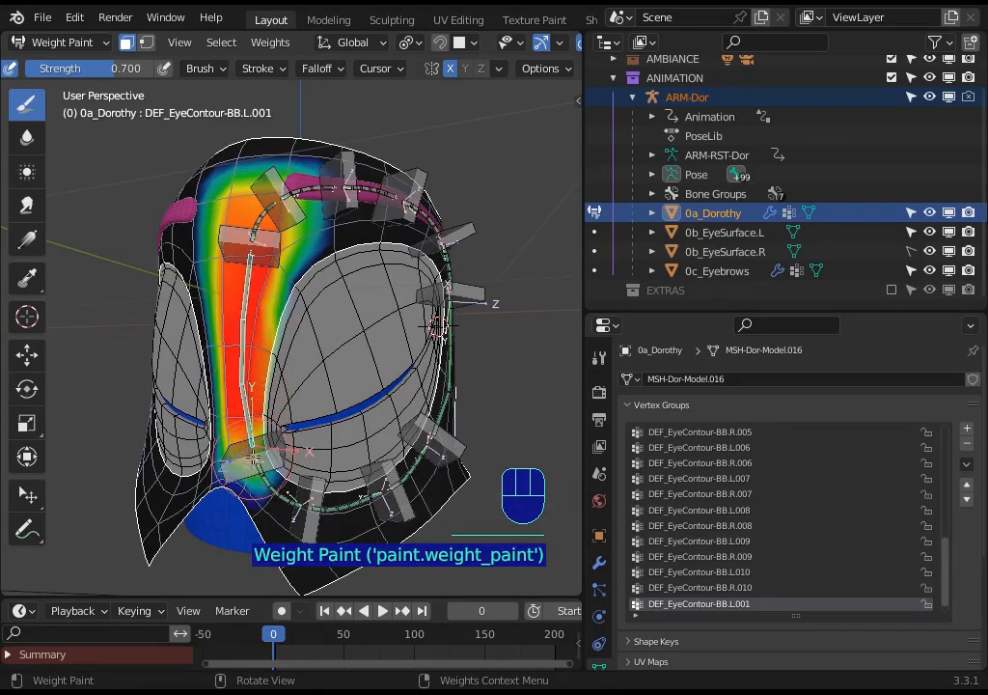
pyautogui.moveTo(193, 381); pyautogui.dragTo(173, 384, button='middle')
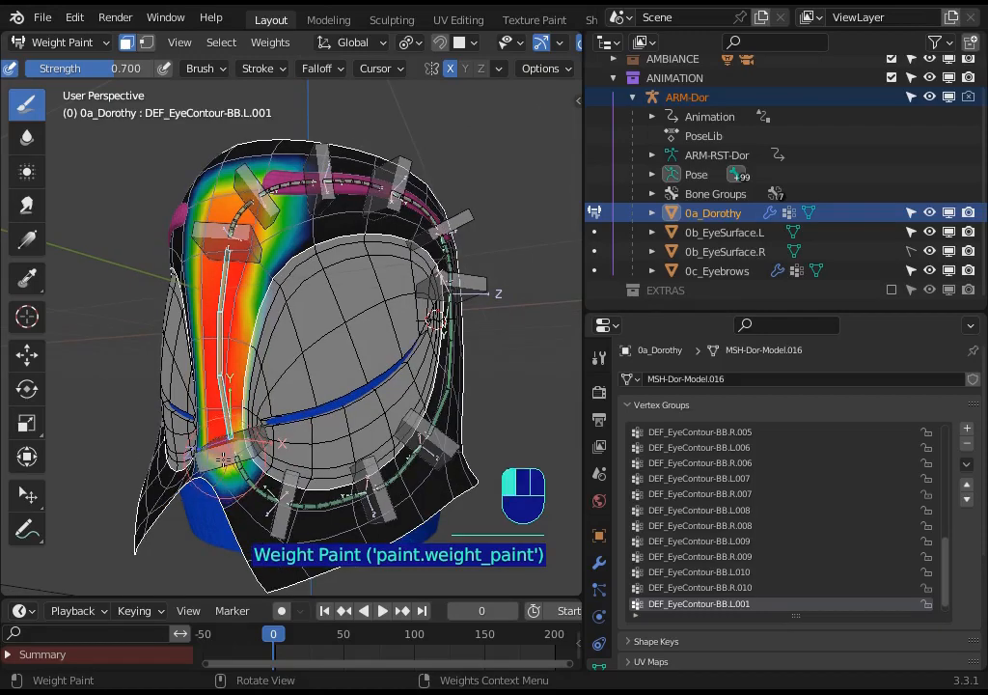
pyautogui.moveTo(222, 453); pyautogui.dragTo(181, 475, button='middle')
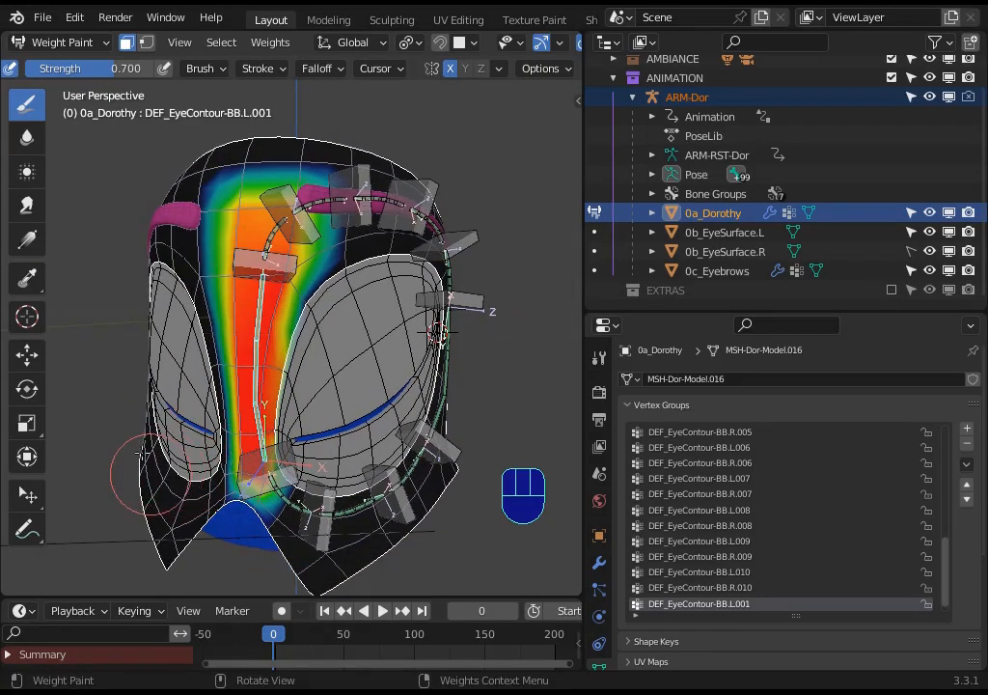
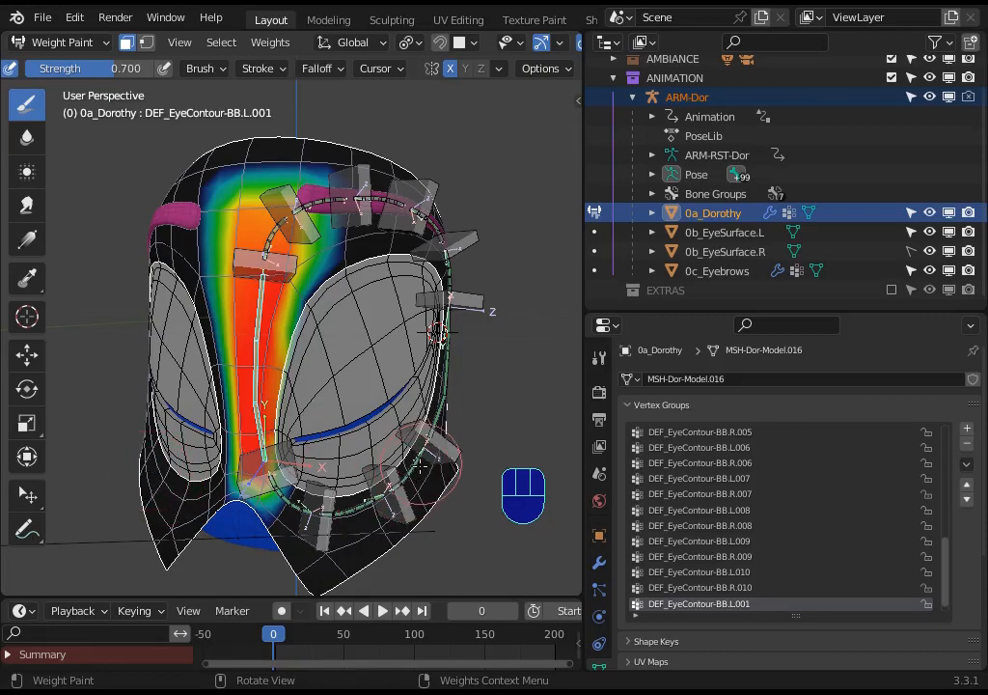
pyautogui.moveTo(218, 399); pyautogui.dragTo(220, 415, button='middle')
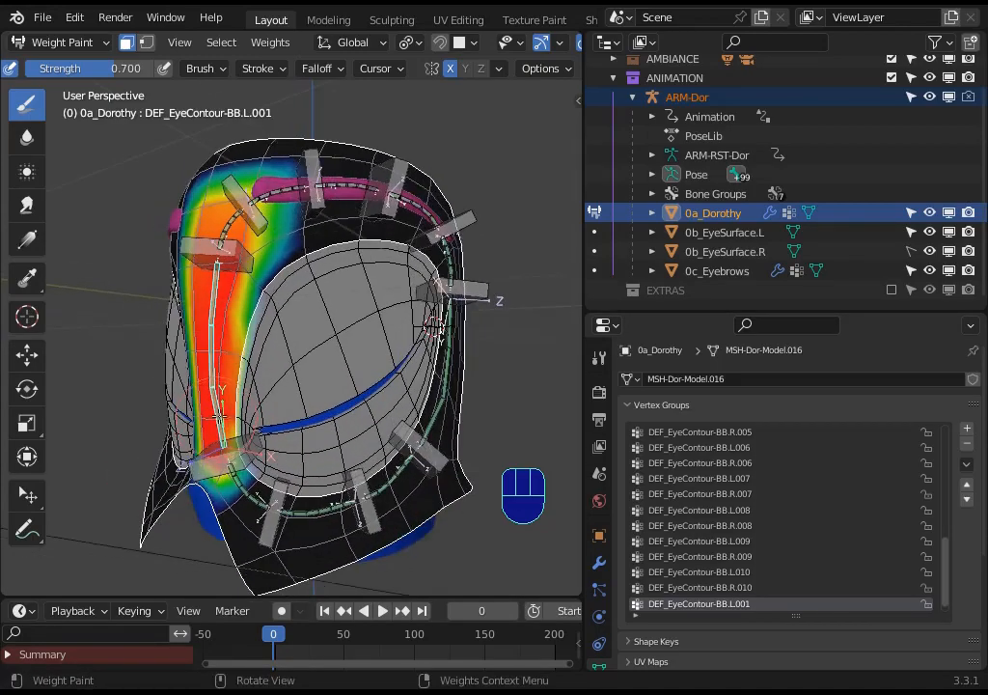
pyautogui.moveTo(225, 466); pyautogui.dragTo(231, 492)
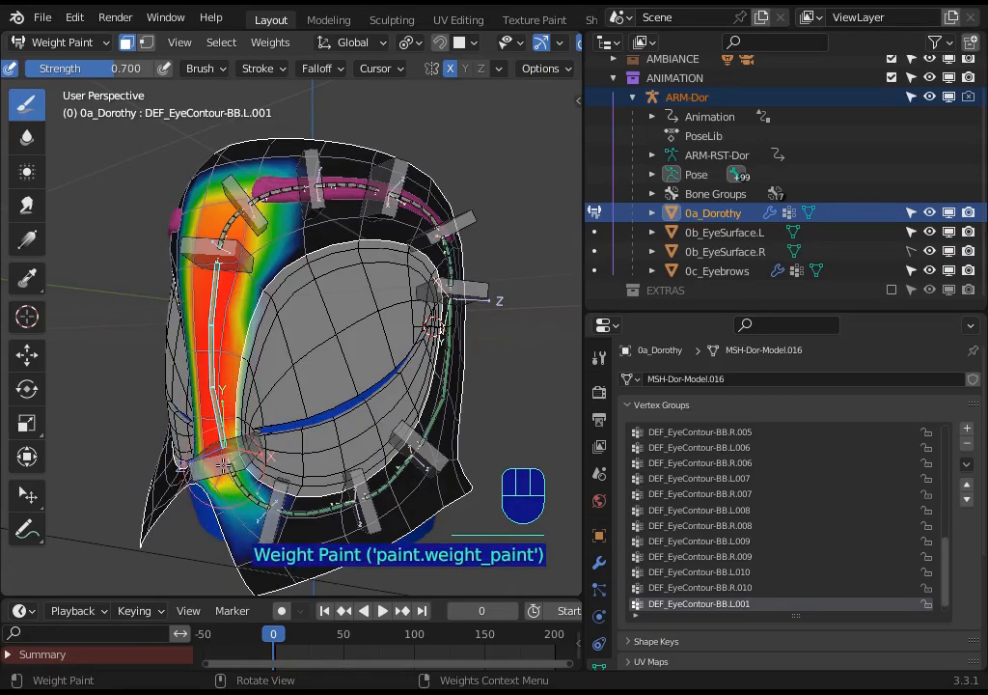
pyautogui.moveTo(224, 454); pyautogui.dragTo(220, 434, button='middle')
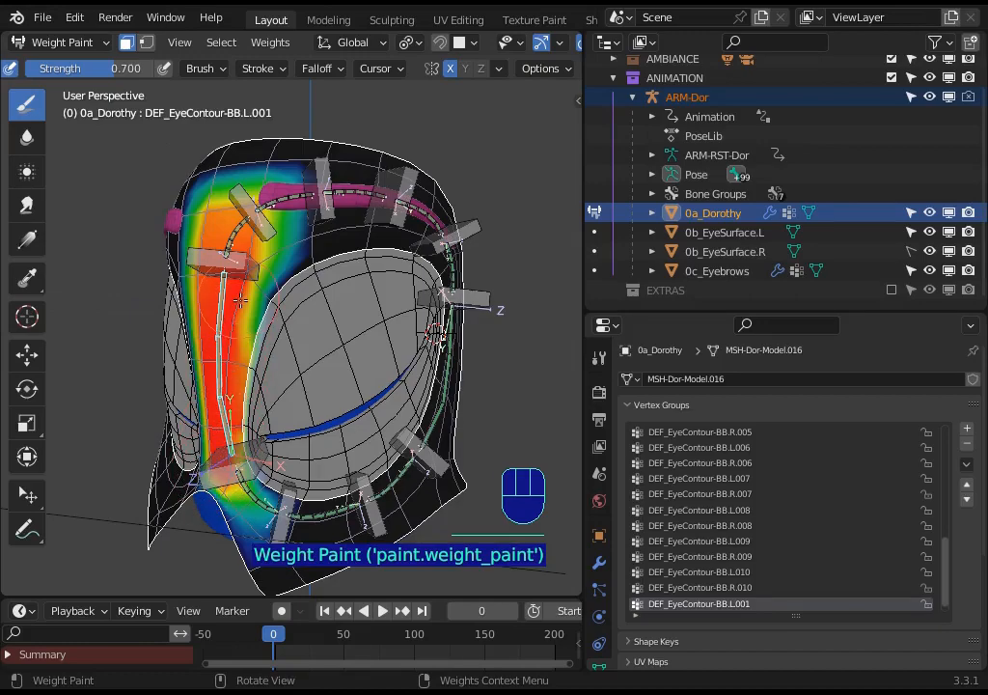
pyautogui.moveTo(255, 327); pyautogui.dragTo(222, 360, button='middle')
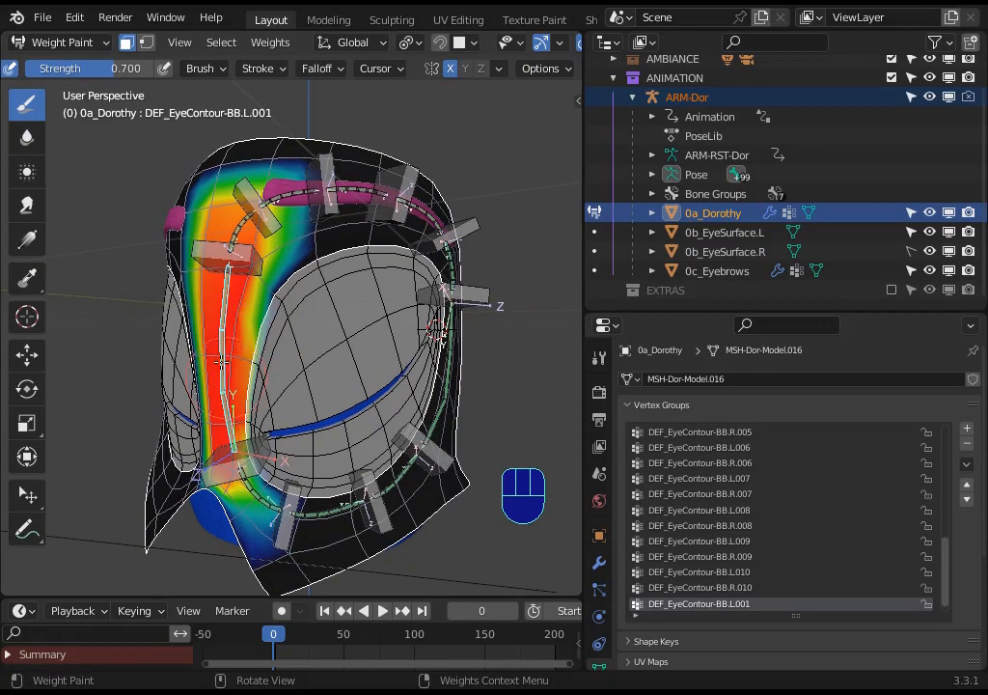
# Step: Turn off the Paint Mask, select bone DEF_EyeContour-BB.L.002 to check its weight, and deselect it
pyautogui.moveTo(224, 253); pyautogui.dragTo(195, 270, button='middle')
pyautogui.press('o')
pyautogui.keyDown('shift'); pyautogui.click(229, 221); pyautogui.keyUp('shift')
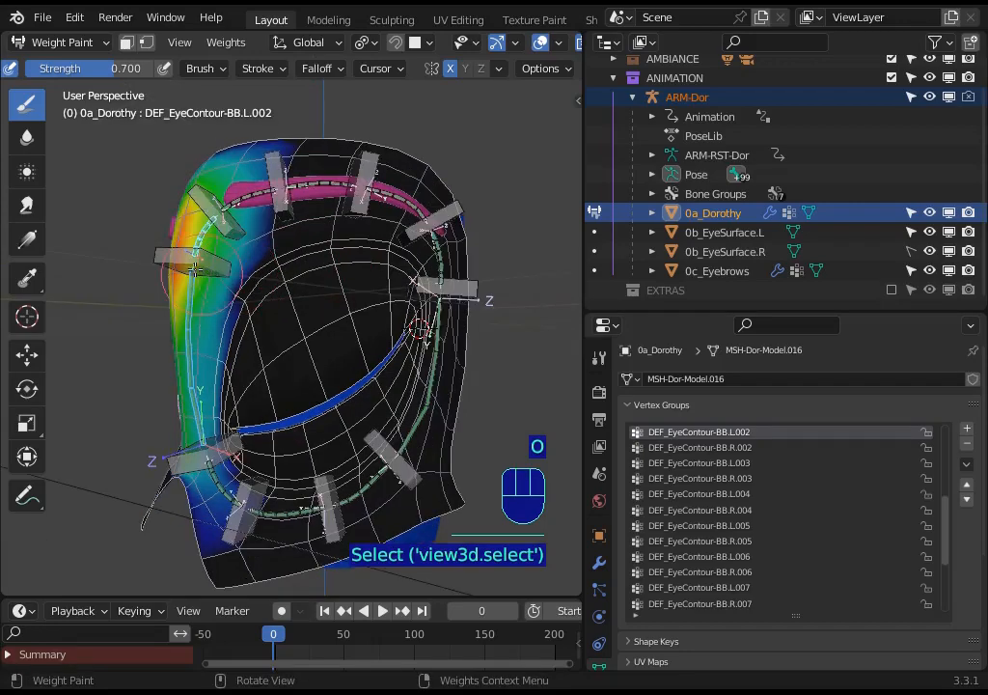
pyautogui.hotkey('alt', 'a')
# Step: Multi-select the deform bones and handlers on the eye's outer and inner sides to compare their combined weights, and deselect them all
pyautogui.keyDown('ctrl'); pyautogui.click(424, 333); pyautogui.keyUp('ctrl')
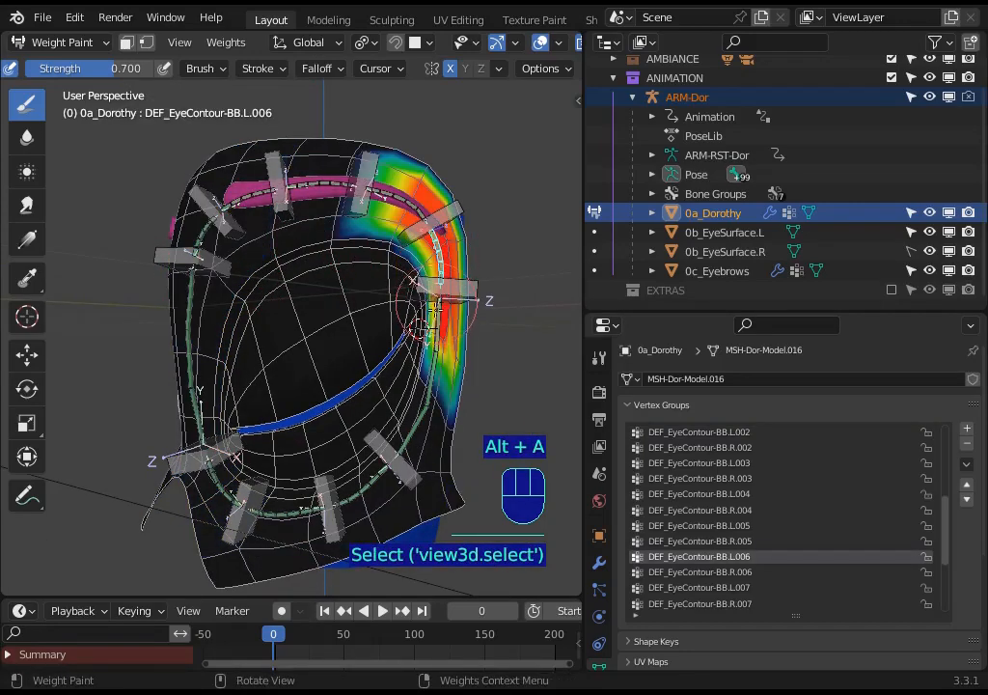
pyautogui.keyDown('shift'); pyautogui.click(436, 343); pyautogui.keyUp('shift')
pyautogui.keyDown('shift'); pyautogui.click(456, 289); pyautogui.keyUp('shift')
pyautogui.keyDown('shift'); pyautogui.click(448, 211); pyautogui.keyUp('shift')
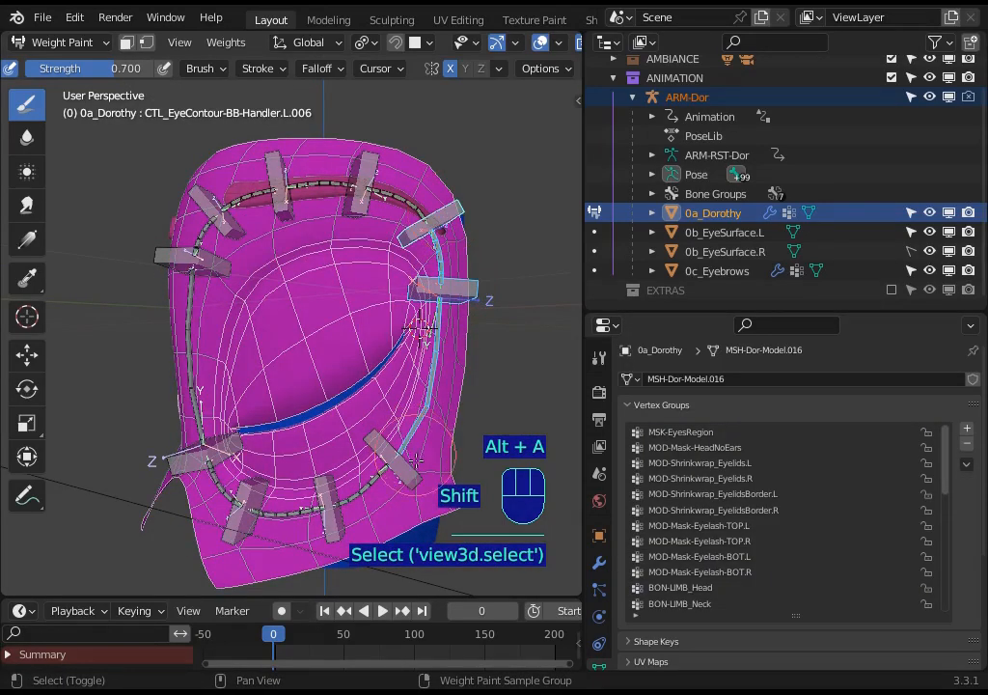
pyautogui.keyDown('shift'); pyautogui.click(213, 427); pyautogui.keyUp('shift')
pyautogui.keyDown('shift'); pyautogui.click(183, 380); pyautogui.keyUp('shift')
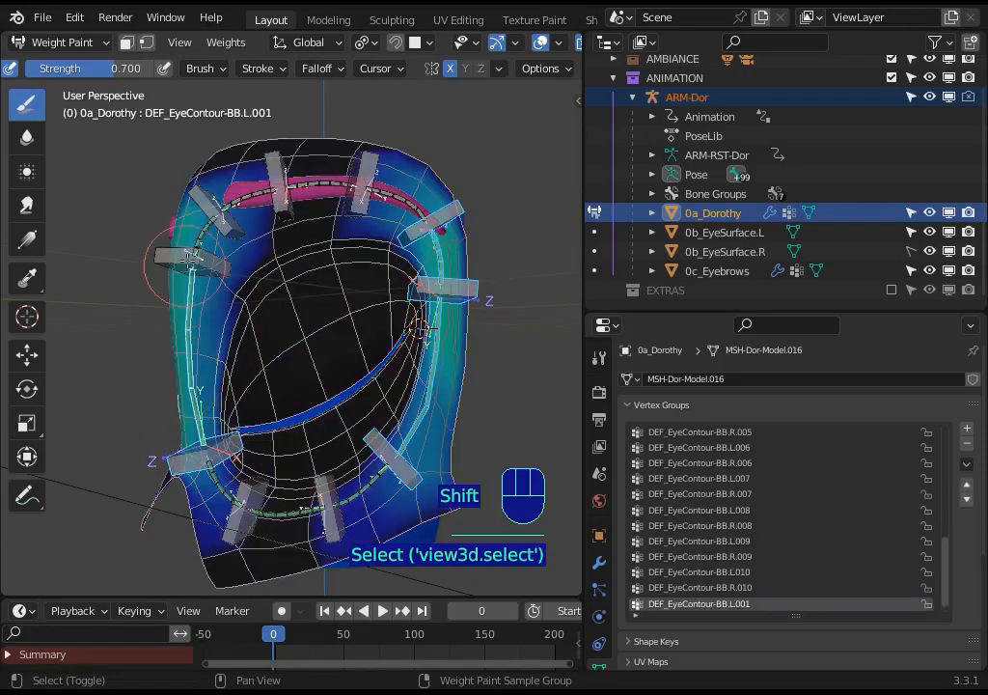
pyautogui.keyDown('shift'); pyautogui.click(222, 232); pyautogui.keyUp('shift')
pyautogui.keyDown('shift'); pyautogui.click(218, 245); pyautogui.keyUp('shift')
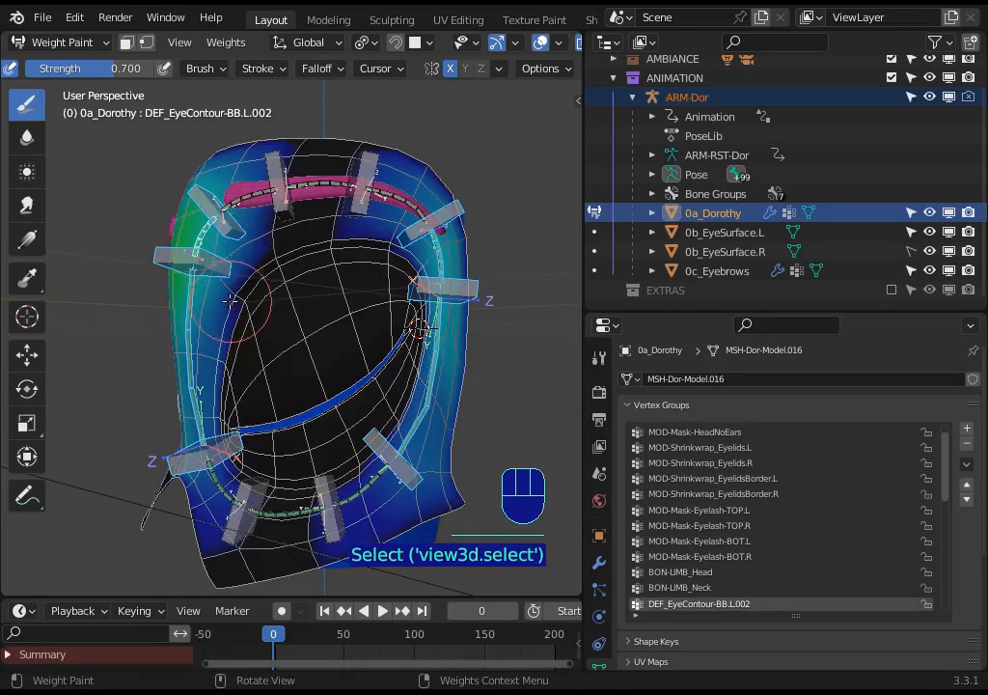
pyautogui.hotkey('alt', 'a')
# Step: Select bone DEF_EyeContour-BB.L.001 and examine its painted weight along the nose bridge
pyautogui.keyDown('ctrl'); pyautogui.click(207, 315); pyautogui.keyUp('ctrl')
pyautogui.moveTo(206, 316); pyautogui.dragTo(236, 386, button='middle')
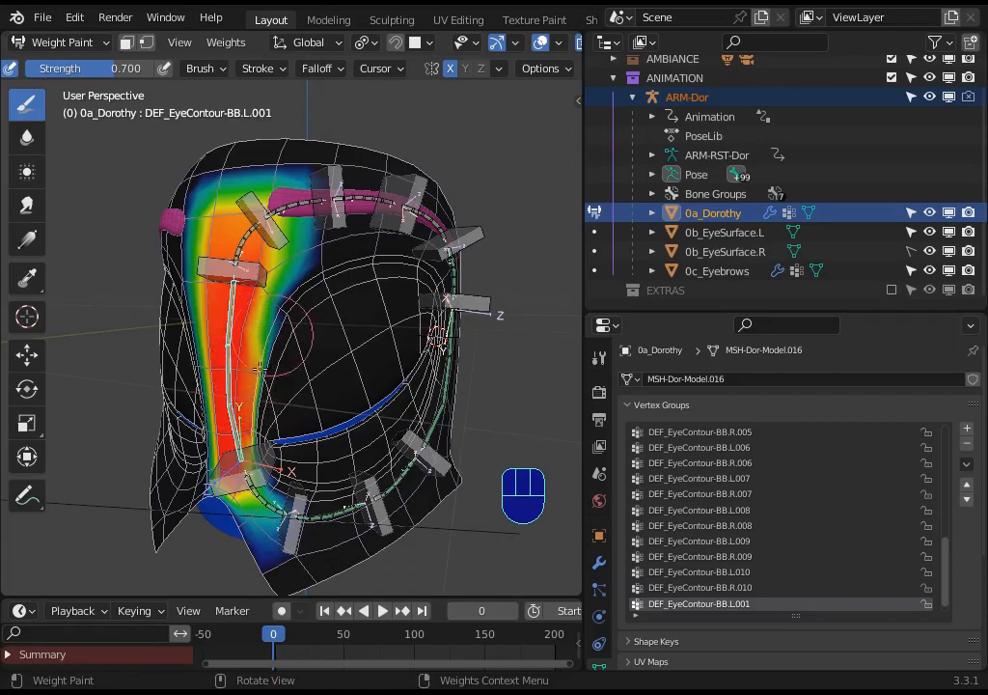
pyautogui.moveTo(238, 376); pyautogui.dragTo(253, 309, button='middle')
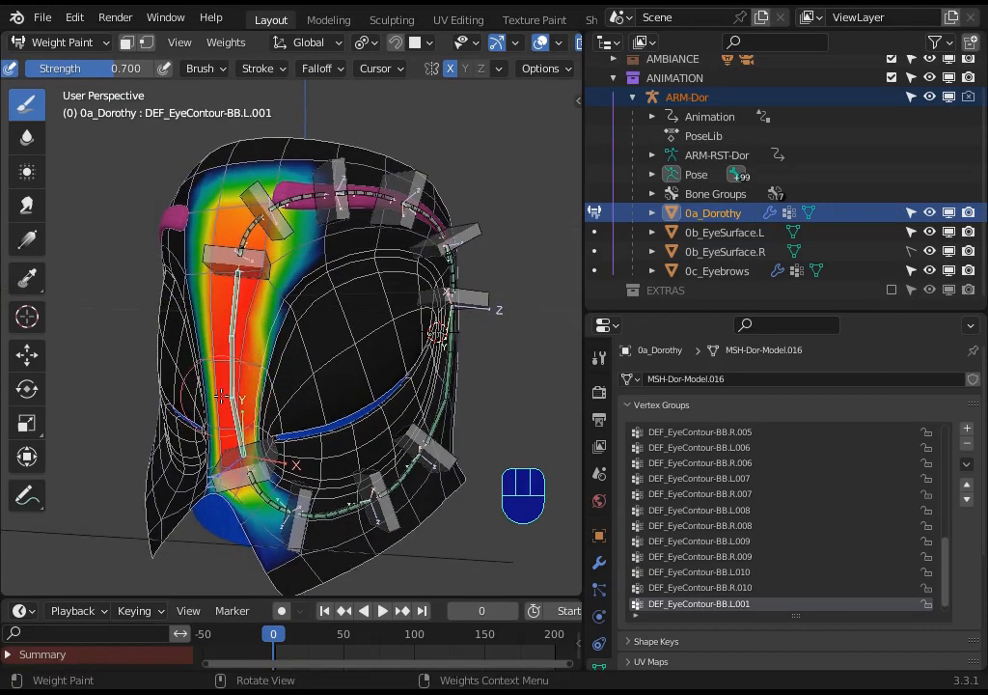
# Step: Try moving handler CTL_EyeContour-BB-Handler.L.002 and rotating CTL_EyeContour-BB-Handler.L.001 to test the inner contour's deformation
pyautogui.keyDown('ctrl'); pyautogui.click(260, 275); pyautogui.keyUp('ctrl')
pyautogui.press('g')
pyautogui.press('Escape')
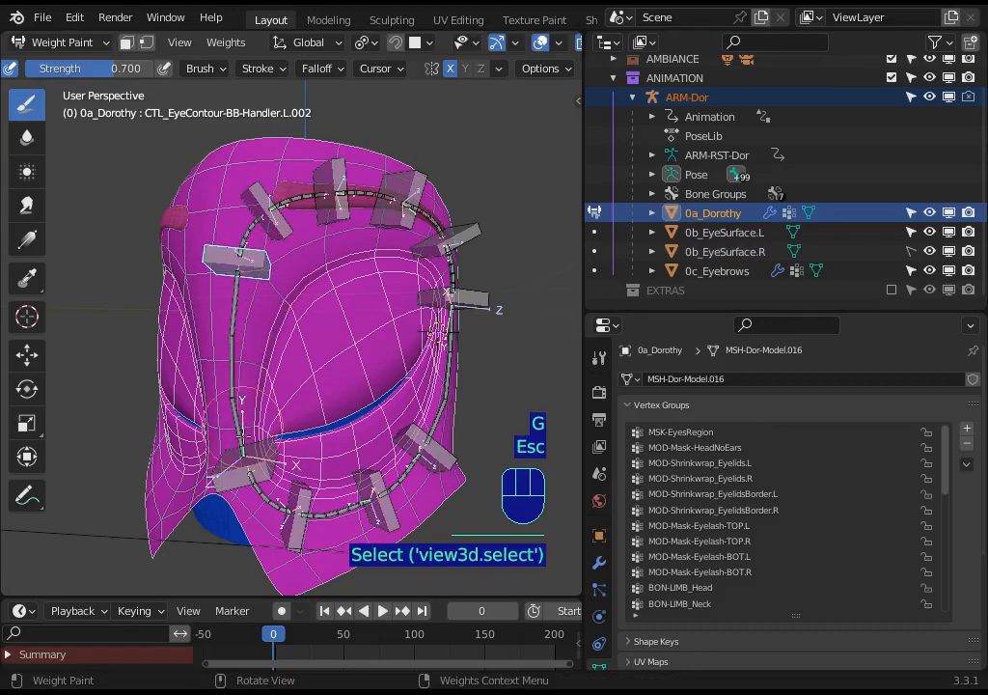
pyautogui.keyDown('ctrl'); pyautogui.click(247, 473); pyautogui.keyUp('ctrl')
pyautogui.press('r')
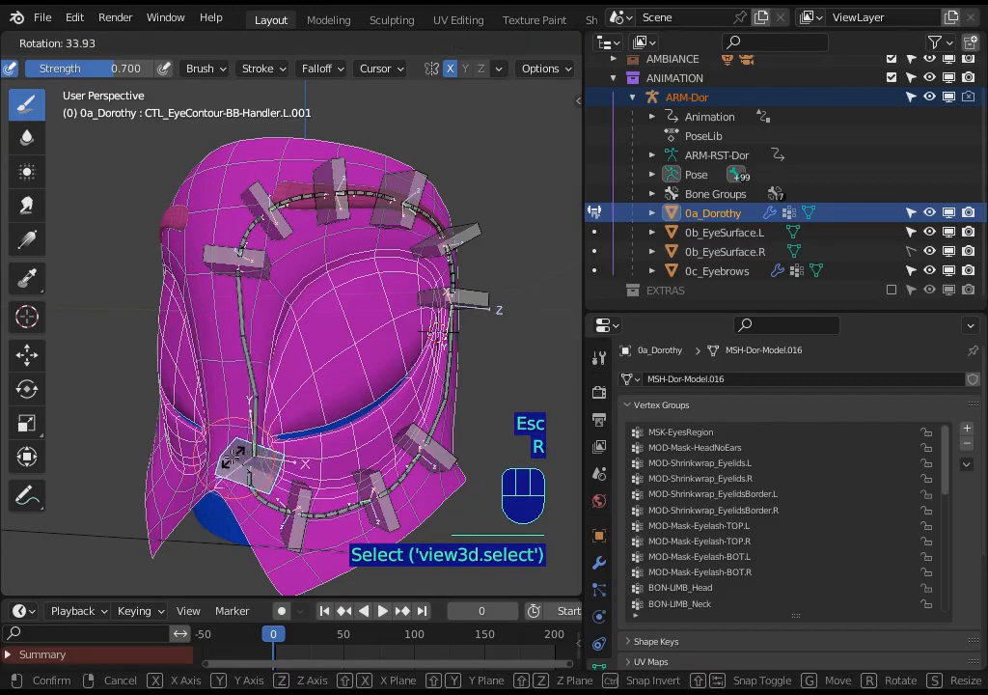
pyautogui.press('Escape')
pyautogui.press('r')
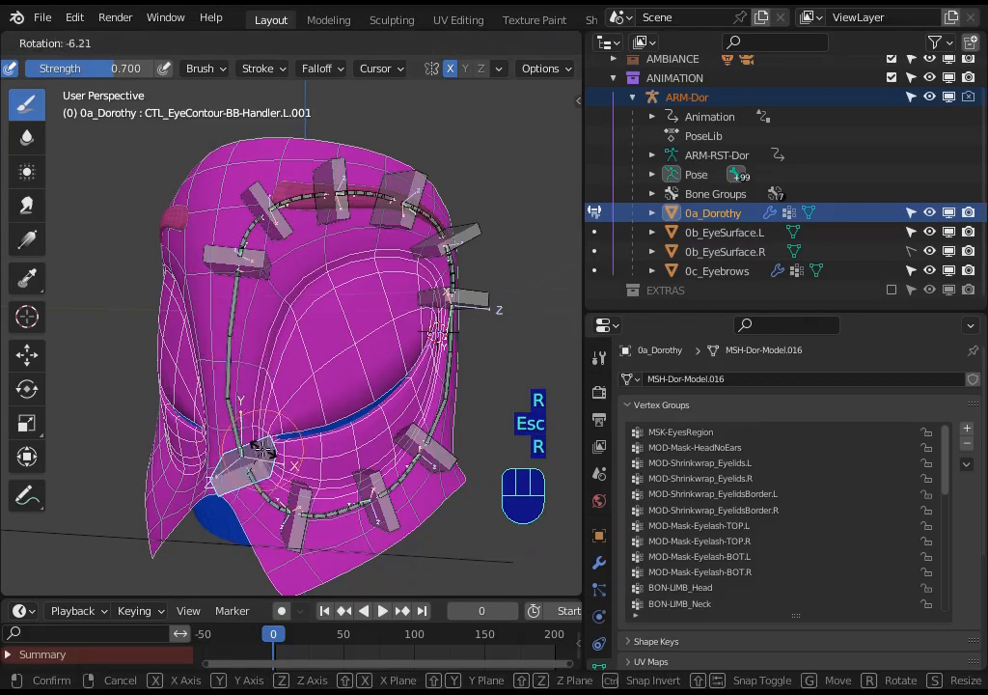
pyautogui.press('Escape')
# Step: Move and slightly rotate handler CTL_EyeContour-BB-Handler.L.002 at the top of the nose bridge to test the inner contour
pyautogui.click(253, 268)
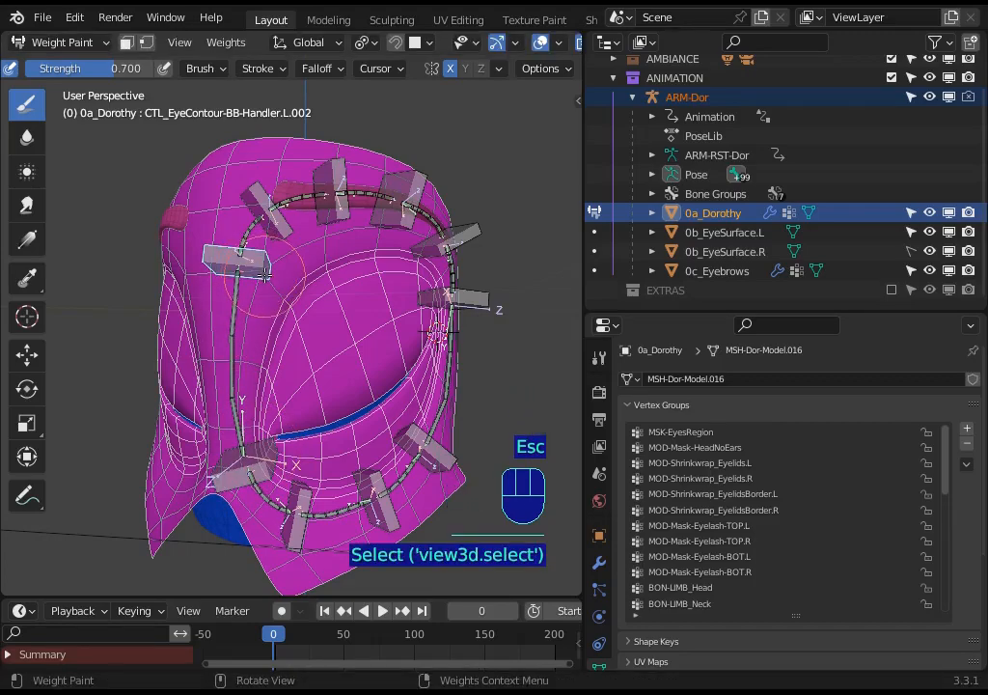
pyautogui.press('g')
pyautogui.click(261, 286)
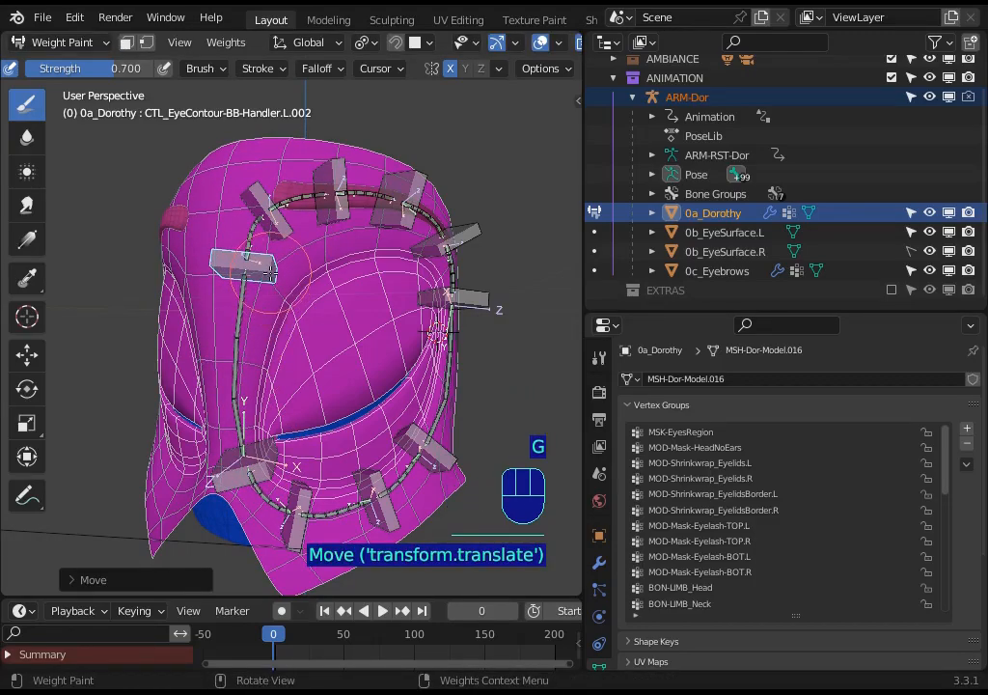
pyautogui.keyDown('ctrl'); pyautogui.click(260, 282); pyautogui.keyUp('ctrl')
pyautogui.press('r')
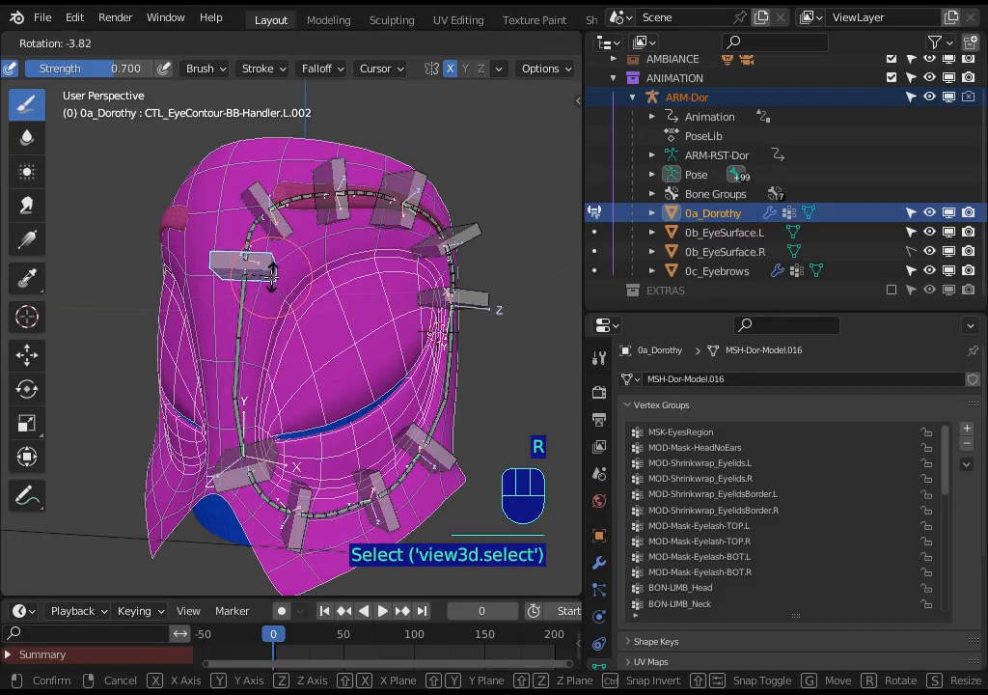
pyautogui.click(272, 275)
# Step: Move handler CTL_EyeContour-BB-Handler.L.001 slightly upward at the eye's inner corner
pyautogui.keyDown('ctrl'); pyautogui.click(236, 446); pyautogui.keyUp('ctrl')
pyautogui.press('g')
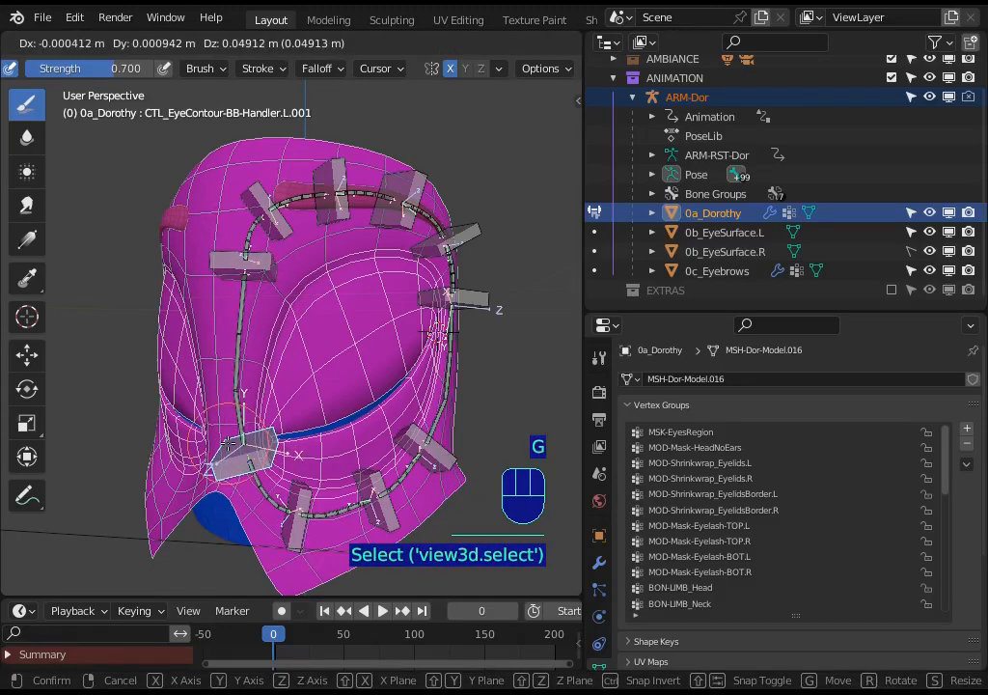
pyautogui.click(231, 441)
# Step: Rotate and move handler CTL_EyeContour-BB-Handler.L.003 at the inner end of the brow
pyautogui.keyDown('ctrl'); pyautogui.click(285, 184); pyautogui.keyUp('ctrl')
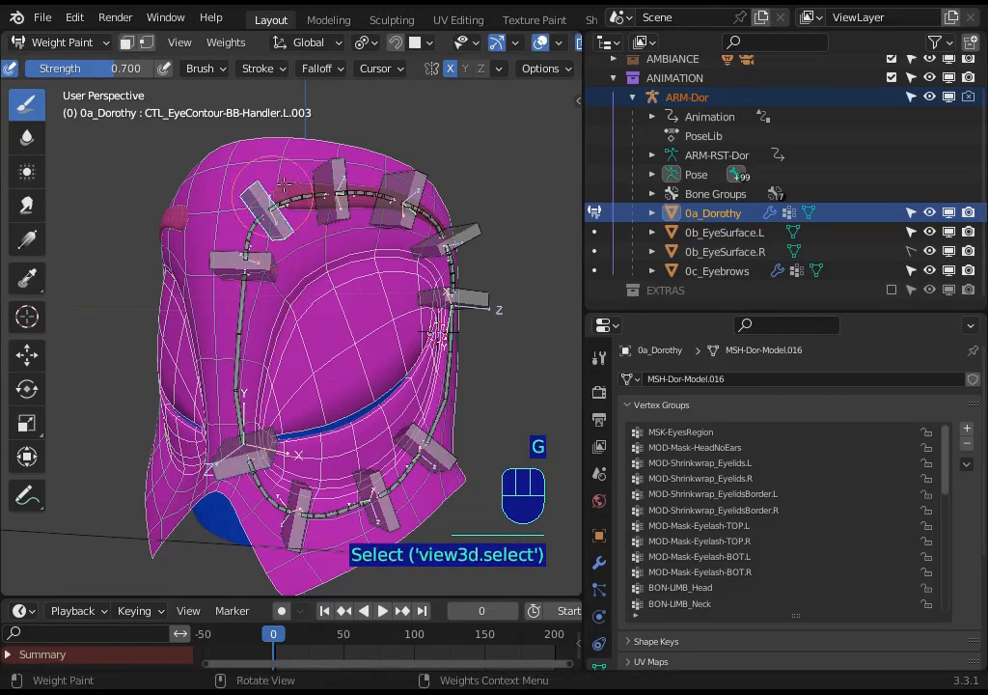
pyautogui.press('r')
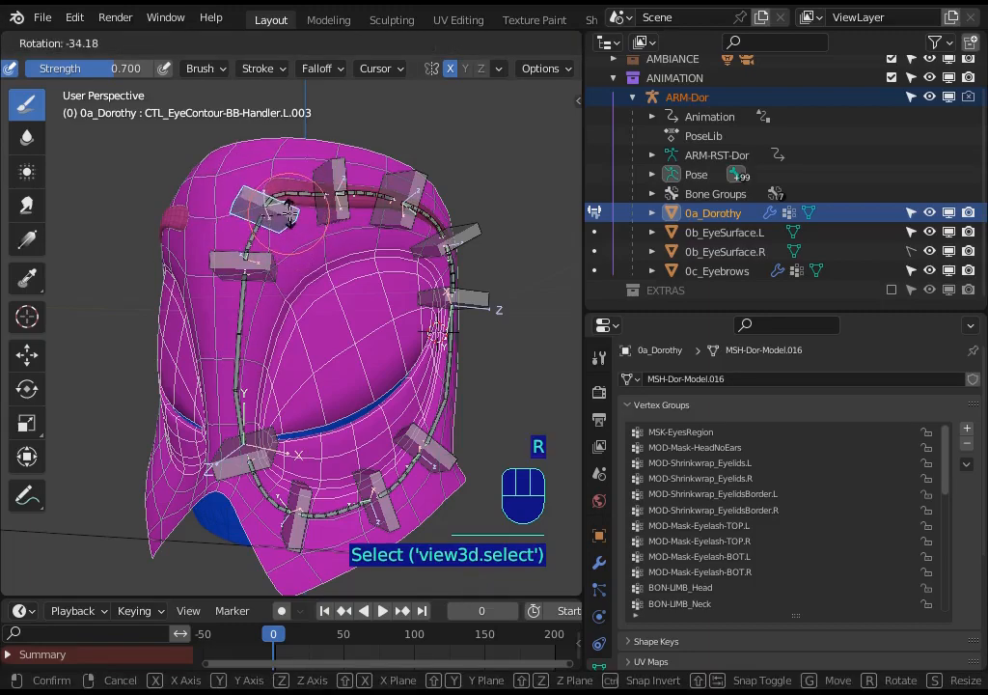
pyautogui.click(286, 216)
pyautogui.press('g')
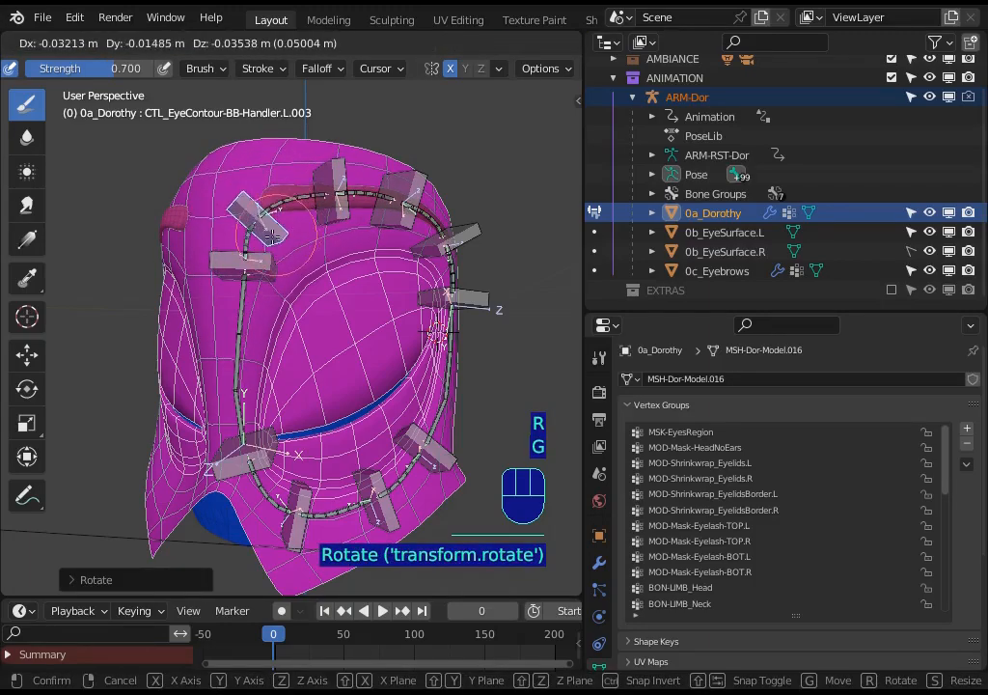
pyautogui.click(278, 220)
# Step: Select bone DEF_EyeContour-BB.L.001 and examine its weight along the nose bridge, toggling the Paint Mask on and off
pyautogui.keyDown('ctrl'); pyautogui.click(239, 333); pyautogui.keyUp('ctrl')
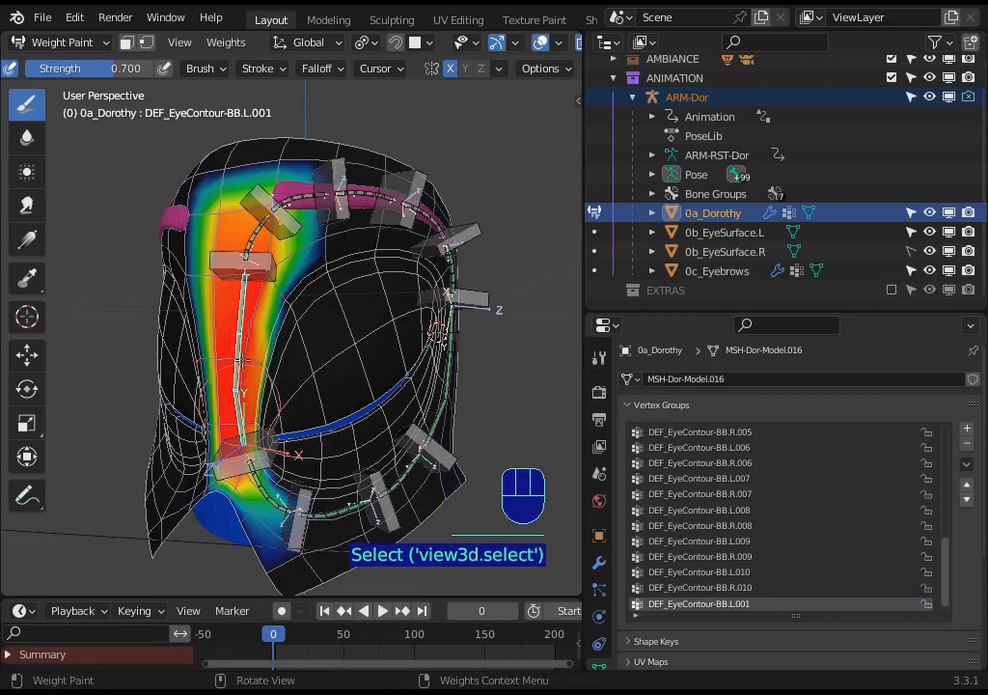
pyautogui.moveTo(386, 294); pyautogui.dragTo(263, 280, button='middle')
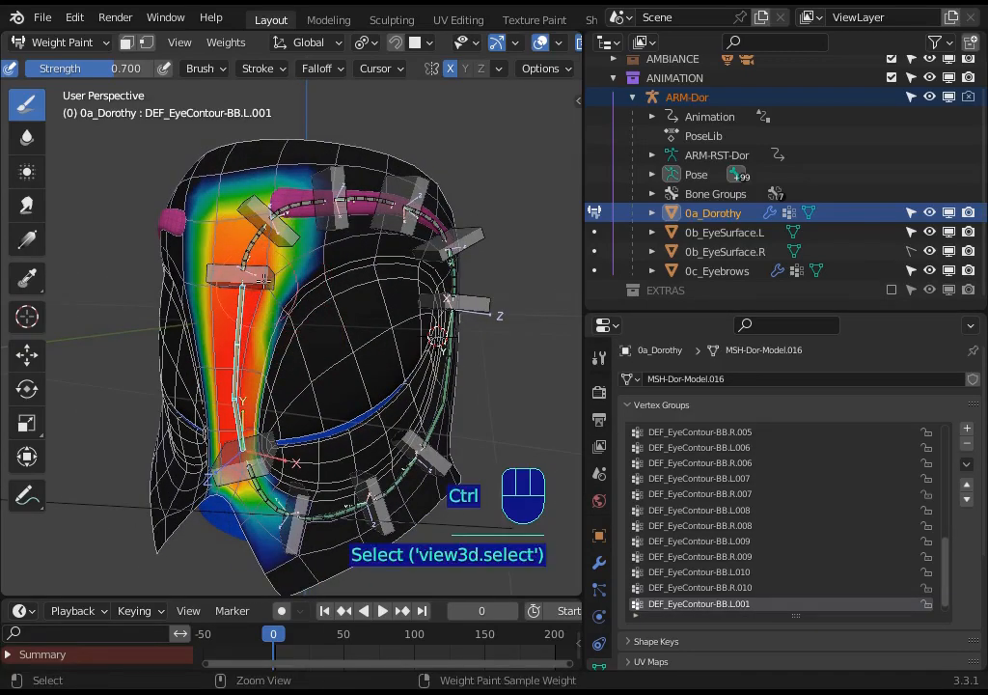
pyautogui.press('o')
pyautogui.moveTo(420, 346); pyautogui.dragTo(381, 331, button='middle')
pyautogui.press('o')
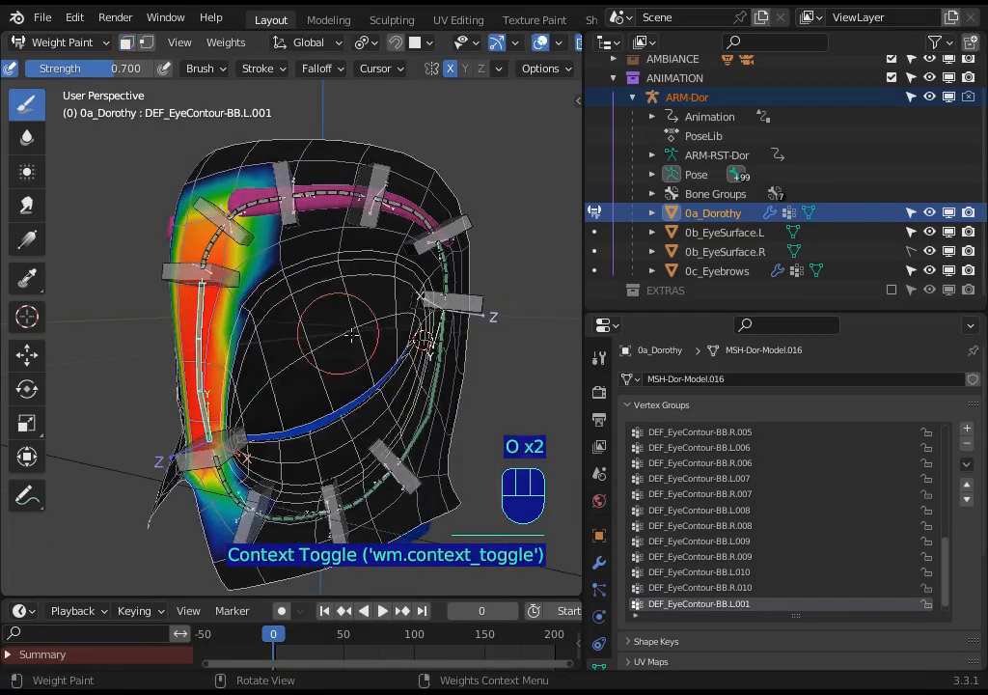
pyautogui.moveTo(247, 318); pyautogui.dragTo(283, 355, button='middle')
# Step: Try moving handlers CTL_EyeContour-BB-Handler.L.002 and CTL_EyeContour-BB-Handler.L.001 one at a time to test the nose bridge deformation
pyautogui.keyDown('ctrl'); pyautogui.click(243, 329); pyautogui.keyUp('ctrl')
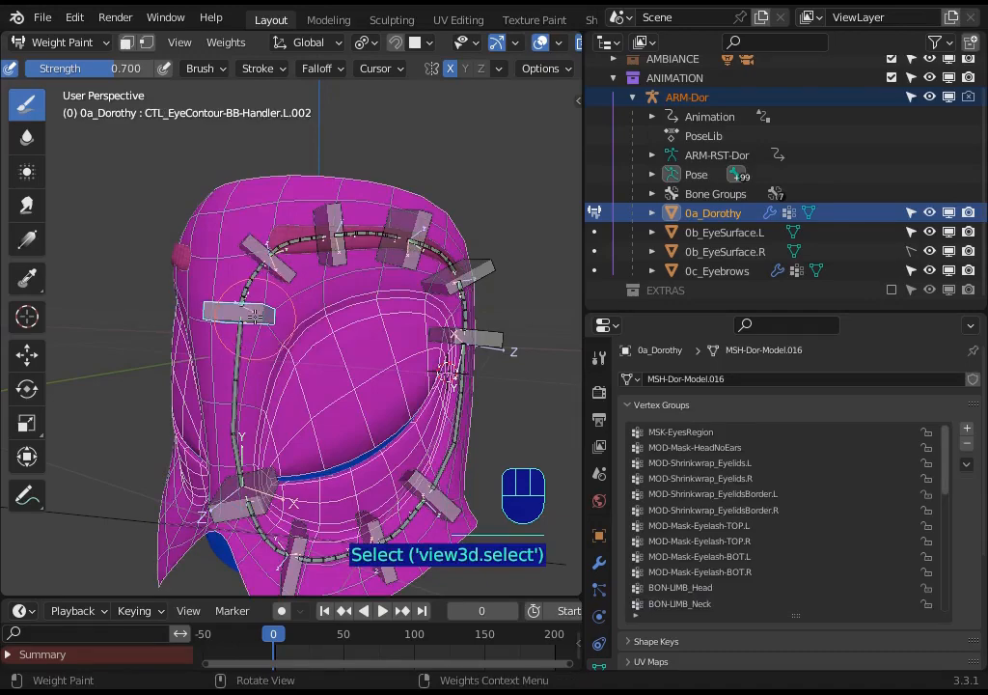
pyautogui.press('g')
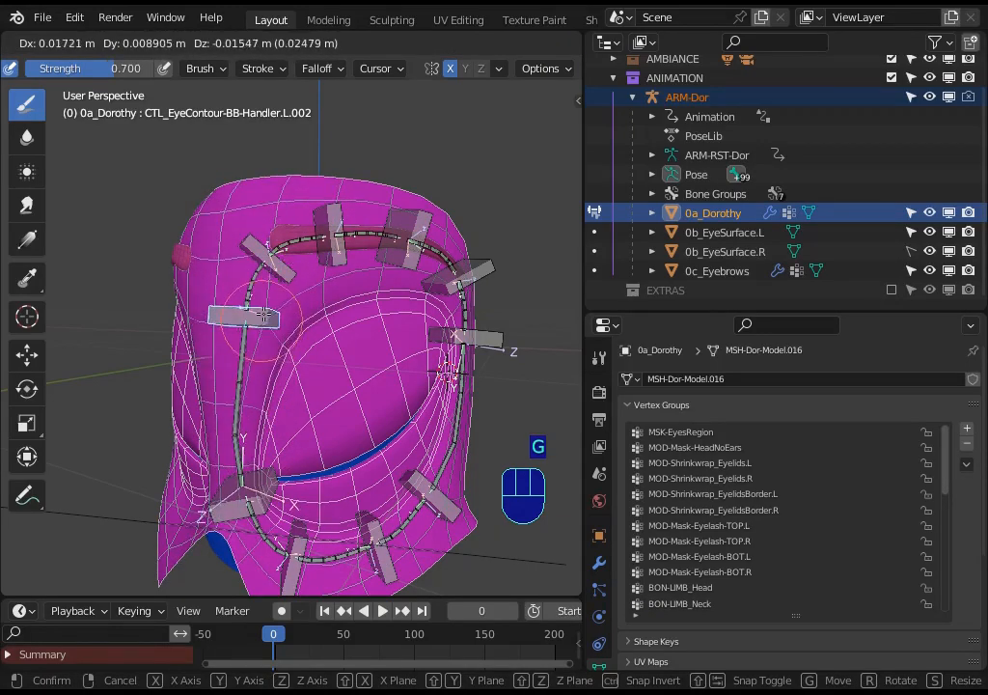
pyautogui.press('Escape')
pyautogui.keyDown('ctrl'); pyautogui.click(253, 482); pyautogui.keyUp('ctrl')
pyautogui.press('g')
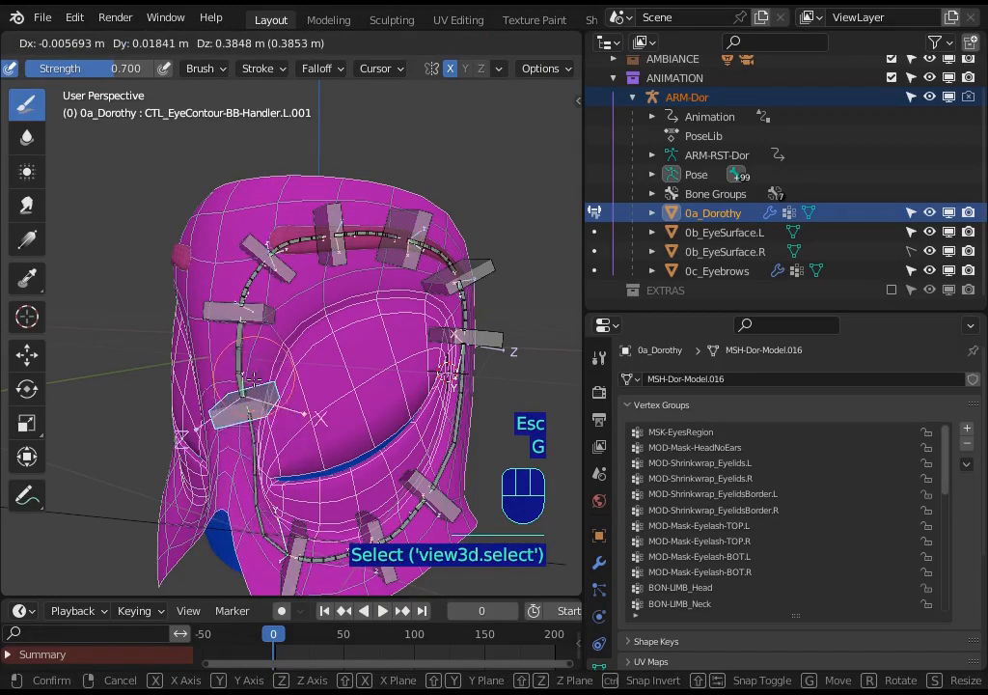
pyautogui.press('Escape')
# Step: Try moving handlers CTL_EyeContour-BB-Handler.L.001, L.002 and L.003 together to test the combined deformation, and deselect them
pyautogui.keyDown('shift'); pyautogui.click(258, 312); pyautogui.keyUp('shift')
pyautogui.press('g')
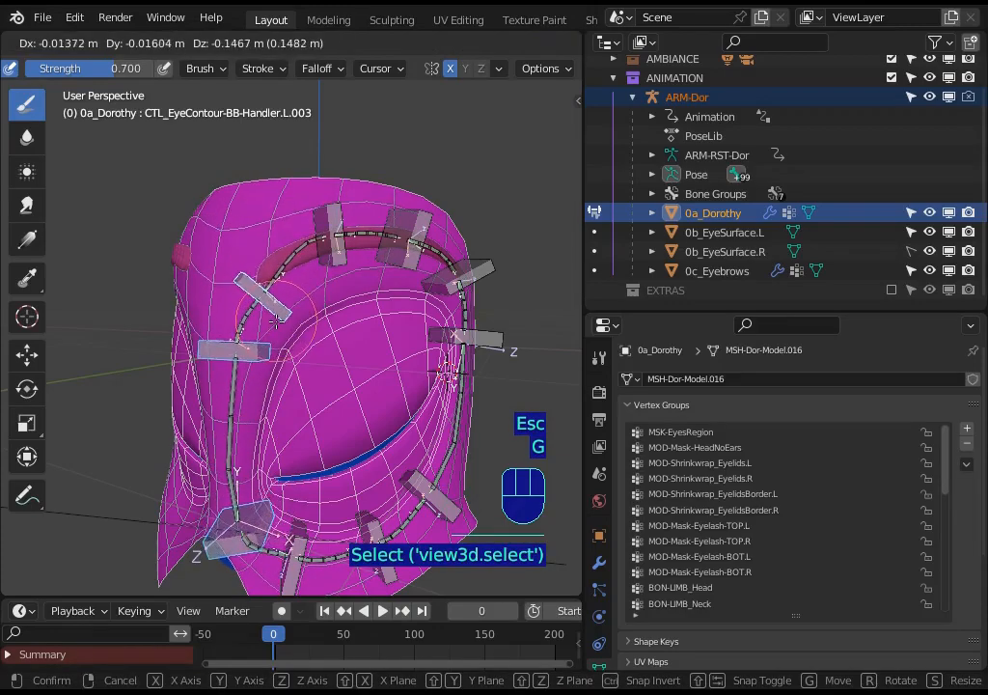
pyautogui.press('Escape')
pyautogui.hotkey('alt', 'a')
# Step: With the Paint Mask on, blur the edges of bone DEF_EyeContour-BB.L.002's weight over the forehead and nose bridge at strength 0.309
pyautogui.keyDown('ctrl'); pyautogui.click(272, 268); pyautogui.keyUp('ctrl')
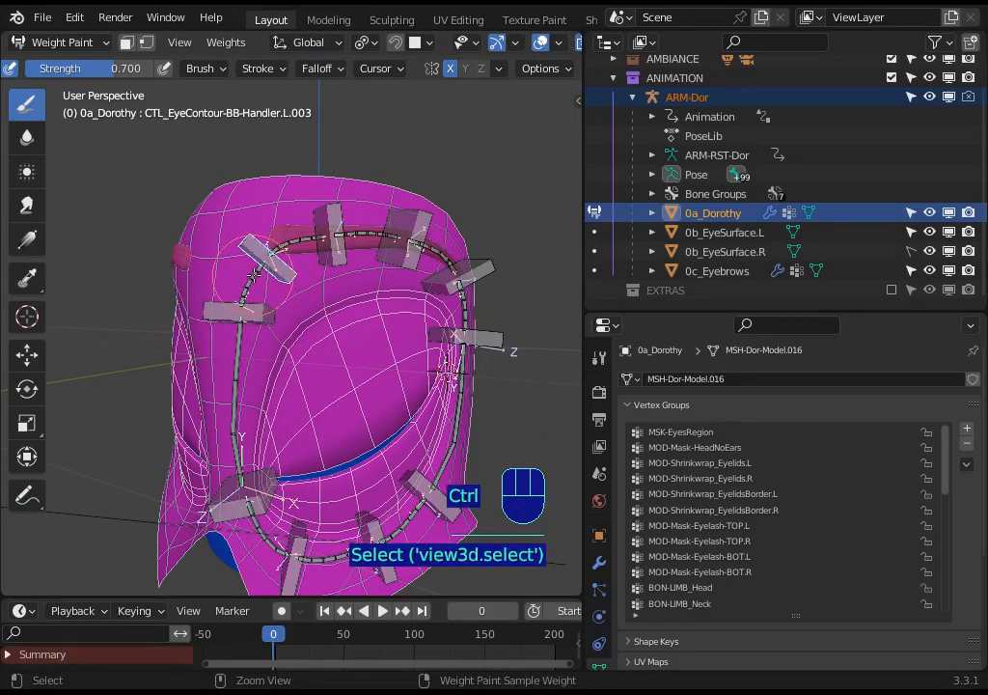
pyautogui.press('o')
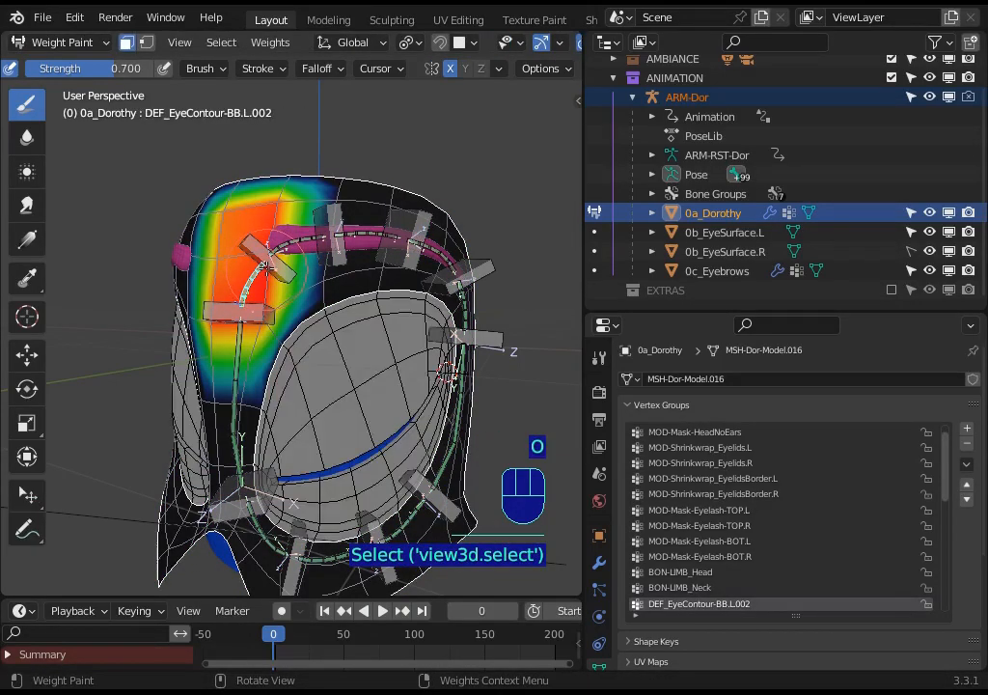
pyautogui.click(29, 139)
pyautogui.hotkey('shift', 'f')
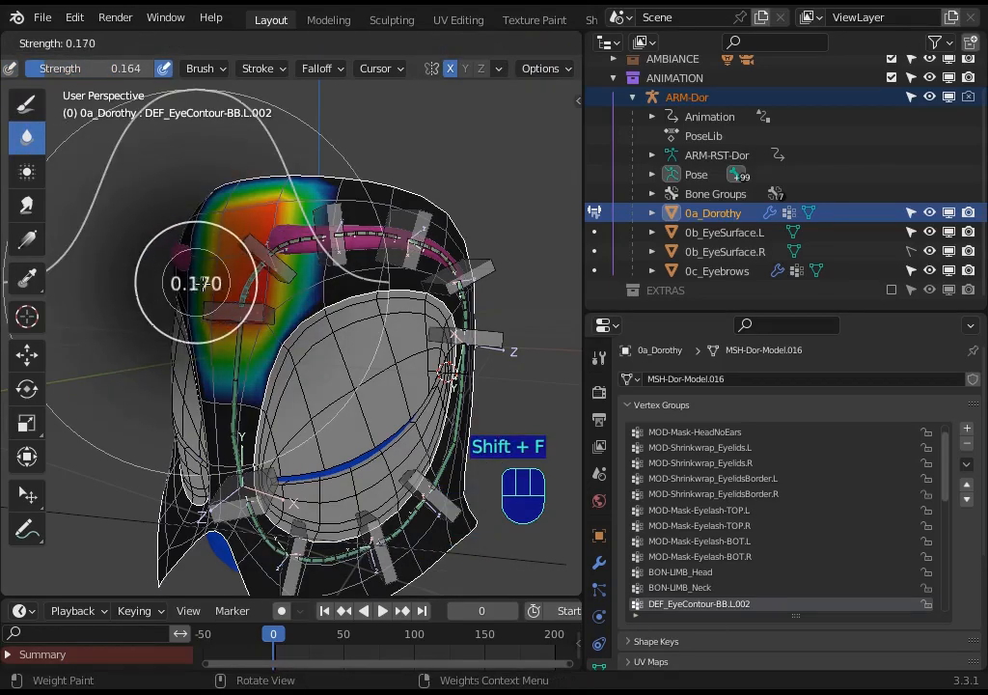
pyautogui.click(218, 285)
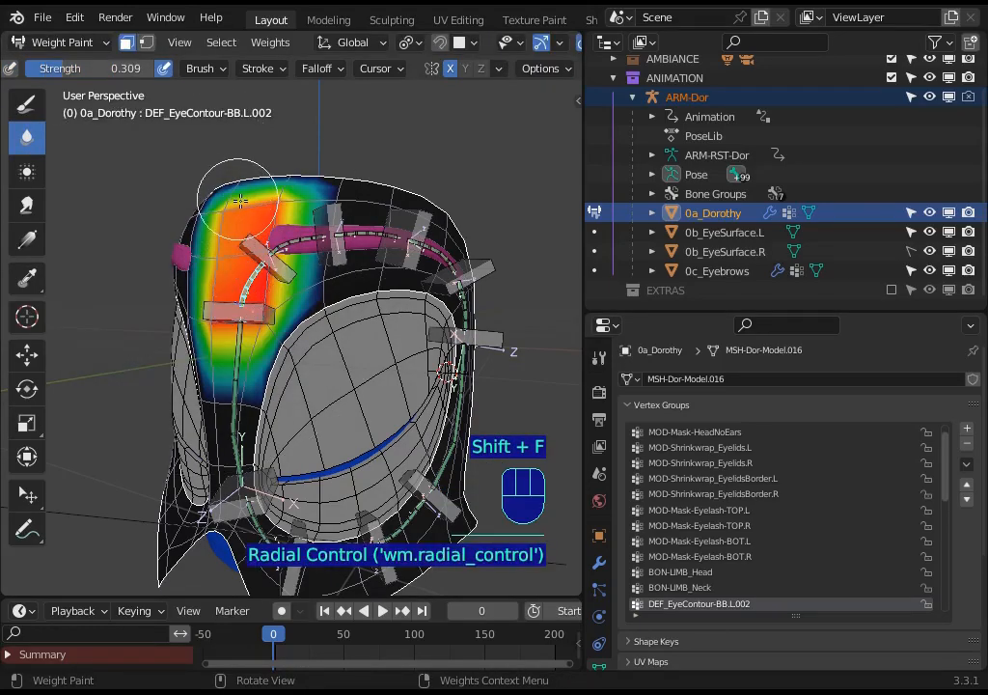
pyautogui.moveTo(289, 195)
pyautogui.mouseDown()
pyautogui.moveTo(219, 202)
pyautogui.moveTo(214, 169)
pyautogui.moveTo(266, 184)
pyautogui.moveTo(316, 276)
pyautogui.moveTo(240, 373)
pyautogui.moveTo(224, 339)
pyautogui.moveTo(242, 389)
pyautogui.moveTo(188, 309)
pyautogui.moveTo(169, 299)
pyautogui.mouseUp()
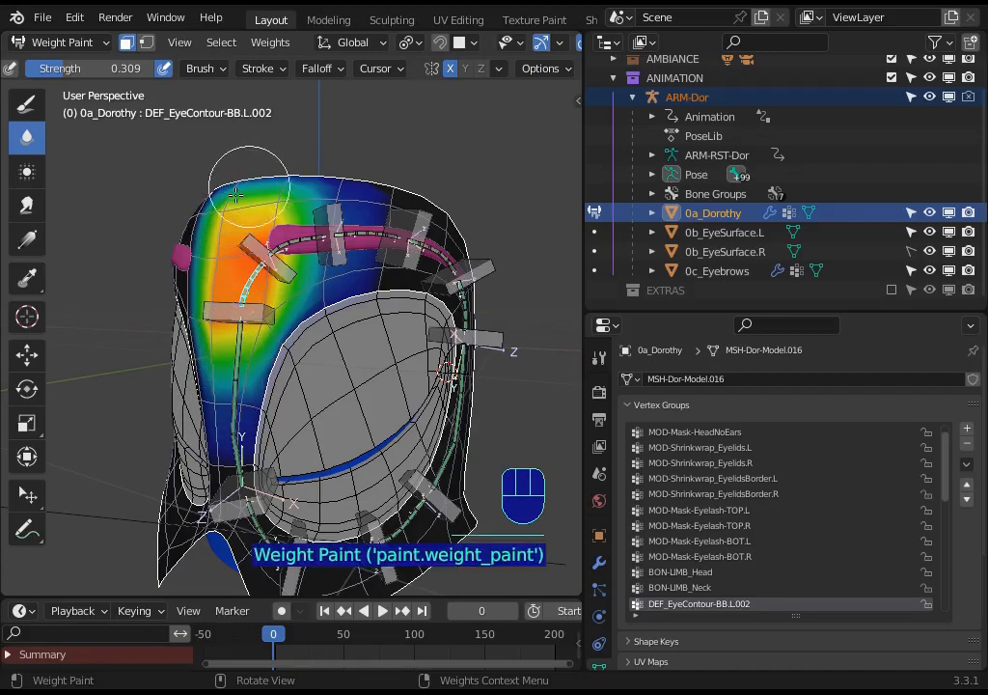
# Step: Select bone DEF_EyeContour-BB.L.003 and blur its weight around the brow with the Paint Mask protecting the eyelids
pyautogui.moveTo(295, 227)
pyautogui.mouseDown(button='middle')
pyautogui.moveTo(331, 270)
pyautogui.moveTo(338, 243)
pyautogui.mouseUp(button='middle')
pyautogui.press('o')
pyautogui.keyDown('ctrl'); pyautogui.click(283, 251); pyautogui.keyUp('ctrl')
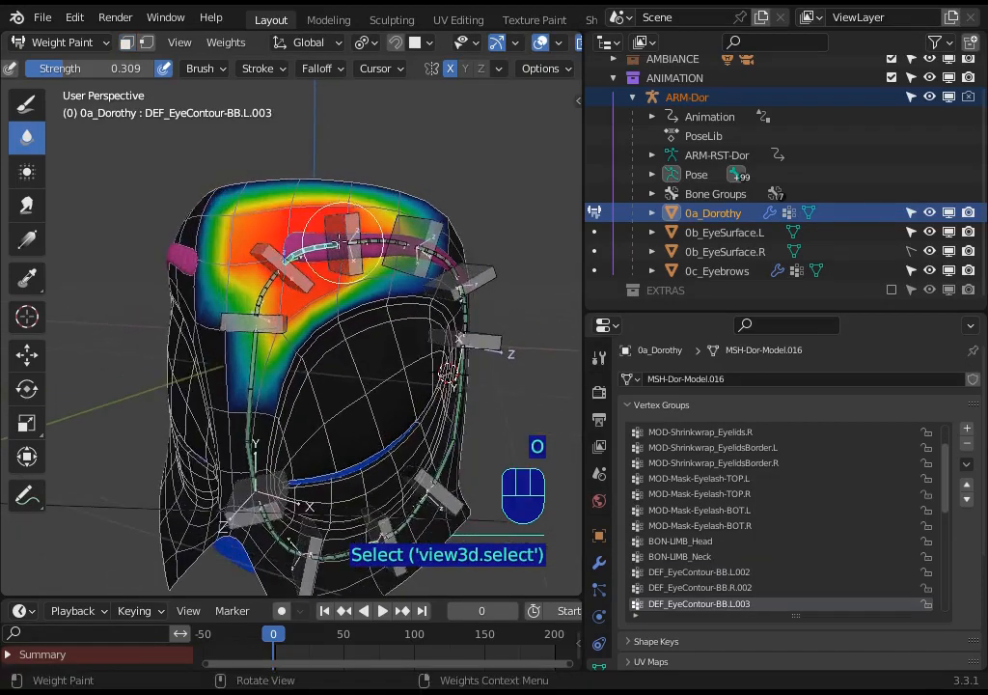
pyautogui.press('o')
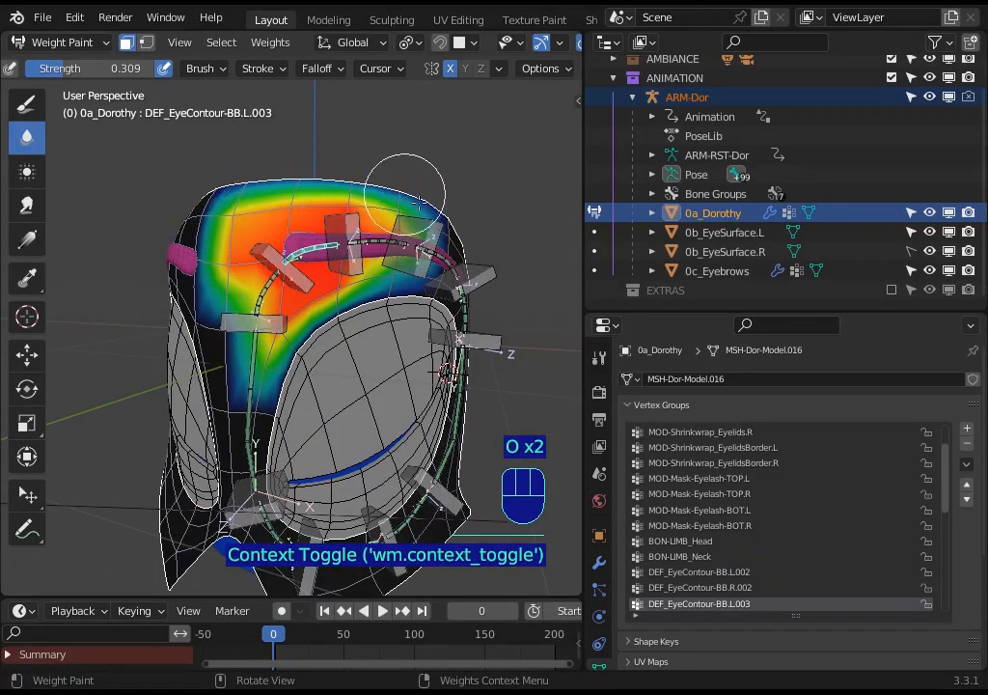
pyautogui.click(435, 233)
pyautogui.moveTo(446, 232); pyautogui.dragTo(425, 214, button='middle')
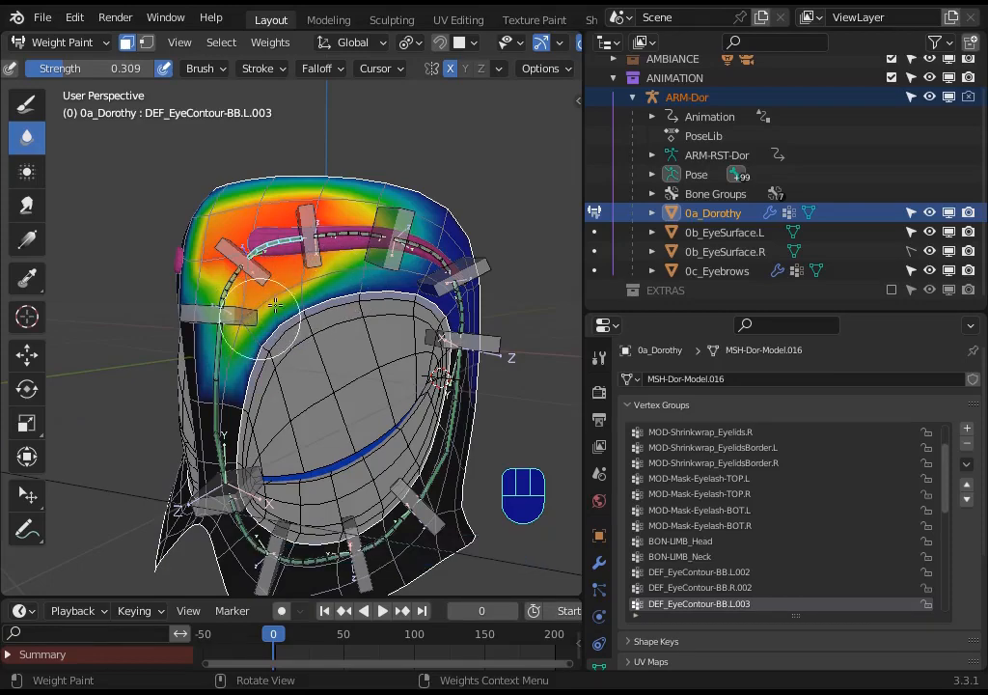
pyautogui.moveTo(259, 303); pyautogui.dragTo(240, 284)
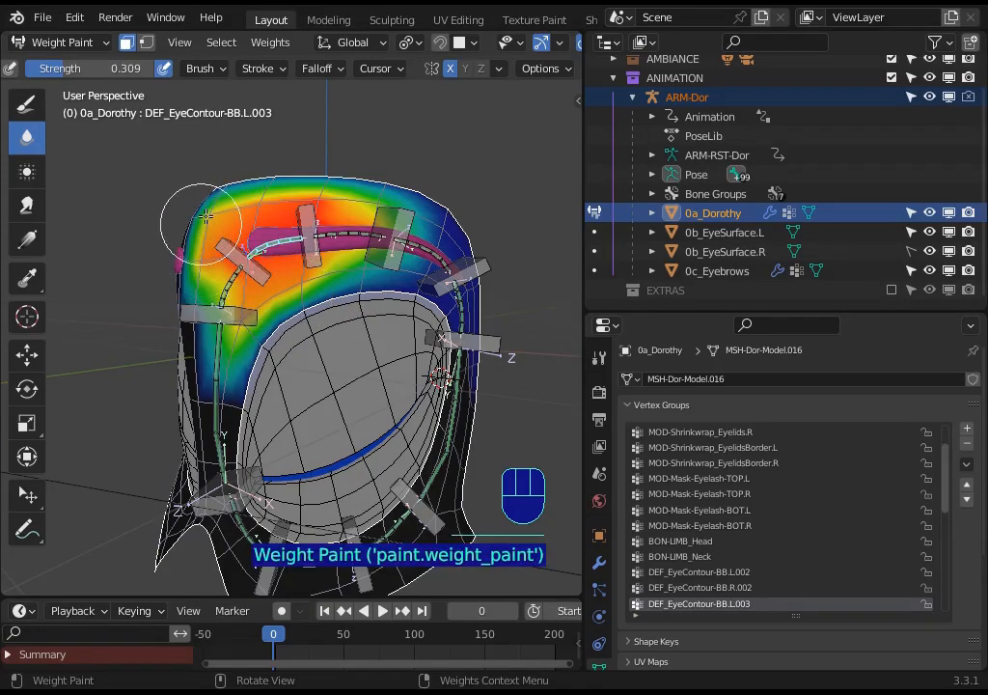
pyautogui.moveTo(226, 227); pyautogui.dragTo(264, 221, button='middle')
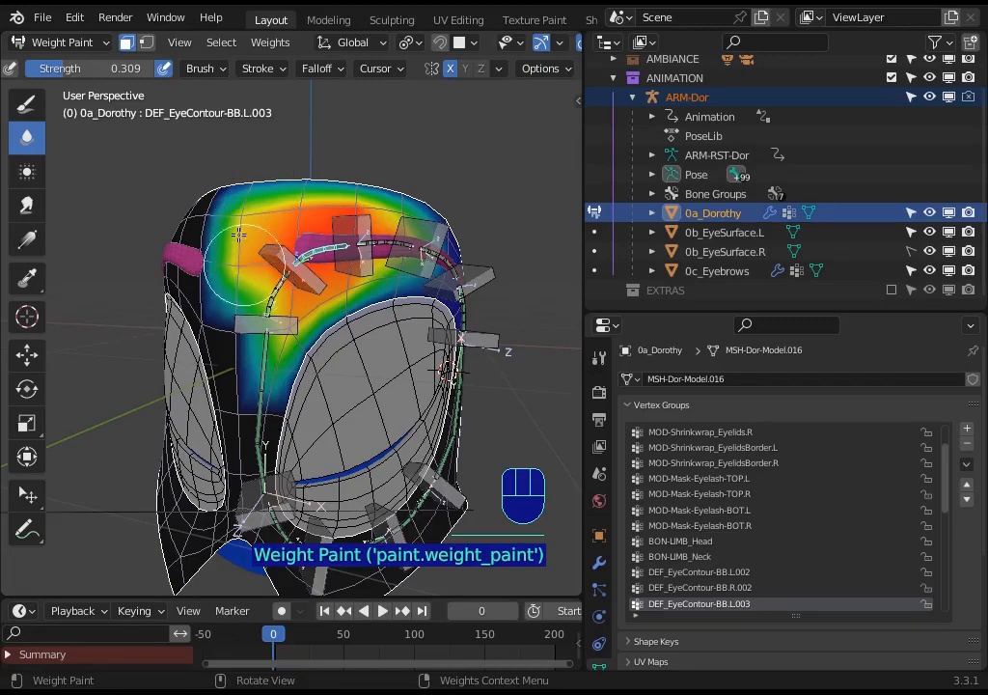
pyautogui.moveTo(179, 214); pyautogui.dragTo(166, 208, button='middle')
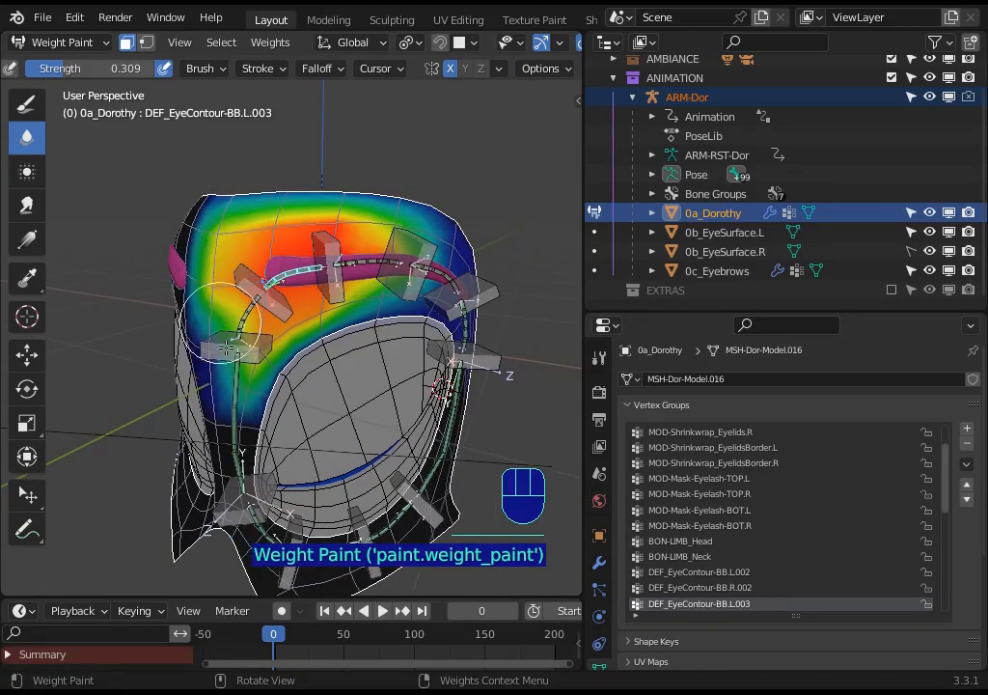
pyautogui.moveTo(273, 314); pyautogui.dragTo(406, 249, button='middle')
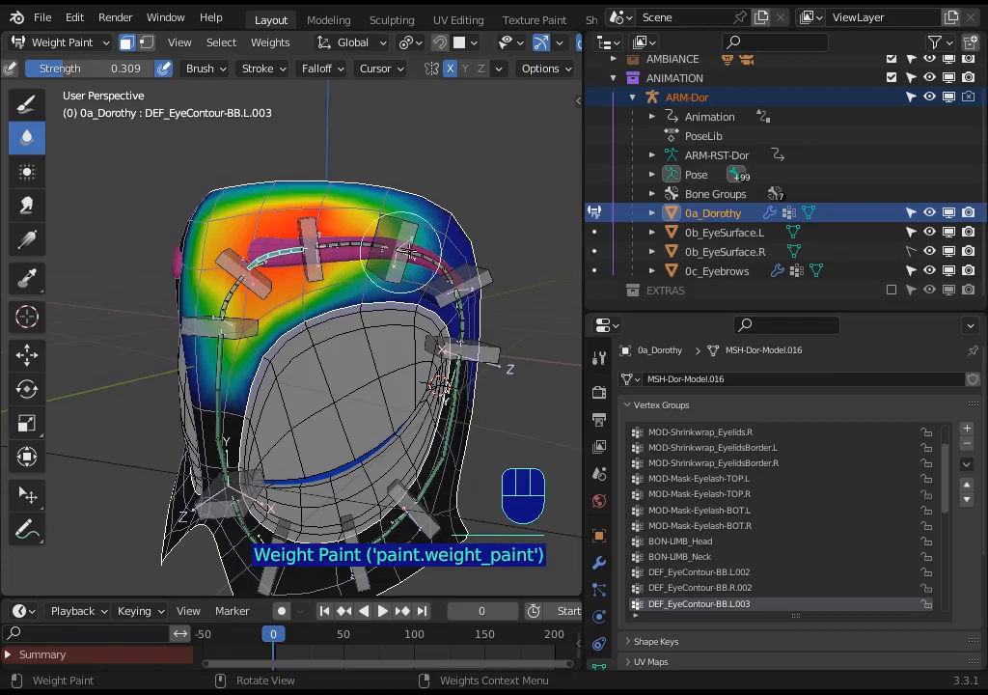
pyautogui.press('h')
pyautogui.press('g')
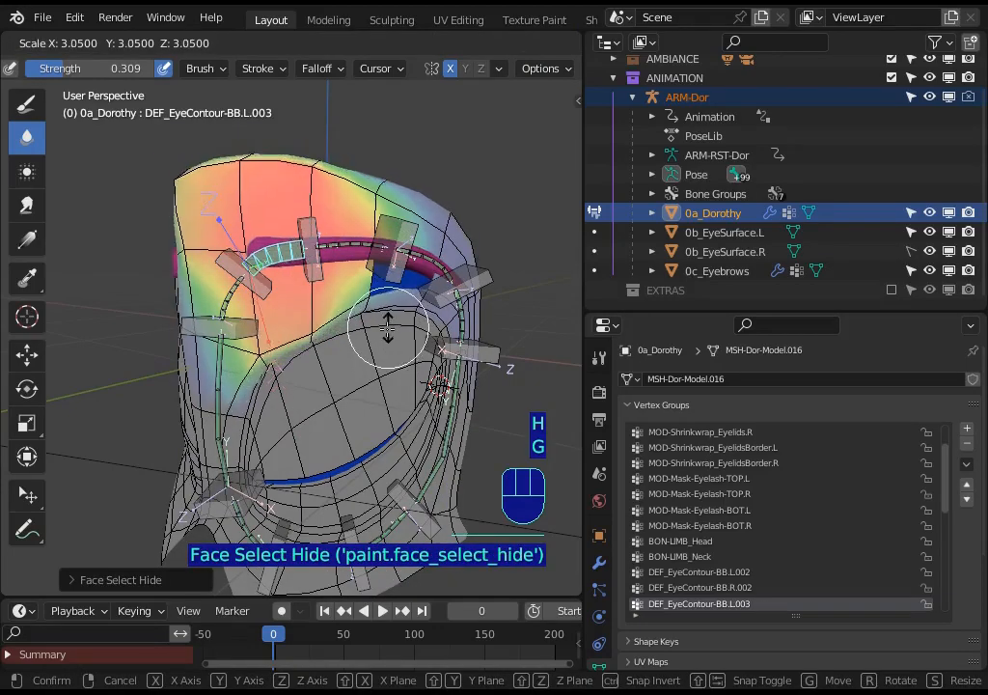
pyautogui.press('Escape')
pyautogui.hotkey('ctrl', 'z')
pyautogui.hotkey('ctrl', 'z')
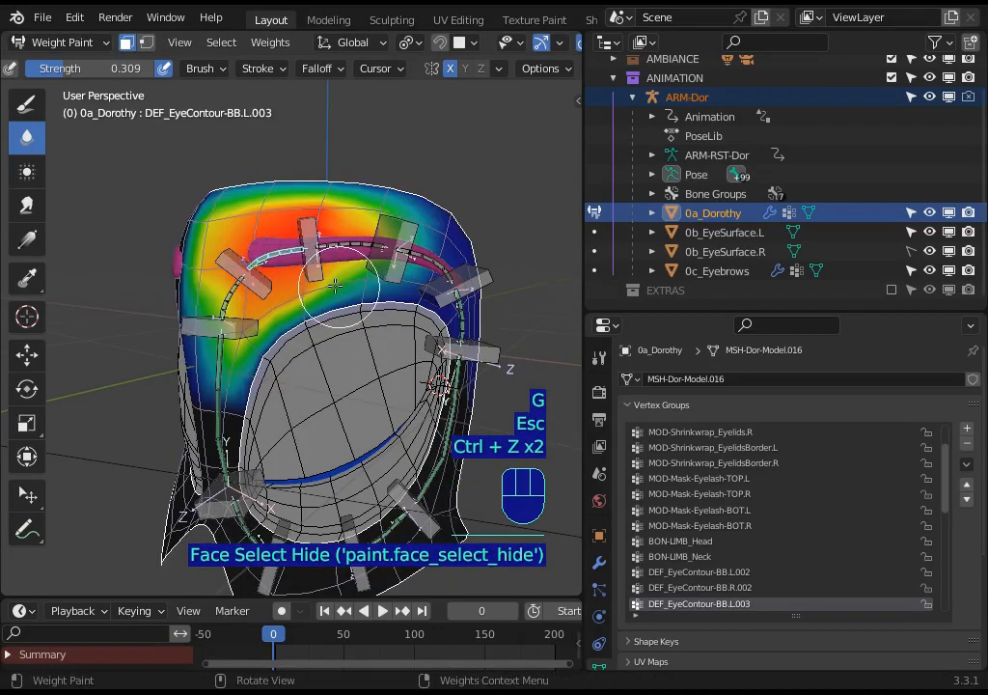
# Step: Turn off the Paint Mask and try moving handler CTL_EyeContour-BB-Handler.L.004 downward to test the brow's deformation
pyautogui.press('o')
pyautogui.keyDown('ctrl'); pyautogui.click(318, 253); pyautogui.keyUp('ctrl')
pyautogui.press('g')
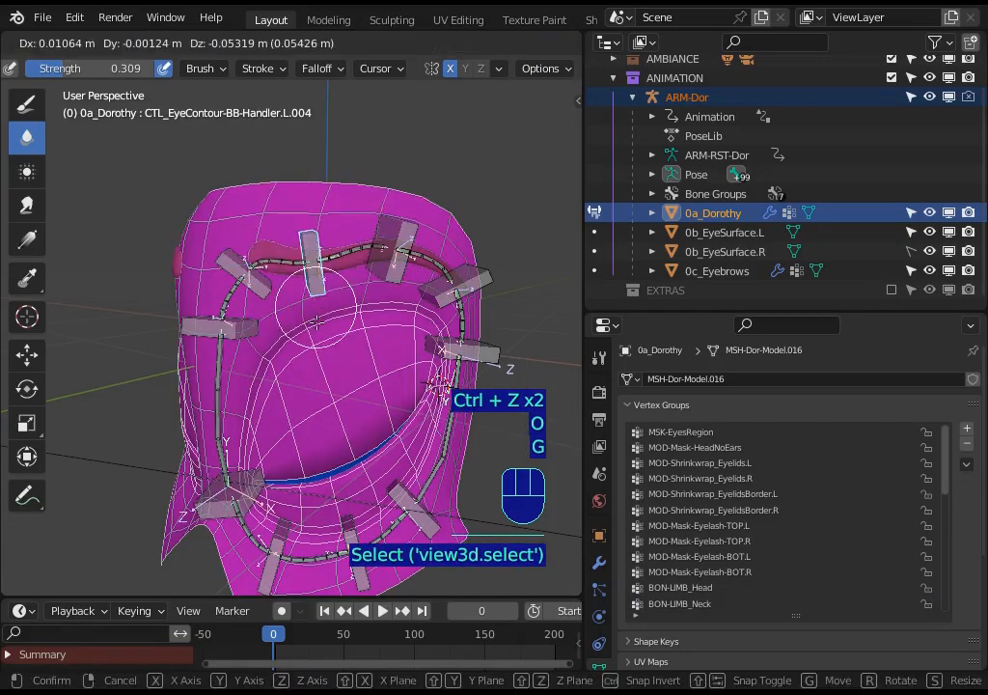
pyautogui.press('Escape')
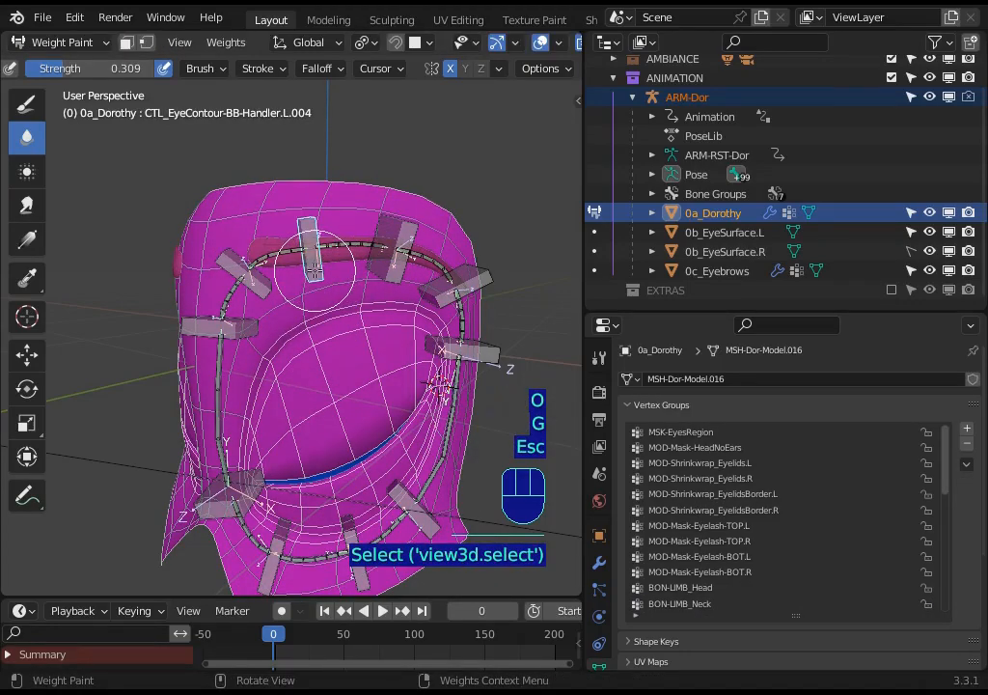
pyautogui.press('o')
pyautogui.keyDown('ctrl'); pyautogui.click(284, 252); pyautogui.keyUp('ctrl')
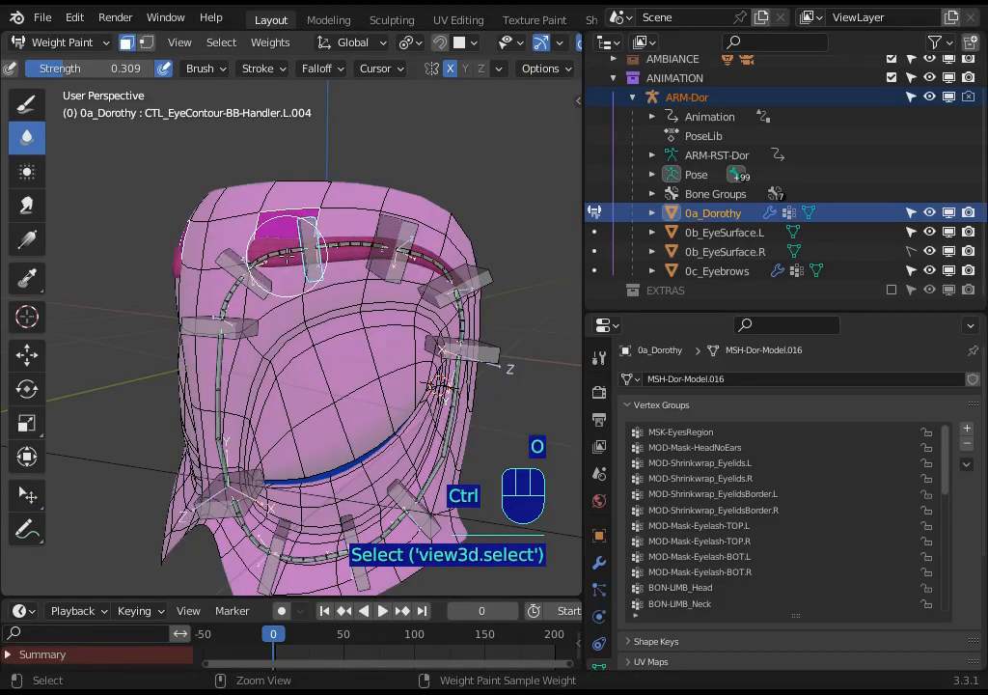
pyautogui.hotkey('ctrl', 'z')
pyautogui.press('o')
# Step: Reselect bone DEF_EyeContour-BB.L.003 to examine its blurred weight across the brow, and turn on the Paint Mask
pyautogui.keyDown('ctrl'); pyautogui.click(287, 249); pyautogui.keyUp('ctrl')
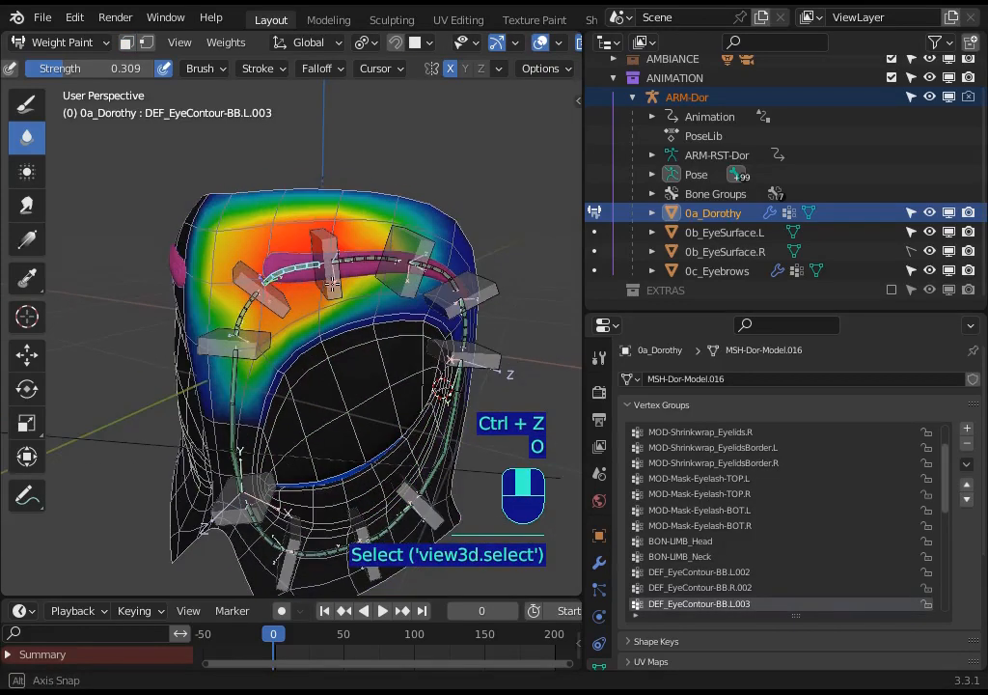
pyautogui.click(359, 220)
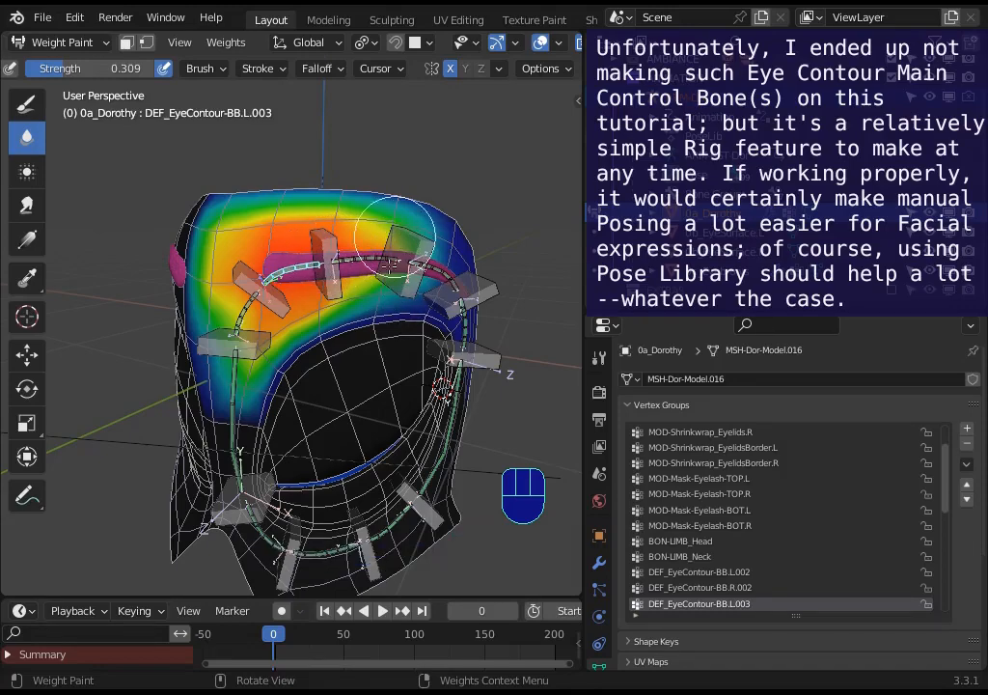
pyautogui.press('o')
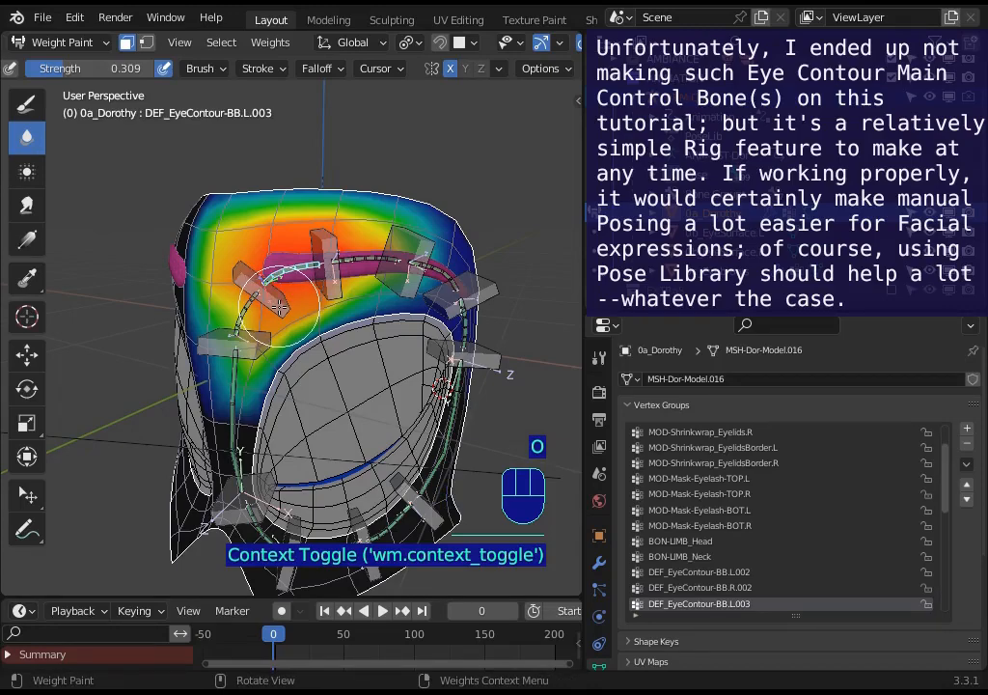
# Step: With the Paint Mask off, try moving and rotating the three handlers above the eye together, changing the pivot point, and undo the move
pyautogui.press('o')
pyautogui.keyDown('ctrl'); pyautogui.click(320, 286); pyautogui.keyUp('ctrl')
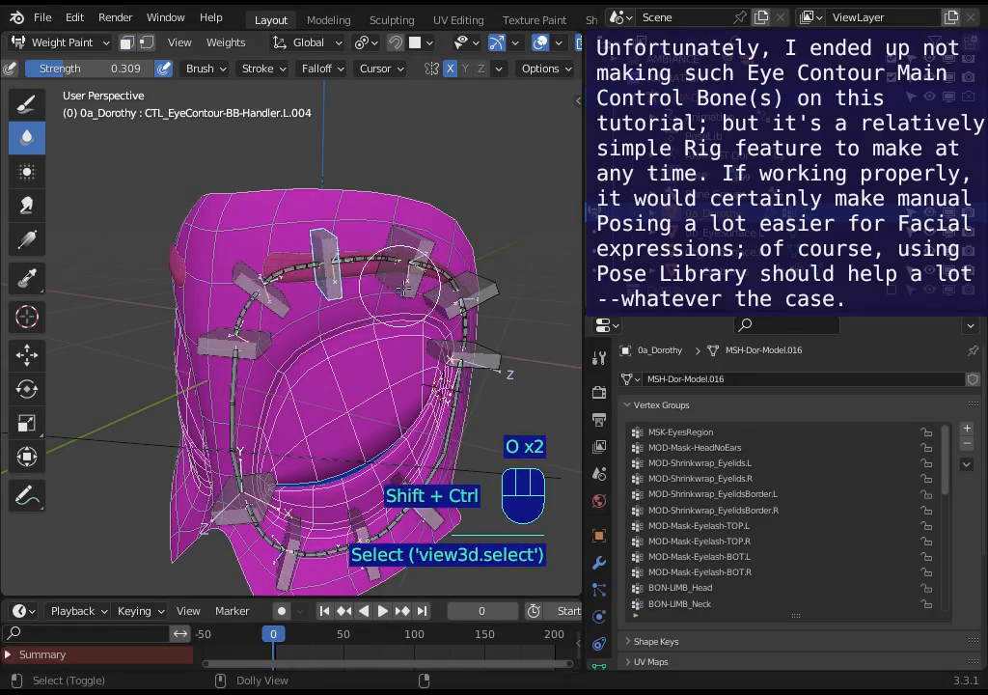
pyautogui.keyDown('shift'); pyautogui.click(333, 266); pyautogui.keyUp('shift')
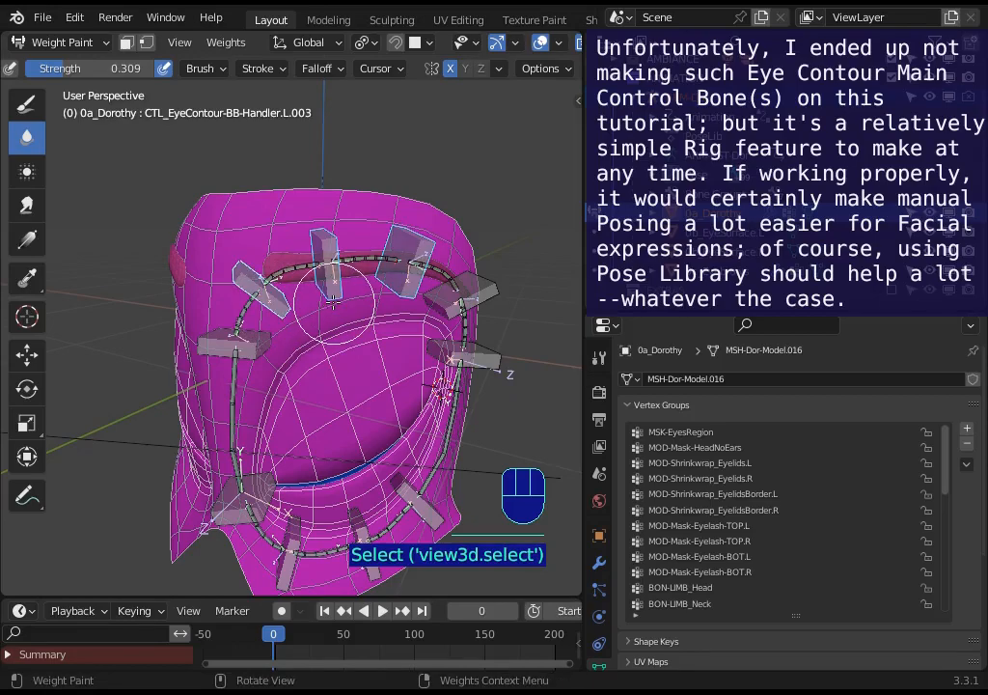
pyautogui.press('g')
pyautogui.press('r')
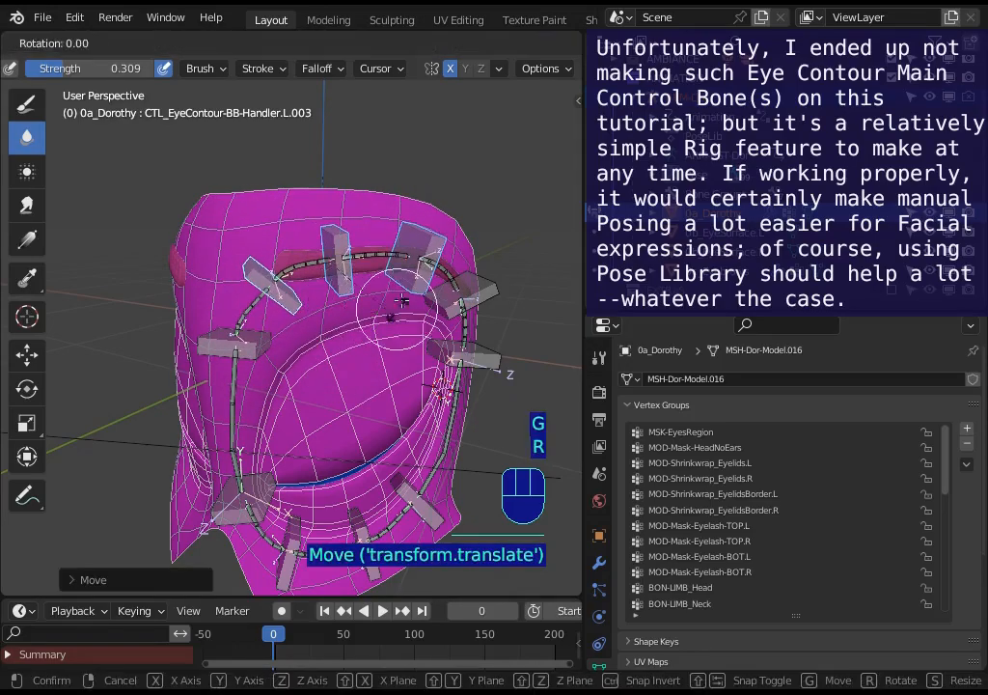
pyautogui.press('Escape')
pyautogui.click(362, 43)
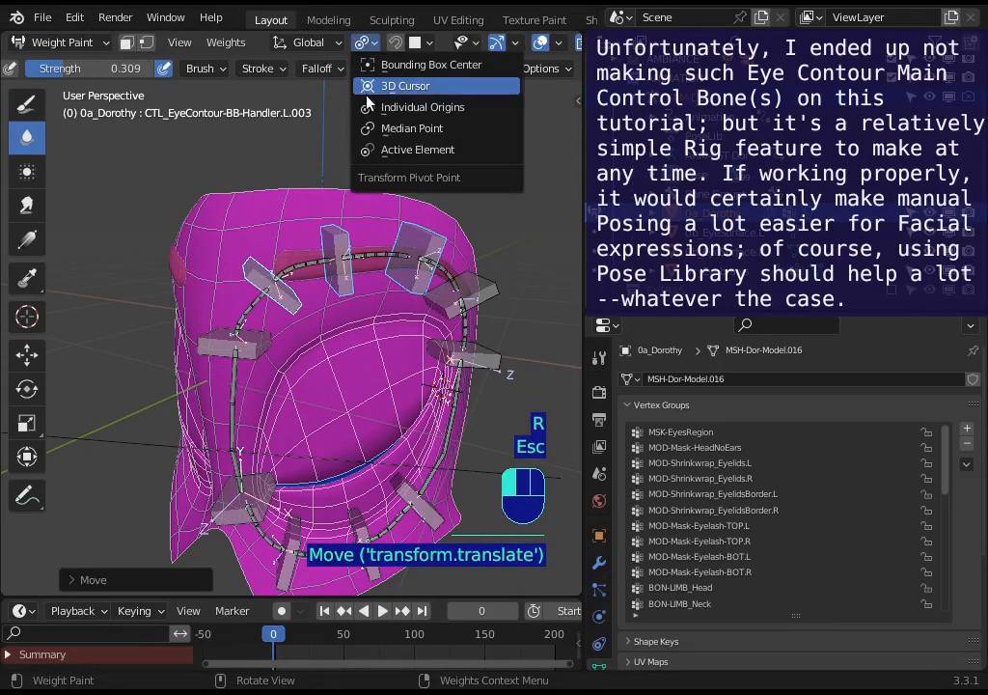
pyautogui.click(365, 105)
pyautogui.press('r')
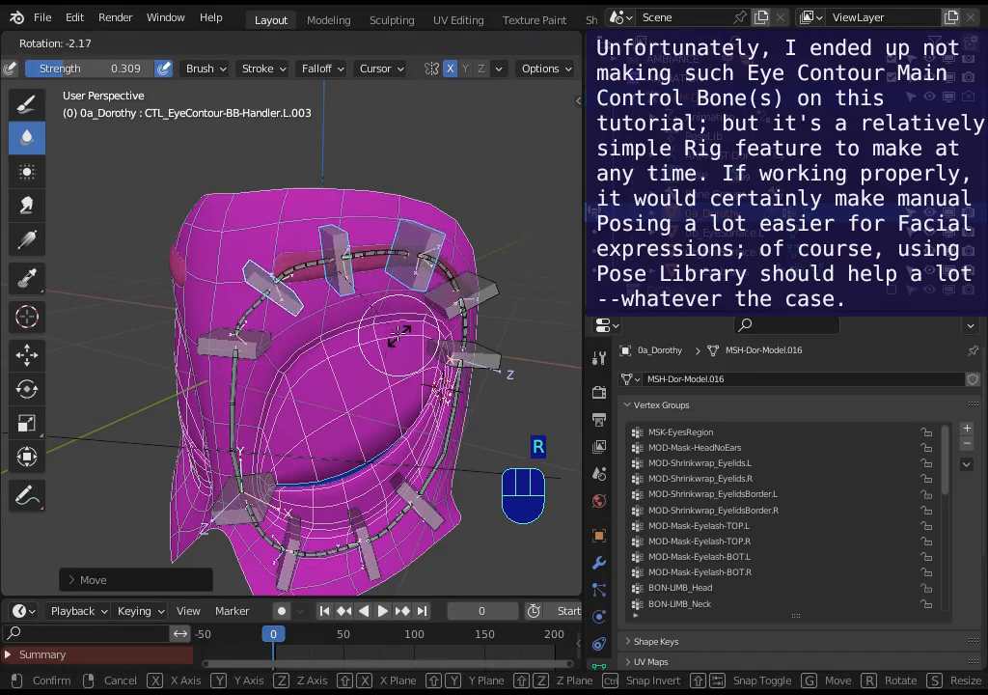
pyautogui.press('Escape')
pyautogui.hotkey('ctrl', 'z')
# Step: Reselect bone DEF_EyeContour-BB.L.003 and turn the Paint Mask on to examine its weight over the brow and forehead
pyautogui.keyDown('ctrl'); pyautogui.click(307, 259); pyautogui.keyUp('ctrl')
pyautogui.press('o')
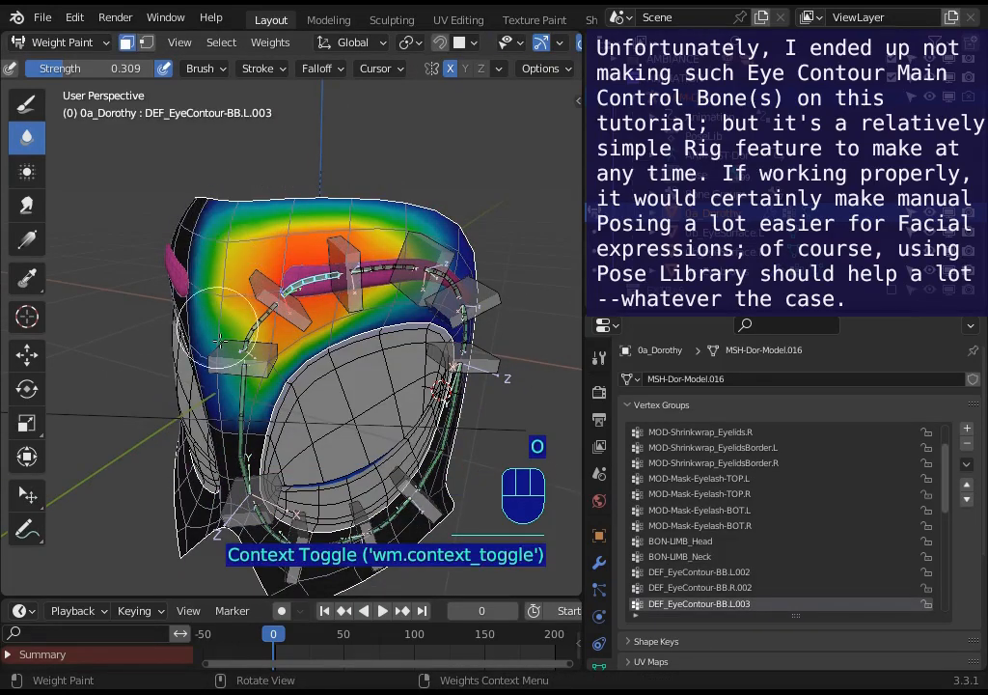
pyautogui.moveTo(263, 369); pyautogui.dragTo(299, 309, button='middle')
# Step: Select bone DEF_EyeContour-BB.L.004 and blur its weight across the forehead and along the brow with the Paint Mask protecting the eyelids
pyautogui.press('o')
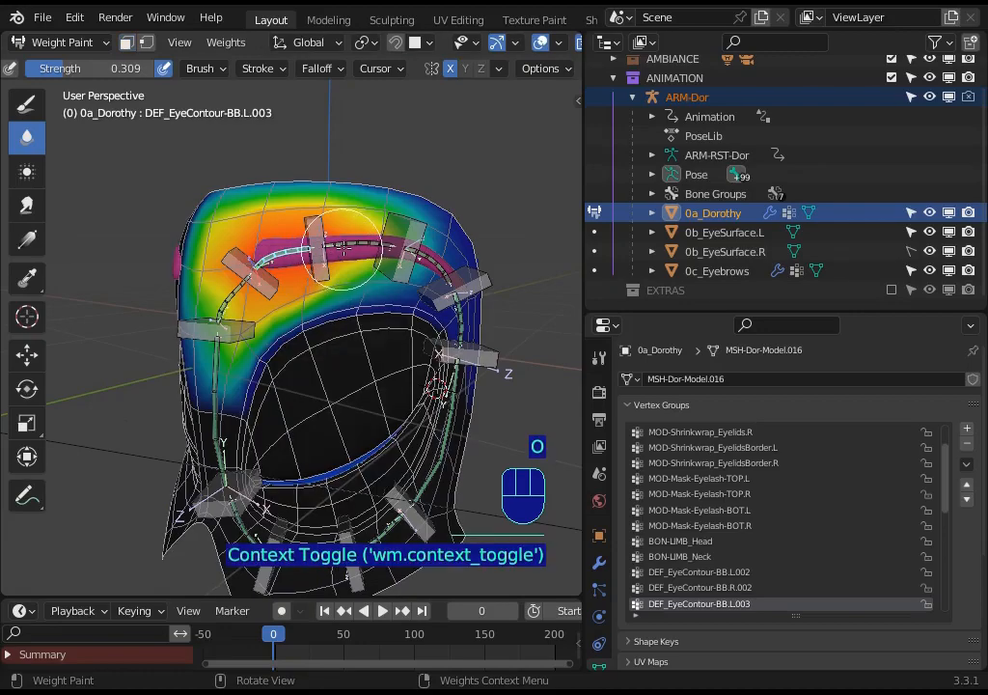
pyautogui.keyDown('ctrl'); pyautogui.click(340, 244); pyautogui.keyUp('ctrl')
pyautogui.press('o')
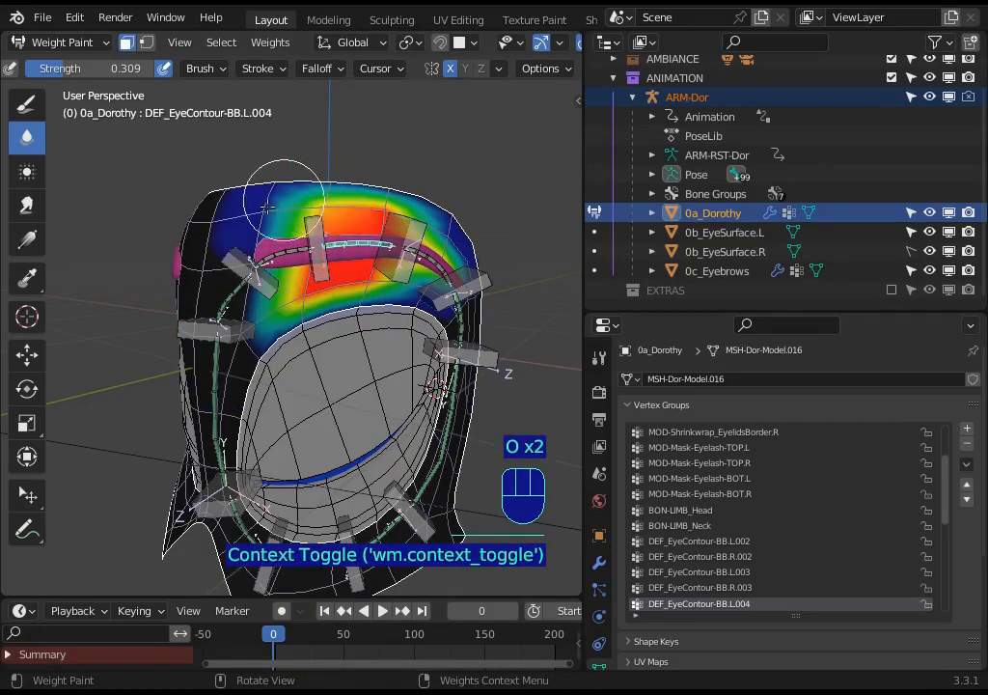
pyautogui.click(311, 244)
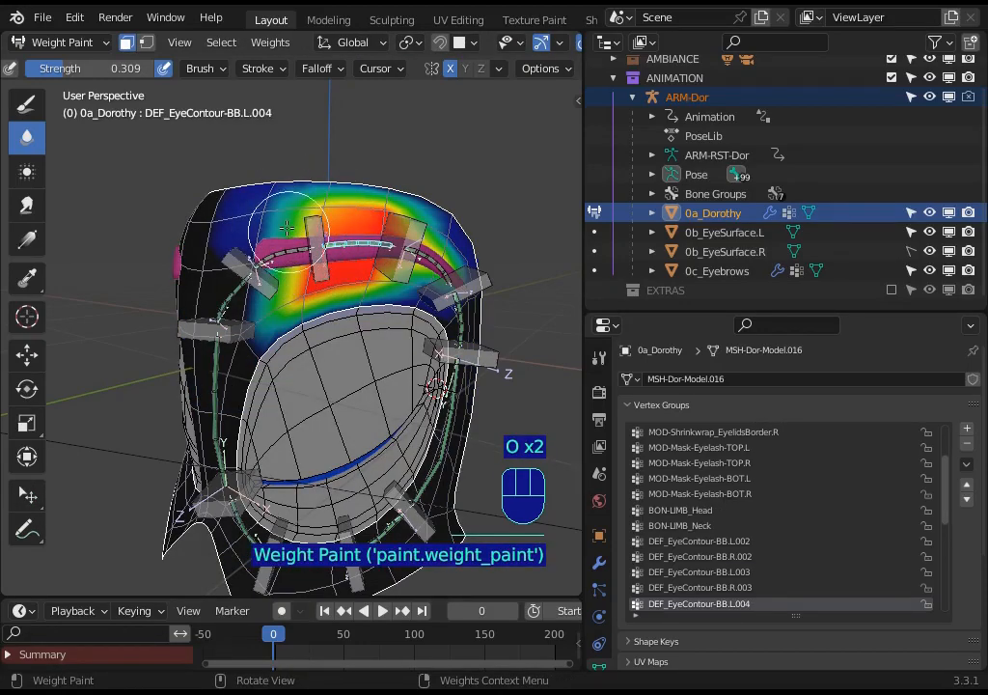
pyautogui.moveTo(287, 228)
pyautogui.mouseDown()
pyautogui.moveTo(242, 268)
pyautogui.moveTo(233, 218)
pyautogui.moveTo(290, 204)
pyautogui.mouseUp()
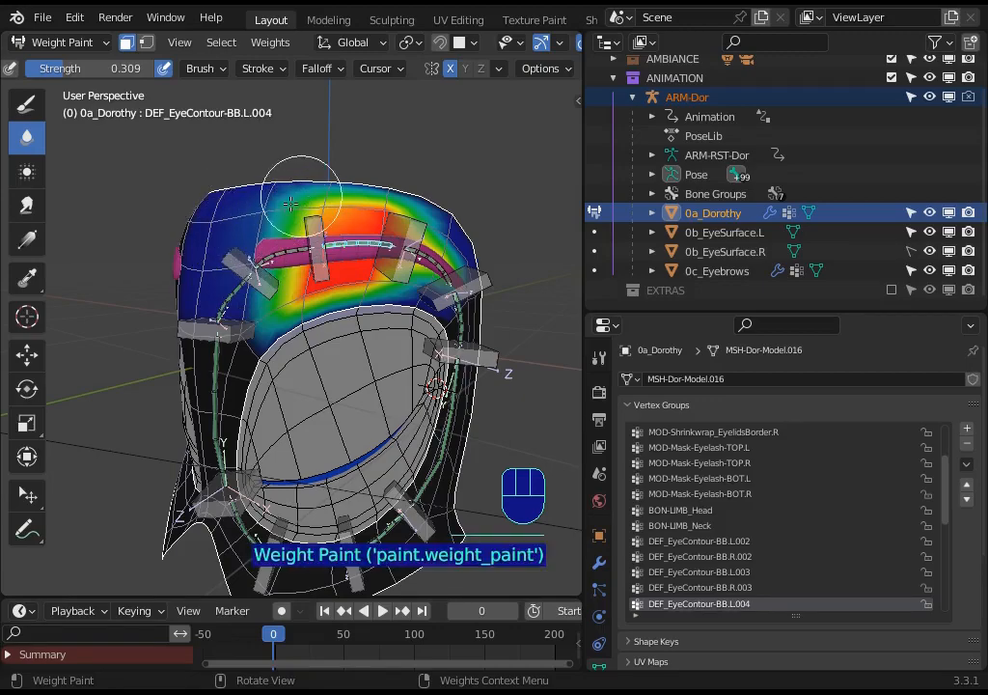
pyautogui.moveTo(333, 164); pyautogui.dragTo(381, 184, button='middle')
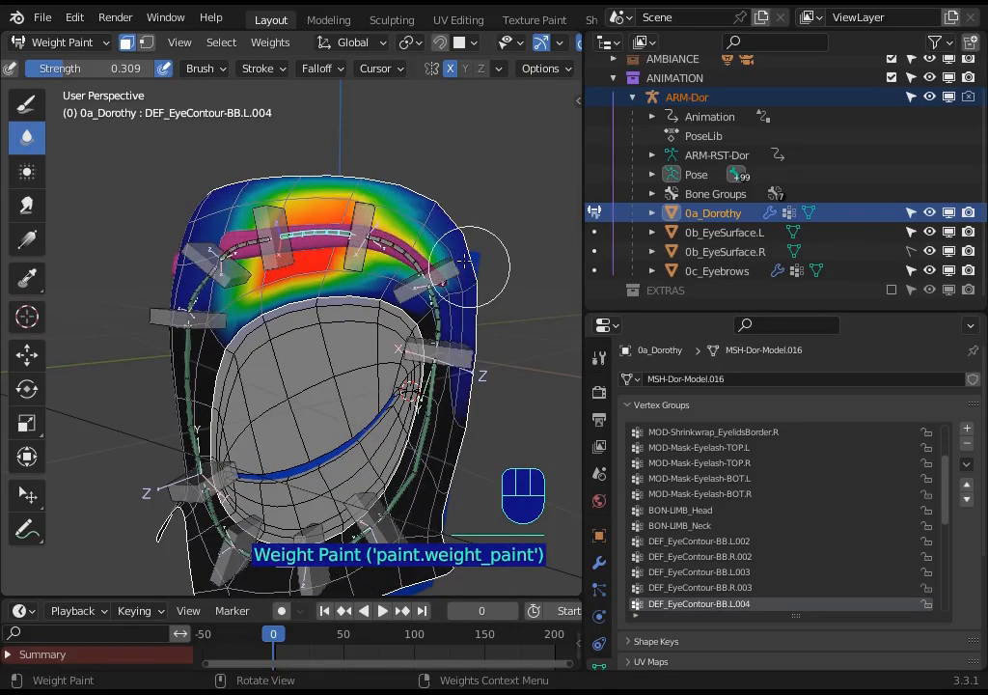
pyautogui.moveTo(290, 231); pyautogui.dragTo(412, 282, button='middle')
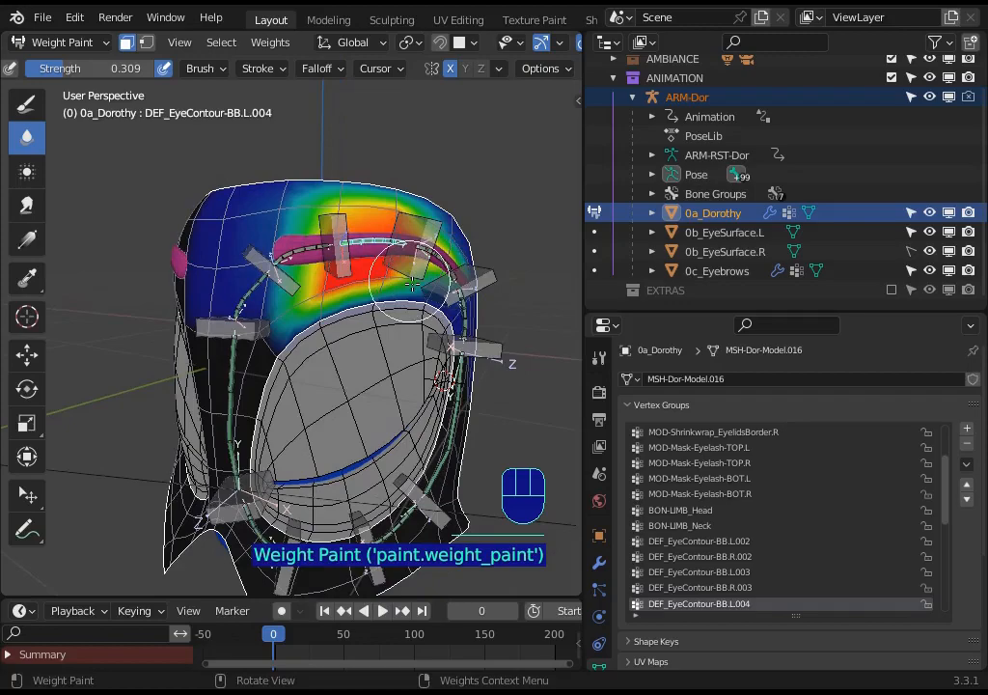
pyautogui.moveTo(412, 281)
pyautogui.mouseDown()
pyautogui.moveTo(246, 289)
pyautogui.moveTo(382, 306)
pyautogui.mouseUp()
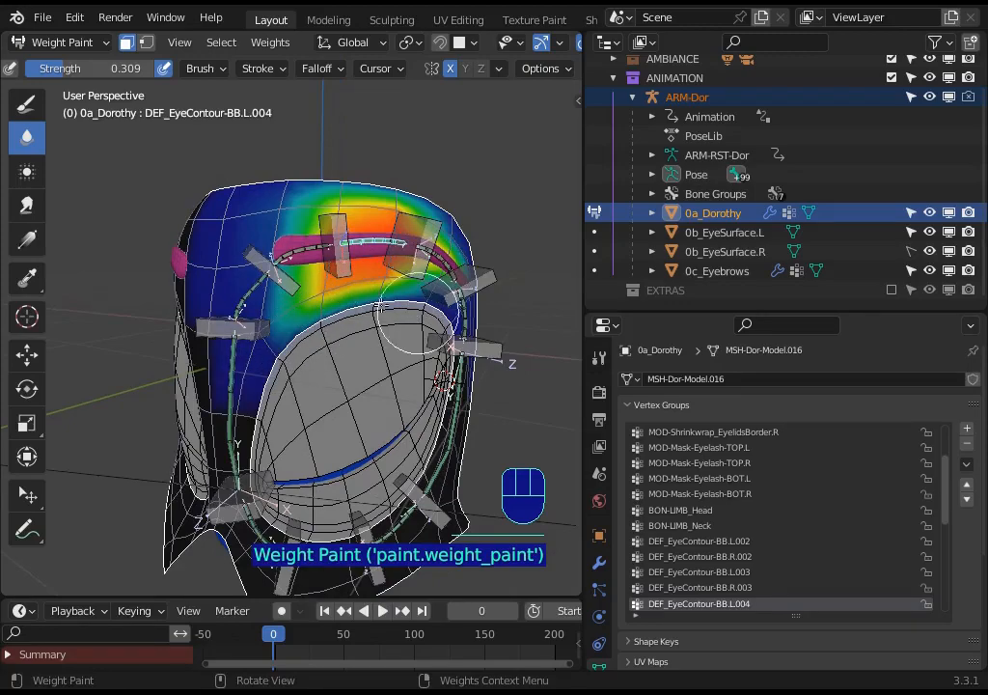
pyautogui.moveTo(336, 251); pyautogui.dragTo(304, 251, button='middle')
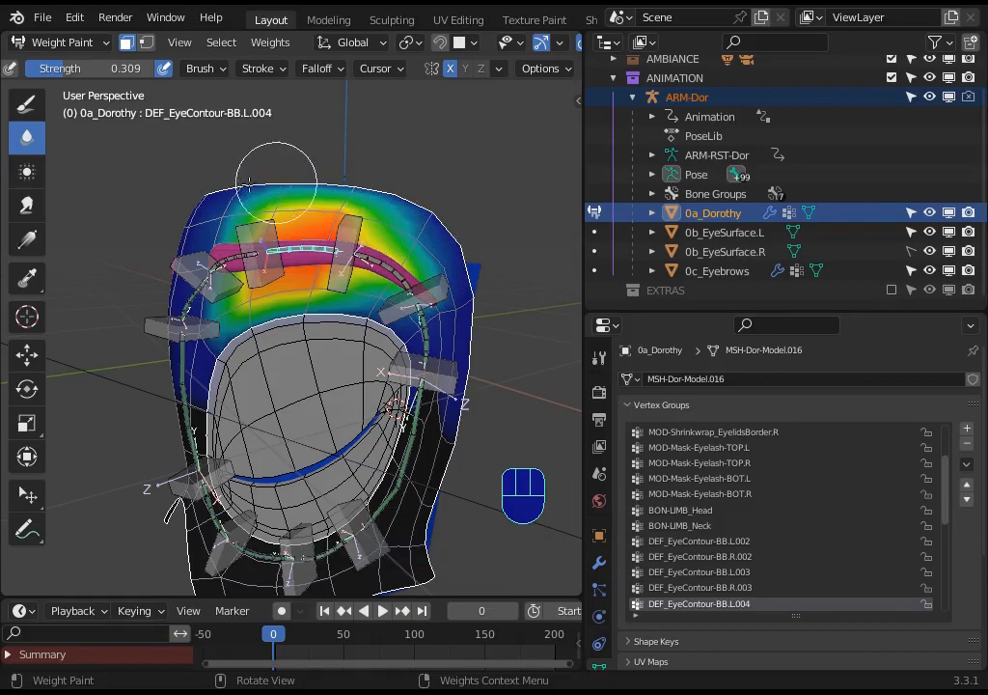
pyautogui.moveTo(253, 181); pyautogui.dragTo(425, 218)
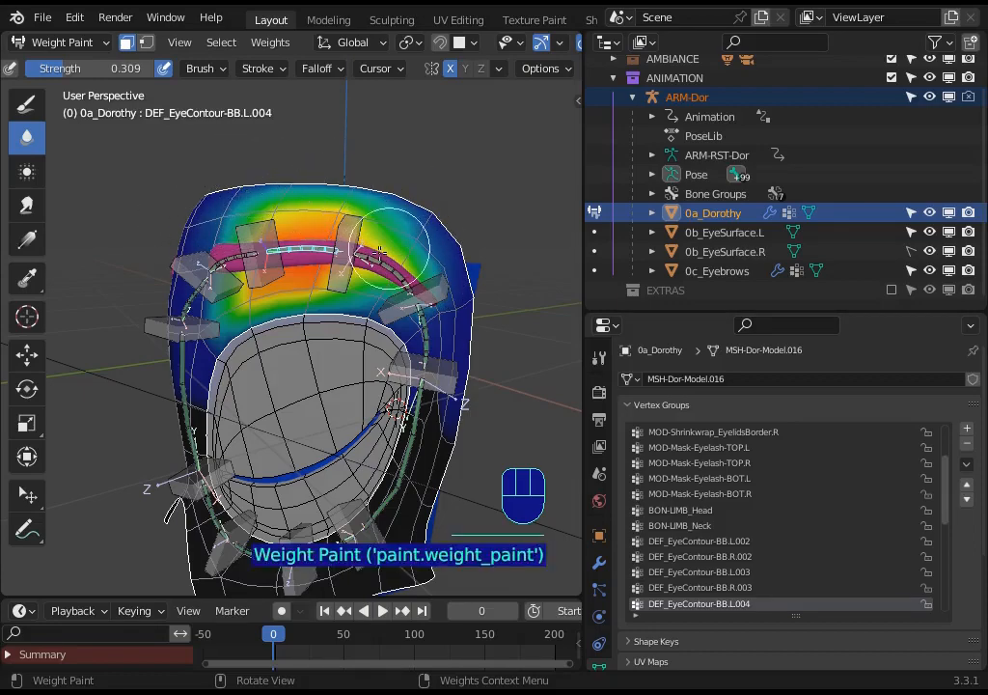
# Step: Select bone DEF_EyeContour-BB.L.005 and, with the Paint Mask on, blur its weight across the forehead and down the outer side of the eye
pyautogui.keyDown('ctrl'); pyautogui.click(388, 253); pyautogui.keyUp('ctrl')
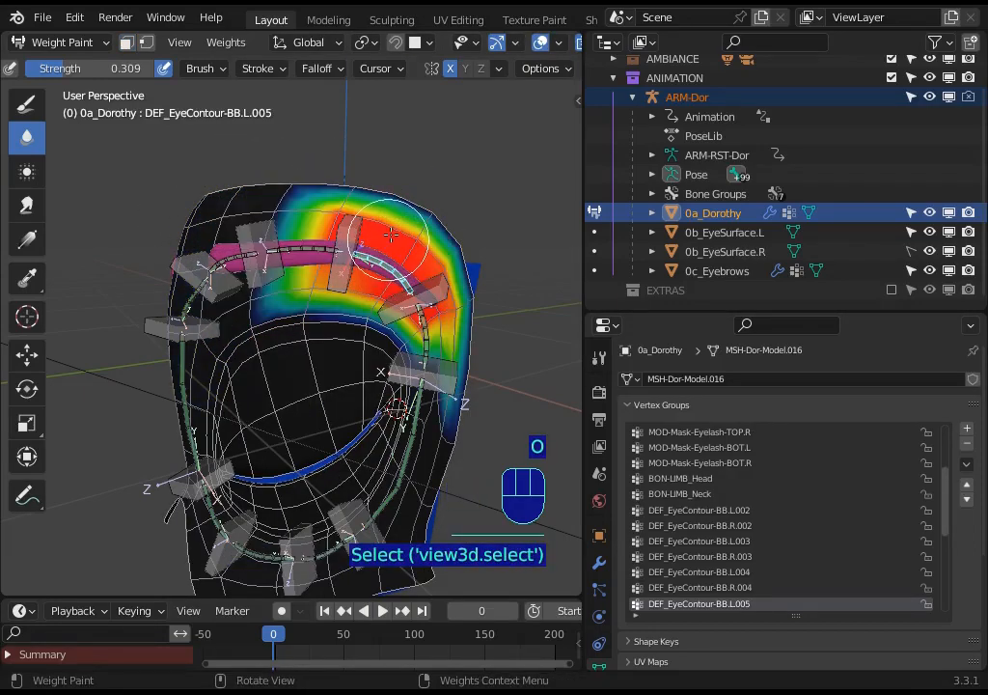
pyautogui.press('o')
pyautogui.moveTo(219, 190)
pyautogui.mouseDown()
pyautogui.moveTo(188, 159)
pyautogui.moveTo(259, 156)
pyautogui.moveTo(249, 174)
pyautogui.moveTo(307, 311)
pyautogui.moveTo(231, 253)
pyautogui.moveTo(203, 268)
pyautogui.moveTo(187, 299)
pyautogui.moveTo(214, 314)
pyautogui.moveTo(173, 289)
pyautogui.moveTo(193, 269)
pyautogui.mouseUp()
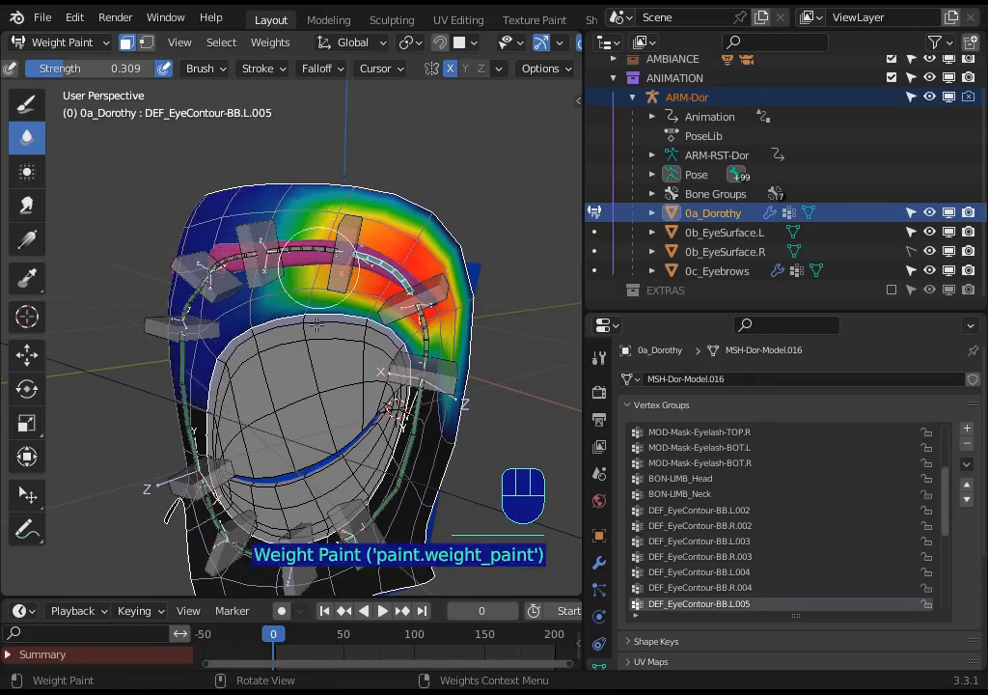
pyautogui.moveTo(409, 294); pyautogui.dragTo(465, 344)
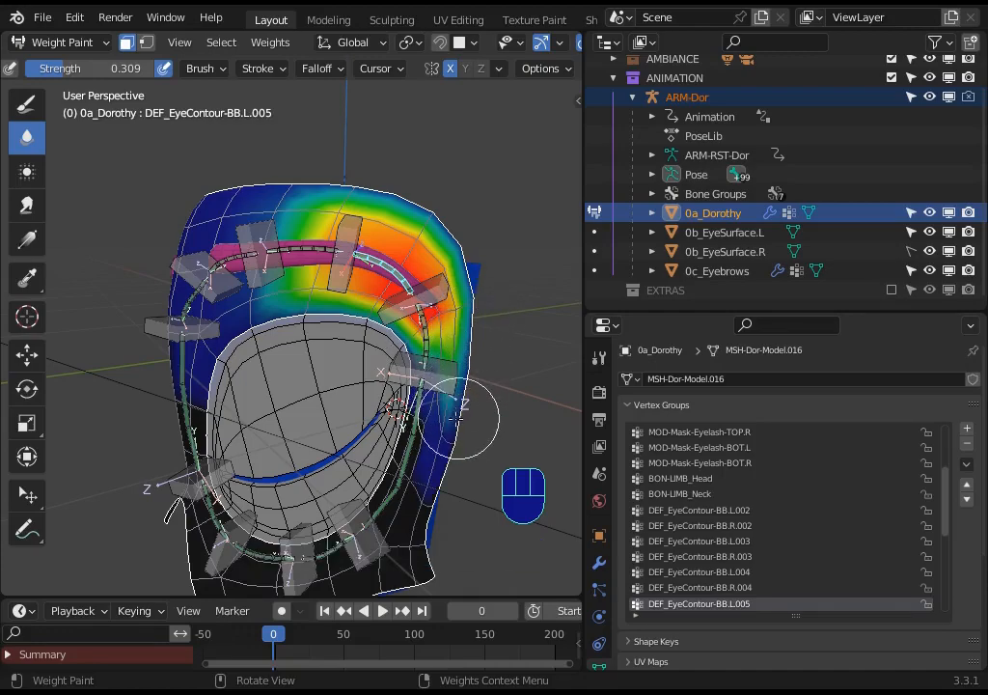
pyautogui.moveTo(417, 404); pyautogui.dragTo(424, 338)
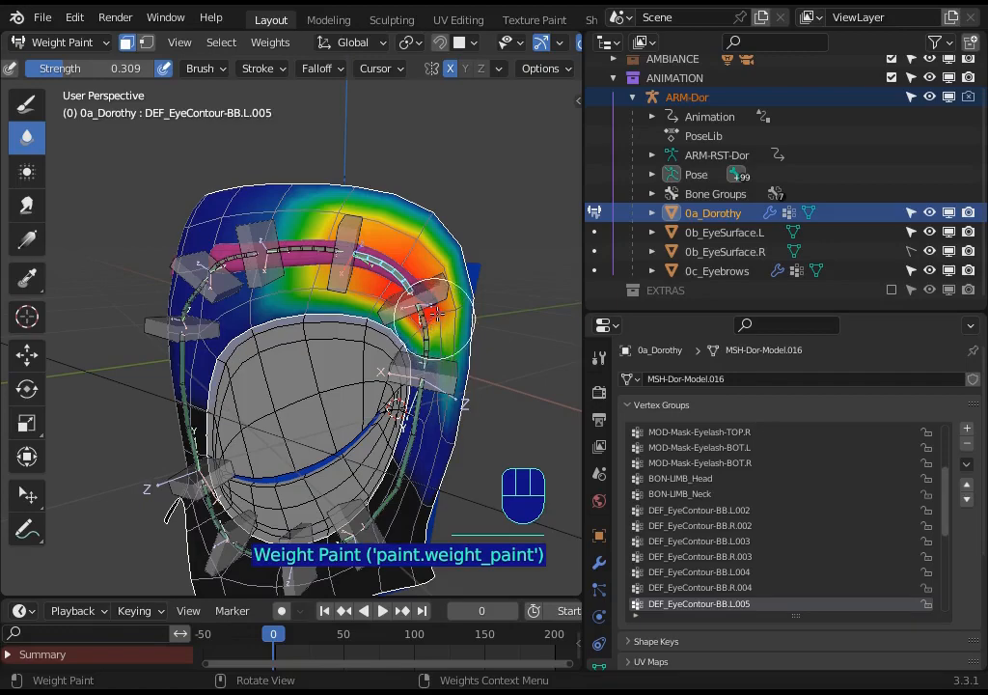
# Step: Select bone DEF_EyeContour-BB.L.006 and, with the Paint Mask on, blur its weight over the brow and outer eye using a slightly larger brush
pyautogui.press('o')
pyautogui.keyDown('ctrl'); pyautogui.click(424, 304); pyautogui.keyUp('ctrl')
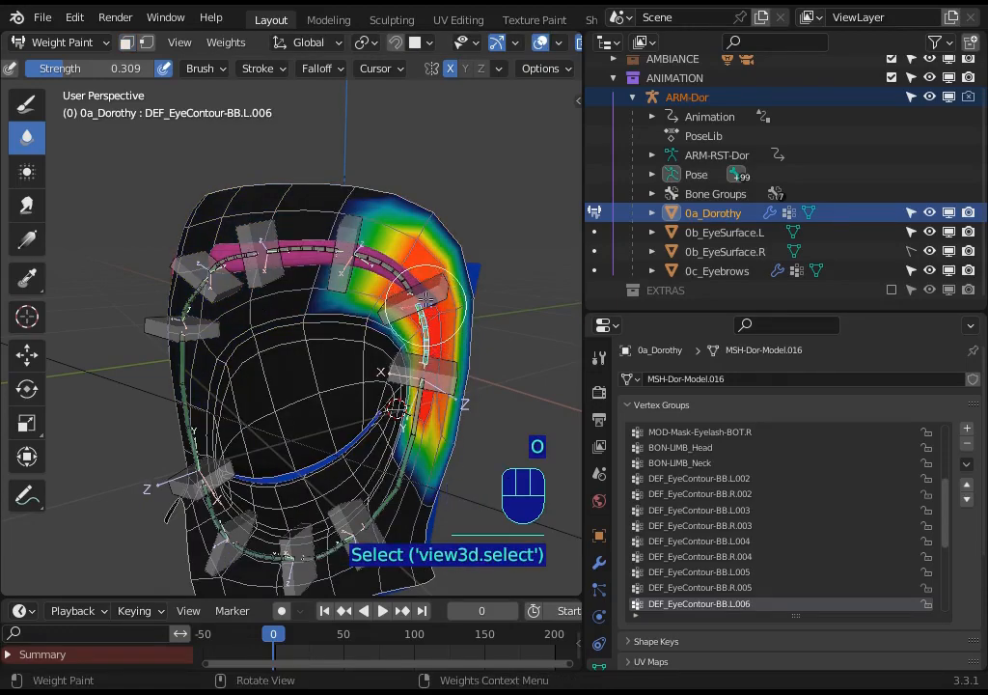
pyautogui.press('o')
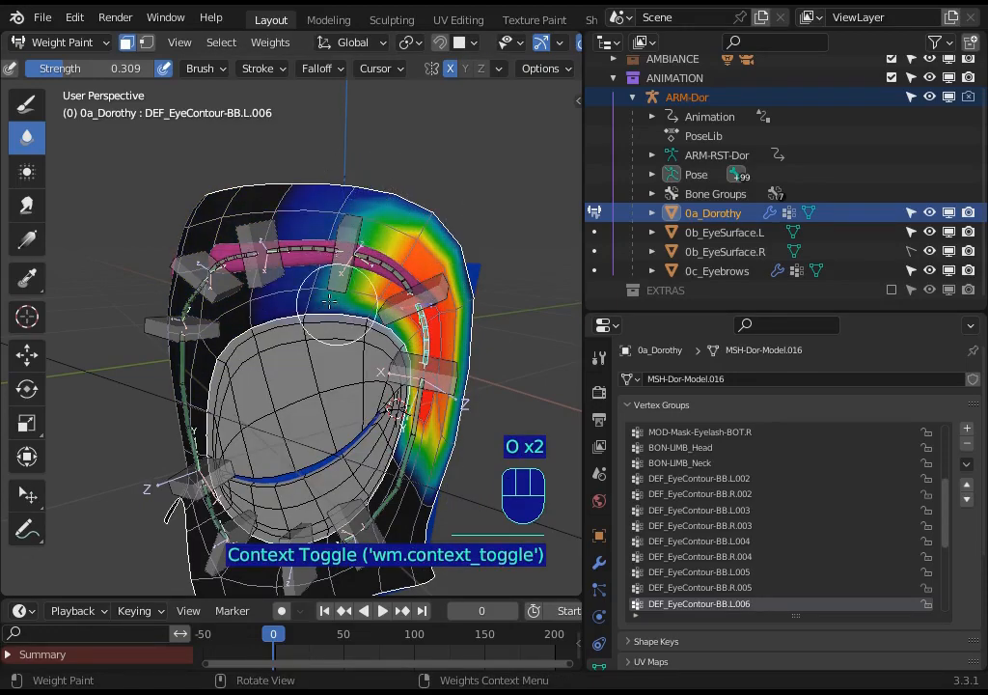
pyautogui.moveTo(246, 302)
pyautogui.mouseDown()
pyautogui.moveTo(198, 246)
pyautogui.moveTo(208, 178)
pyautogui.moveTo(202, 250)
pyautogui.mouseUp()
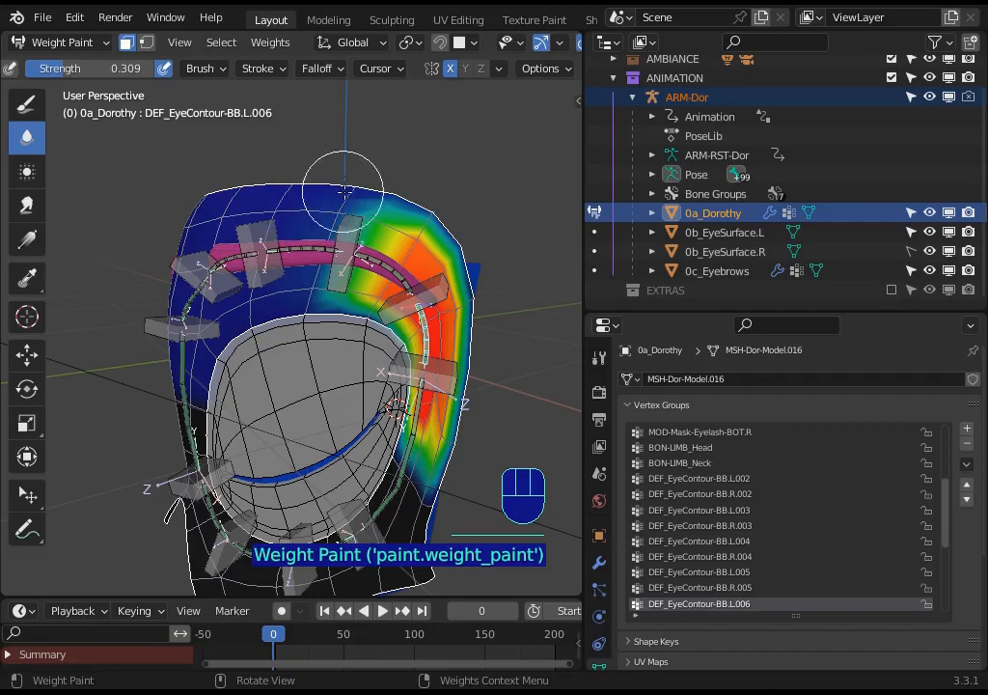
pyautogui.press('f')
pyautogui.click(324, 224)
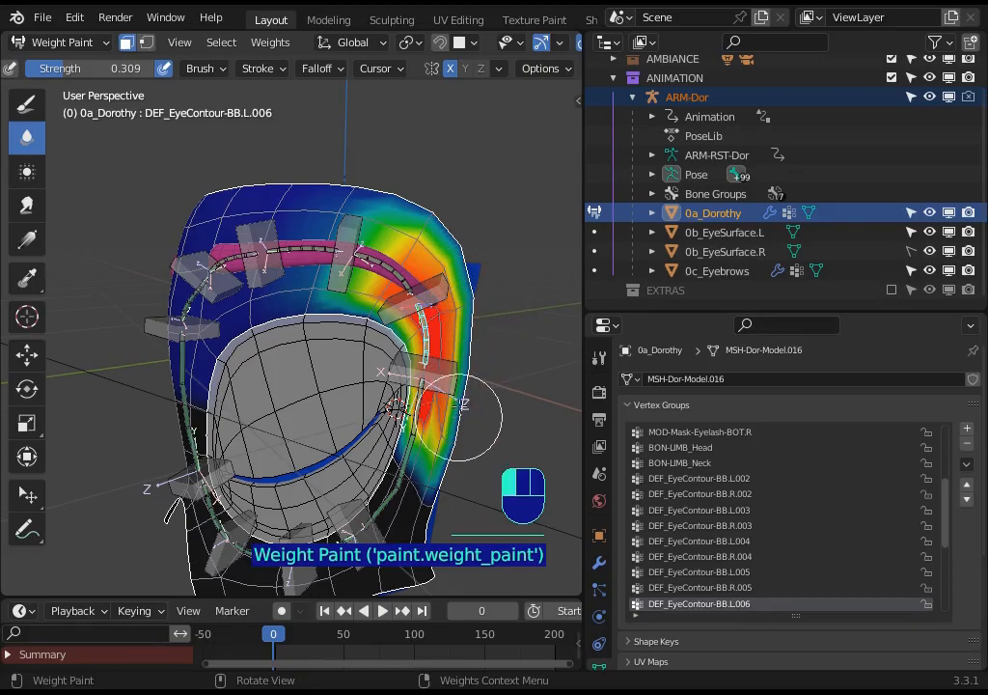
pyautogui.moveTo(459, 416); pyautogui.dragTo(441, 408)
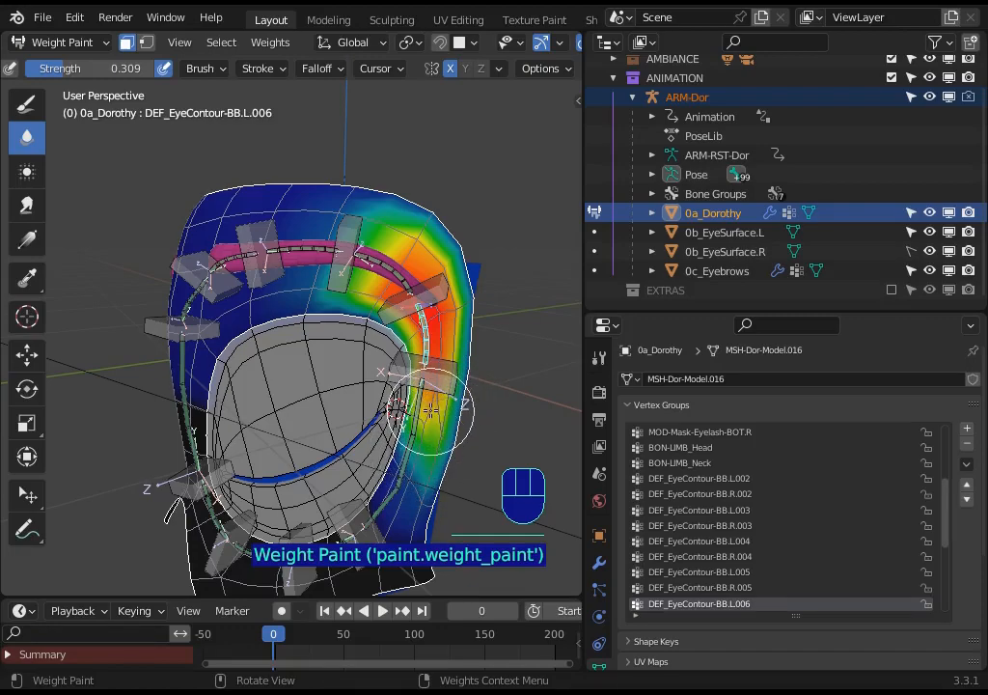
# Step: Turn off the Paint Mask and select bone DEF_EyeContour-BB.L.007 along the outer side of the eye
pyautogui.press('o')
pyautogui.keyDown('ctrl'); pyautogui.click(416, 413); pyautogui.keyUp('ctrl')
pyautogui.moveTo(423, 413); pyautogui.dragTo(435, 326, button='middle')
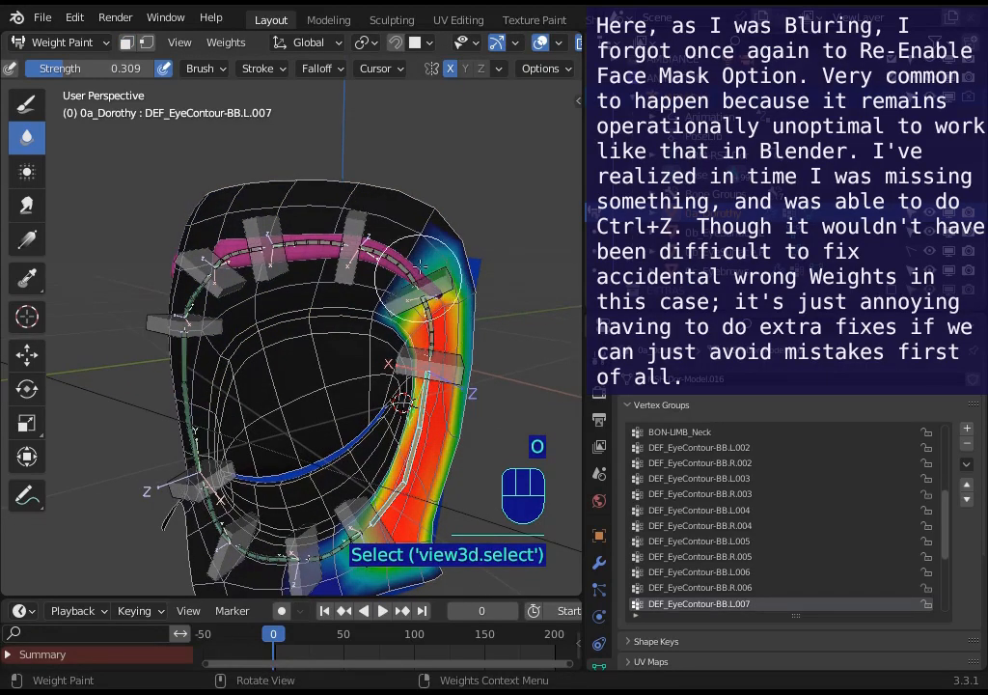
# Step: Try blurring bone DEF_EyeContour-BB.L.007's weight at the outer brow without the Paint Mask, and undo the strokes
pyautogui.moveTo(420, 272)
pyautogui.mouseDown()
pyautogui.moveTo(439, 290)
pyautogui.moveTo(439, 231)
pyautogui.mouseUp()
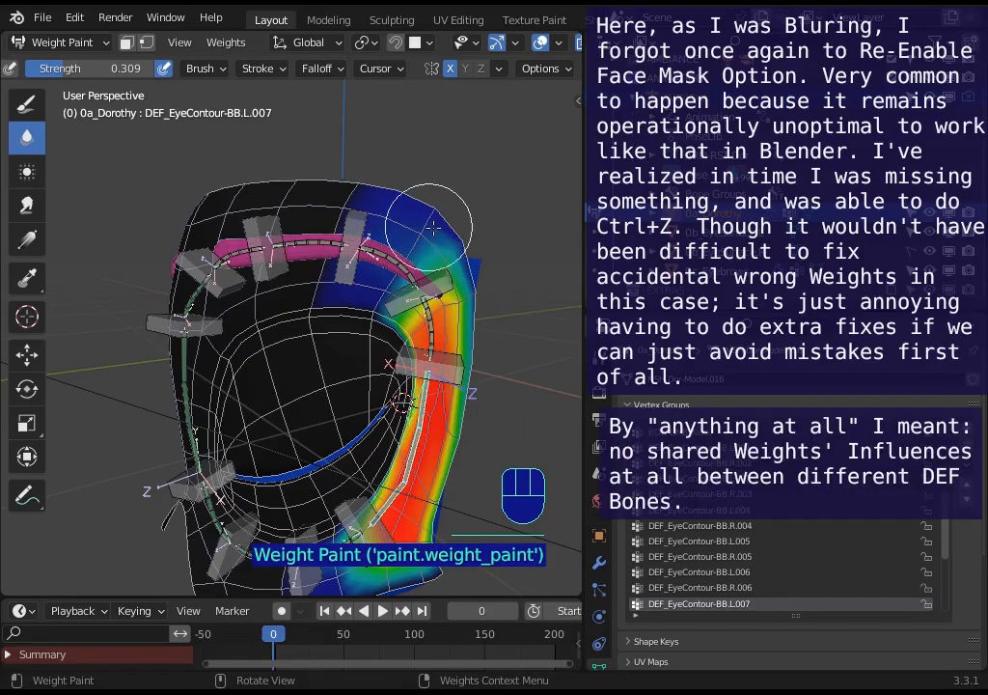
pyautogui.hotkey('ctrl', 'z')
pyautogui.hotkey('ctrl', 'z')
pyautogui.hotkey('ctrl', 'z')
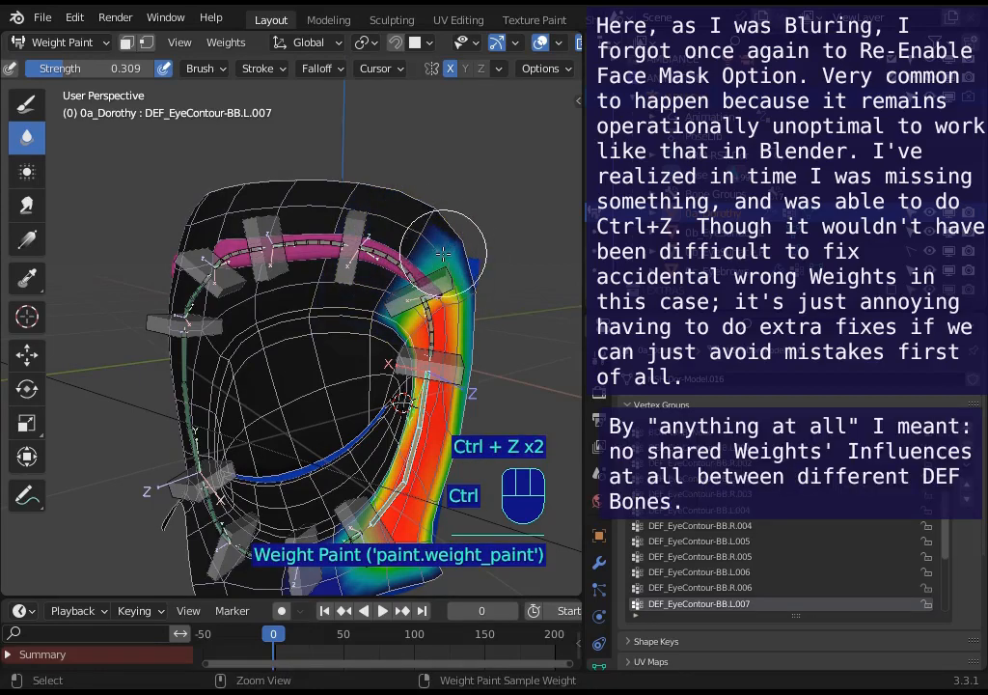
# Step: Reselect bone DEF_EyeContour-BB.L.007, turn on the Paint Mask, and blur its weight from the outer brow down to the cheek
pyautogui.keyDown('ctrl'); pyautogui.click(426, 409); pyautogui.keyUp('ctrl')
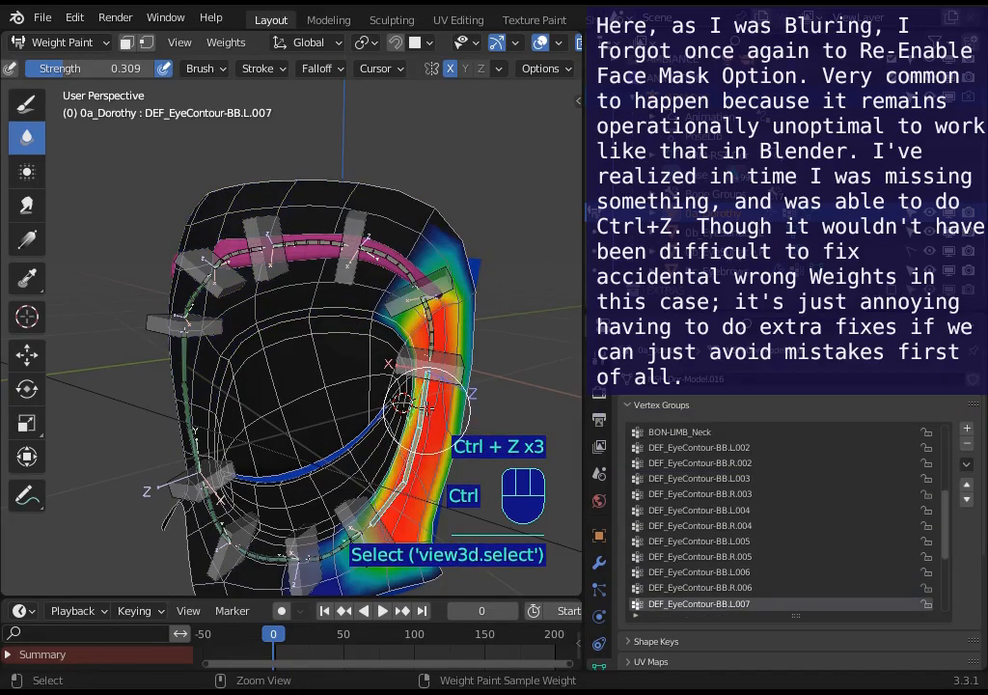
pyautogui.keyDown('ctrl'); pyautogui.click(430, 328); pyautogui.keyUp('ctrl')
pyautogui.keyDown('ctrl'); pyautogui.click(424, 405); pyautogui.keyUp('ctrl')
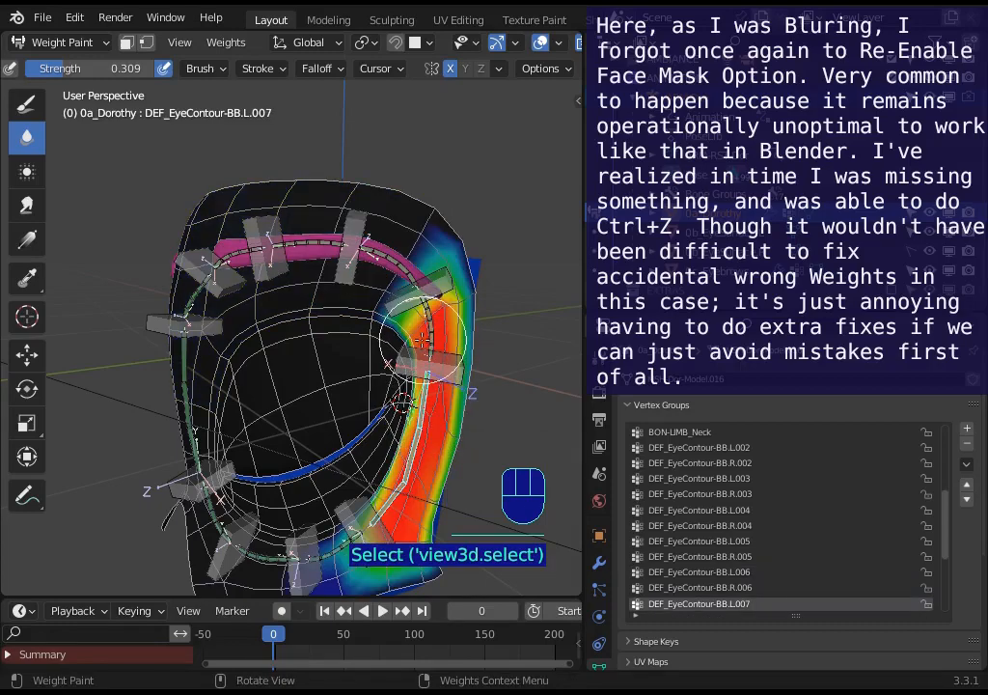
pyautogui.press('o')
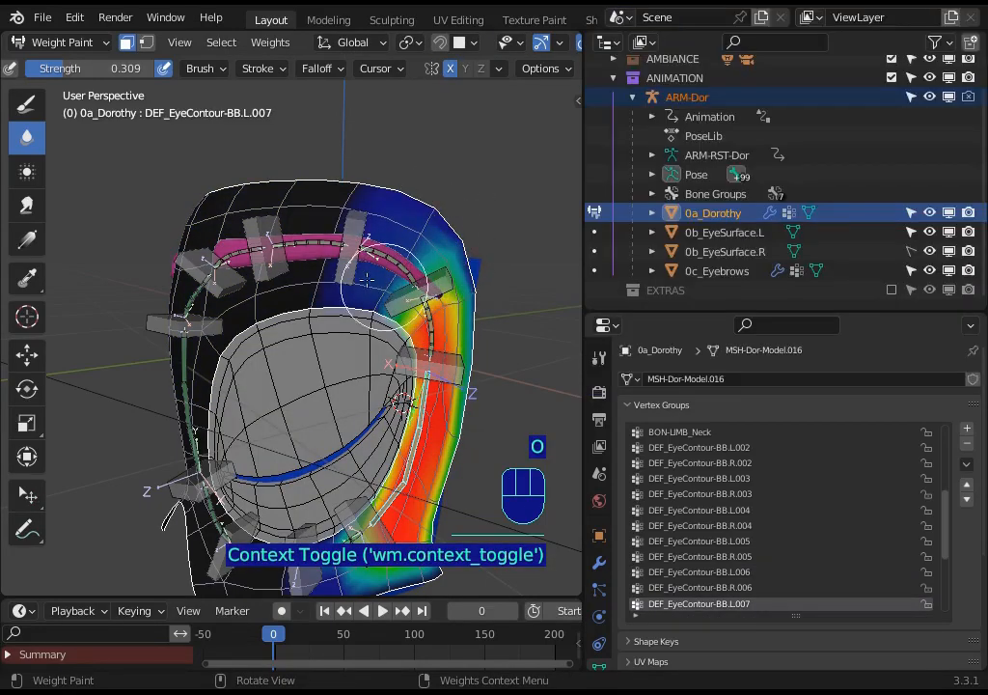
pyautogui.moveTo(362, 236); pyautogui.dragTo(410, 259)
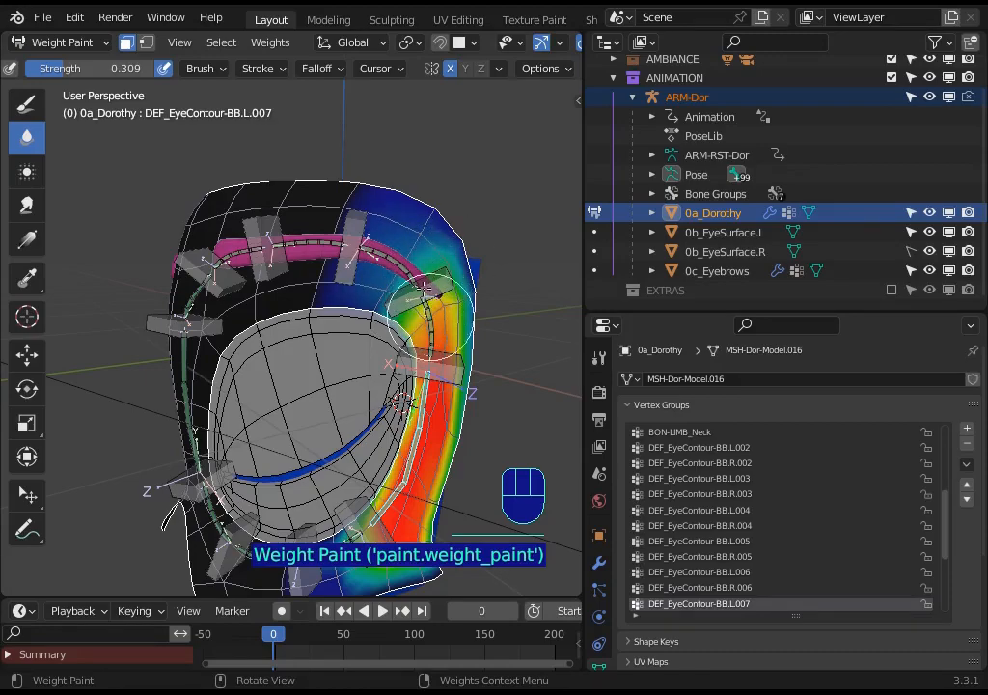
pyautogui.keyDown('shift'); pyautogui.moveTo(434, 295); pyautogui.dragTo(429, 282, button='middle'); pyautogui.keyUp('shift')
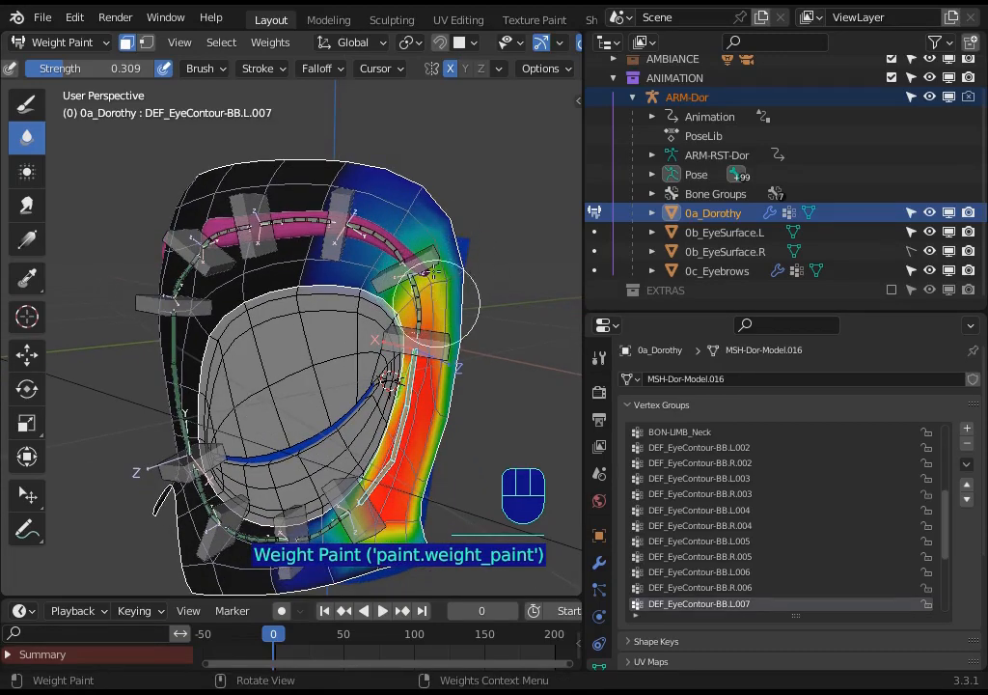
pyautogui.keyDown('shift'); pyautogui.moveTo(444, 340); pyautogui.dragTo(442, 266, button='middle'); pyautogui.keyUp('shift')
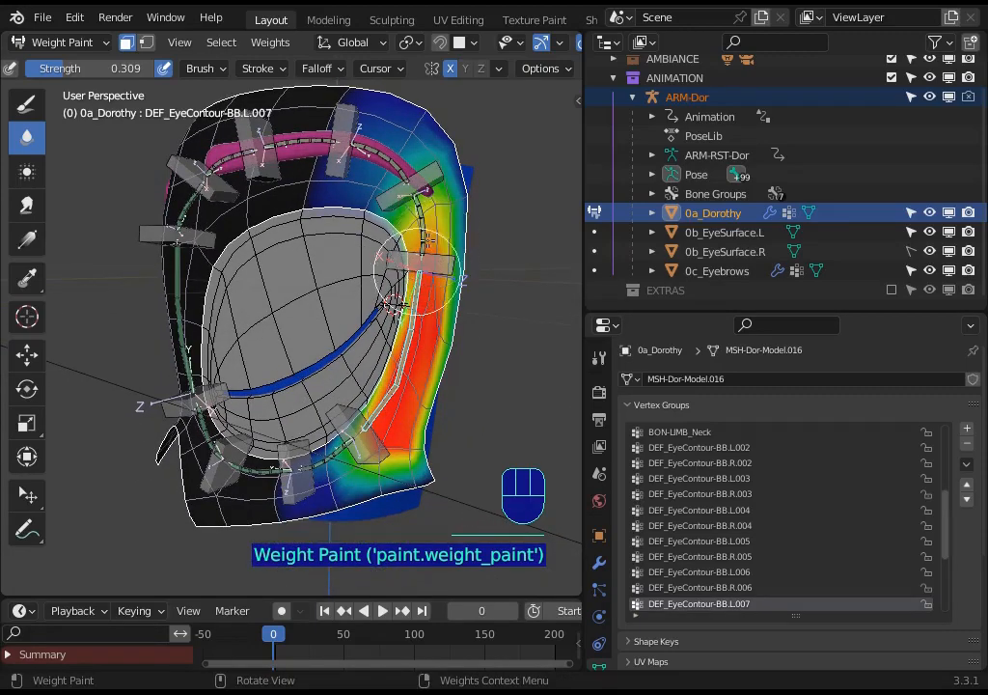
pyautogui.moveTo(448, 353); pyautogui.dragTo(439, 395)
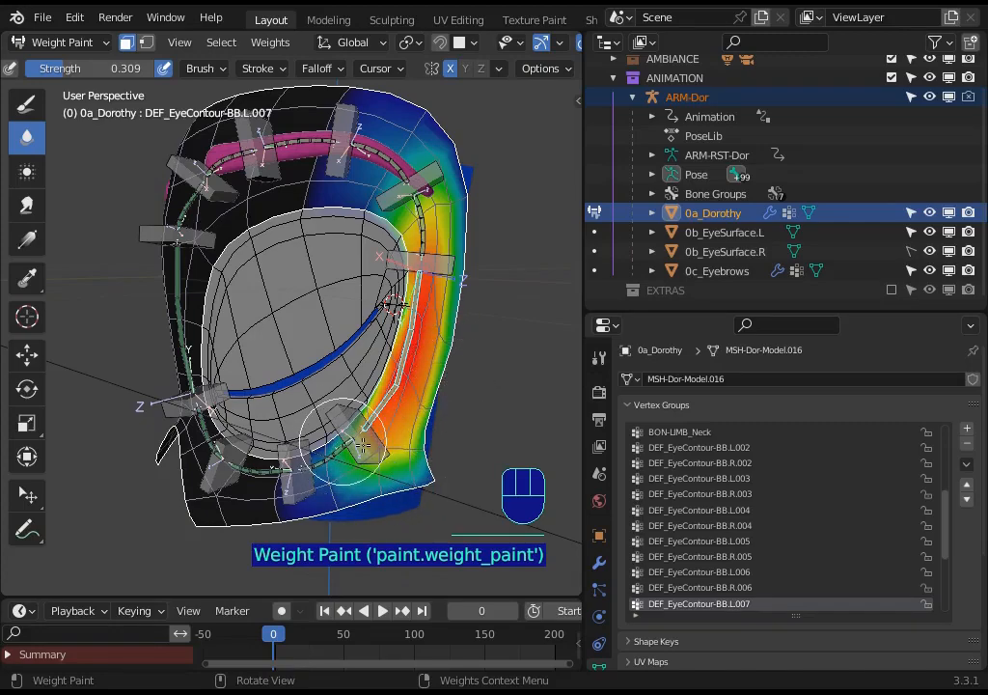
pyautogui.moveTo(270, 352); pyautogui.dragTo(398, 415, button='middle')
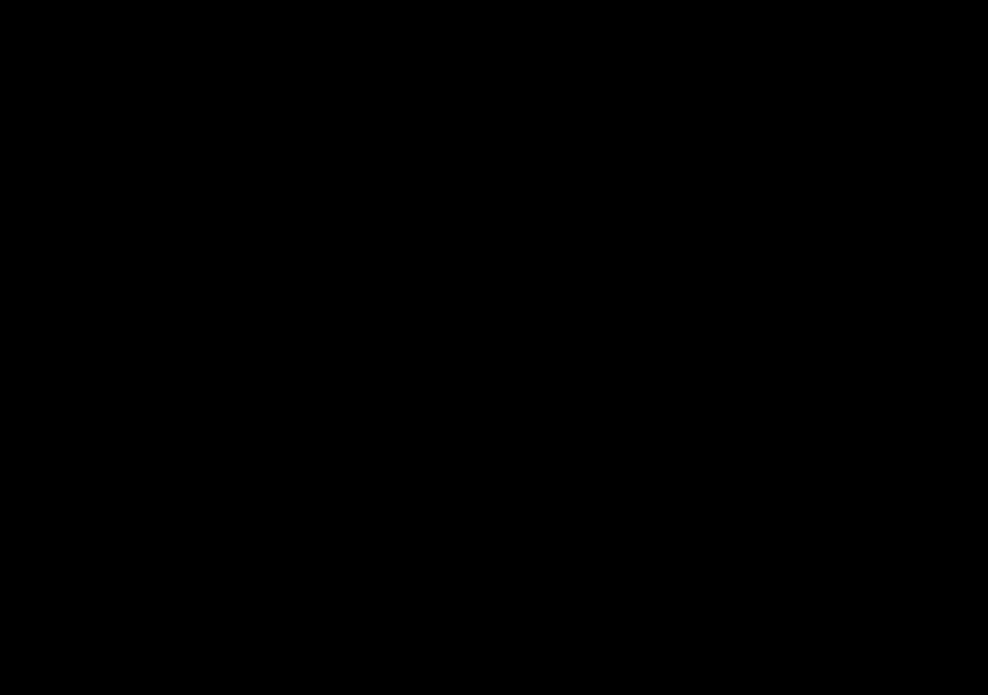